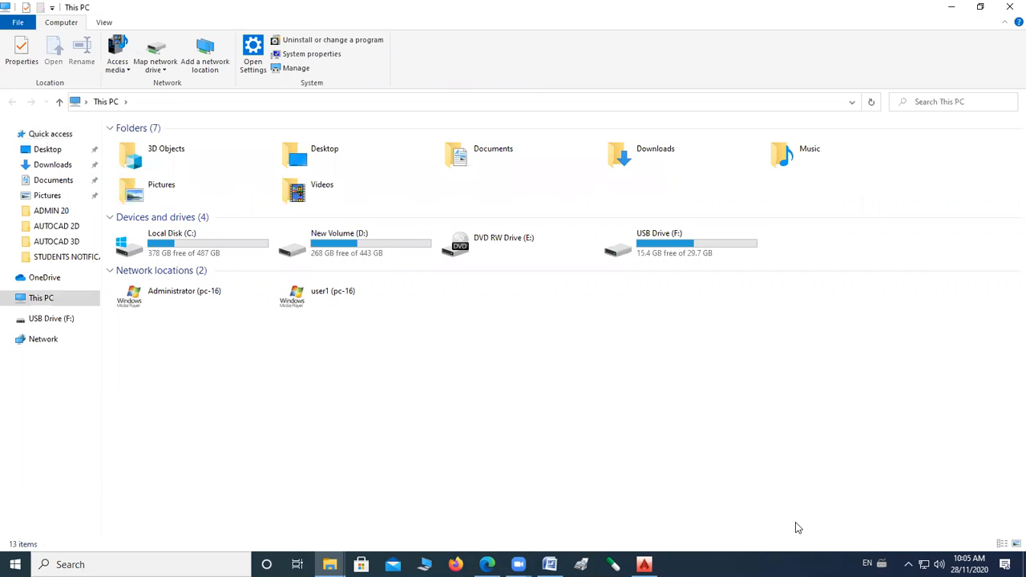
Open the AUTOCAD ARCHITECTURE DESKTOP 2I folder on USB Drive (F:)
click(693, 251)
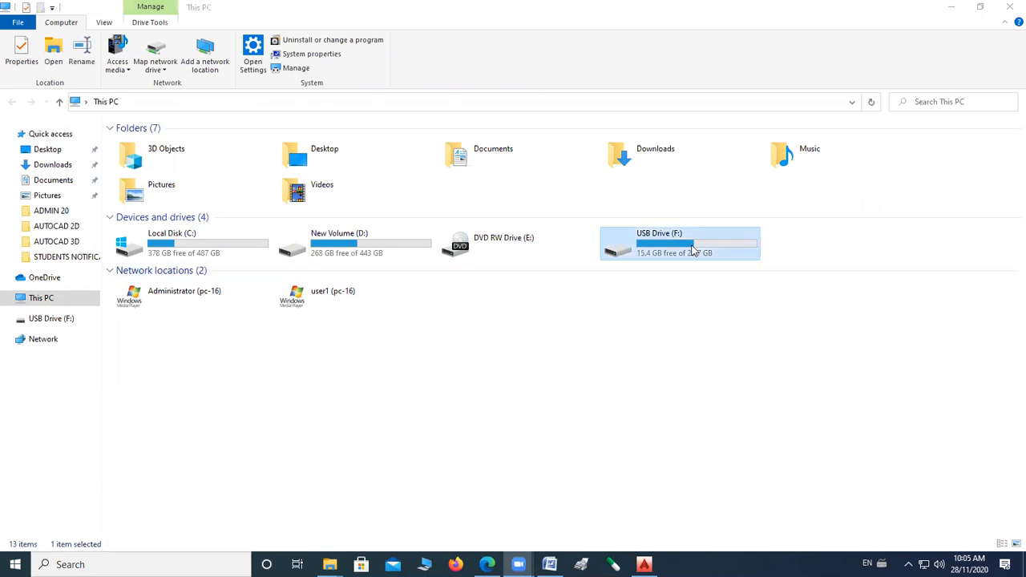
double_click(693, 251)
click(200, 171)
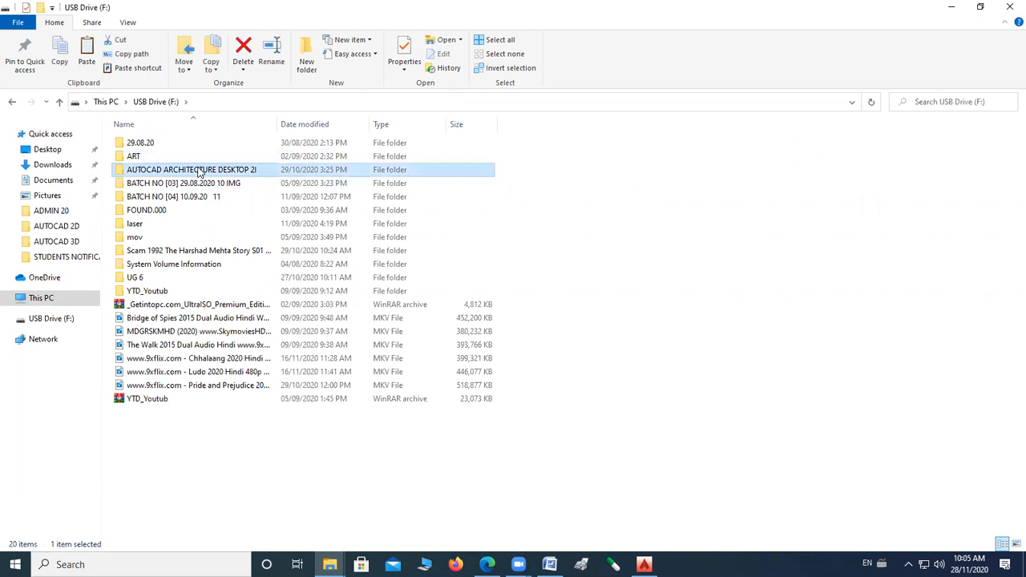
double_click(201, 171)
Permanently delete the old extracted subfolder, leaving only the WinRAR archive
click(205, 156)
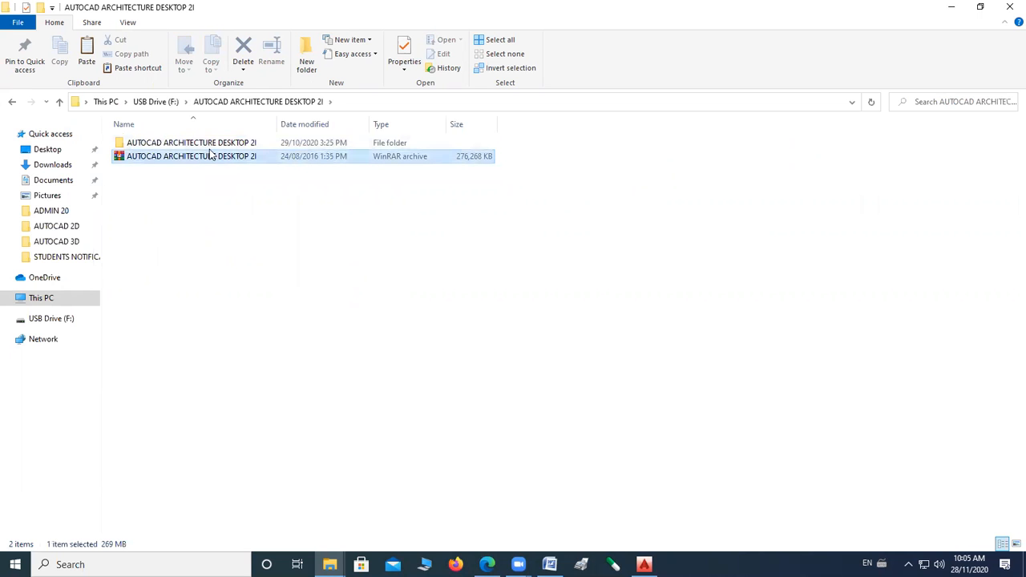
click(212, 144)
key(shift+Delete)
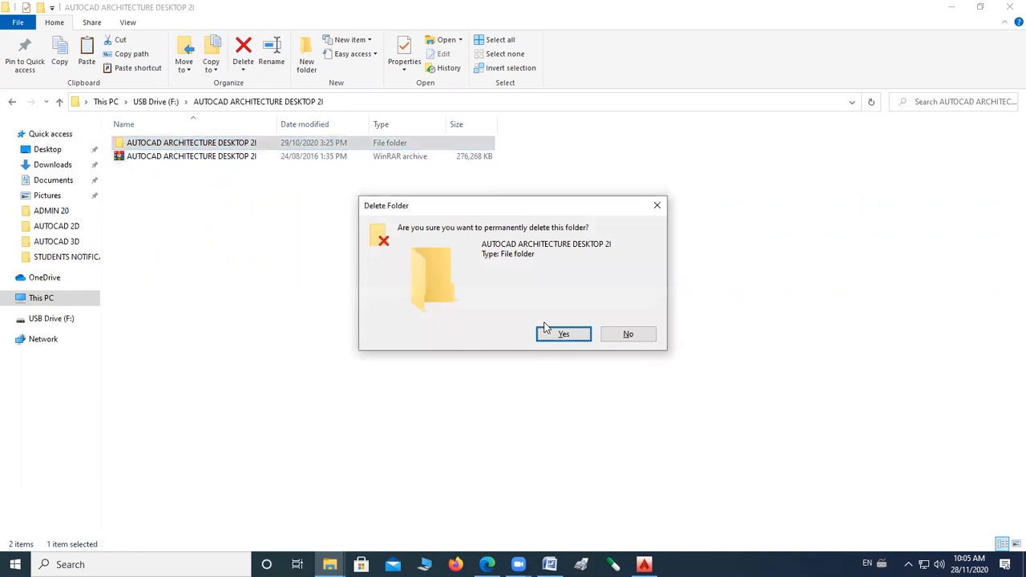
click(561, 334)
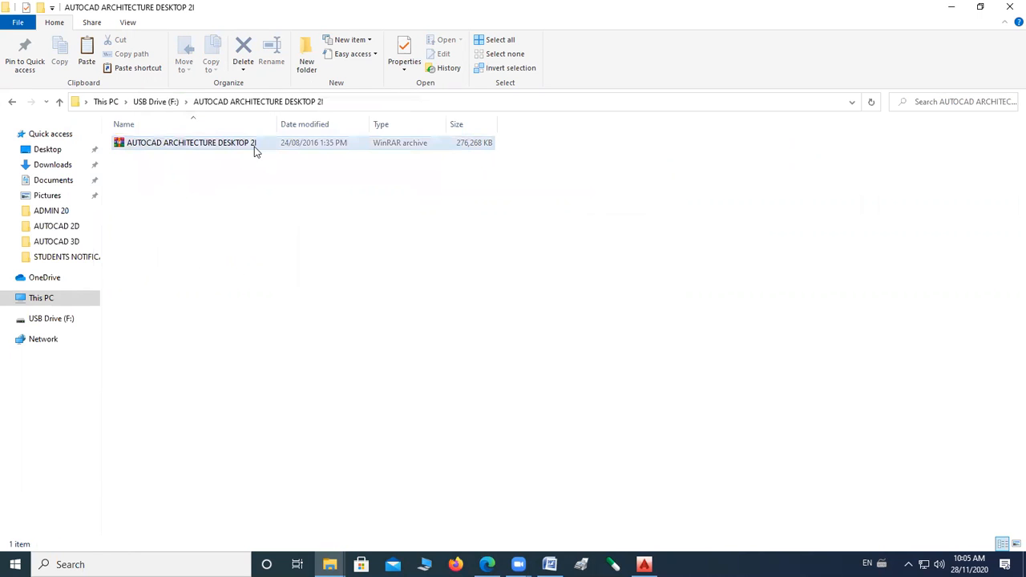
click(255, 148)
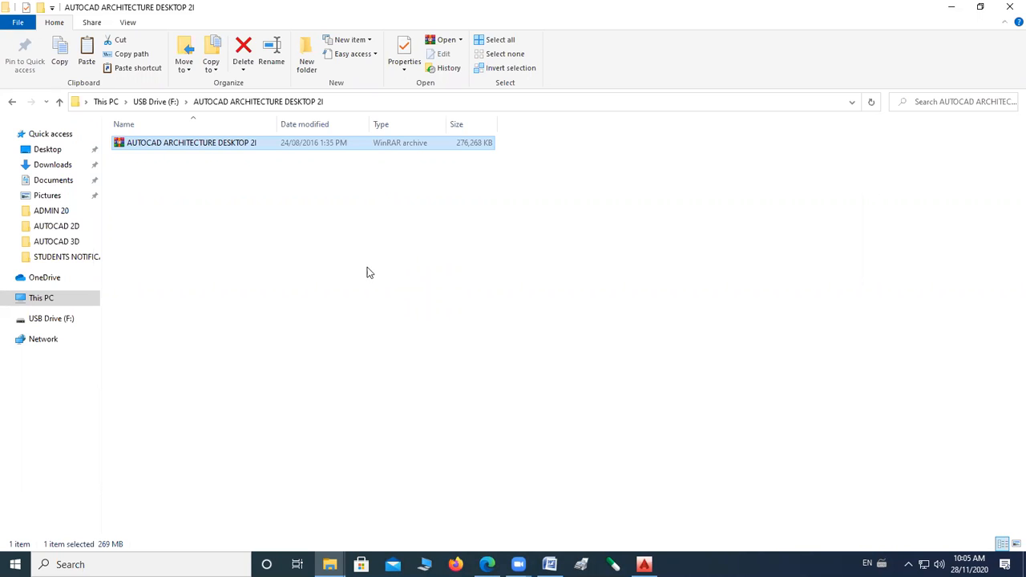
Extract the archive with WinRAR into a same-named AUTOCAD ARCHITECTURE DESKTOP 2I folder
right_click(222, 150)
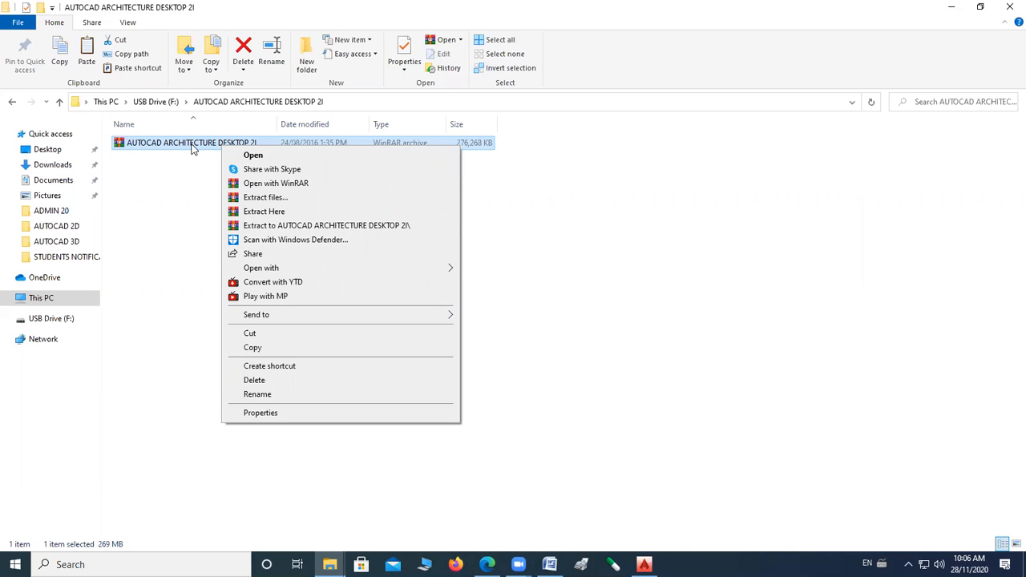
click(399, 226)
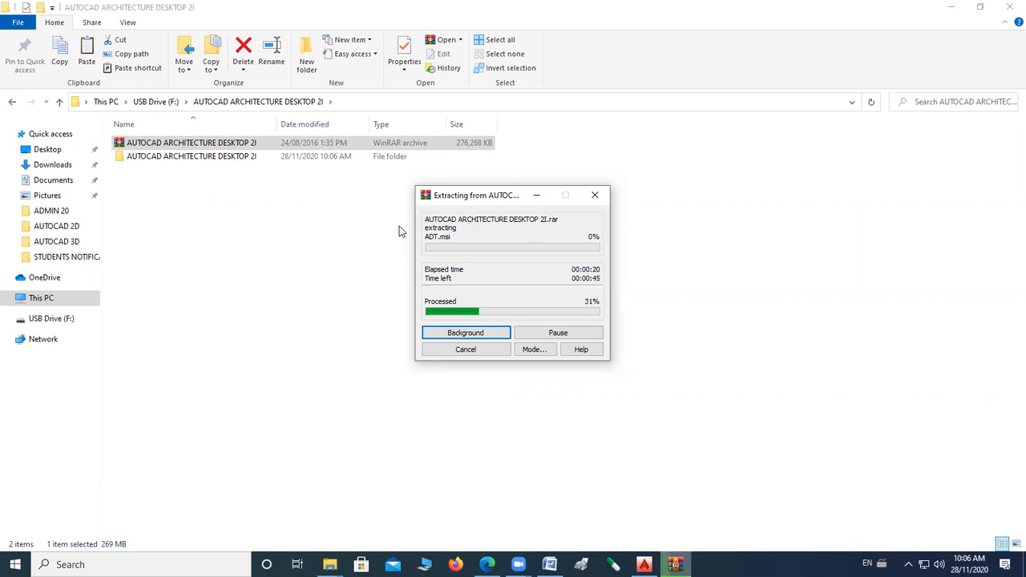
right_click(328, 231)
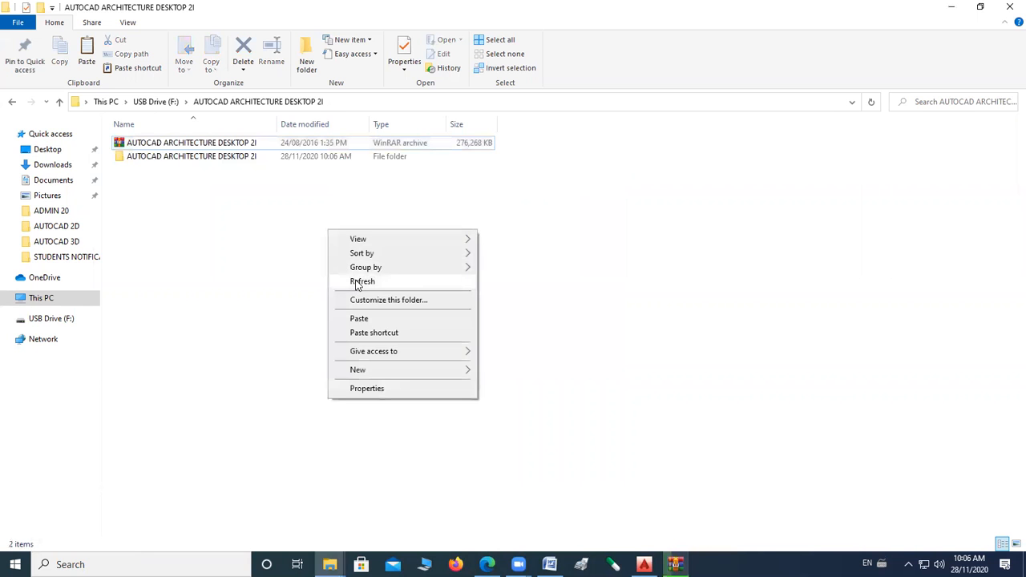
Refresh the USB drive listing repeatedly until the extracted folder appears beside its archive
click(360, 283)
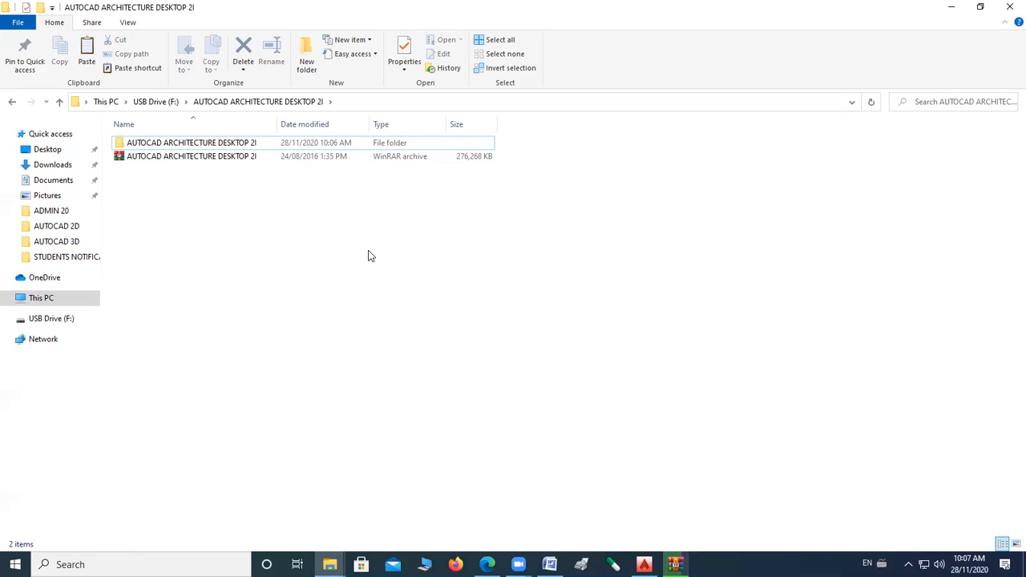
right_click(370, 255)
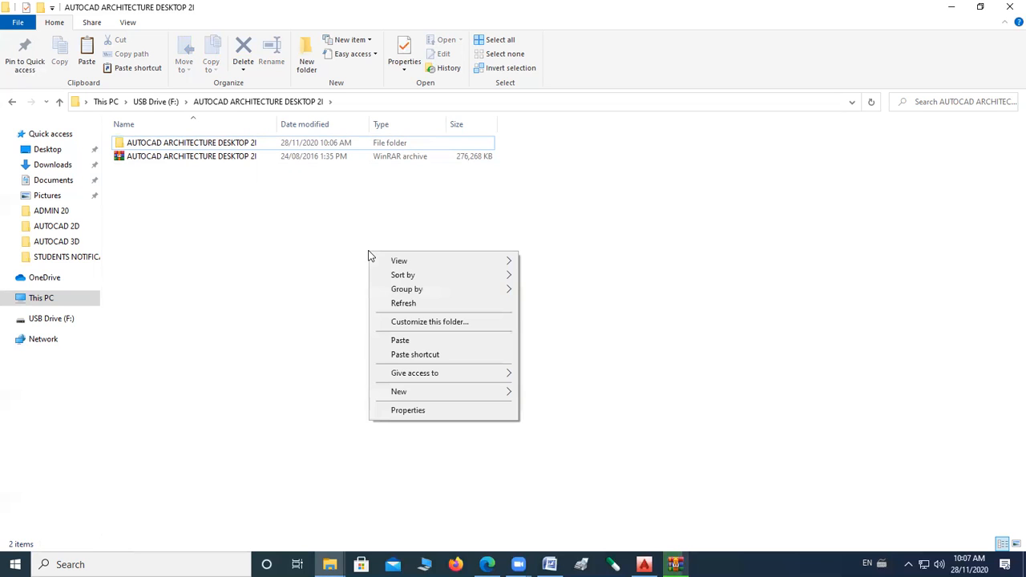
click(397, 302)
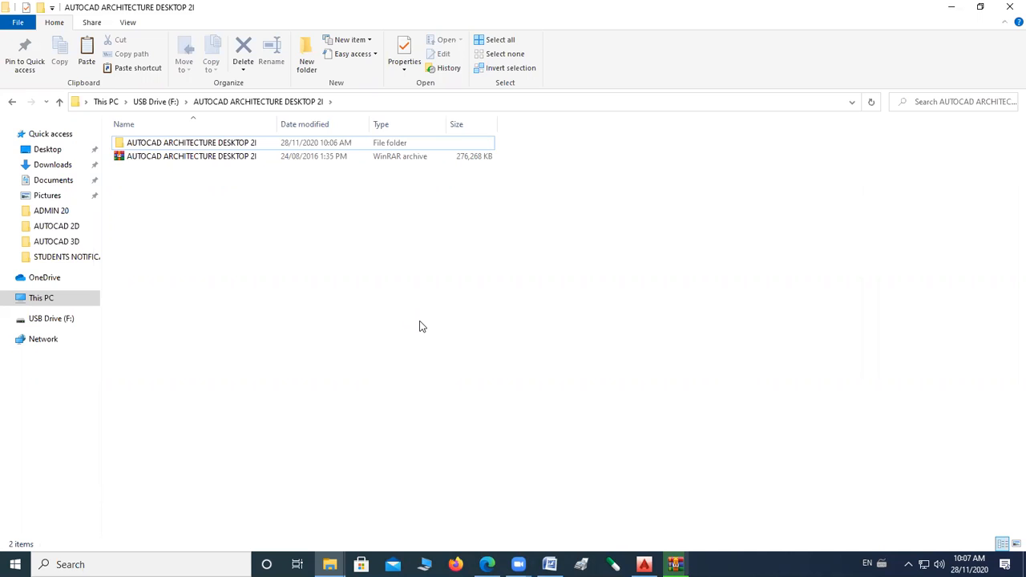
right_click(561, 258)
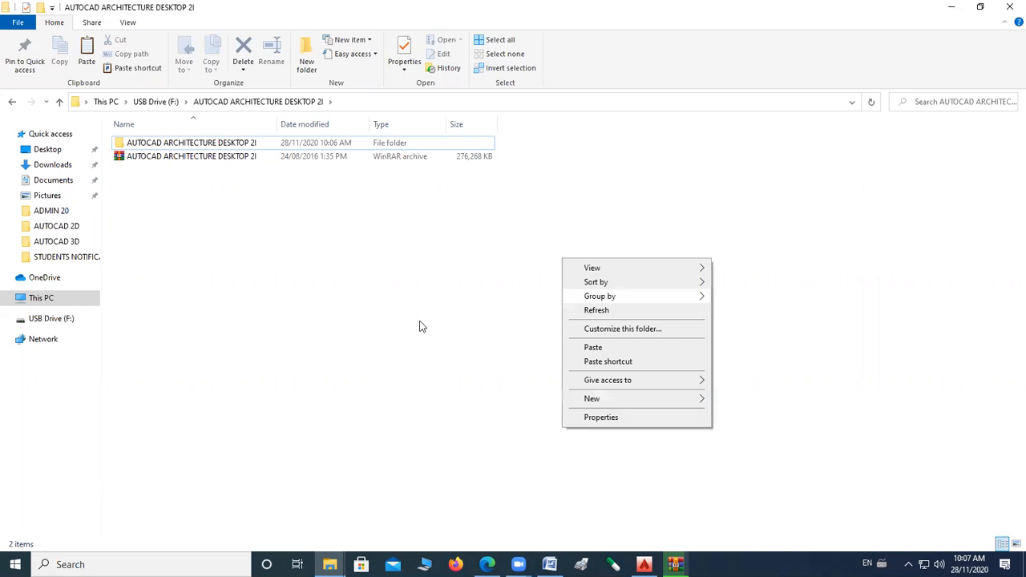
click(595, 310)
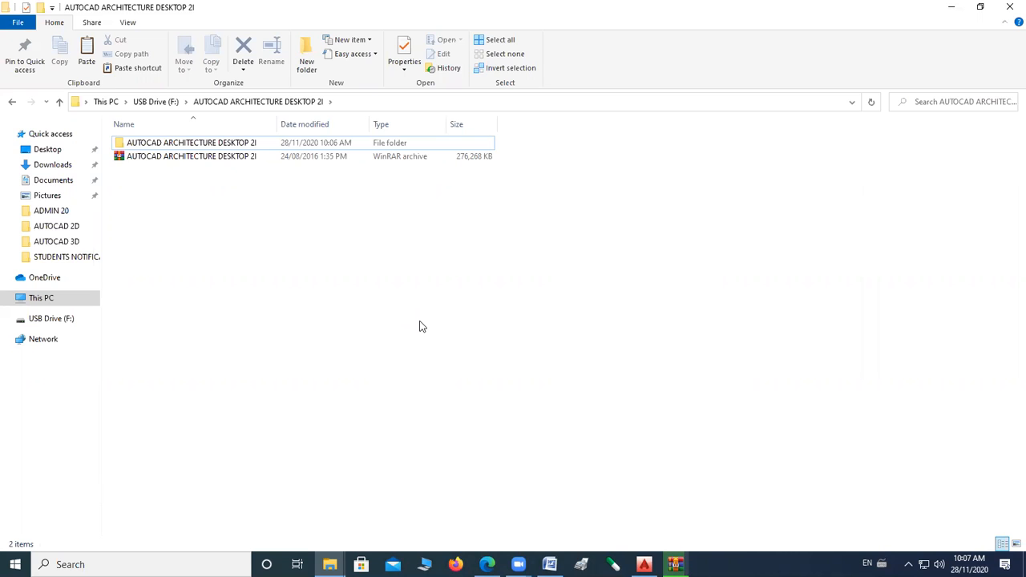
right_click(422, 326)
click(421, 321)
right_click(433, 242)
click(465, 289)
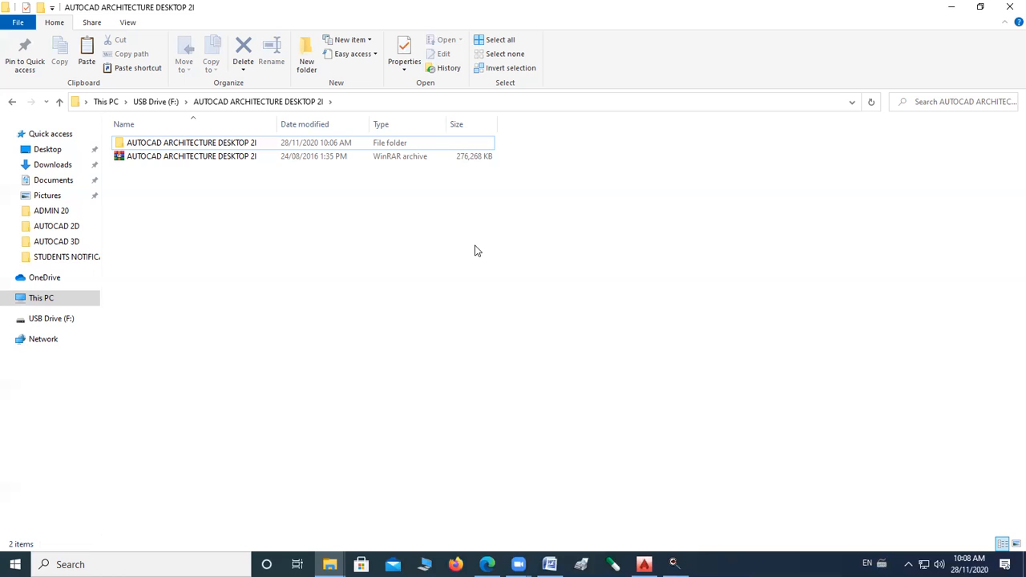
Refresh the listing and open the extracted folder and its inner installer folder
right_click(476, 249)
click(508, 297)
click(230, 146)
right_click(230, 145)
double_click(214, 150)
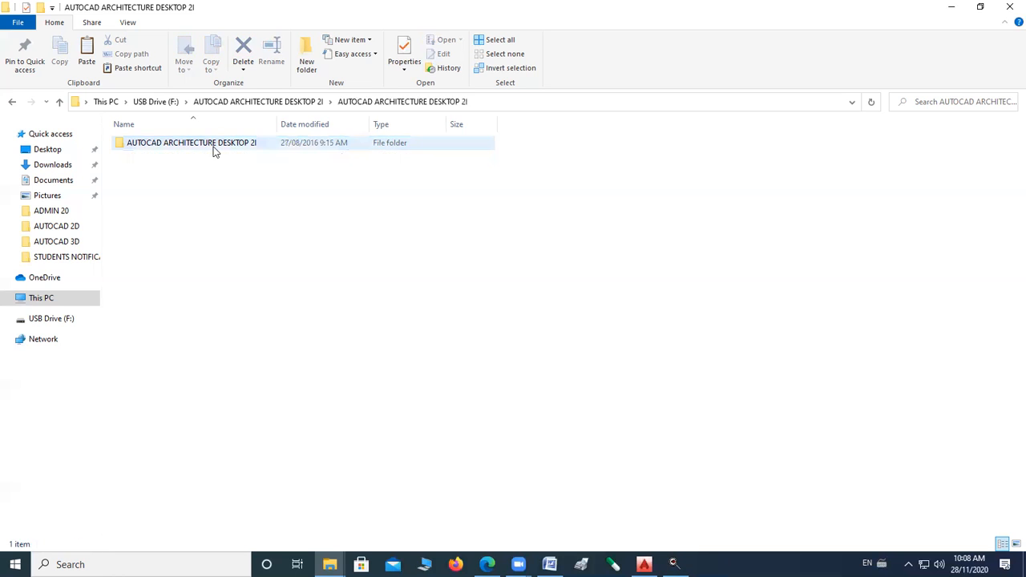
double_click(223, 147)
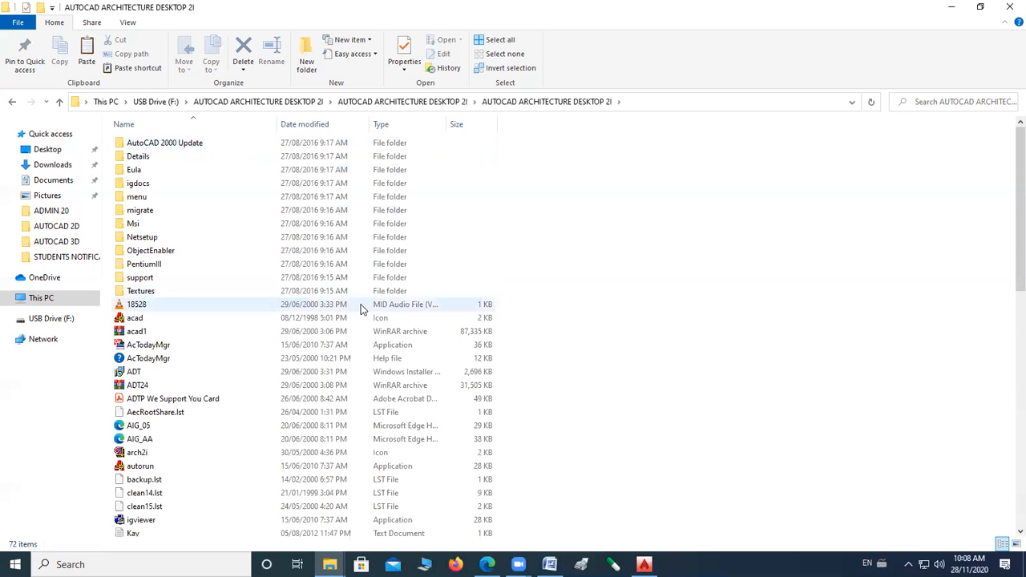
scroll(339, 417, down, 12)
scroll(339, 416, down, 4)
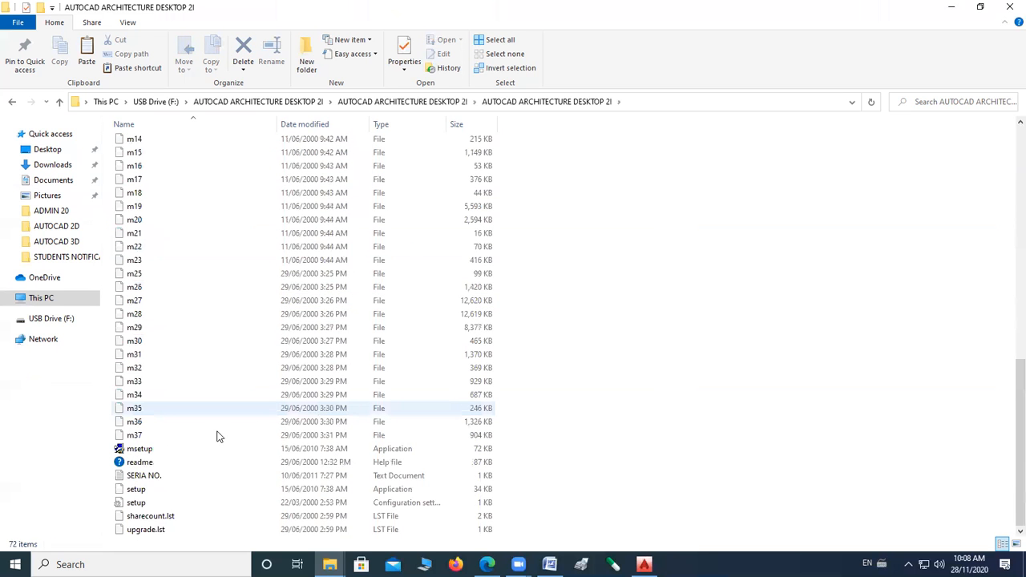
Run setup as administrator and dismiss the resulting ReadProcessMemory error
click(138, 490)
right_click(148, 488)
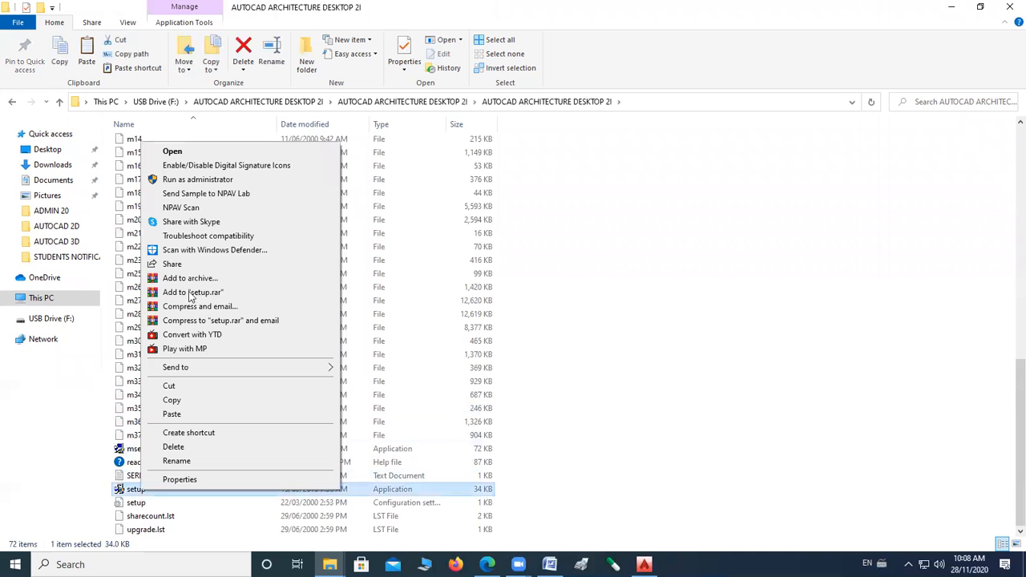
click(217, 181)
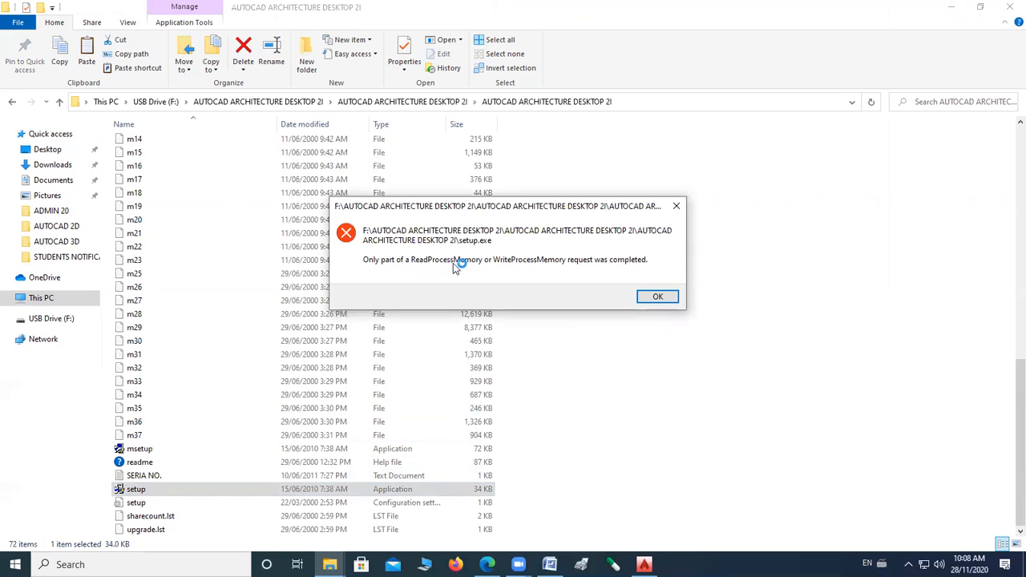
click(655, 298)
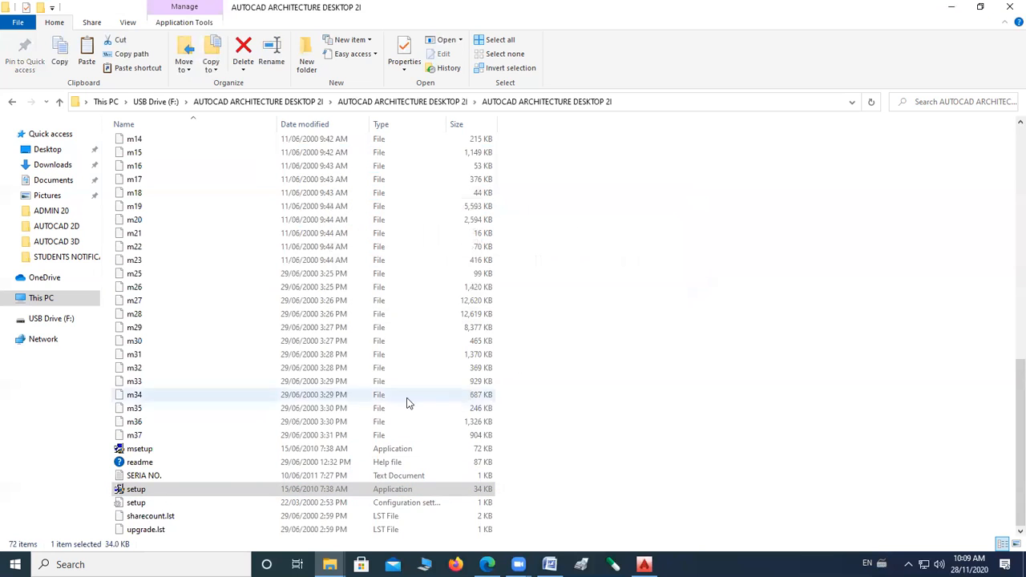
Go back up to the extracted folder, refresh it, and bring AutoCAD 2016 forward
click(398, 107)
right_click(244, 222)
click(276, 273)
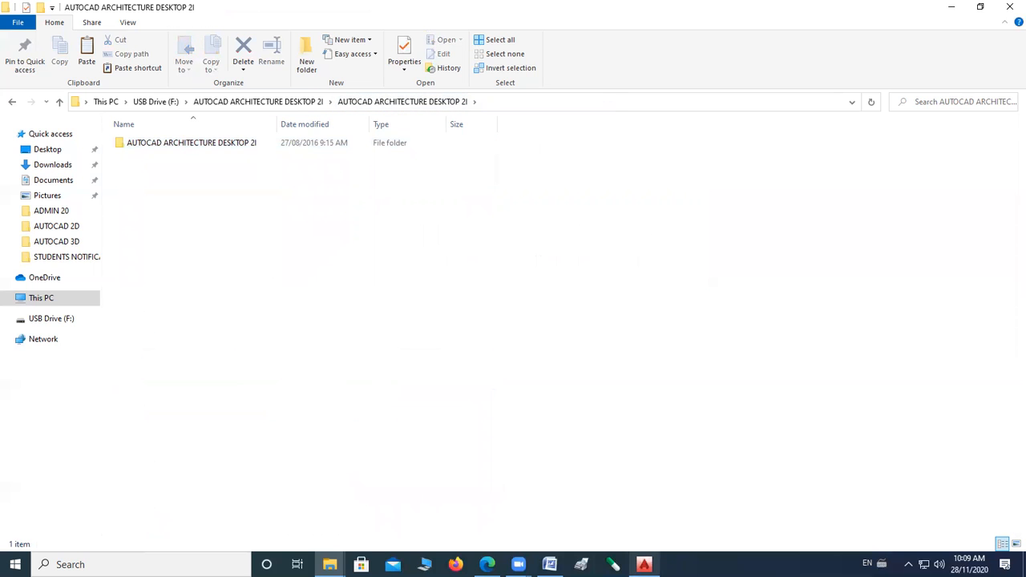
click(643, 564)
Close AutoCAD 2016 without saving Drawing1.dwg and minimize File Explorer
click(1009, 7)
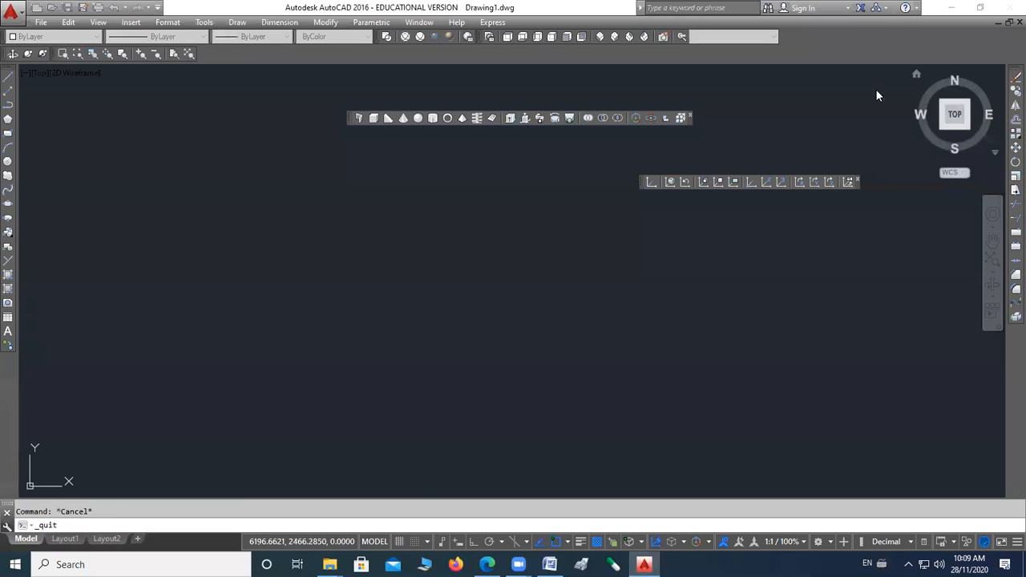
click(526, 311)
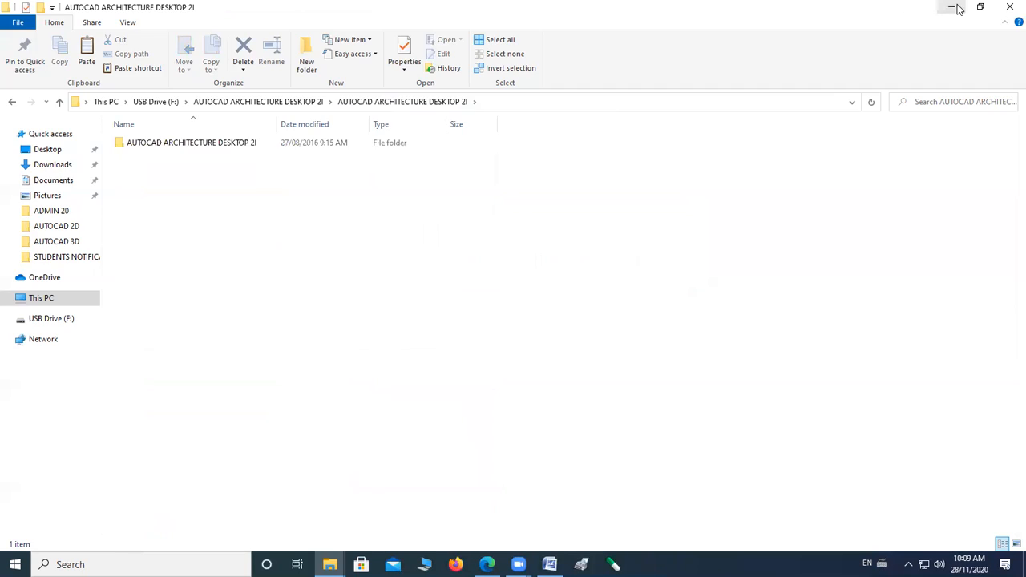
click(932, 8)
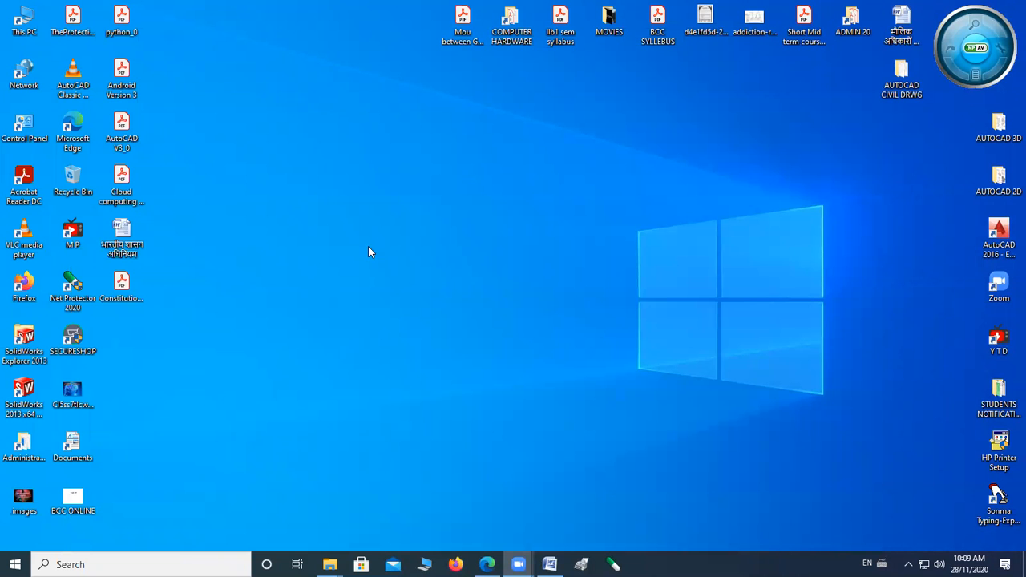
Open Task Manager and browse its Performance, Processes, Startup, Users and Details lists
key(ctrl+shift+Escape)
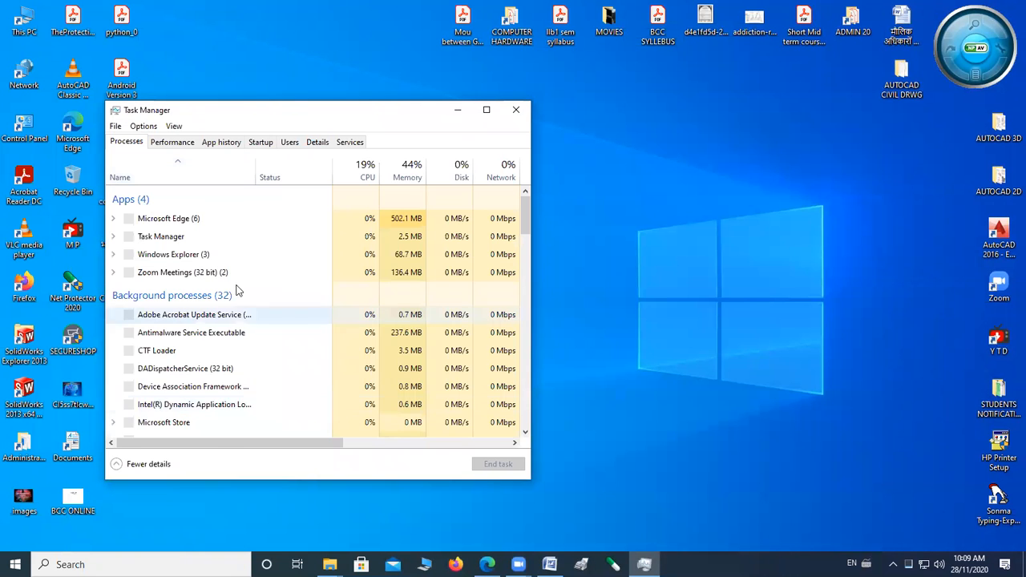
click(173, 144)
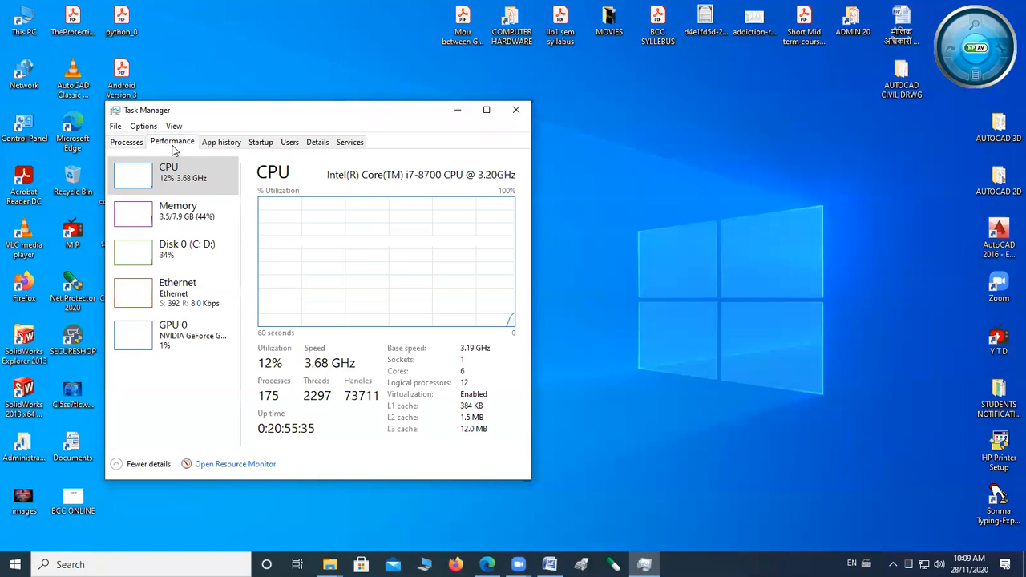
click(135, 144)
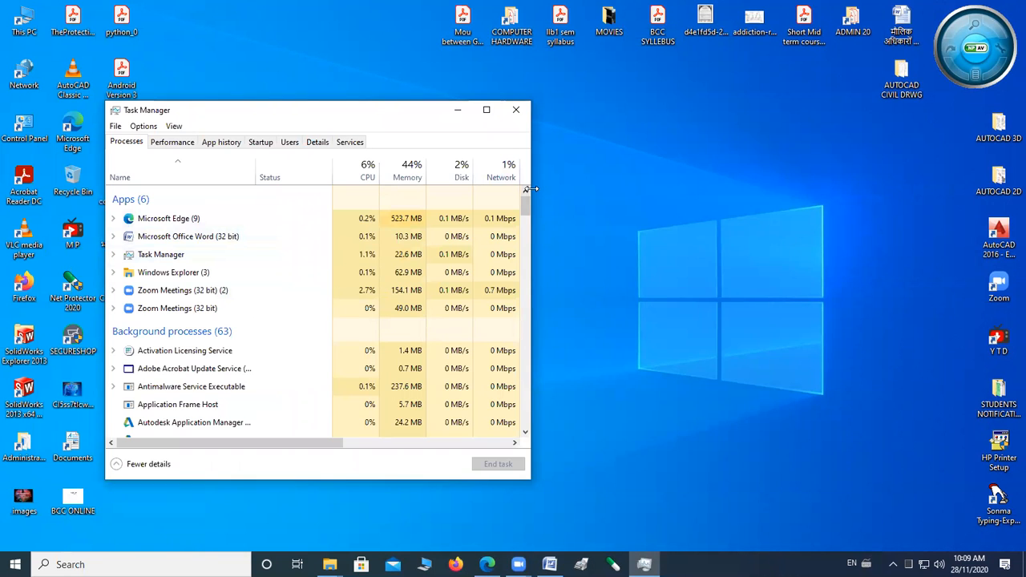
drag(530, 188, 793, 189)
scroll(402, 281, down, 5)
scroll(403, 281, down, 2)
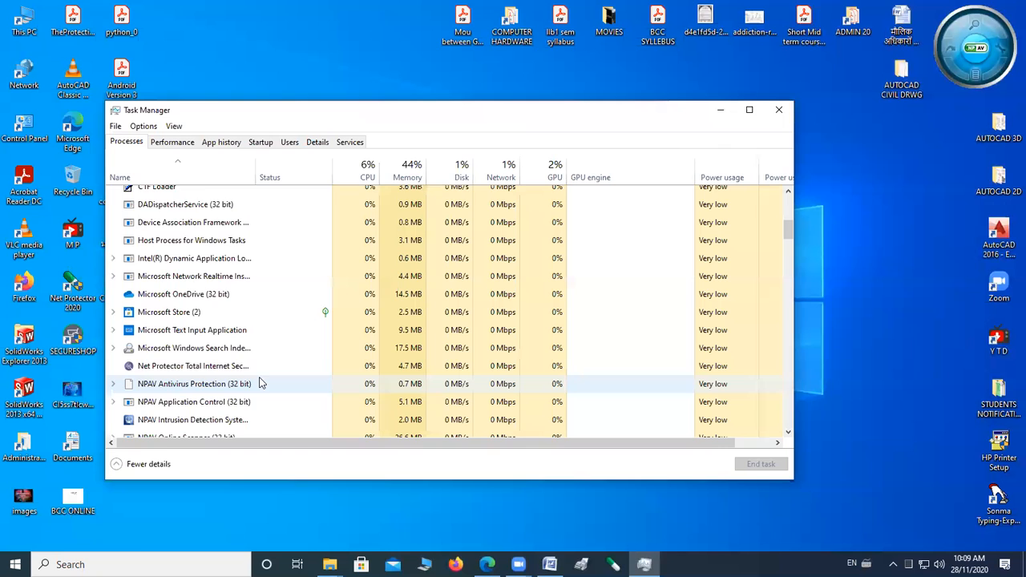
scroll(258, 383, down, 10)
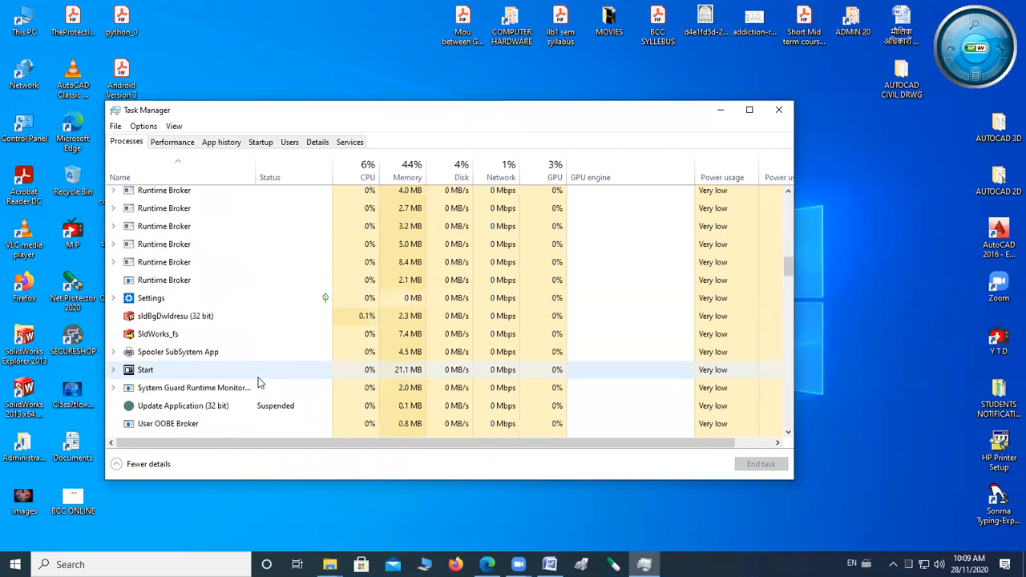
scroll(258, 383, down, 9)
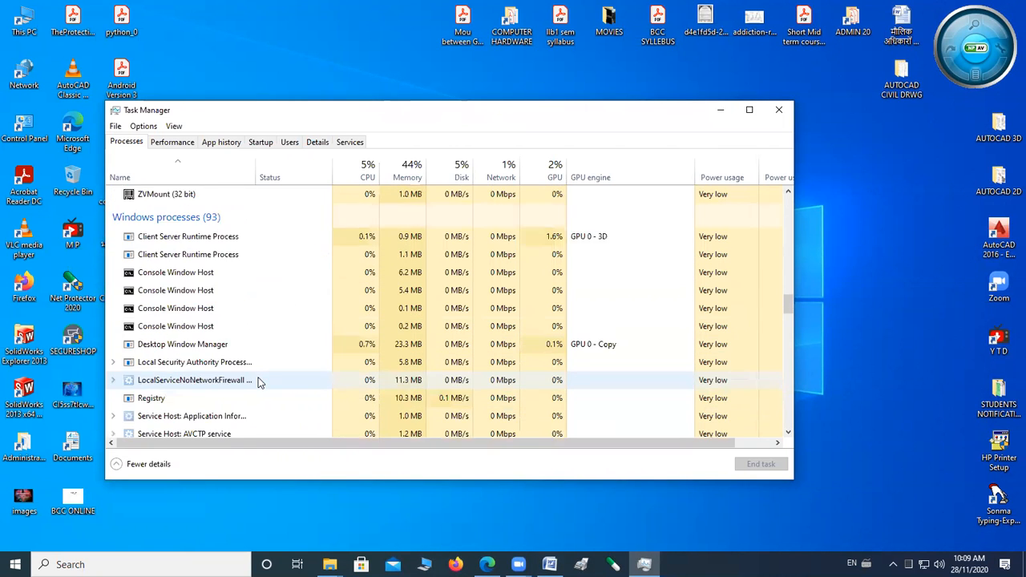
scroll(259, 383, down, 3)
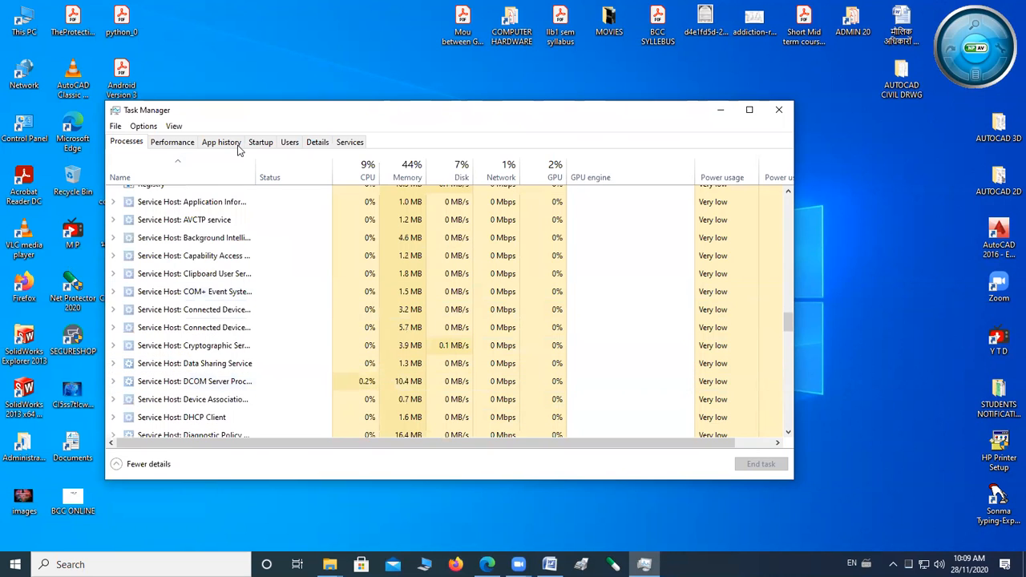
click(261, 142)
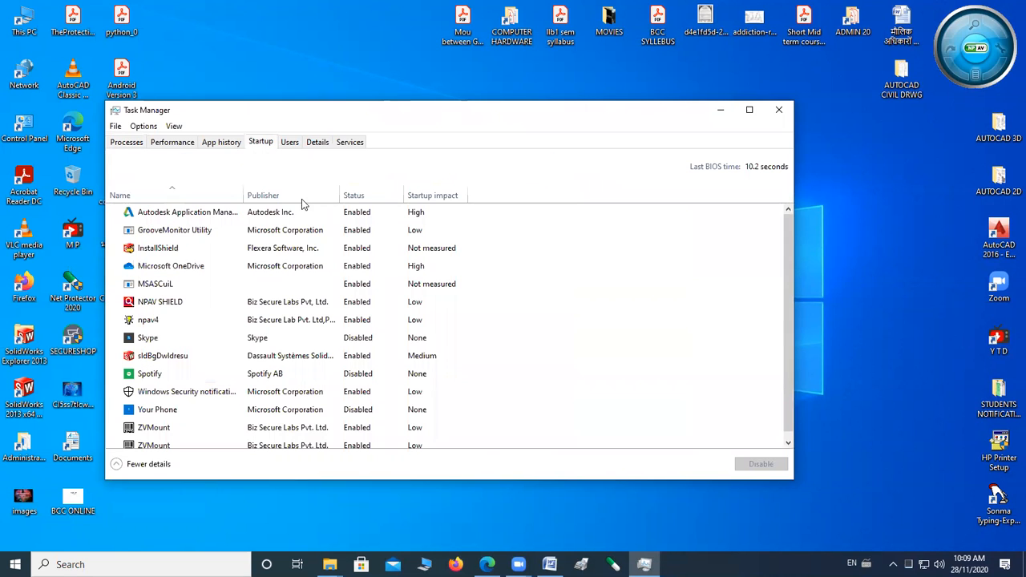
click(290, 143)
click(317, 142)
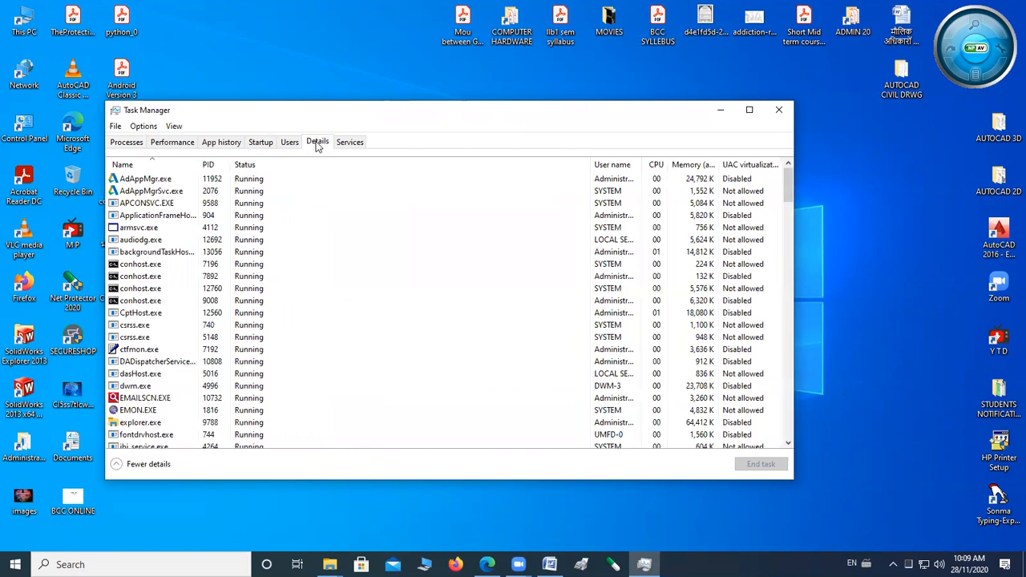
Locate and select the Autodesk Application Manager background process
key(a)
key(a)
key(a)
key(a)
key(a)
key(a)
key(a)
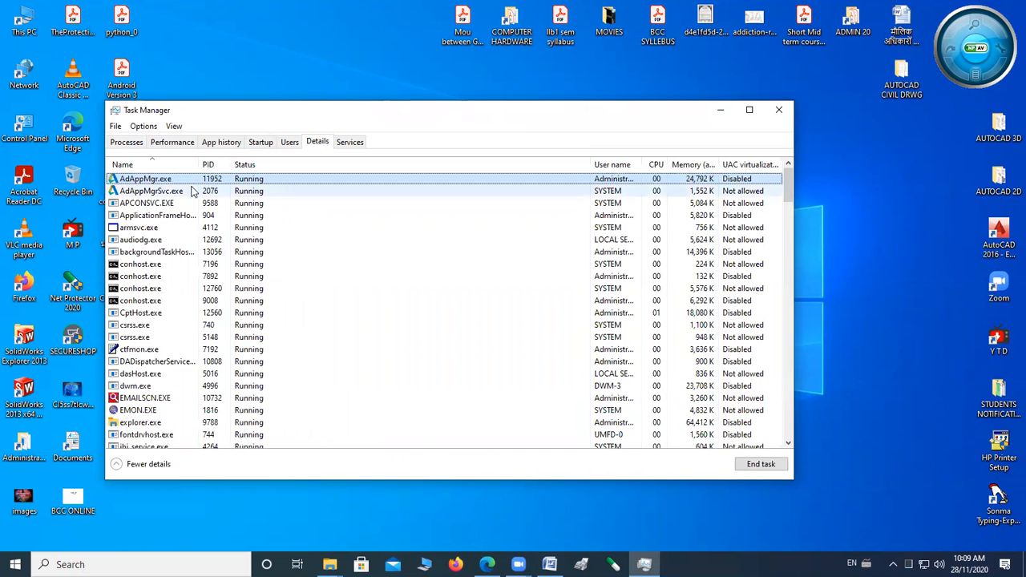
key(a)
key(a)
key(a)
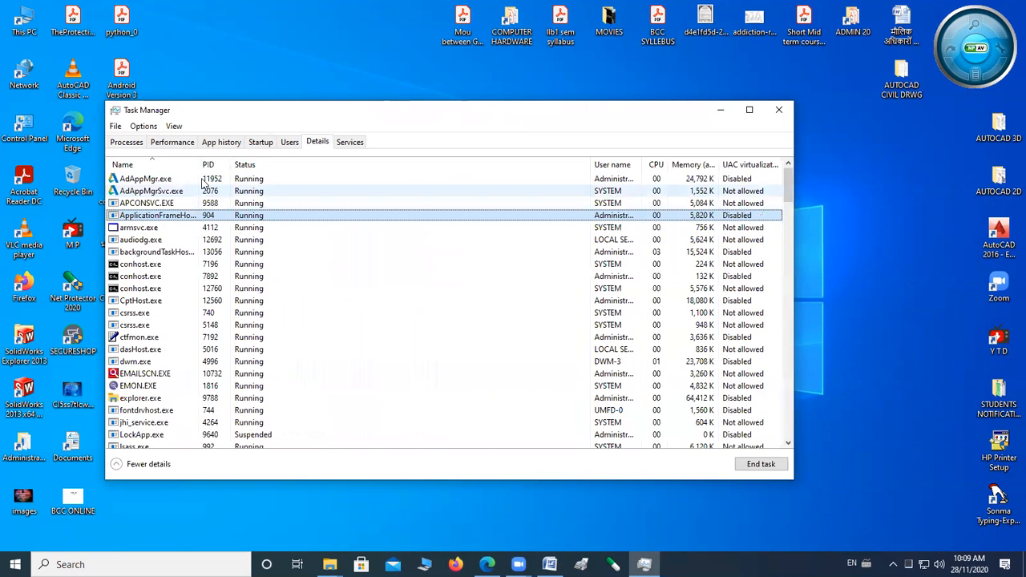
click(180, 142)
click(126, 142)
key(a)
key(a)
key(a)
key(a)
key(a)
key(a)
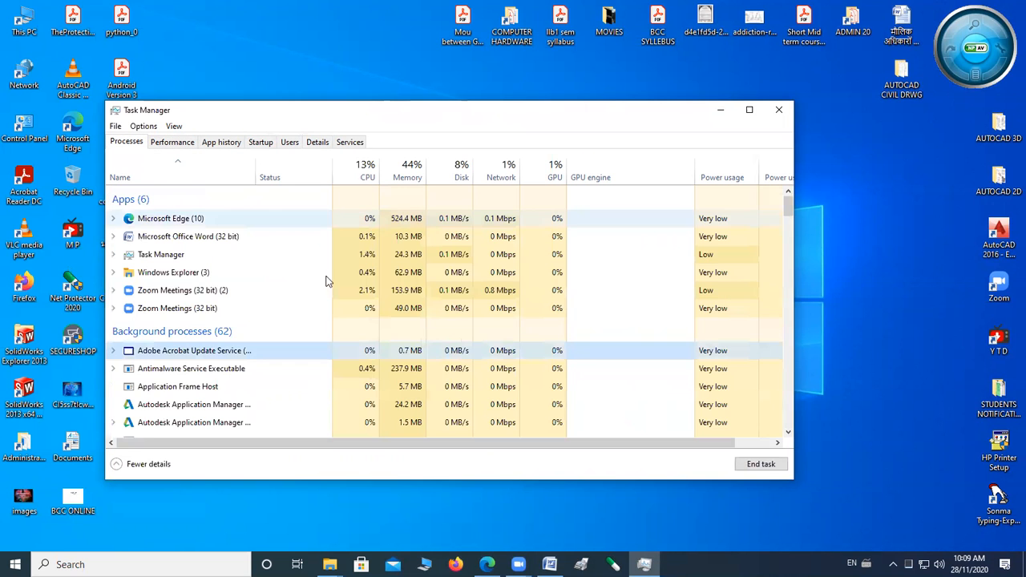
key(a)
key(a)
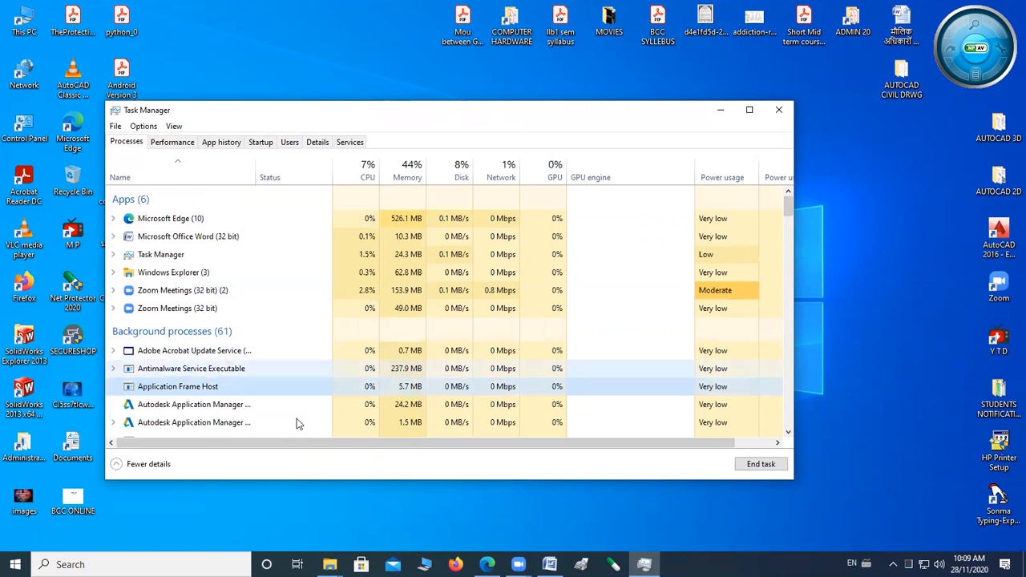
click(230, 405)
End both Autodesk Application Manager processes and close Task Manager
scroll(339, 320, down, 2)
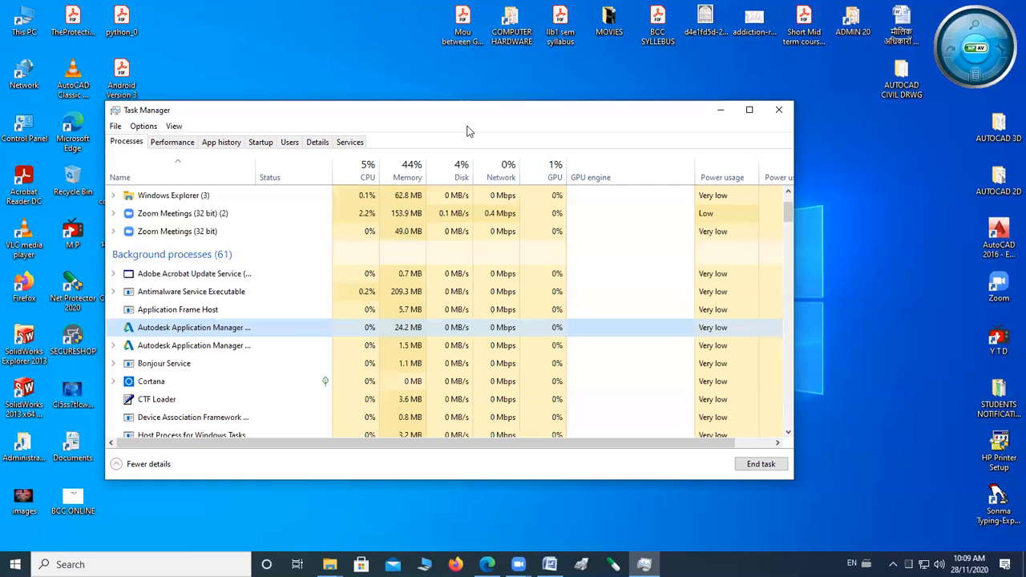
drag(462, 119, 422, 45)
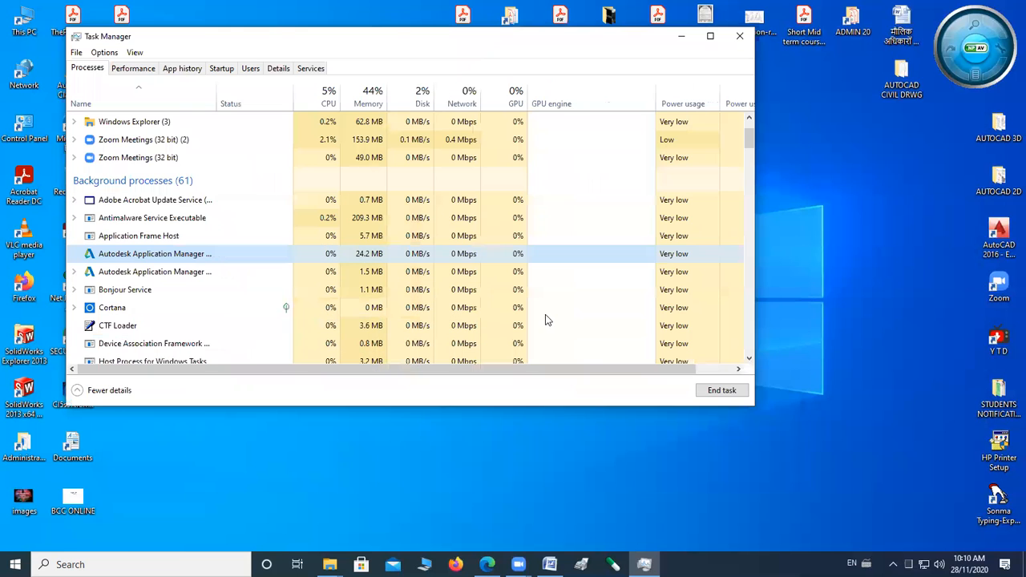
click(719, 393)
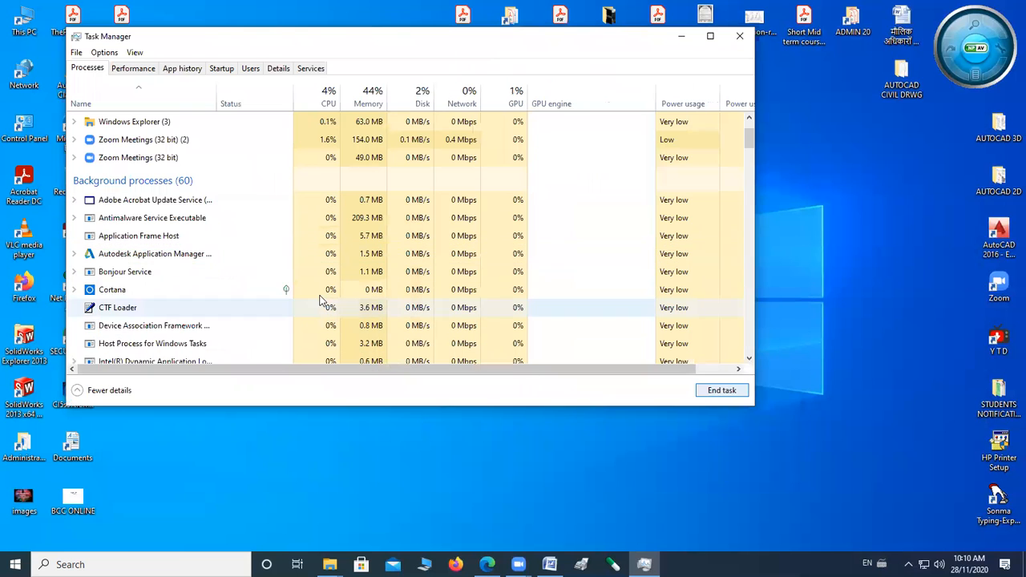
click(721, 390)
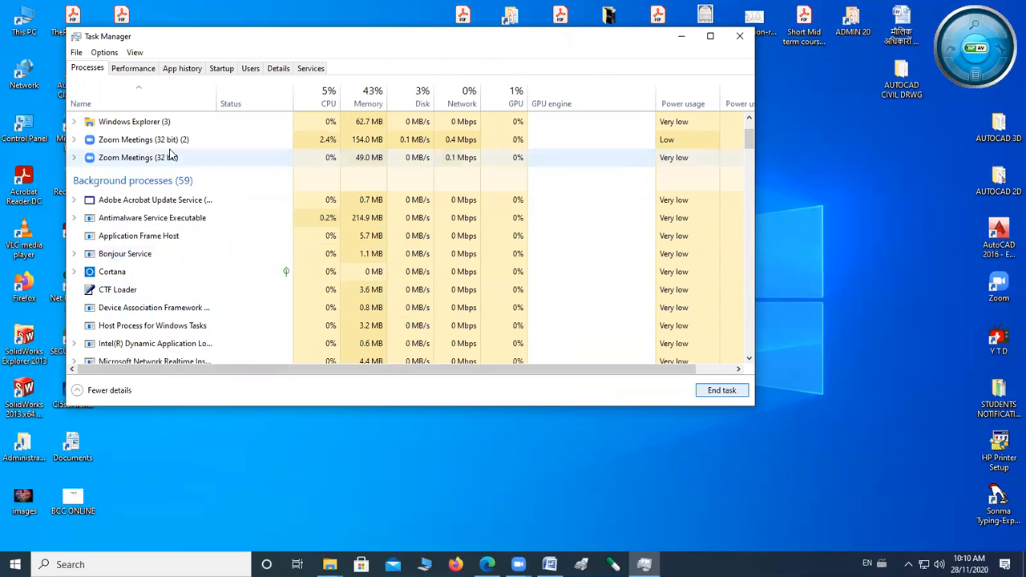
click(741, 40)
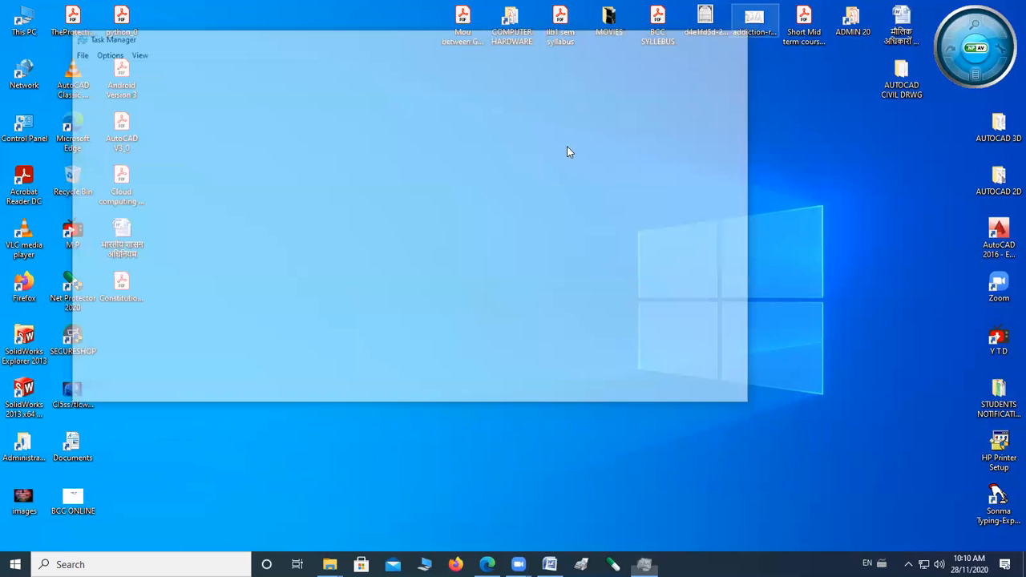
Refresh the desktop and open USB Drive (F:) in File Explorer
right_click(566, 147)
click(610, 186)
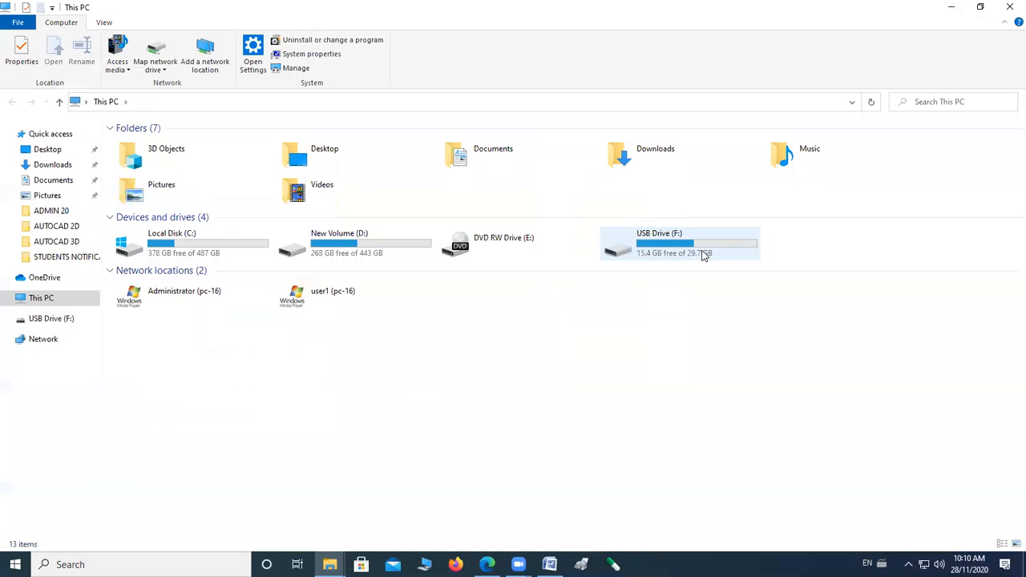
double_click(680, 253)
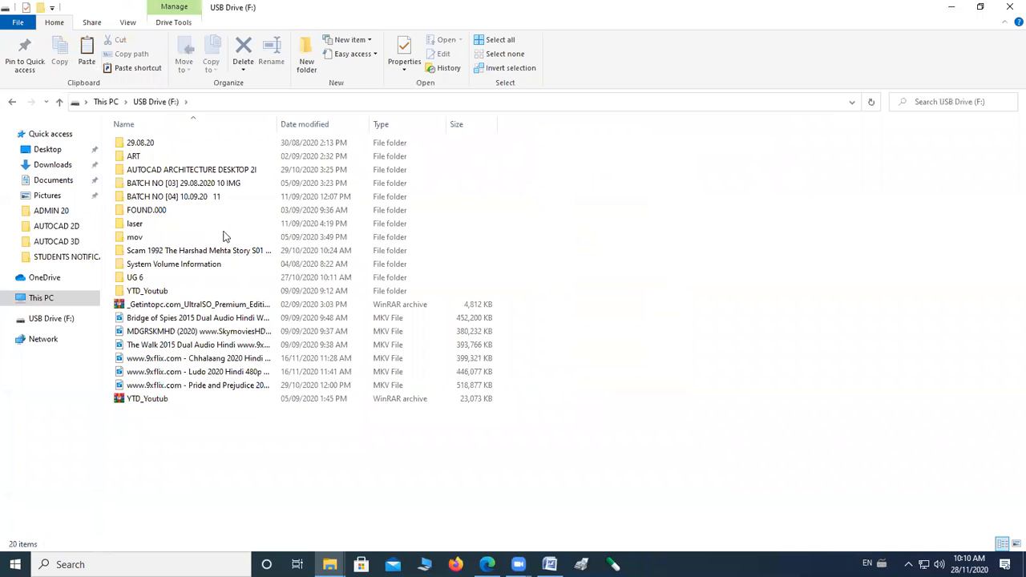
click(951, 7)
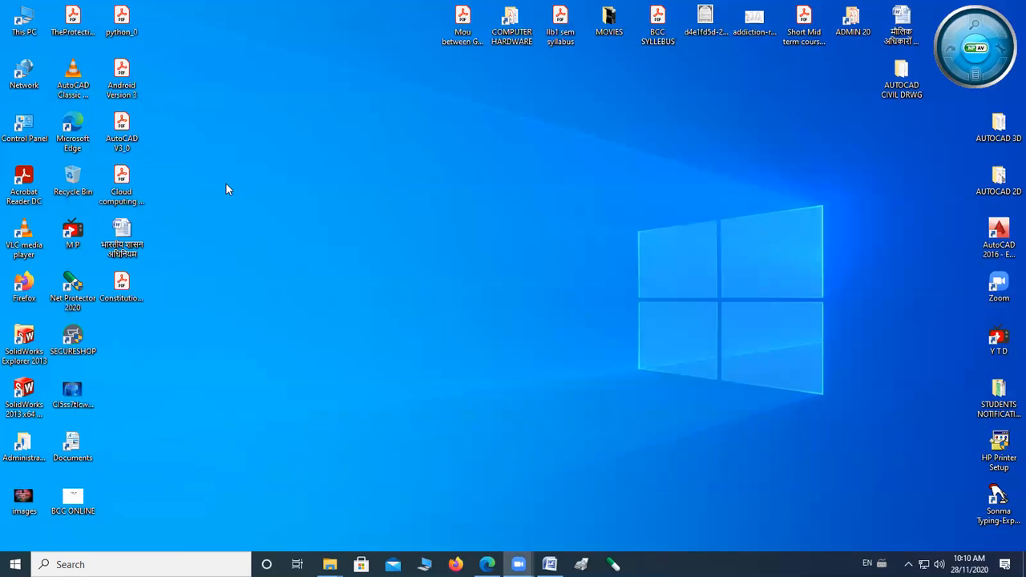
double_click(32, 24)
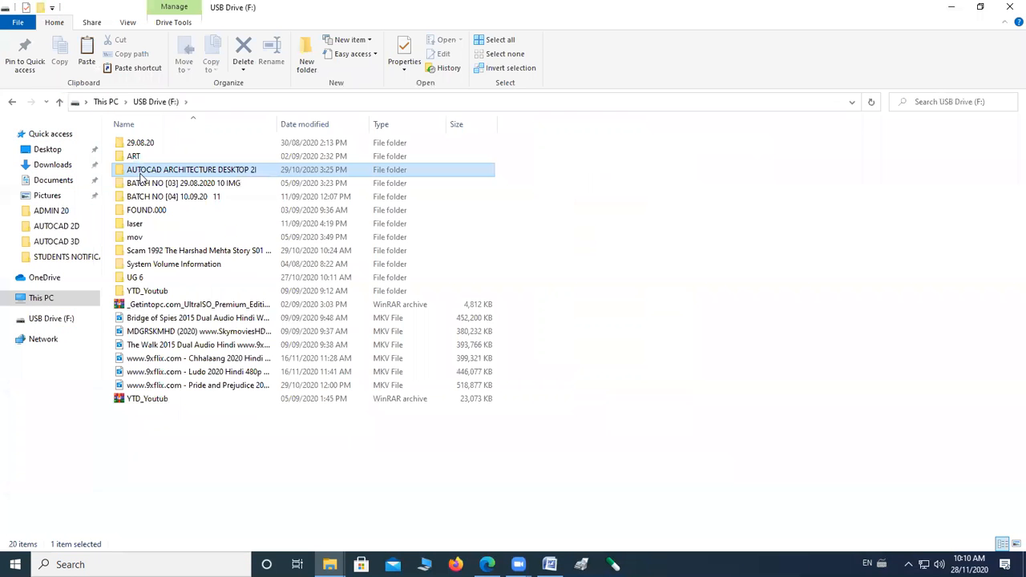
Cut the inner AUTOCAD ARCHITECTURE DESKTOP 2I folder from the USB drive
key(shift+F10)
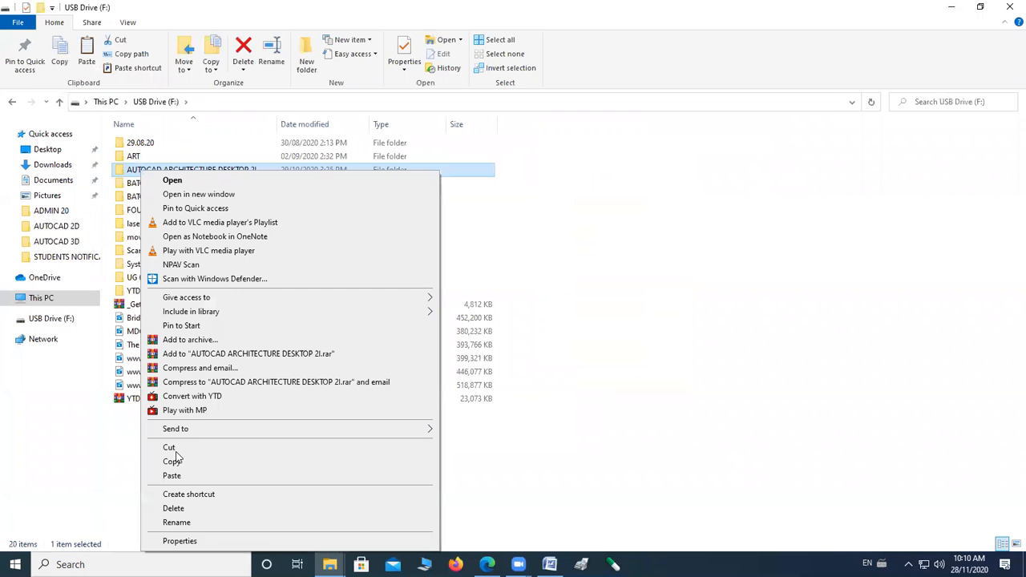
key(Escape)
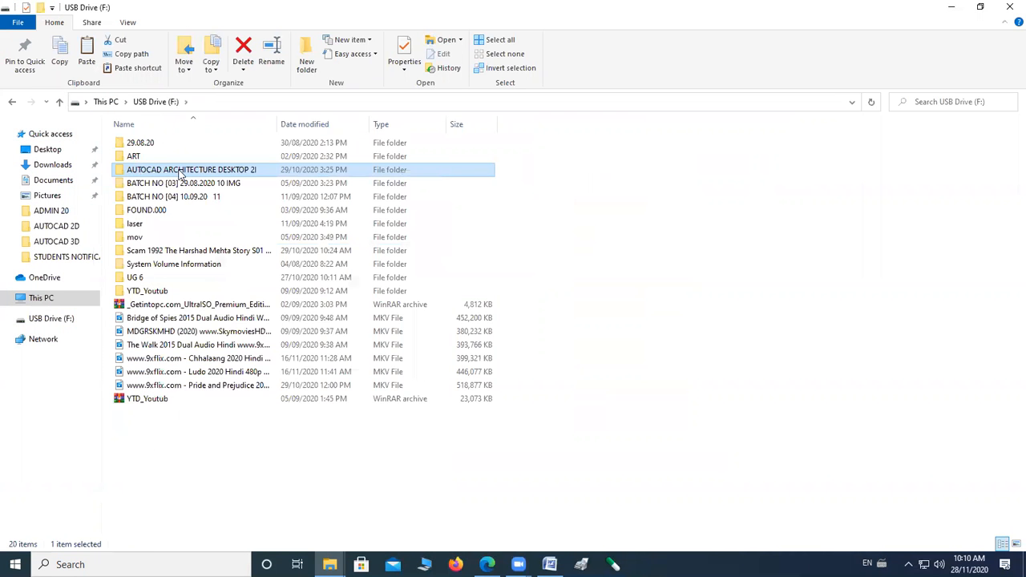
double_click(181, 171)
click(184, 146)
key(shift+F10)
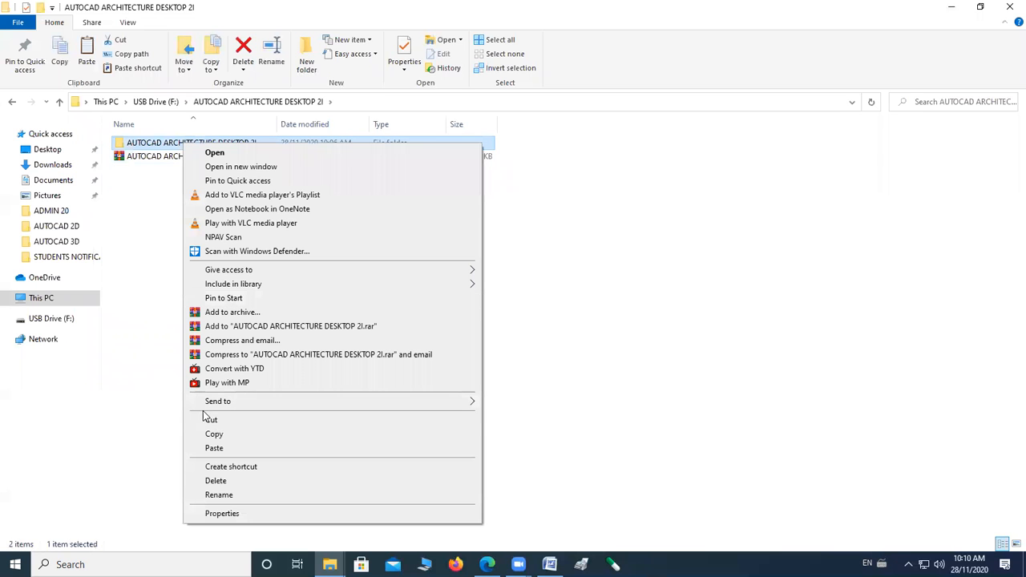
click(211, 419)
Paste the cut folder onto the desktop
click(1015, 5)
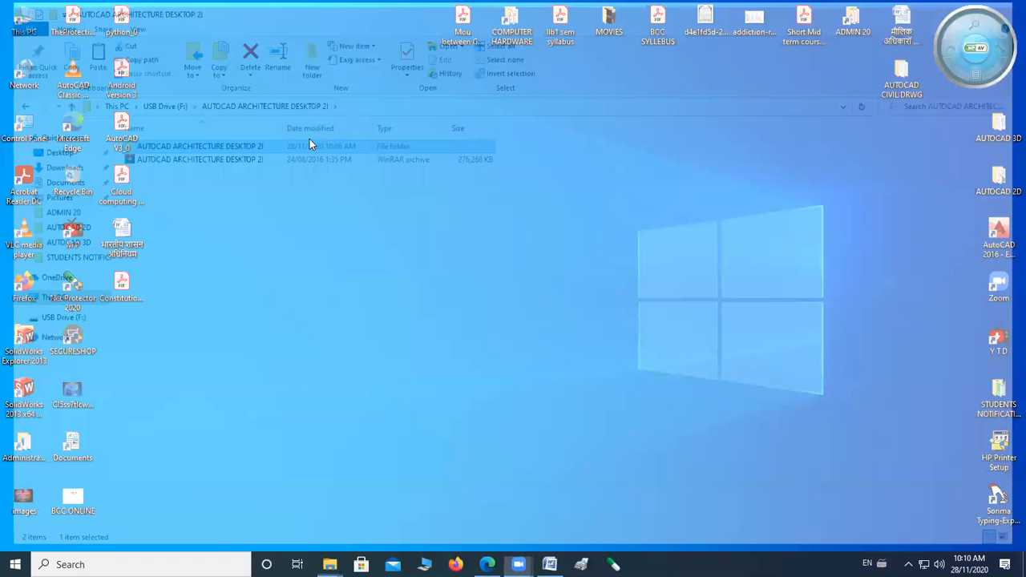
key(shift+F10)
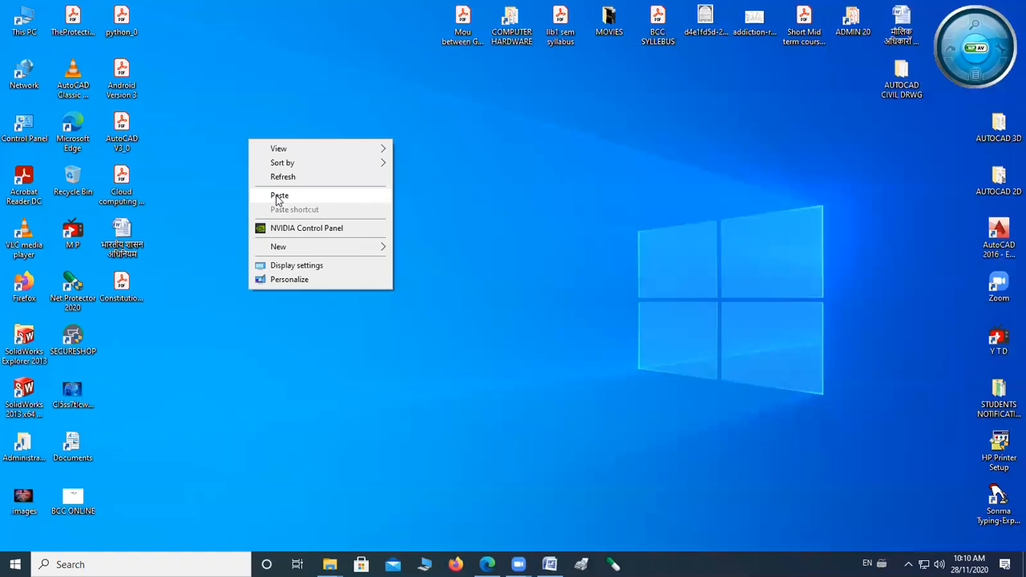
click(278, 196)
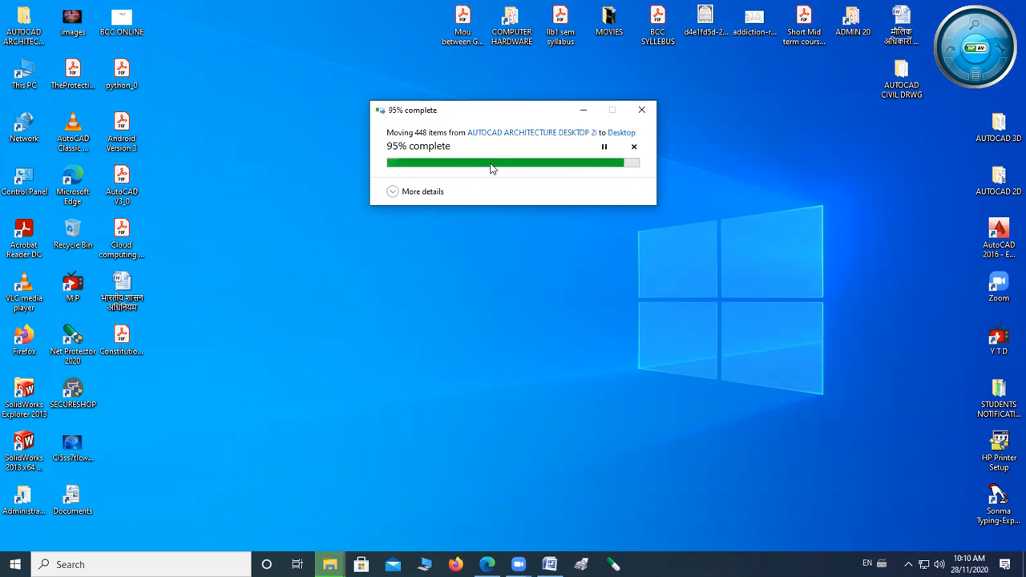
Refresh the desktop and open the moved folder and its inner AUTOCAD ARCHITECTURE DESKTOP 2I folder
right_click(726, 149)
click(753, 186)
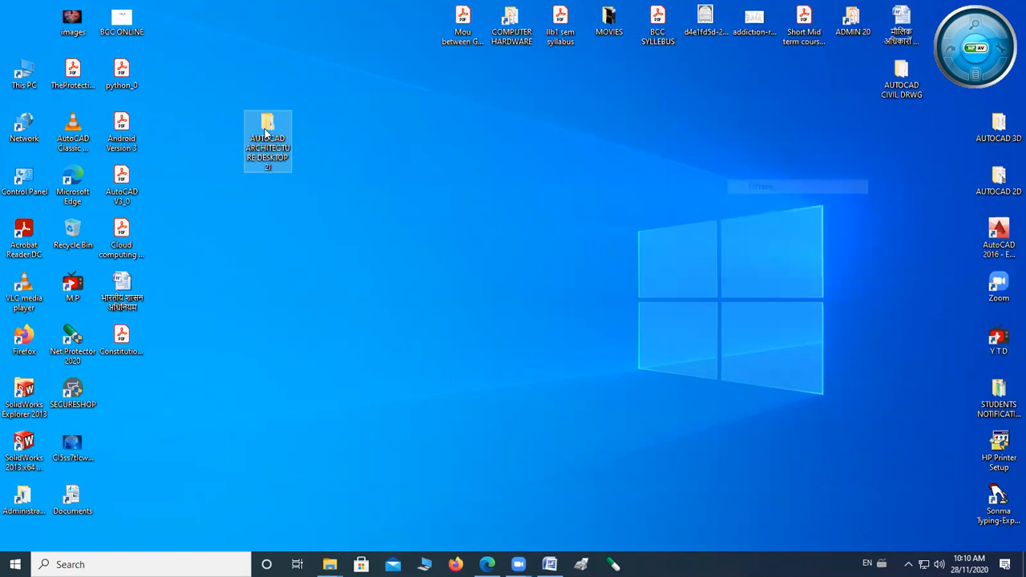
double_click(266, 133)
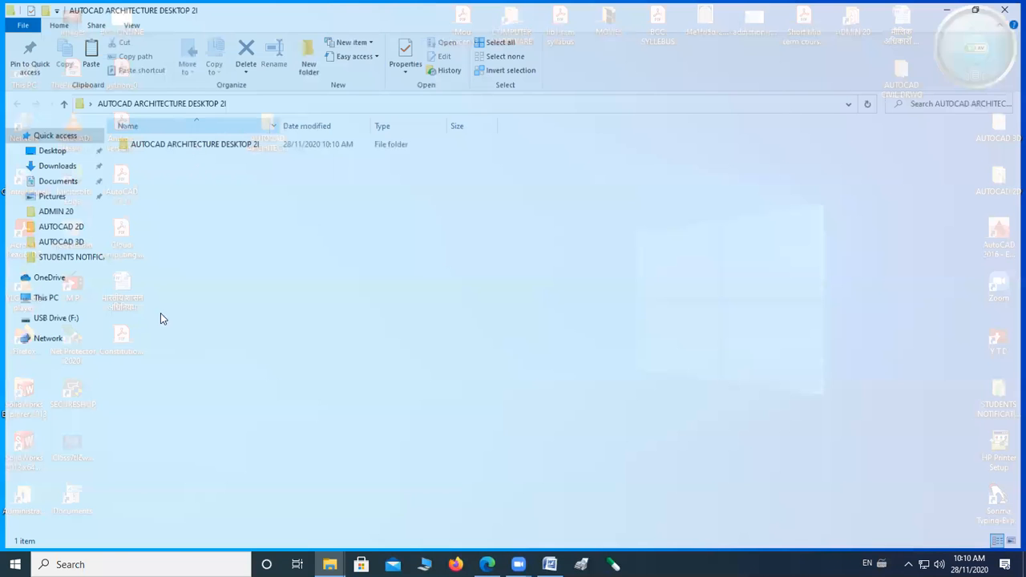
double_click(195, 144)
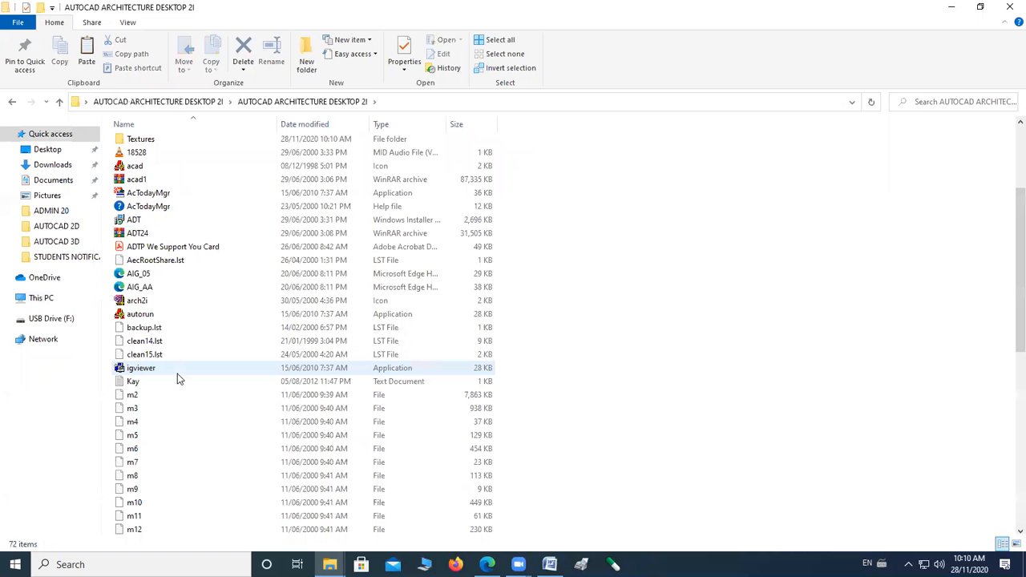
scroll(177, 390, down, 10)
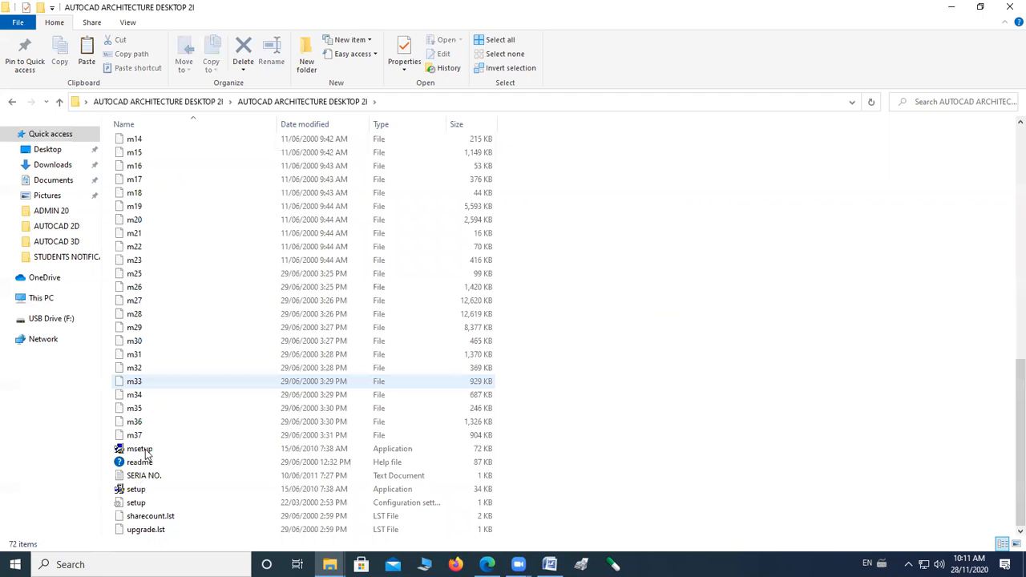
Run the setup program as administrator
click(146, 452)
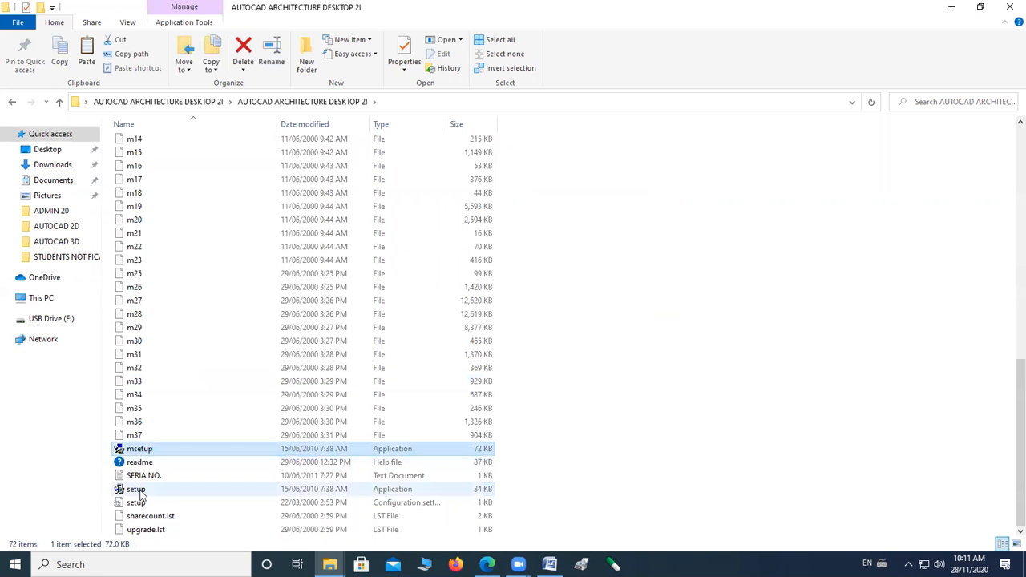
click(139, 491)
right_click(140, 495)
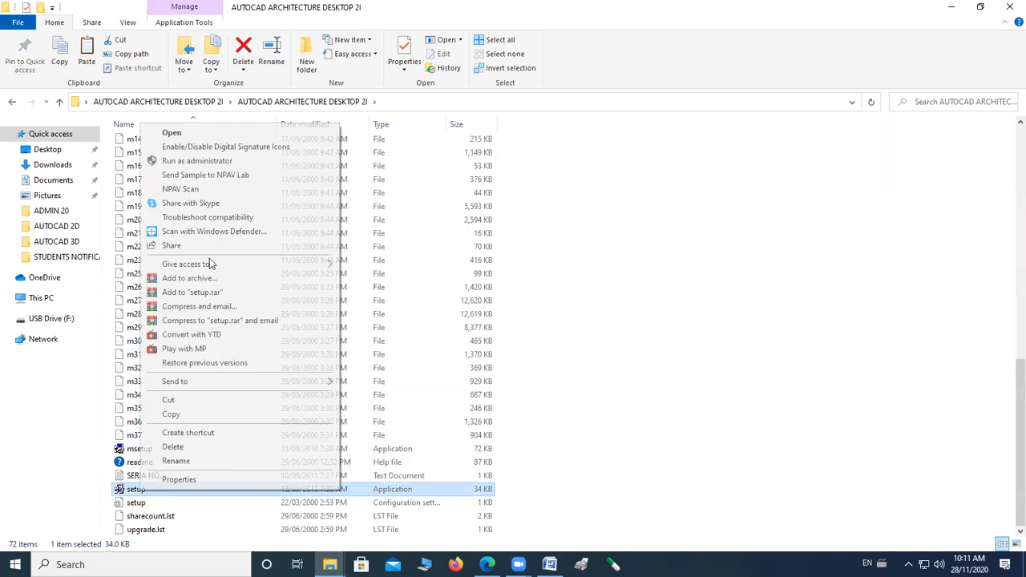
click(218, 163)
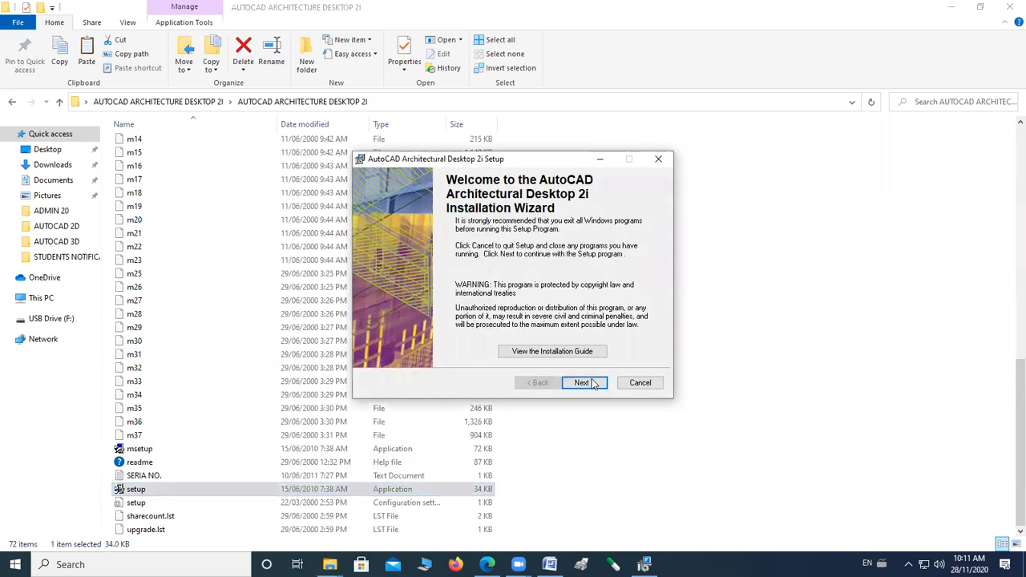
click(583, 383)
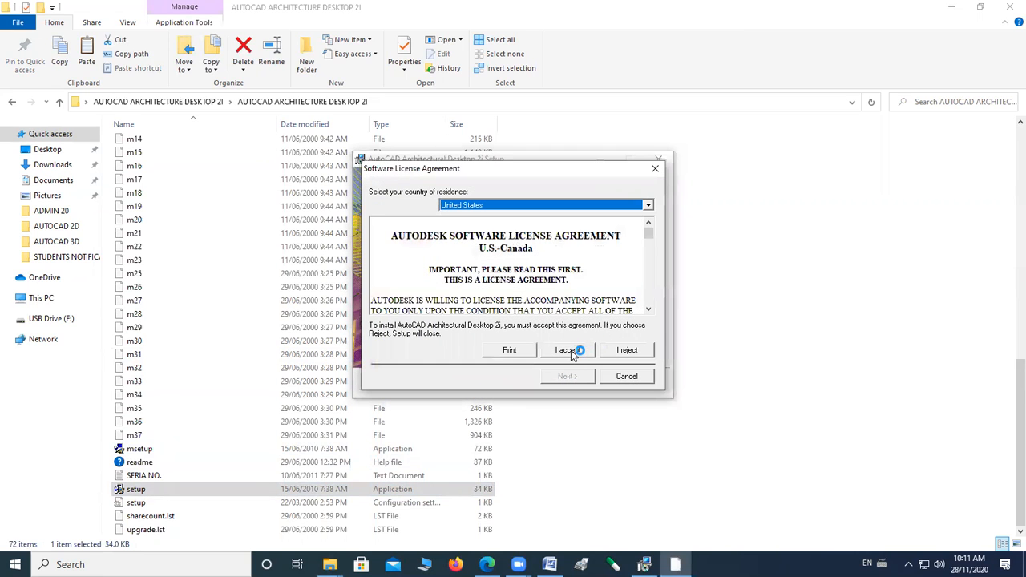
click(573, 353)
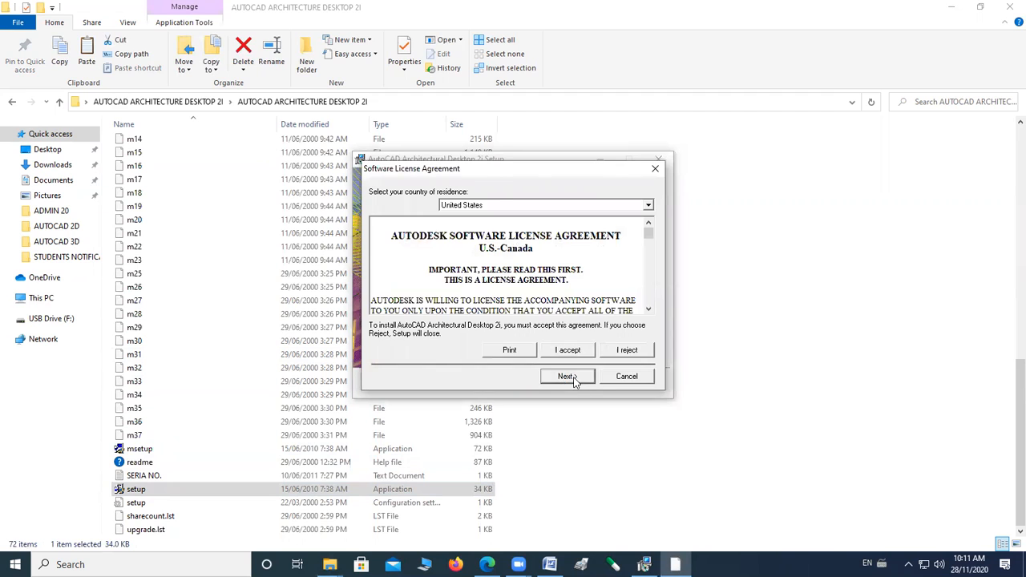
click(567, 376)
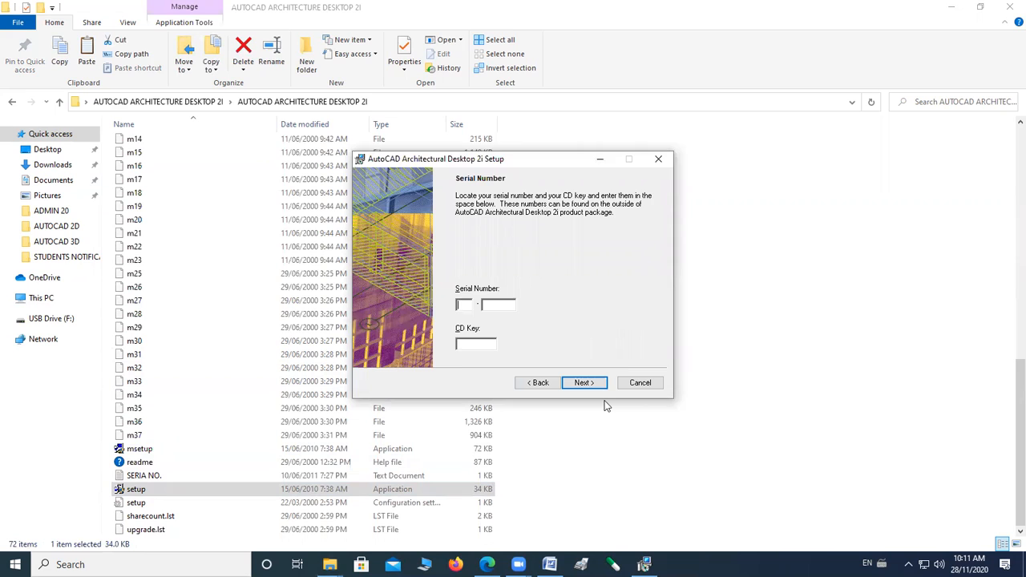
mouse_move(525, 256)
mouse_down()
mouse_move(553, 312)
mouse_move(504, 267)
mouse_move(517, 255)
mouse_up()
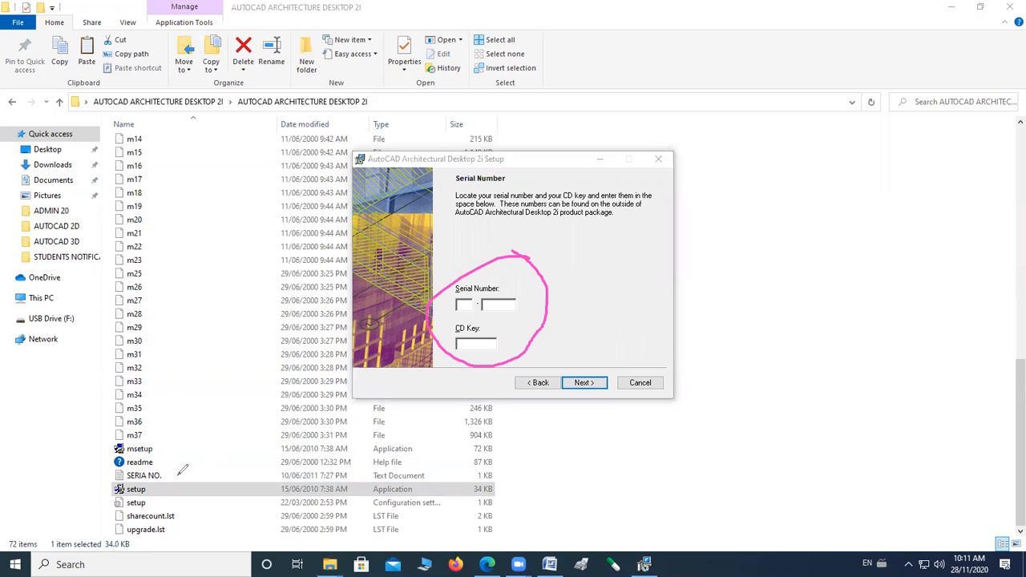
mouse_move(165, 462)
mouse_down()
mouse_move(127, 461)
mouse_move(113, 479)
mouse_move(172, 482)
mouse_move(309, 375)
mouse_move(393, 335)
mouse_move(404, 339)
mouse_up()
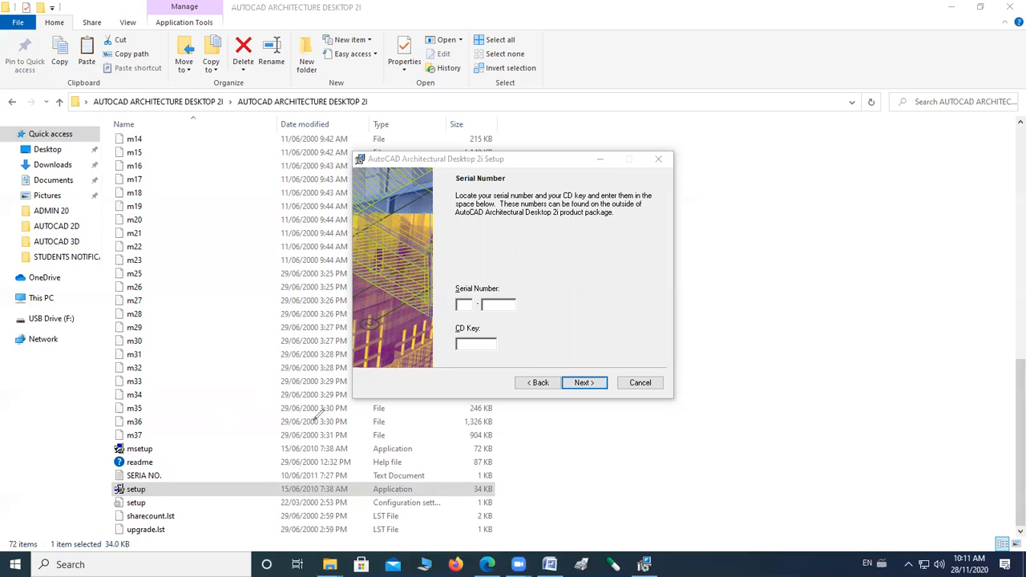
Open the SERIA NO. file in Notepad alongside the setup dialog
click(145, 476)
right_click(145, 476)
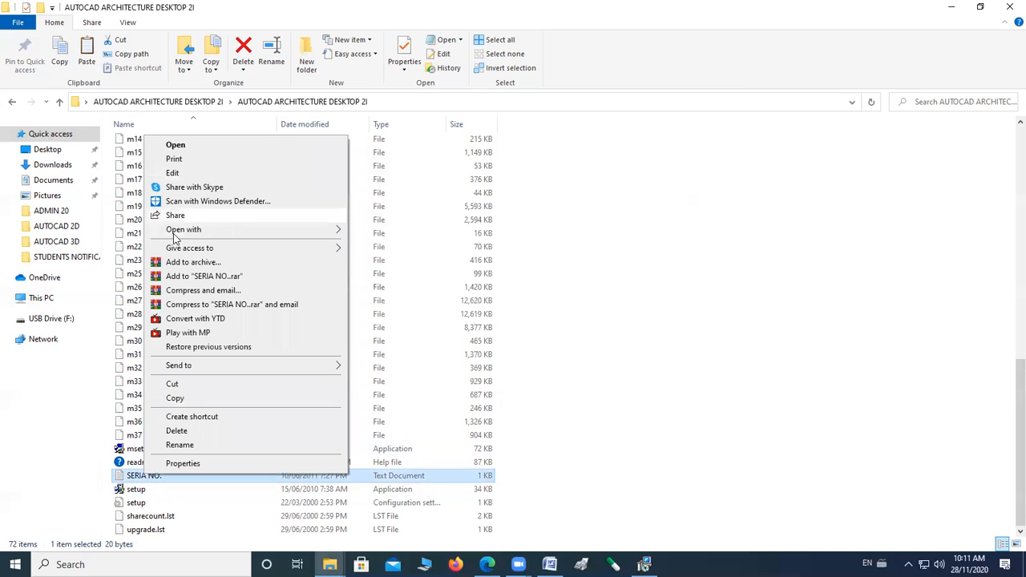
double_click(135, 477)
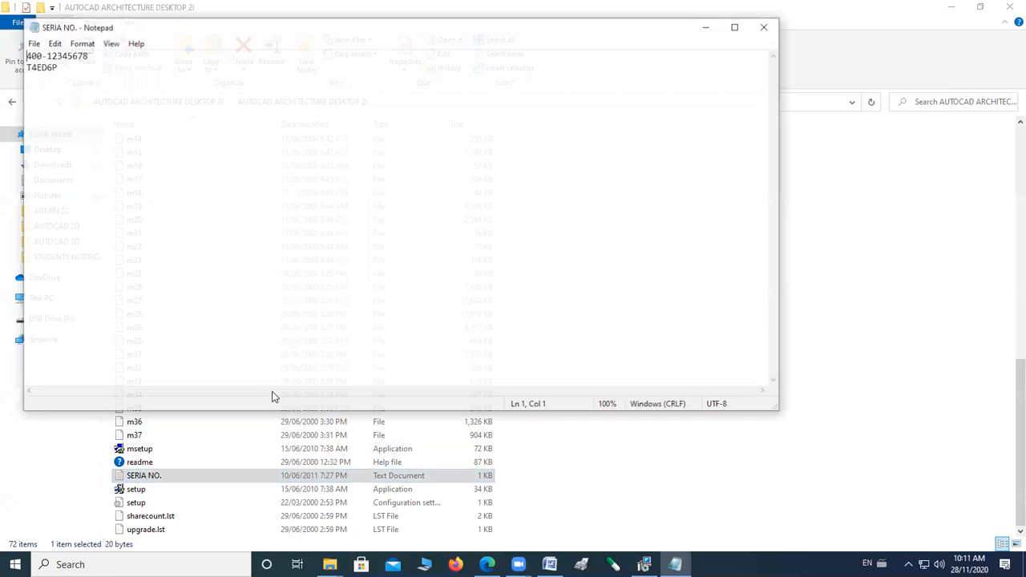
click(644, 564)
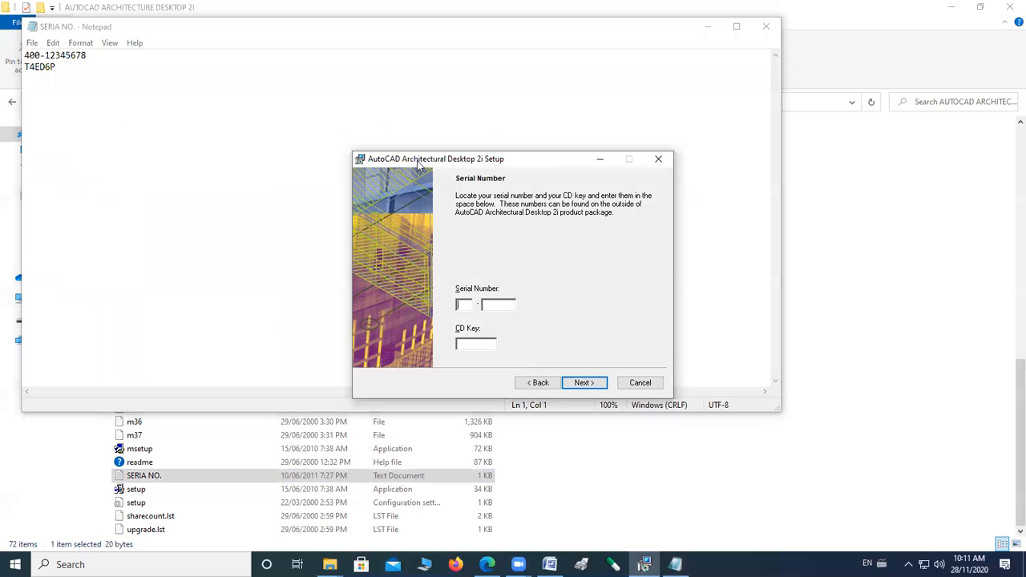
drag(513, 165, 206, 49)
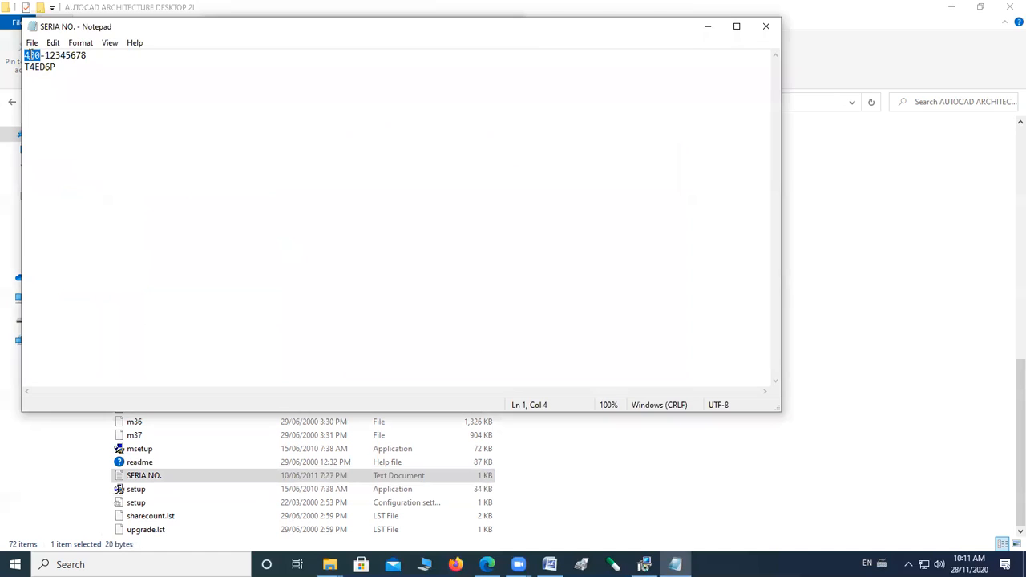
key(ctrl+a)
click(174, 205)
click(644, 564)
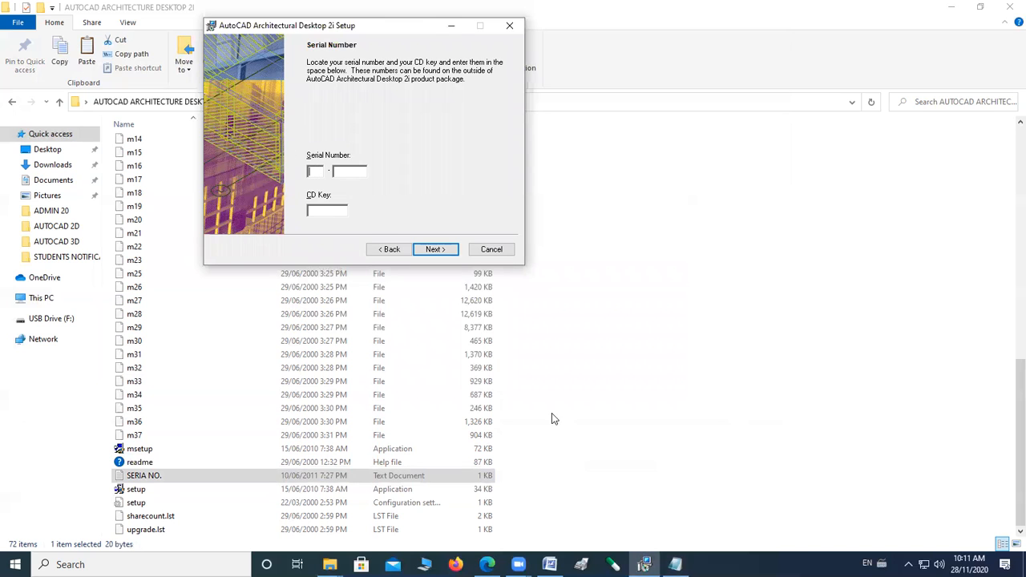
Enter the serial number from the SERIA NO. file into setup
key(alt+Tab)
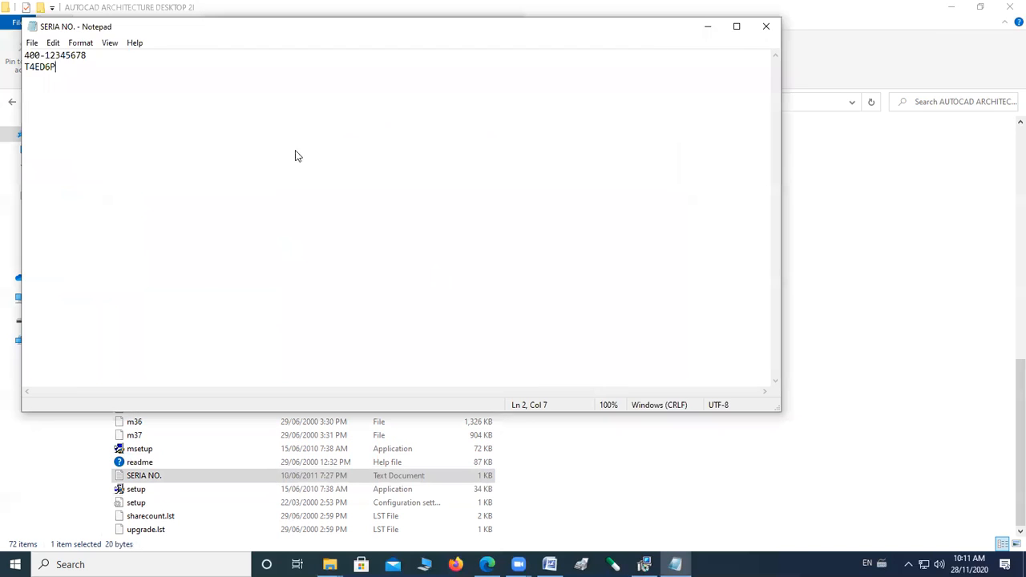
key(alt+Tab)
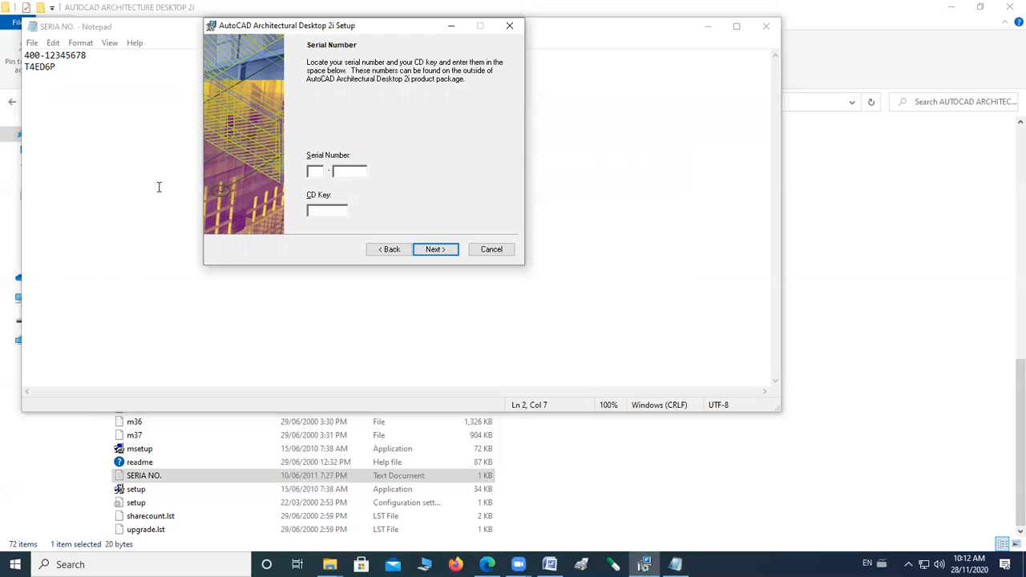
text(400)
text(12)
text(3)
text(456)
text(78)
Copy the CD key from Notepad and paste it into setup's CD key field
key(alt+Tab)
key(shift+Home)
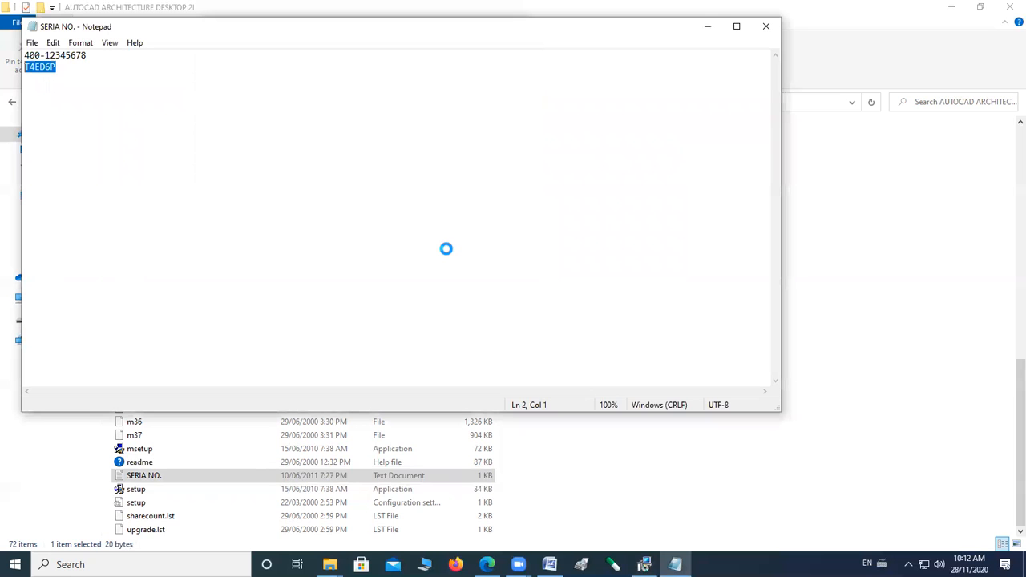
key(shift+F10)
key(Down)
key(Return)
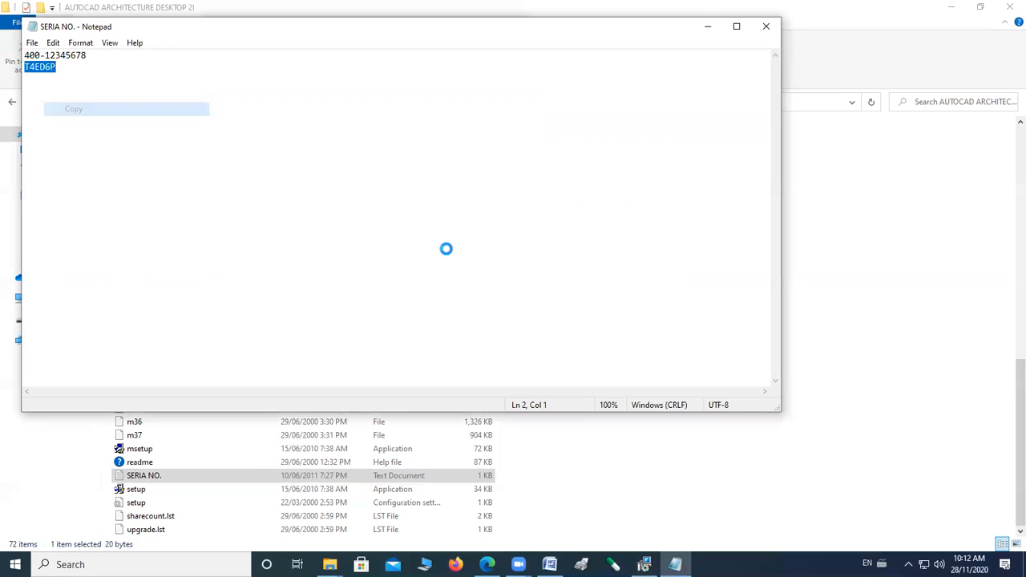
key(alt+Tab)
key(Tab)
key(Tab)
key(ctrl+v)
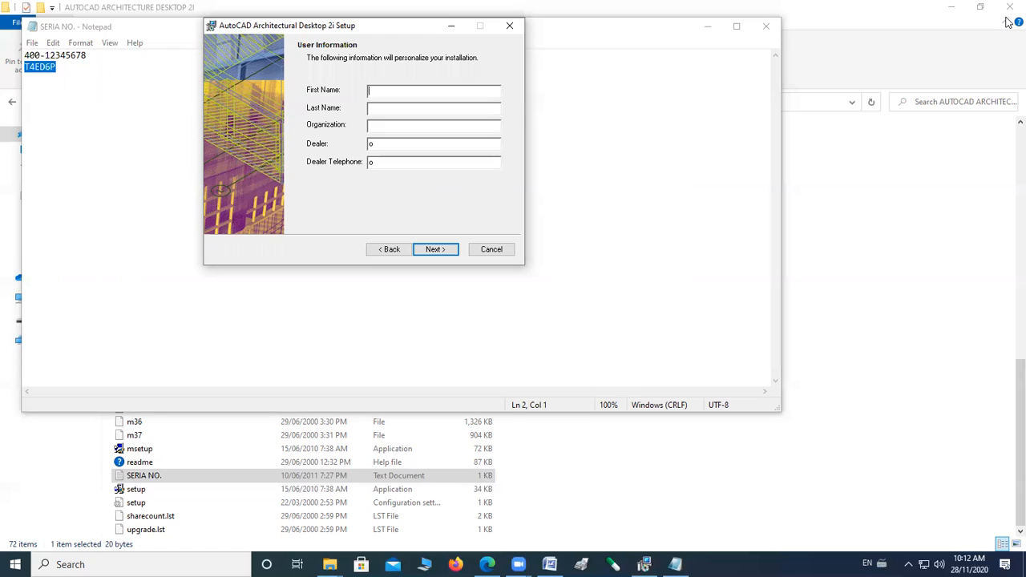
Enter the user's first and last name, correcting the typos
double_click(417, 91)
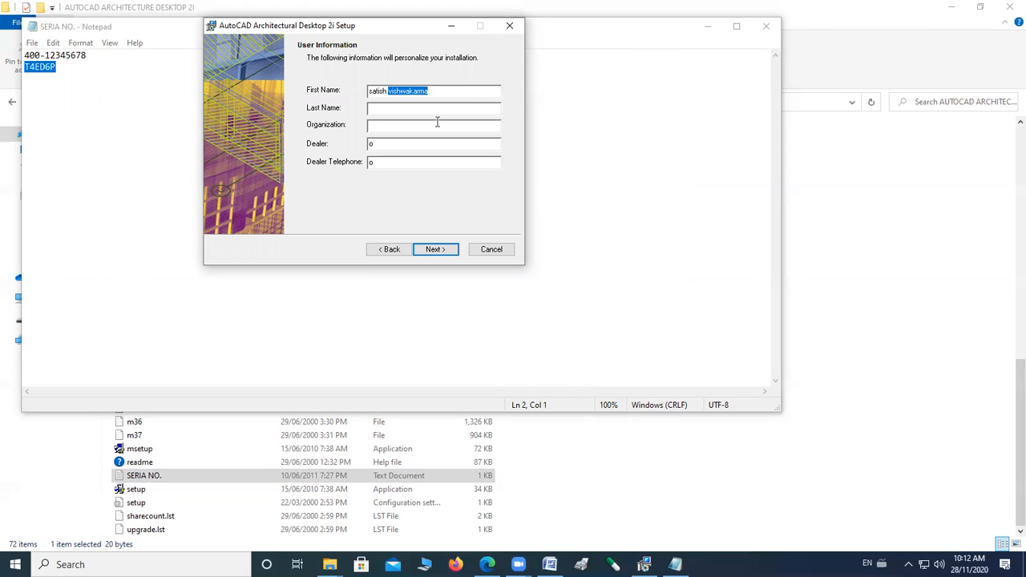
key(BackSpace)
text(vishwakarama)
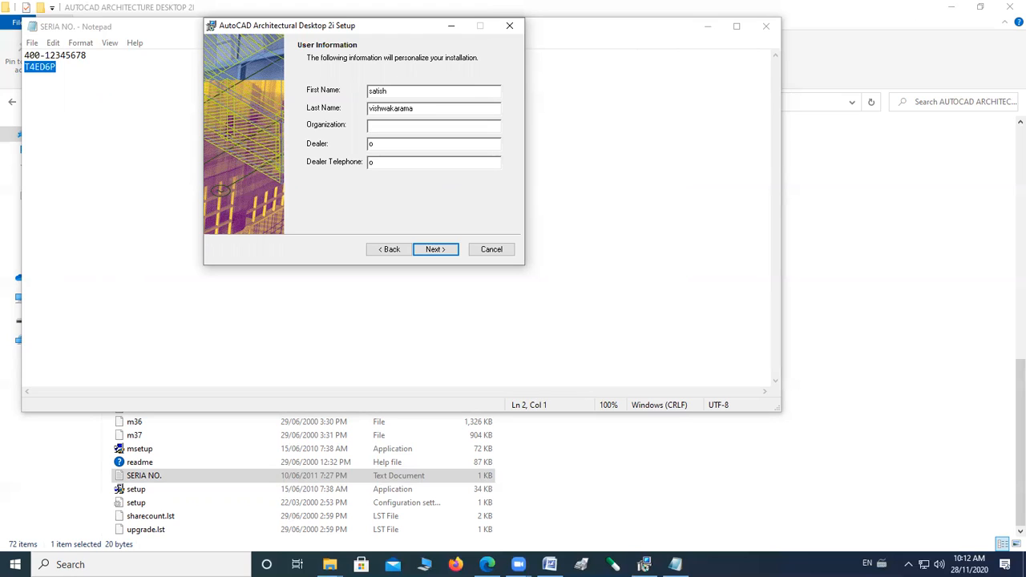
click(405, 107)
key(BackSpace)
Fill in the organization name on the User Information page
click(393, 128)
text(lg)
key(BackSpace)
text(GTR jabalpur extension centre)
Accept the default program options, installation type and destination folder, then start installing
click(431, 250)
click(431, 251)
click(432, 251)
click(431, 251)
click(440, 251)
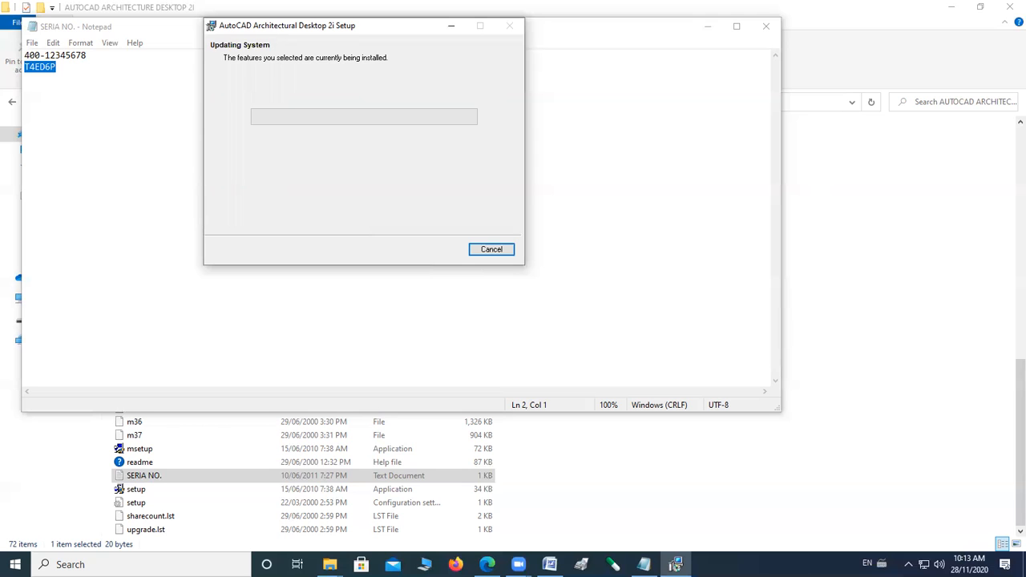
Refresh the File Explorer folder listing twice, then open the AUTOCAD CIVIL DRWG desktop folder
click(329, 564)
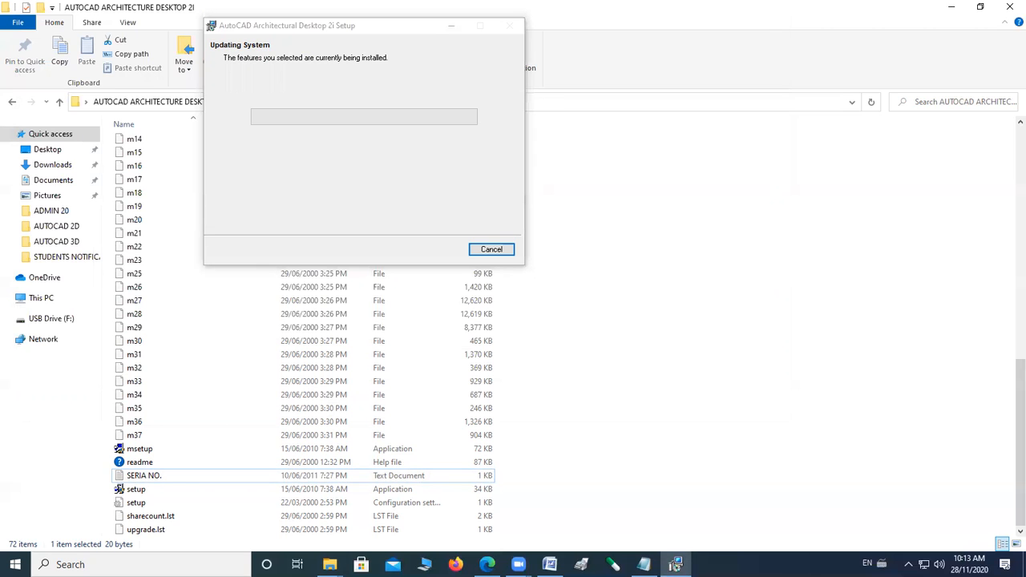
mouse_move(675, 564)
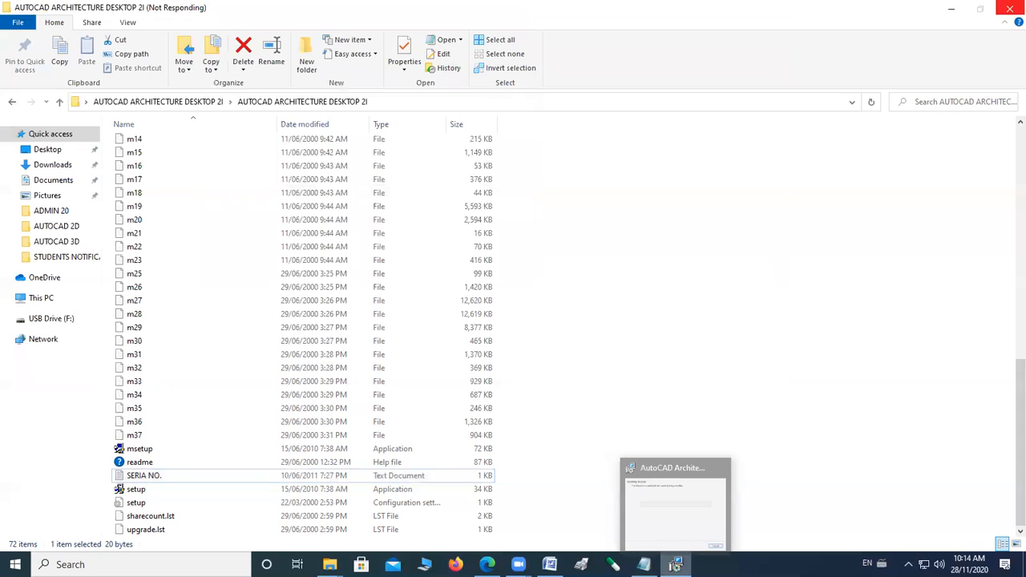
right_click(641, 225)
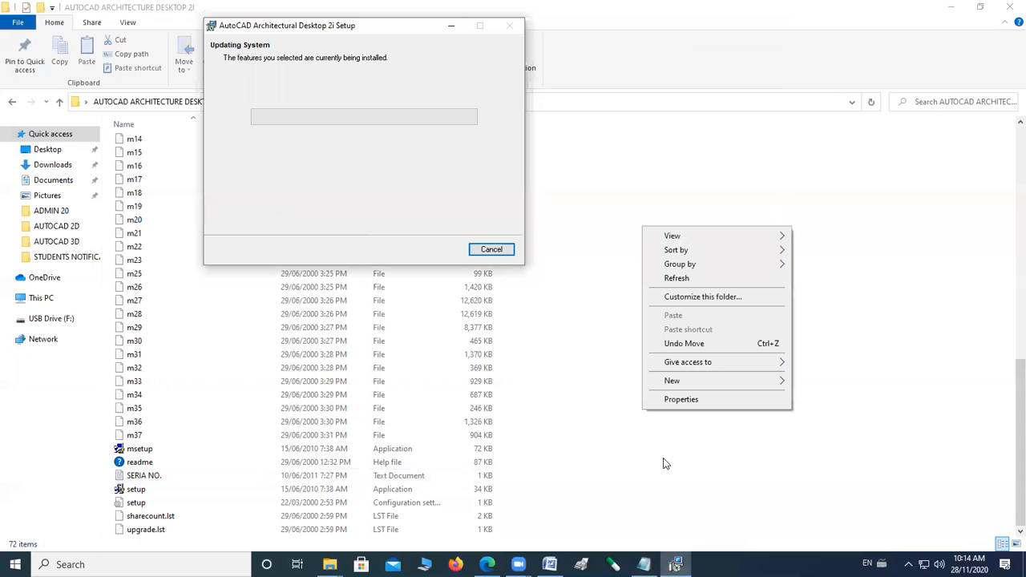
click(665, 276)
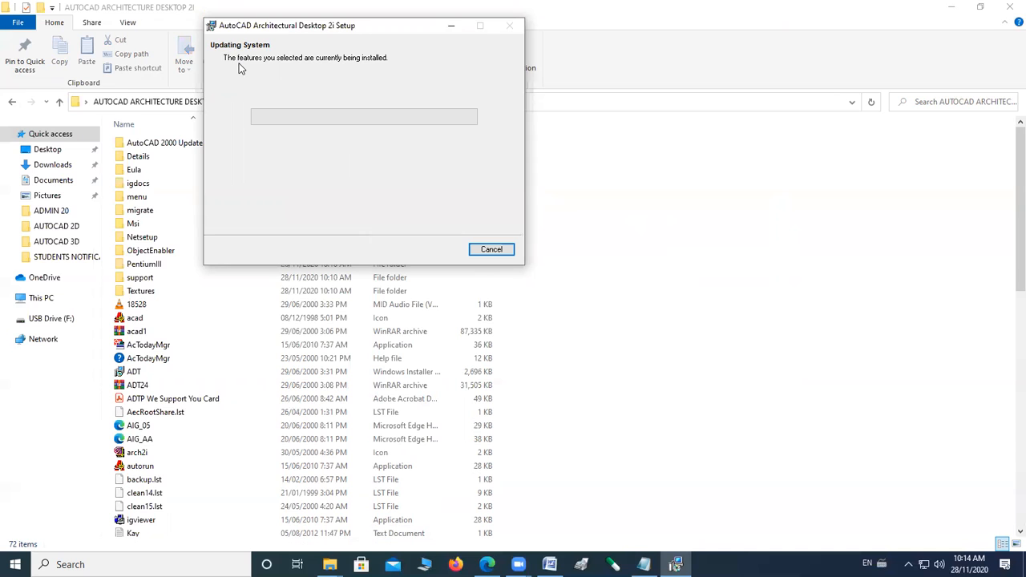
right_click(659, 165)
click(695, 215)
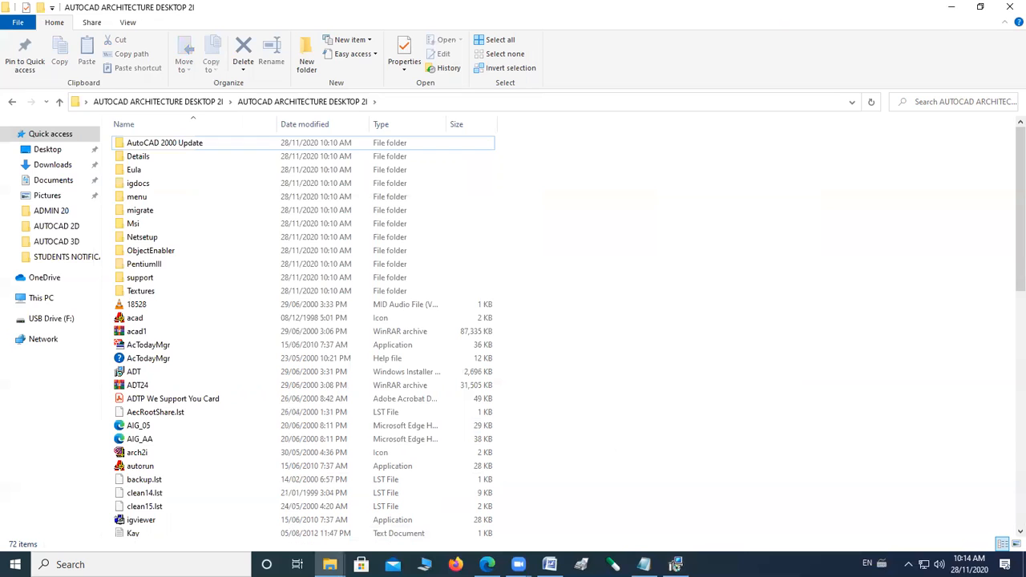
click(950, 10)
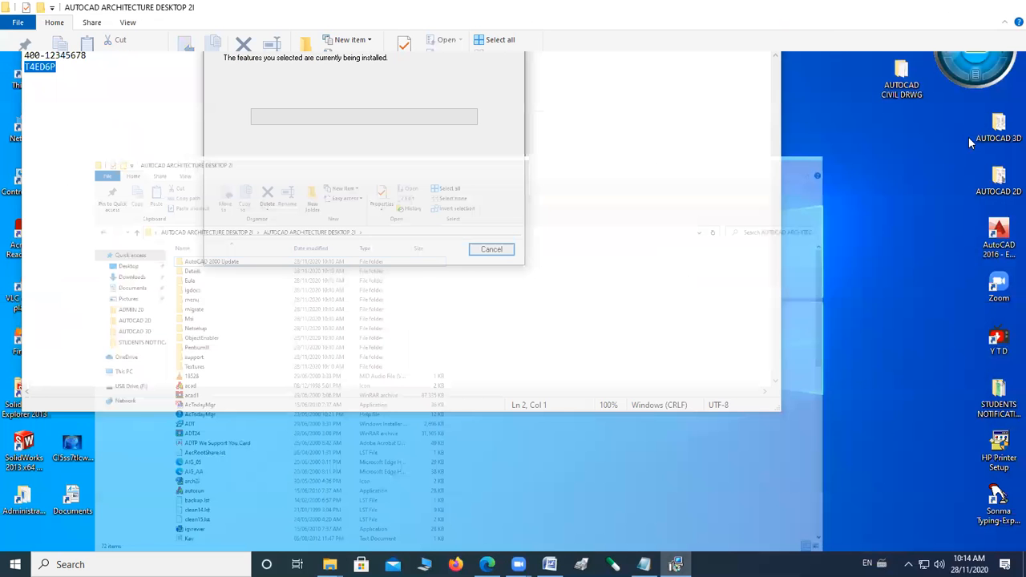
double_click(911, 93)
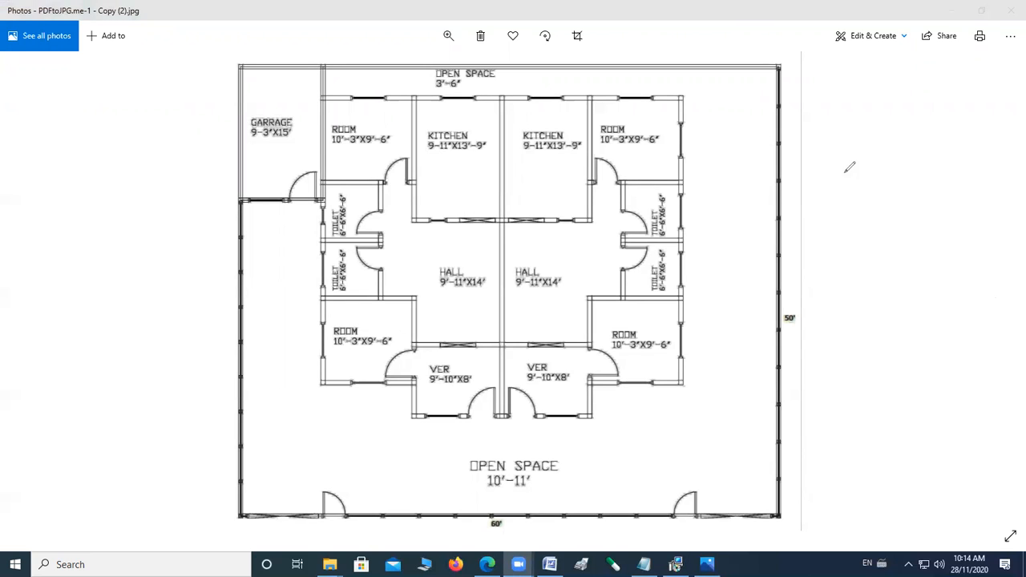
drag(728, 159, 744, 242)
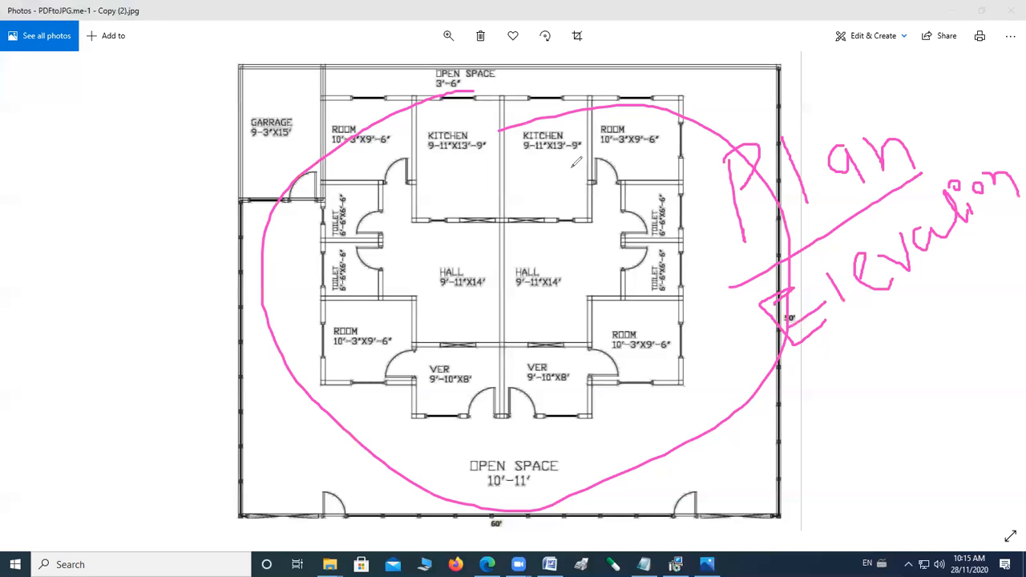
key(ctrl+z)
key(ctrl+z)
key(ctrl+z)
key(ctrl+z)
key(ctrl+z)
key(ctrl+z)
key(ctrl+z)
key(ctrl+z)
key(ctrl+z)
key(ctrl+z)
key(ctrl+z)
key(ctrl+z)
key(ctrl+z)
key(ctrl+z)
key(ctrl+z)
key(ctrl+z)
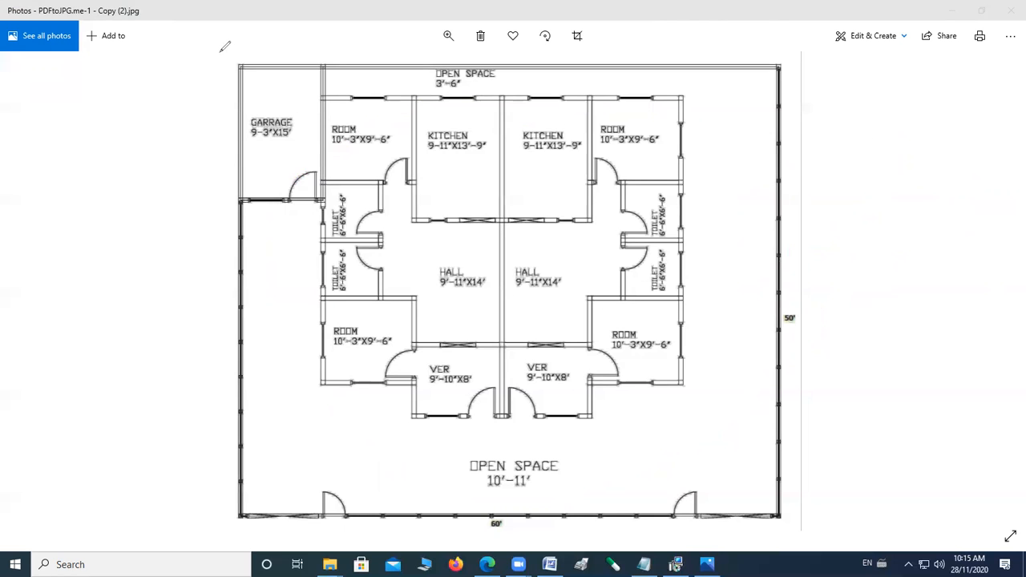
mouse_move(238, 69)
mouse_down()
mouse_move(766, 71)
mouse_move(769, 119)
mouse_up()
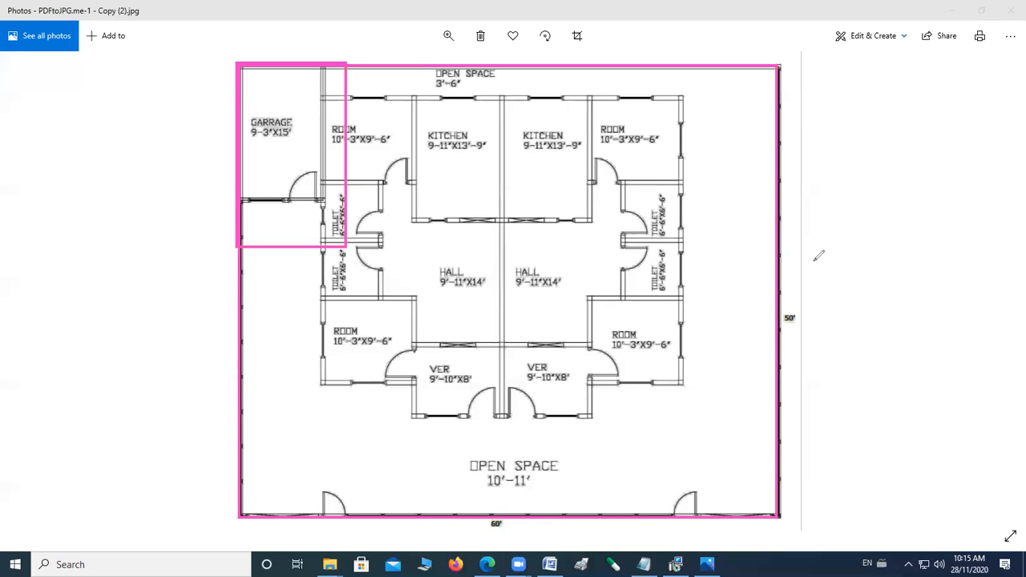
mouse_move(809, 282)
mouse_down()
mouse_move(765, 325)
mouse_move(830, 293)
mouse_up()
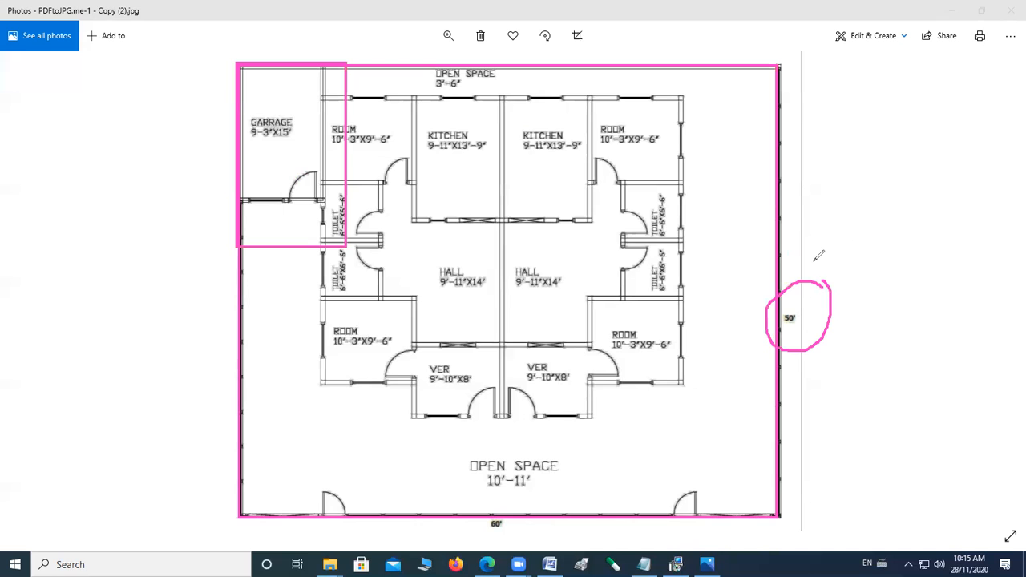
mouse_move(484, 502)
mouse_down()
mouse_move(506, 542)
mouse_move(518, 506)
mouse_move(481, 497)
mouse_up()
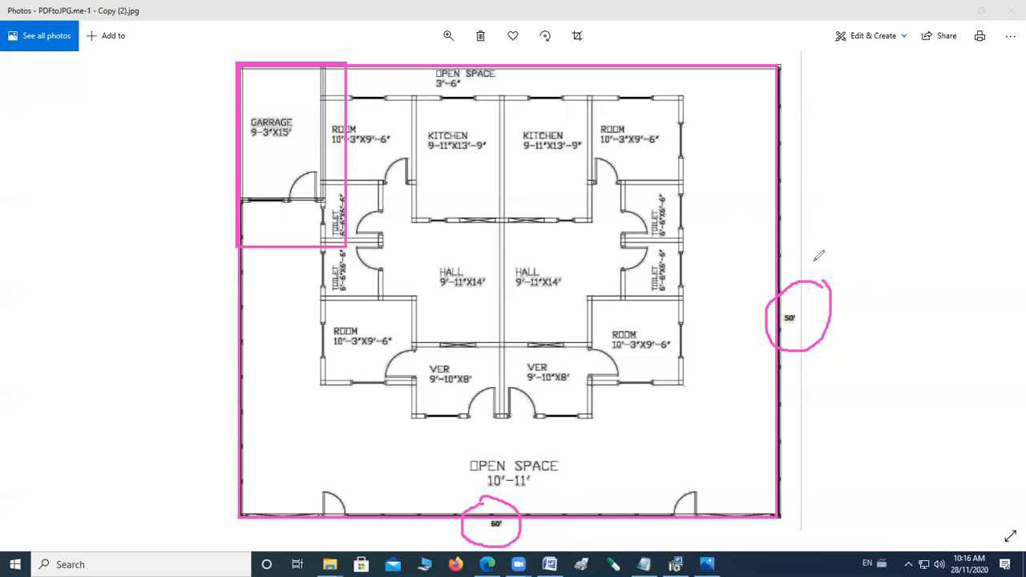
drag(830, 111, 837, 141)
key(ctrl+z)
key(e)
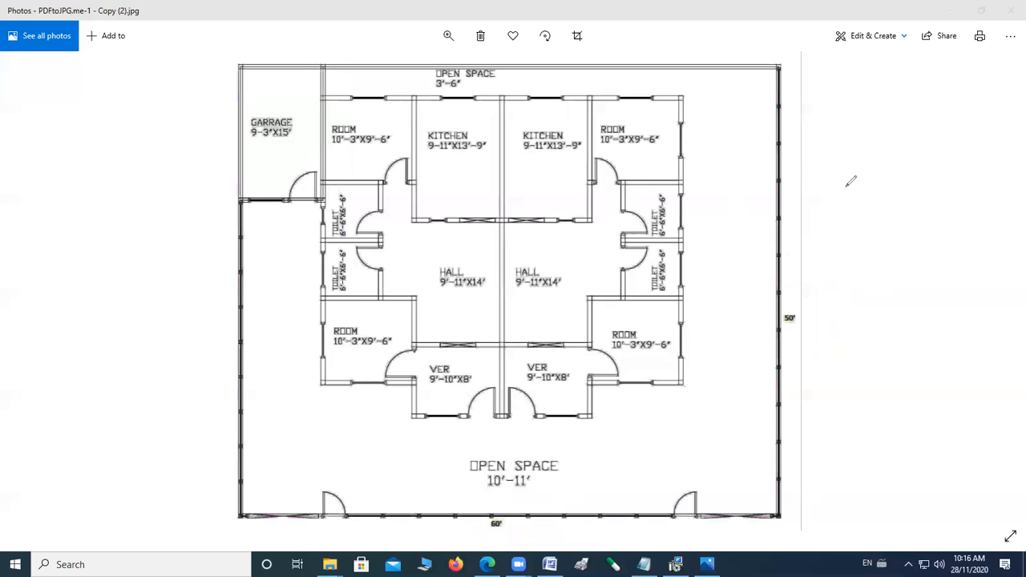
Handwrite 60 in the right margin and 60' fit in the left margin in pink ink
click(532, 192)
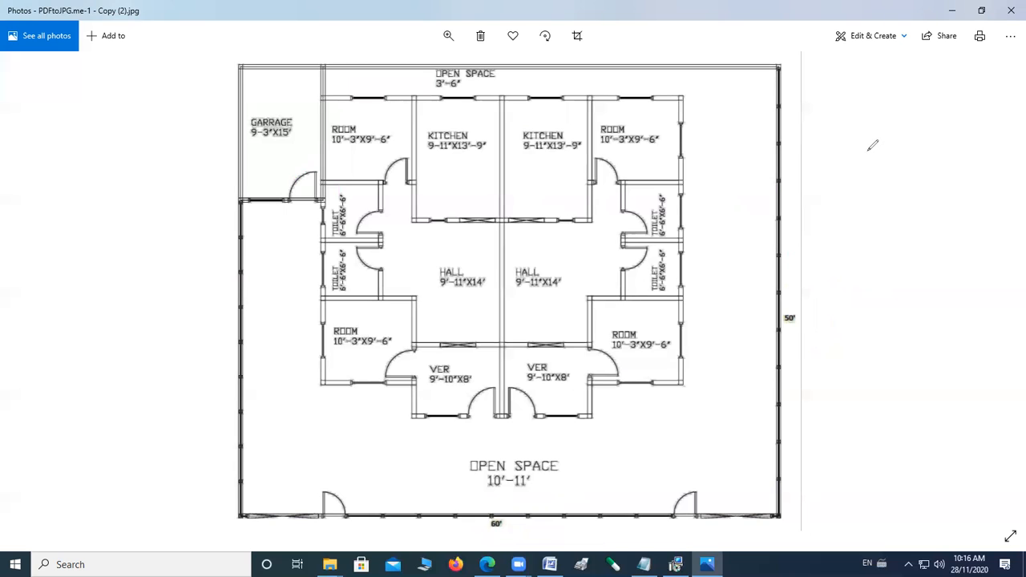
mouse_move(876, 132)
mouse_down()
mouse_move(848, 148)
mouse_move(870, 181)
mouse_move(866, 155)
mouse_move(842, 166)
mouse_up()
mouse_move(903, 123)
mouse_down()
mouse_move(891, 151)
mouse_move(919, 151)
mouse_move(903, 116)
mouse_move(930, 150)
mouse_move(957, 108)
mouse_move(963, 149)
mouse_move(862, 238)
mouse_up()
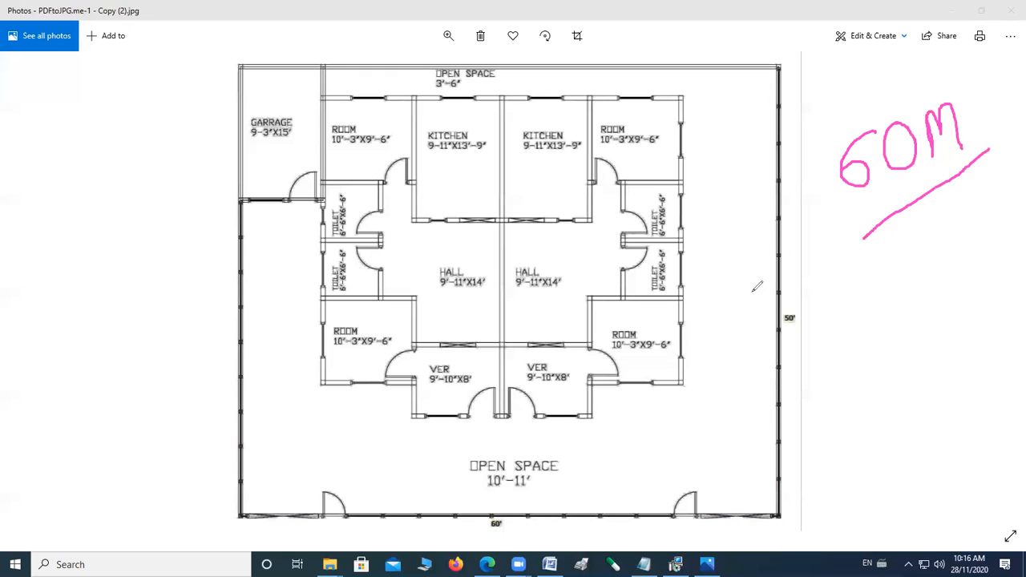
mouse_move(101, 194)
mouse_down()
mouse_move(68, 222)
mouse_move(112, 242)
mouse_move(77, 220)
mouse_move(67, 226)
mouse_up()
mouse_move(118, 189)
mouse_down()
mouse_move(163, 213)
mouse_move(165, 186)
mouse_move(128, 182)
mouse_up()
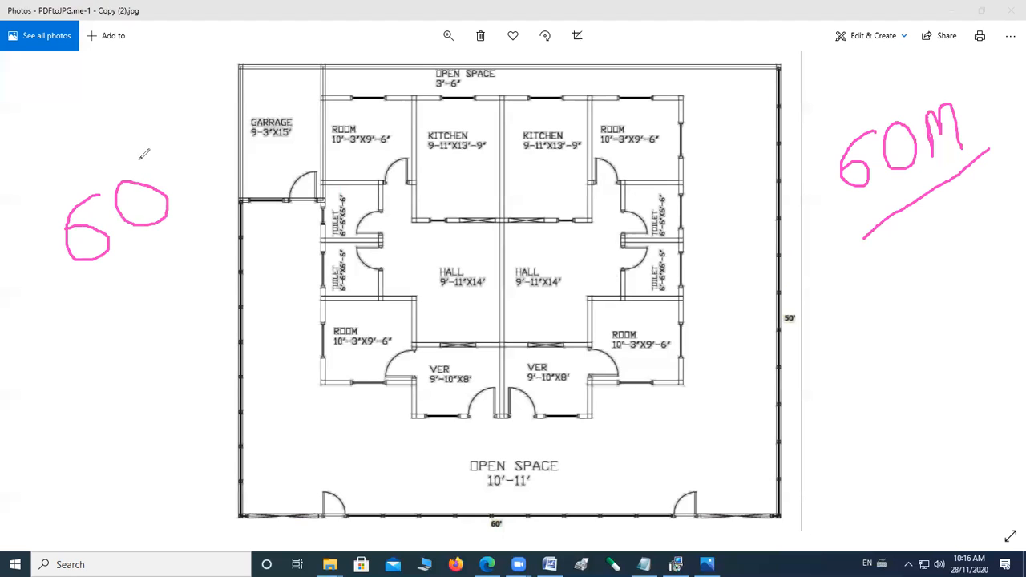
drag(145, 138, 152, 161)
mouse_move(189, 161)
mouse_down()
mouse_move(203, 153)
mouse_move(212, 197)
mouse_move(213, 178)
mouse_move(228, 183)
mouse_up()
mouse_move(218, 144)
mouse_down()
mouse_move(260, 169)
mouse_move(248, 160)
mouse_up()
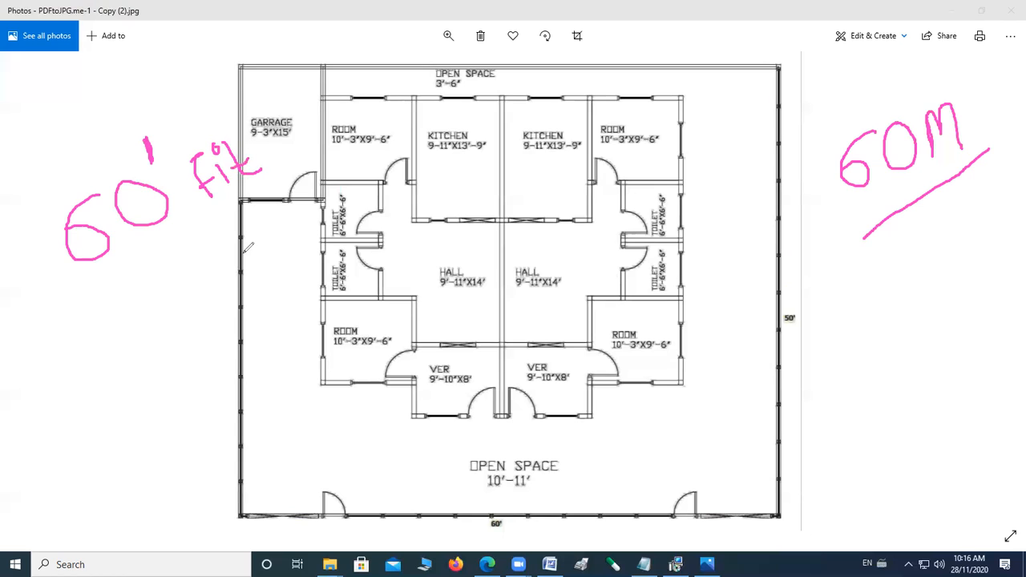
Write '60 Inch' below, circle the 60m note, then undo all the ink
mouse_move(113, 308)
mouse_down()
mouse_move(105, 325)
mouse_move(127, 365)
mouse_move(132, 319)
mouse_move(113, 336)
mouse_up()
mouse_move(149, 275)
mouse_down()
mouse_move(141, 292)
mouse_move(158, 329)
mouse_move(172, 271)
mouse_move(147, 275)
mouse_move(153, 258)
mouse_up()
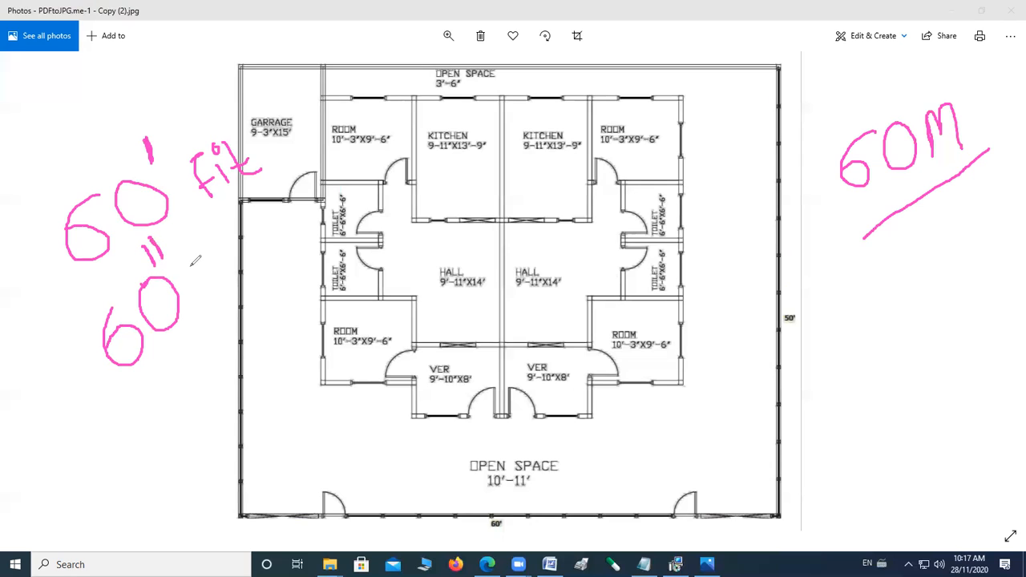
mouse_move(194, 263)
mouse_down()
mouse_move(209, 254)
mouse_move(204, 295)
mouse_move(230, 262)
mouse_move(241, 278)
mouse_up()
mouse_move(258, 244)
mouse_down()
mouse_move(245, 269)
mouse_move(287, 260)
mouse_move(173, 405)
mouse_up()
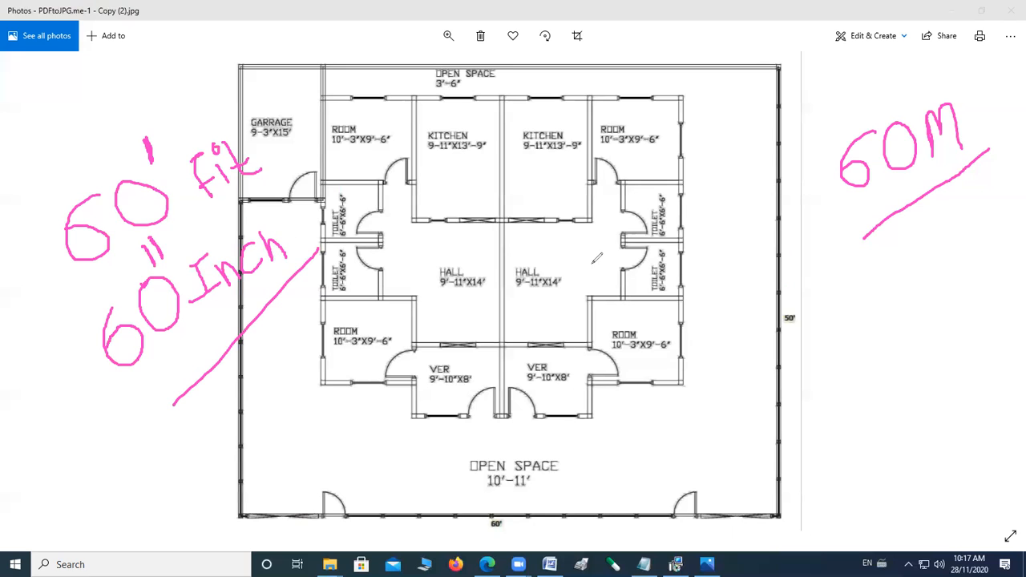
mouse_move(942, 78)
mouse_down()
mouse_move(828, 170)
mouse_move(928, 222)
mouse_move(953, 81)
mouse_up()
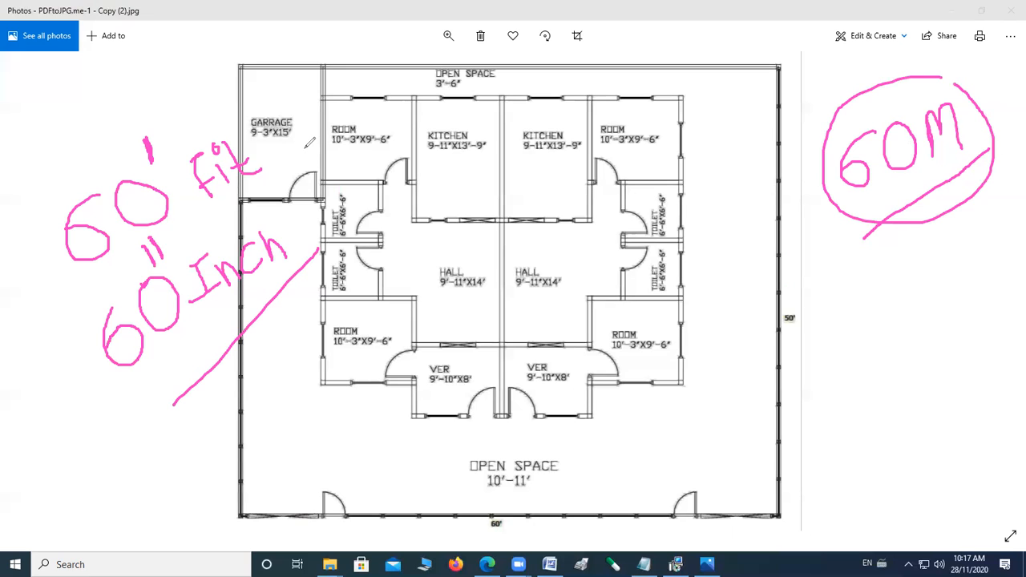
key(ctrl+z)
key(ctrl+z)
key(ctrl+z)
key(ctrl+z)
key(ctrl+z)
key(ctrl+z)
key(ctrl+z)
key(ctrl+z)
key(ctrl+z)
key(ctrl+z)
key(ctrl+z)
key(ctrl+z)
key(ctrl+z)
key(ctrl+z)
key(ctrl+z)
key(ctrl+z)
key(ctrl+z)
key(ctrl+z)
key(ctrl+z)
key(ctrl+z)
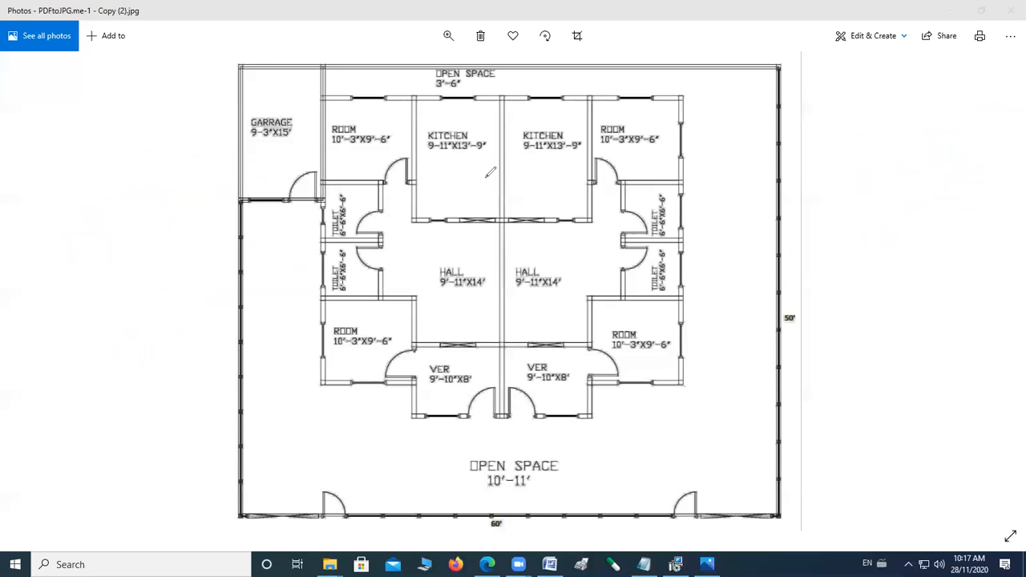
Circle the 9'-11"X13'-9" and 3'-6" labels and handwrite 3'-6" beside the plan
mouse_move(425, 140)
mouse_down()
mouse_move(494, 134)
mouse_move(485, 152)
mouse_move(428, 145)
mouse_up()
mouse_move(473, 74)
mouse_down()
mouse_move(439, 75)
mouse_move(456, 94)
mouse_move(481, 71)
mouse_up()
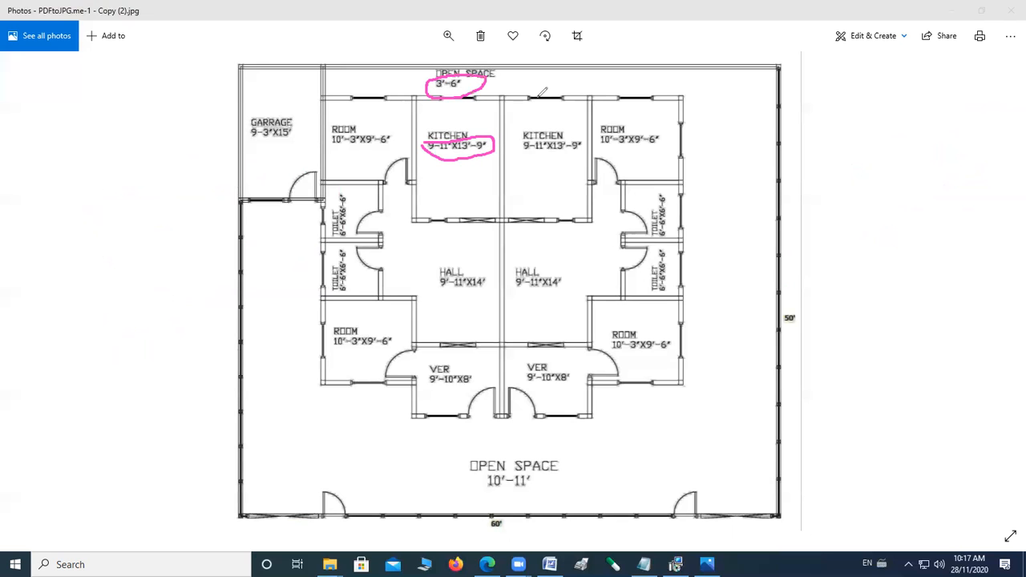
mouse_move(710, 154)
mouse_down()
mouse_move(722, 144)
mouse_move(738, 154)
mouse_move(724, 180)
mouse_up()
click(718, 117)
drag(719, 118, 758, 141)
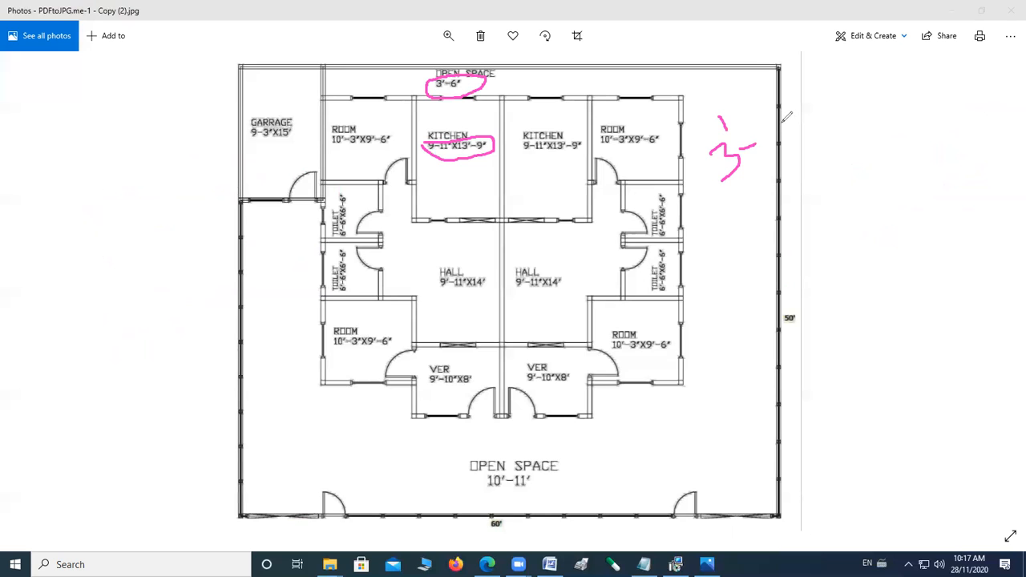
mouse_move(778, 102)
mouse_down()
mouse_move(770, 128)
mouse_move(788, 130)
mouse_move(776, 123)
mouse_up()
drag(772, 77, 779, 85)
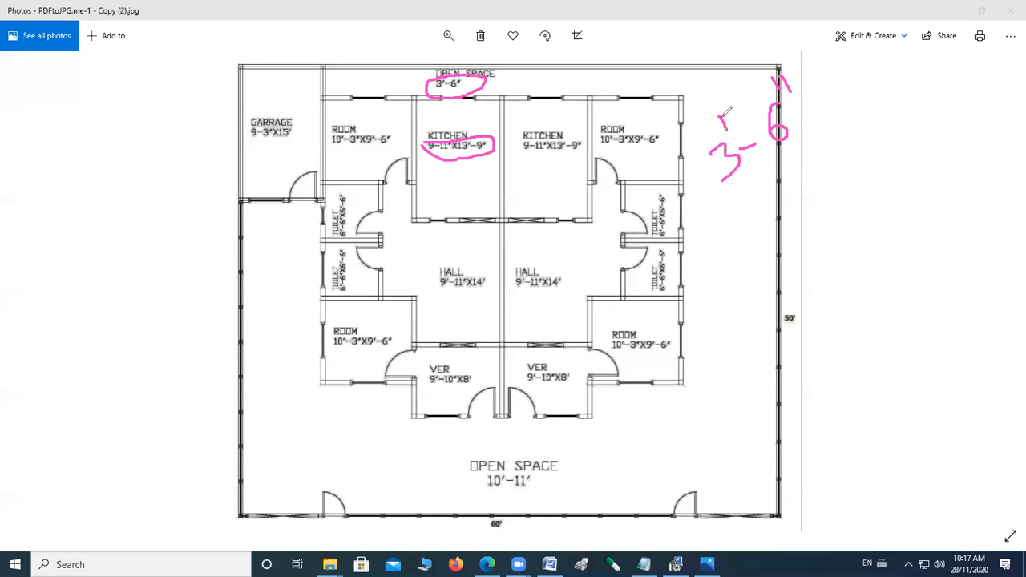
mouse_move(691, 126)
mouse_down()
mouse_move(803, 57)
mouse_move(826, 137)
mouse_move(726, 231)
mouse_move(690, 127)
mouse_up()
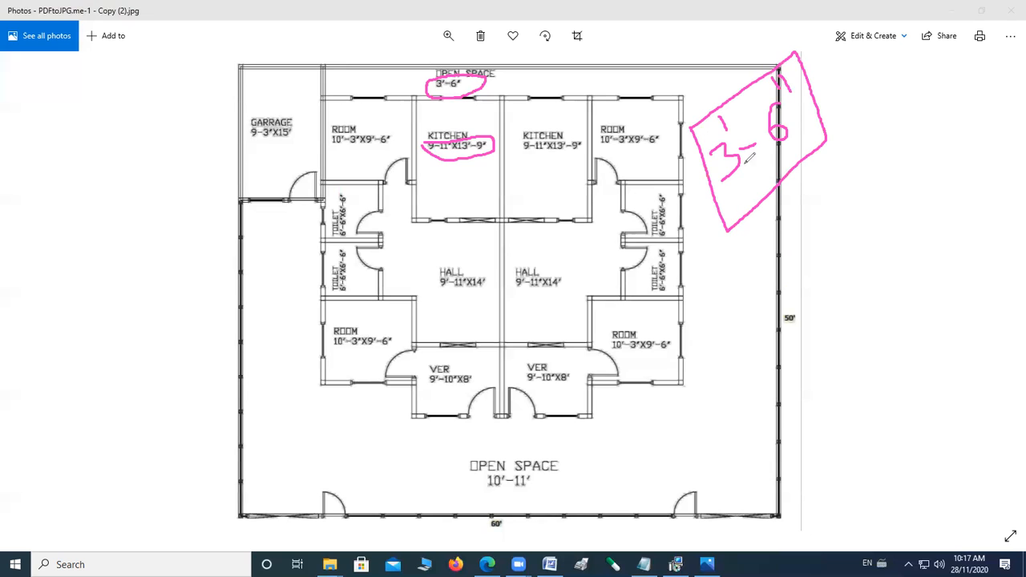
drag(743, 147, 753, 144)
Circle the right kitchen's size and handwrite 9'-11" x 13'-9" next to it
mouse_move(583, 143)
mouse_down()
mouse_move(561, 130)
mouse_move(517, 138)
mouse_move(535, 167)
mouse_move(583, 133)
mouse_up()
mouse_move(726, 258)
mouse_down()
mouse_move(718, 272)
mouse_move(736, 265)
mouse_move(736, 304)
mouse_up()
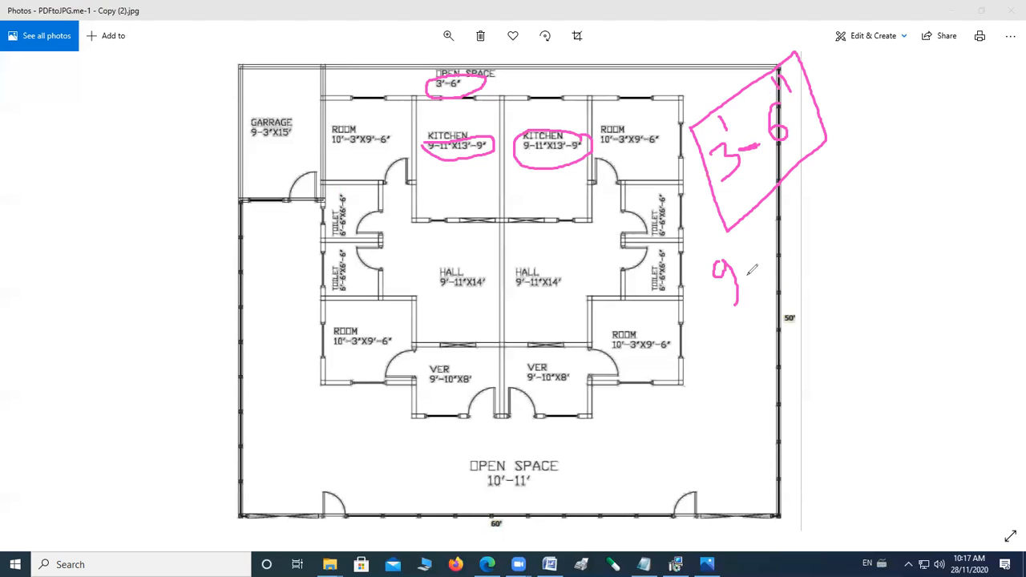
drag(717, 235, 724, 246)
click(747, 275)
drag(745, 280, 792, 257)
mouse_move(768, 194)
mouse_down()
mouse_move(774, 208)
mouse_move(843, 218)
mouse_move(823, 240)
mouse_up()
mouse_move(867, 173)
mouse_down()
mouse_move(859, 196)
mouse_move(891, 183)
mouse_move(876, 193)
mouse_up()
mouse_move(868, 141)
mouse_down()
mouse_move(876, 151)
mouse_move(926, 151)
mouse_up()
mouse_move(942, 109)
mouse_down()
mouse_move(944, 126)
mouse_move(940, 112)
mouse_move(953, 120)
mouse_move(952, 153)
mouse_up()
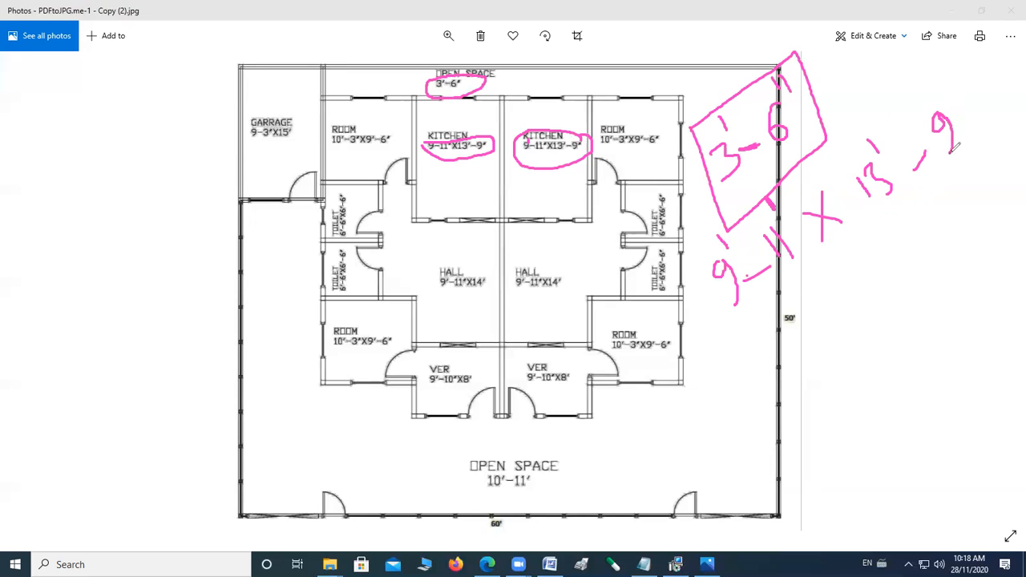
drag(930, 89, 935, 98)
Underline the 13'-9" note, circle the 10'-3"X9'-6" room size, then undo all annotations
drag(844, 275, 872, 279)
drag(945, 127, 867, 287)
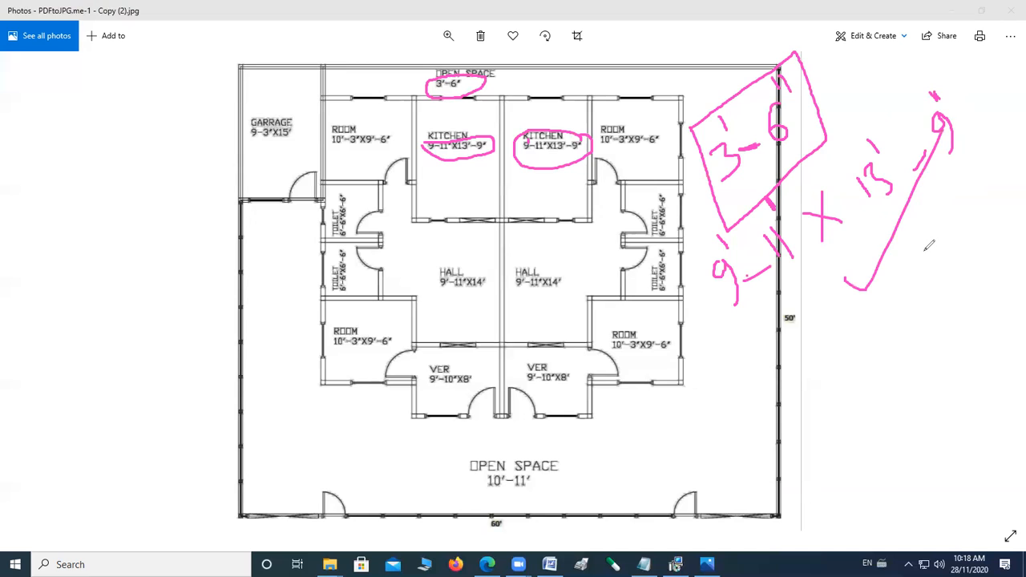
mouse_move(652, 126)
mouse_down()
mouse_move(610, 123)
mouse_move(667, 161)
mouse_move(649, 120)
mouse_up()
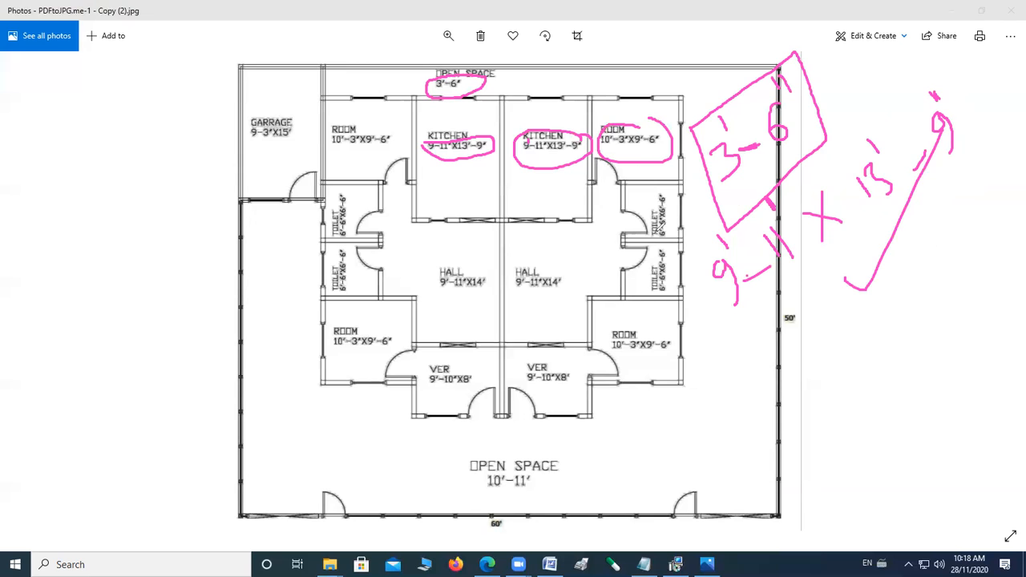
key(ctrl+z)
key(ctrl+z)
key(ctrl+z)
key(ctrl+z)
key(ctrl+z)
key(ctrl+z)
key(ctrl+z)
key(ctrl+z)
key(ctrl+z)
key(ctrl+z)
key(ctrl+z)
key(ctrl+z)
key(ctrl+z)
key(ctrl+z)
key(ctrl+z)
key(ctrl+z)
key(ctrl+z)
key(ctrl+z)
key(ctrl+z)
key(ctrl+z)
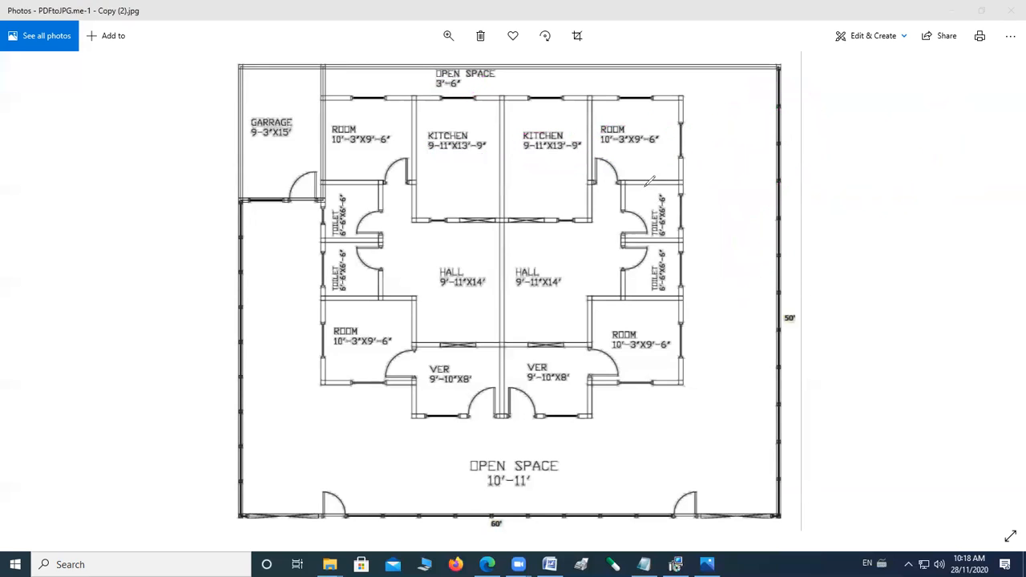
Check the installer's progress, return to the floor plan photo, and minimize Photos
click(675, 564)
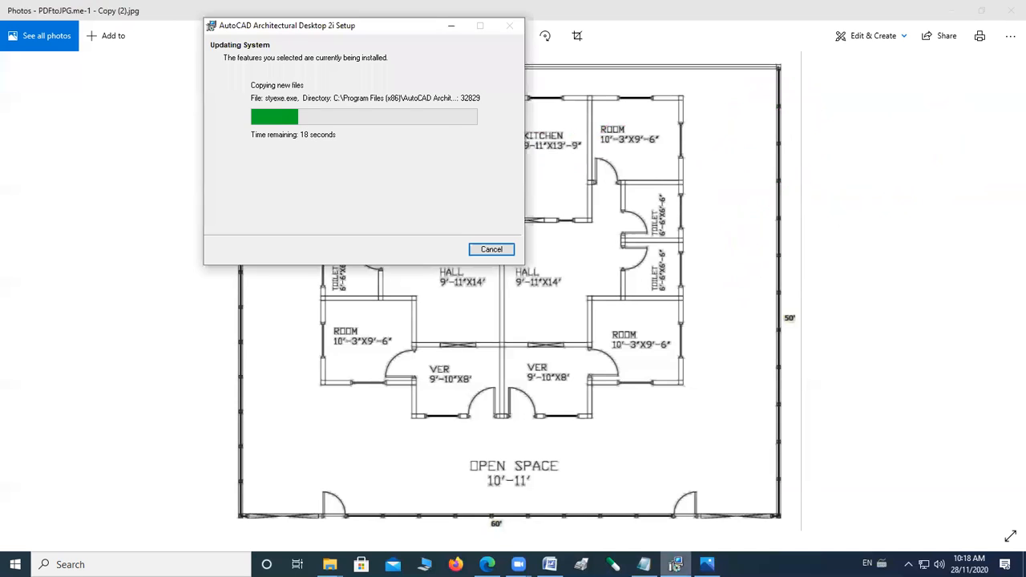
click(763, 162)
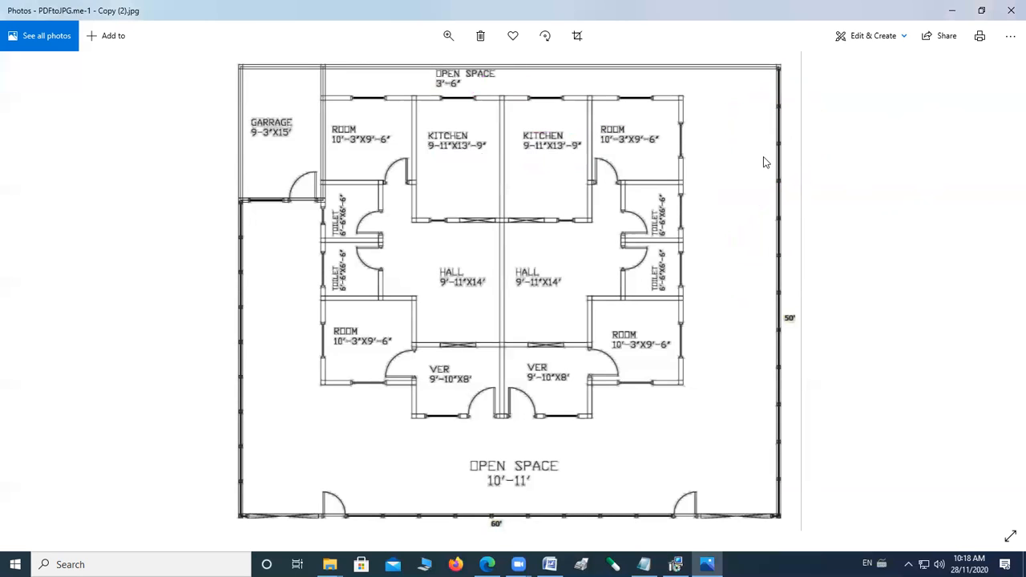
right_click(763, 162)
click(706, 564)
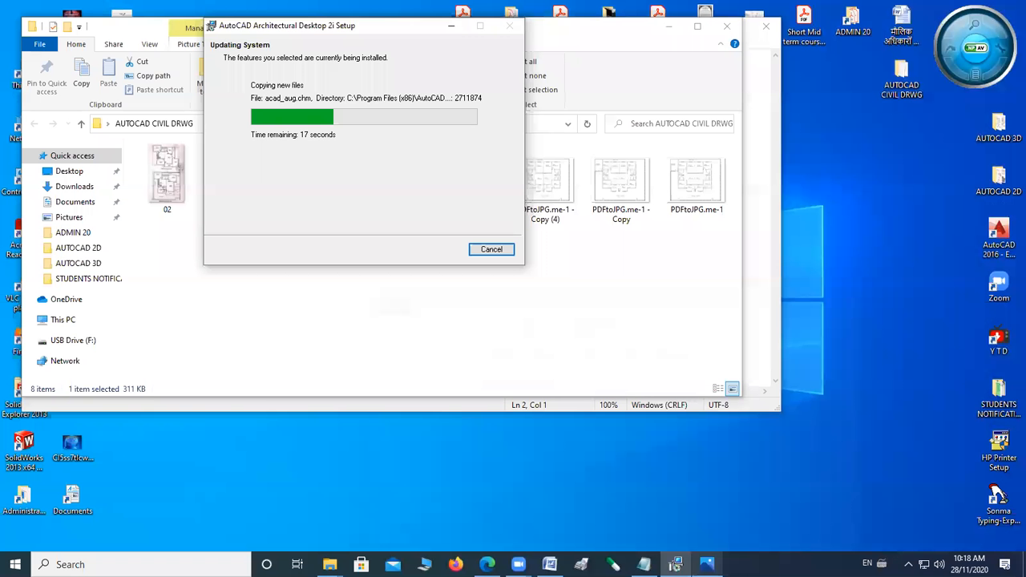
Refresh the desktop four times
right_click(852, 169)
click(891, 208)
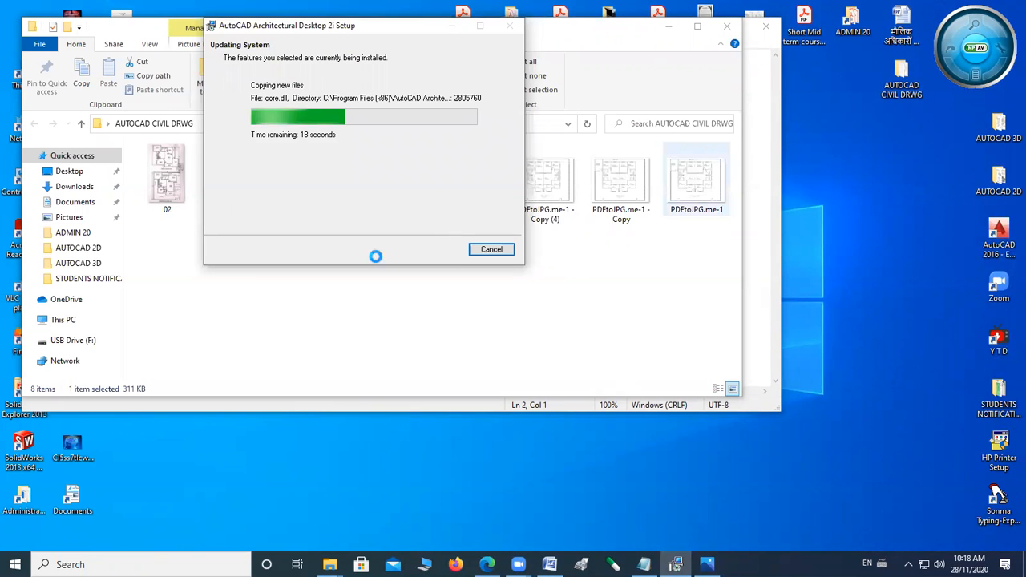
right_click(865, 154)
click(891, 193)
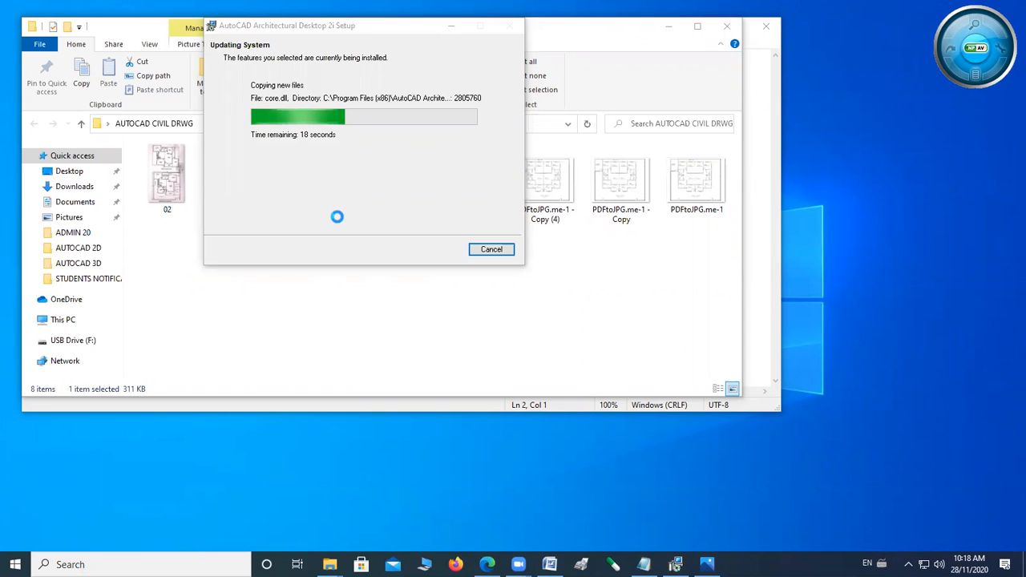
right_click(859, 134)
click(897, 169)
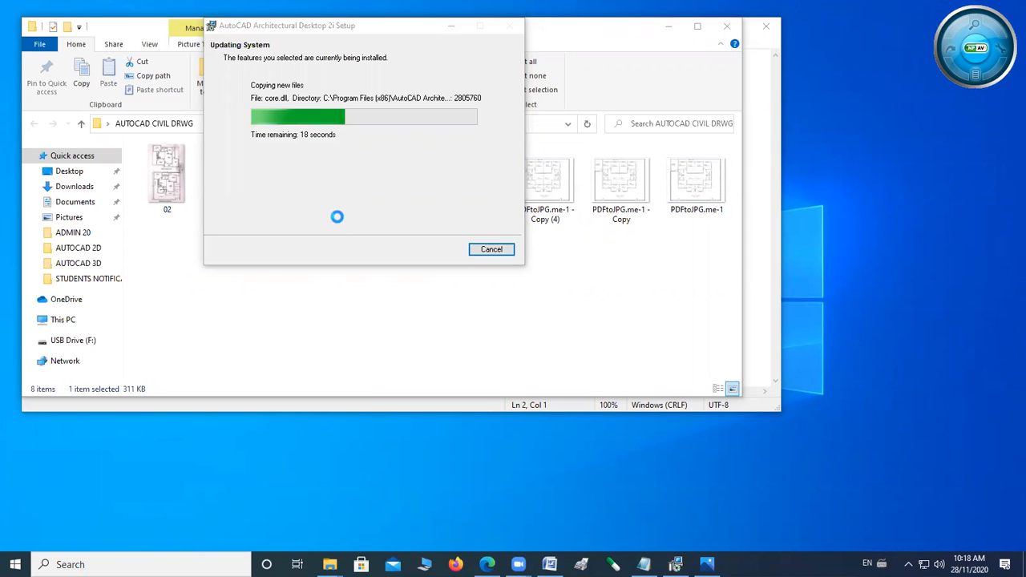
right_click(866, 169)
click(900, 206)
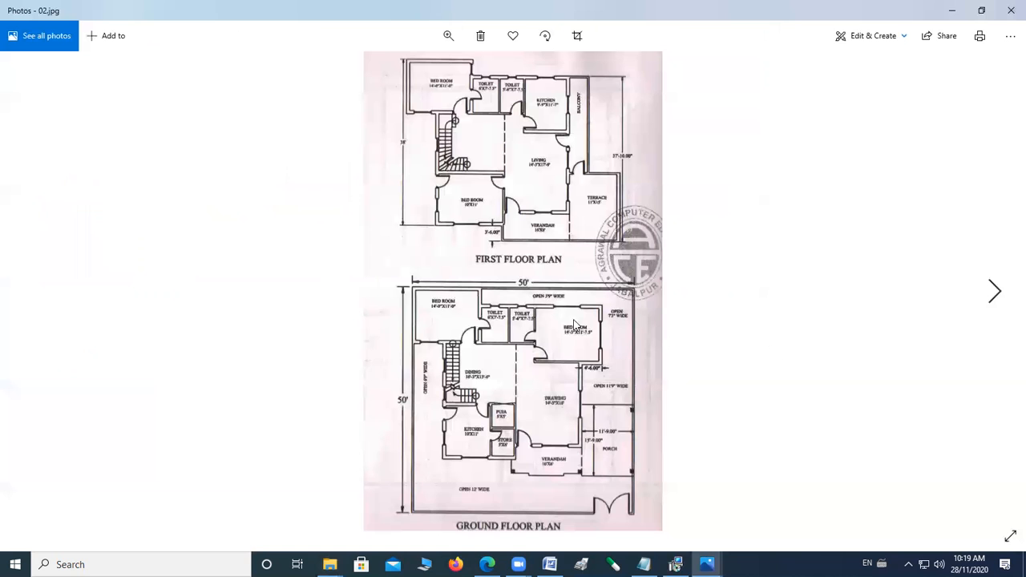
Close all Photos windows and reopen PDFtoJPG.me-1 - Copy (2).jpg from Explorer
click(995, 291)
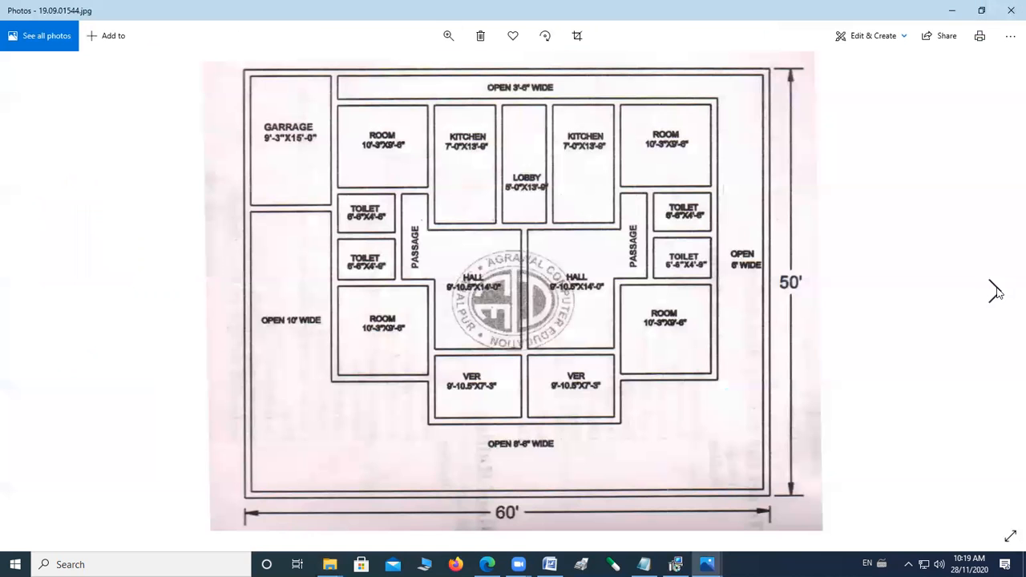
click(994, 291)
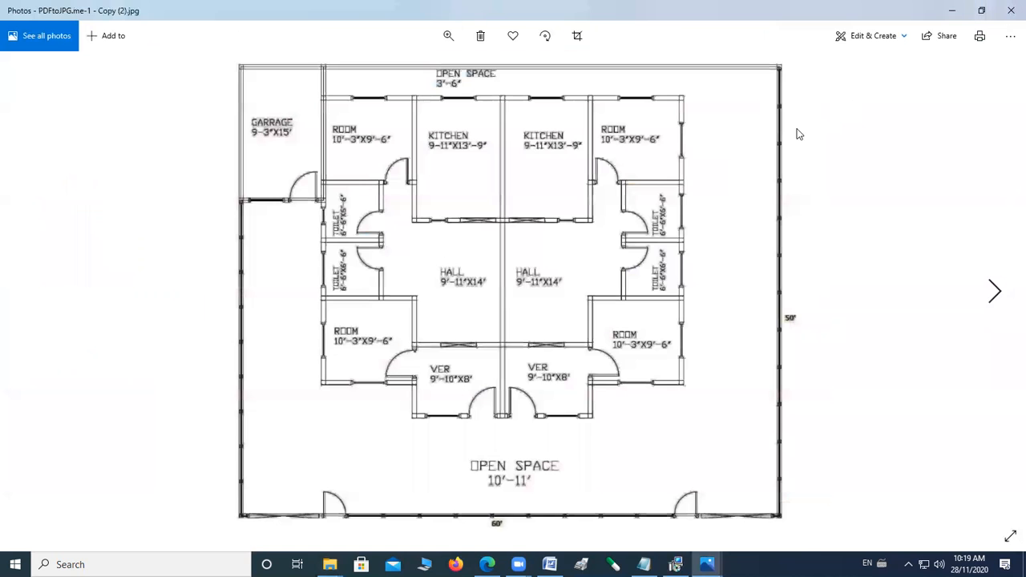
right_click(706, 564)
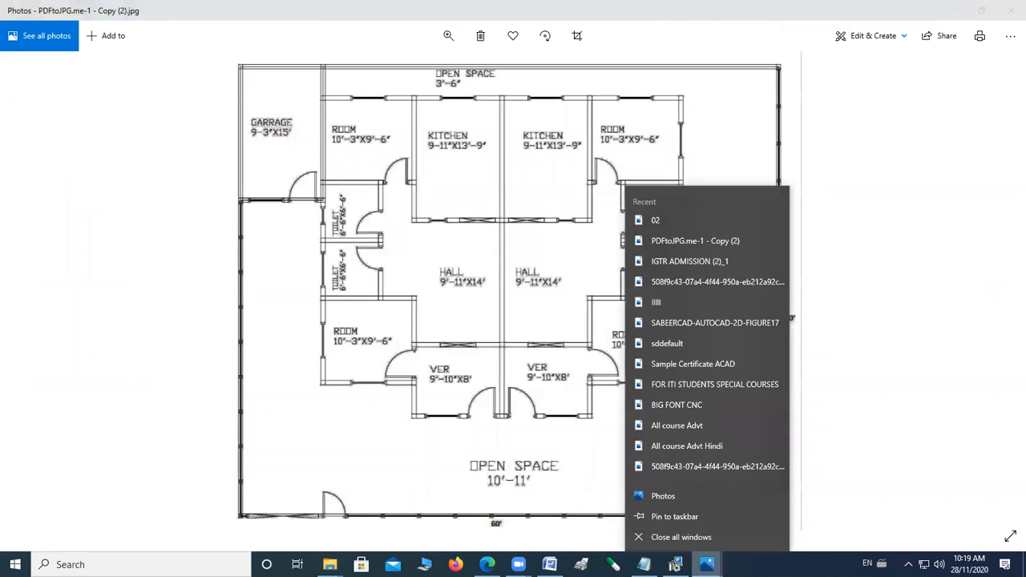
click(697, 533)
double_click(405, 186)
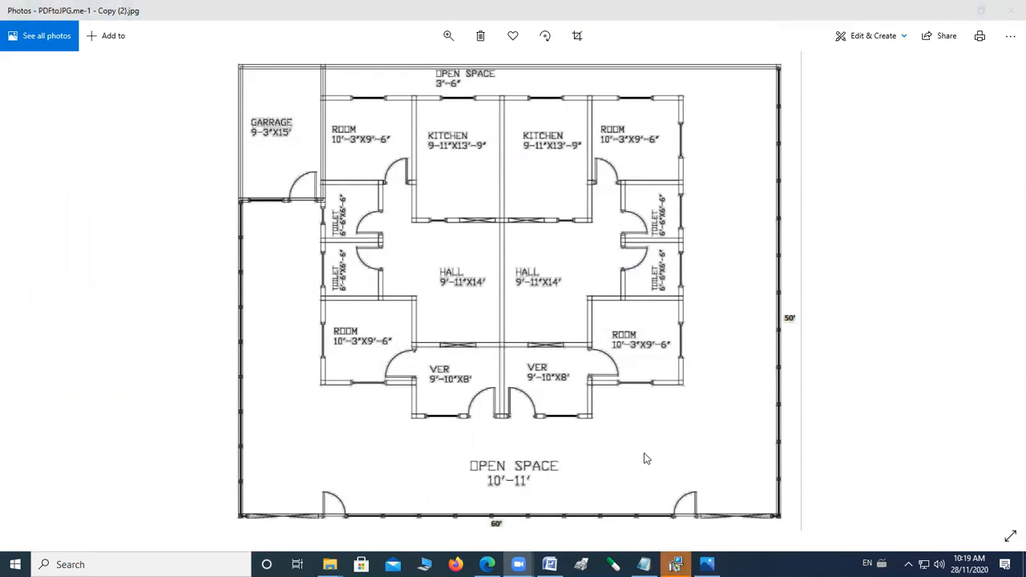
Trace the plan's outer boundary, rooms block, kitchens and central dividing wall in pink
drag(234, 64, 787, 65)
mouse_move(239, 62)
mouse_down()
mouse_move(242, 497)
mouse_move(261, 513)
mouse_move(771, 486)
mouse_move(778, 54)
mouse_up()
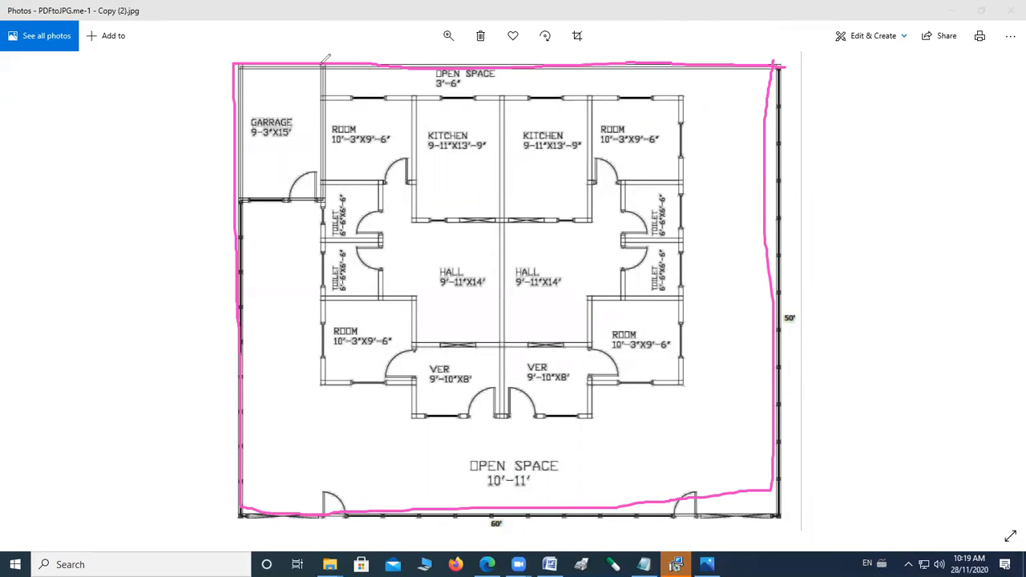
mouse_move(318, 63)
mouse_down()
mouse_move(321, 368)
mouse_move(412, 385)
mouse_move(416, 415)
mouse_move(579, 409)
mouse_move(590, 385)
mouse_move(680, 362)
mouse_move(683, 103)
mouse_move(628, 104)
mouse_up()
drag(517, 107, 317, 100)
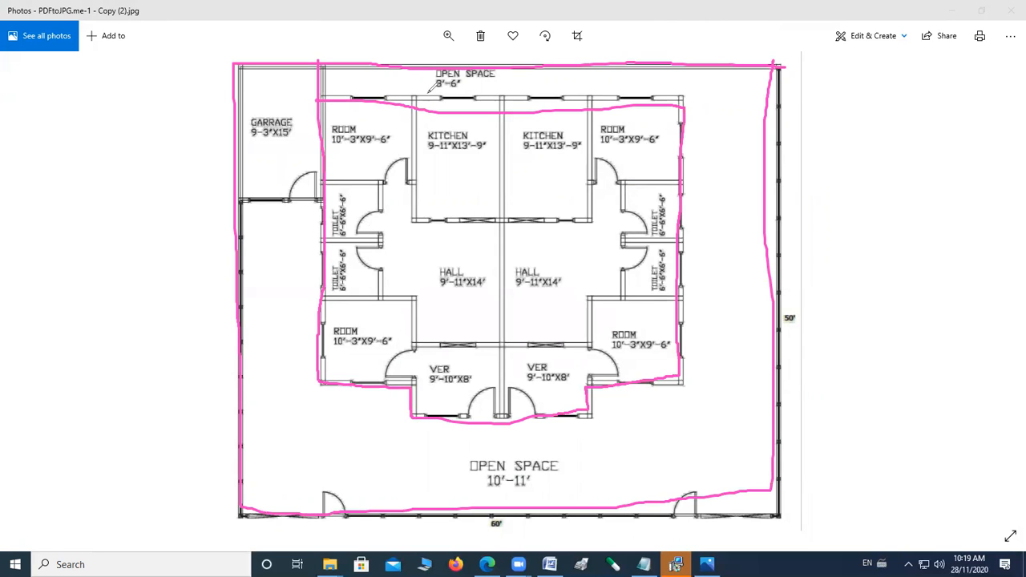
mouse_move(413, 100)
mouse_down()
mouse_move(433, 228)
mouse_move(615, 238)
mouse_move(606, 107)
mouse_up()
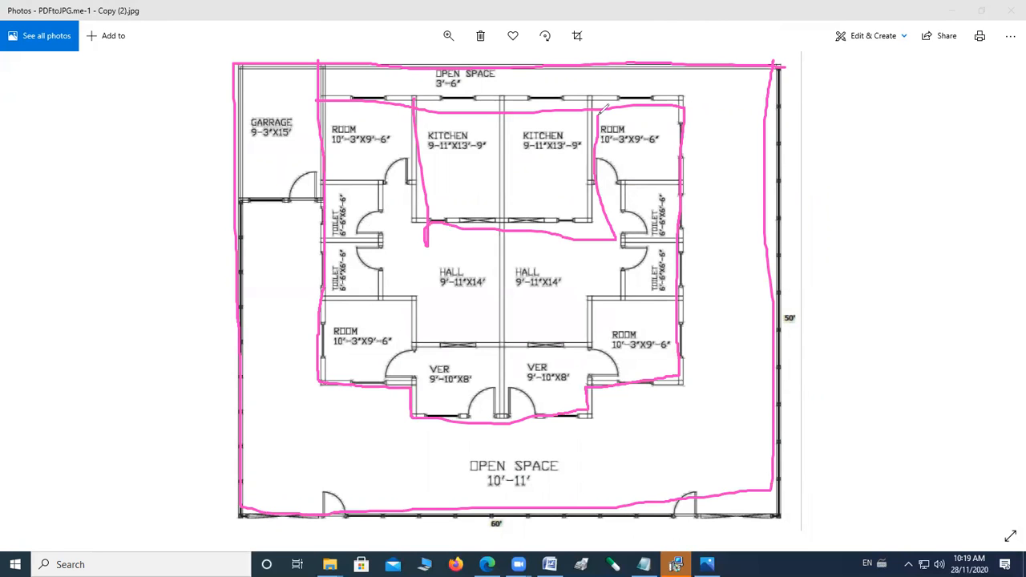
drag(506, 94, 501, 415)
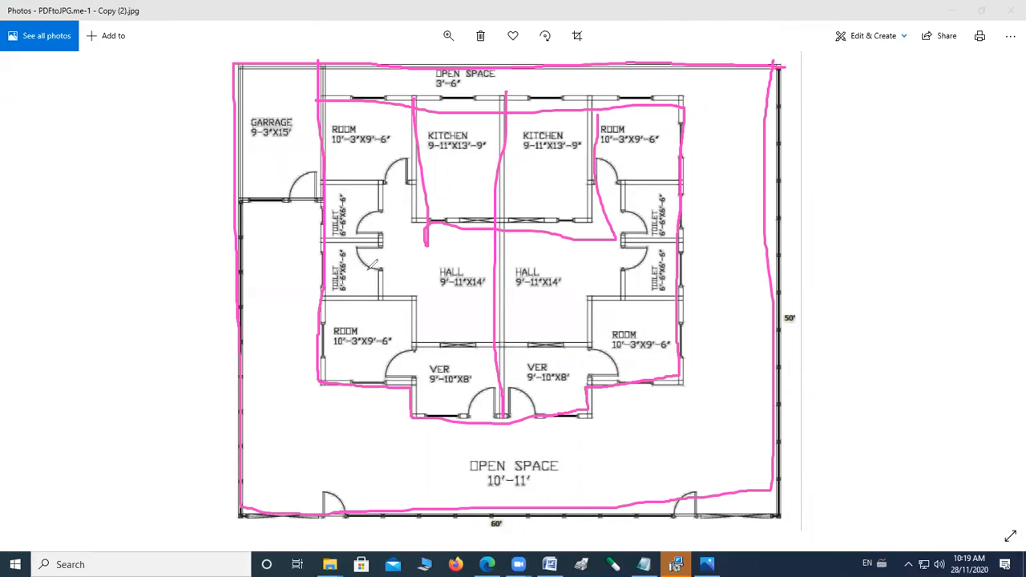
Trace the halls, both toilet blocks and garage wall, circle GARRAGE, then undo the tracing
mouse_move(325, 295)
mouse_down()
mouse_move(415, 296)
mouse_move(426, 335)
mouse_move(460, 343)
mouse_move(578, 345)
mouse_move(601, 298)
mouse_move(681, 294)
mouse_up()
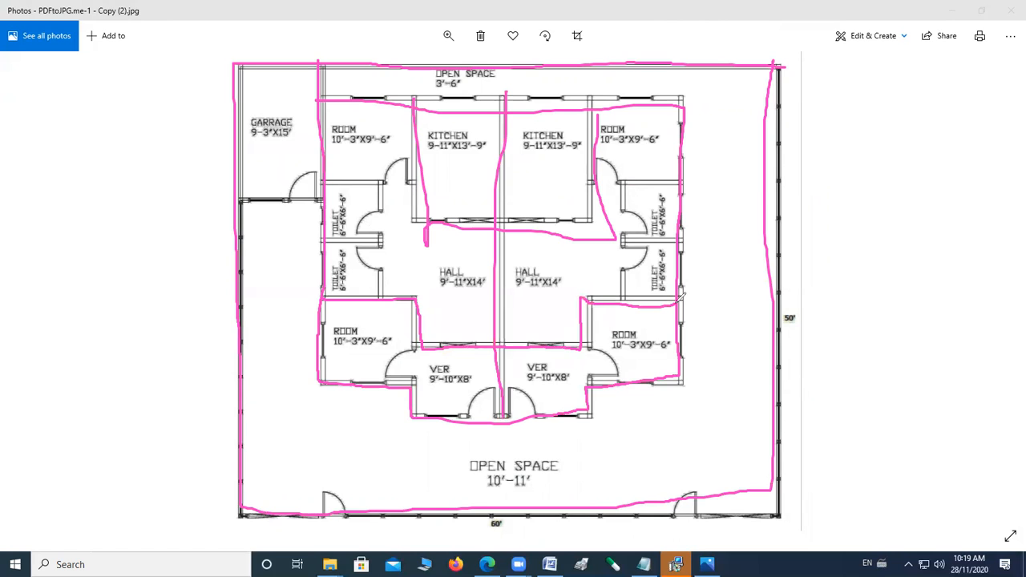
mouse_move(680, 181)
mouse_down()
mouse_move(623, 205)
mouse_move(628, 296)
mouse_up()
drag(631, 240, 706, 236)
mouse_move(325, 182)
mouse_down()
mouse_move(390, 170)
mouse_move(389, 296)
mouse_up()
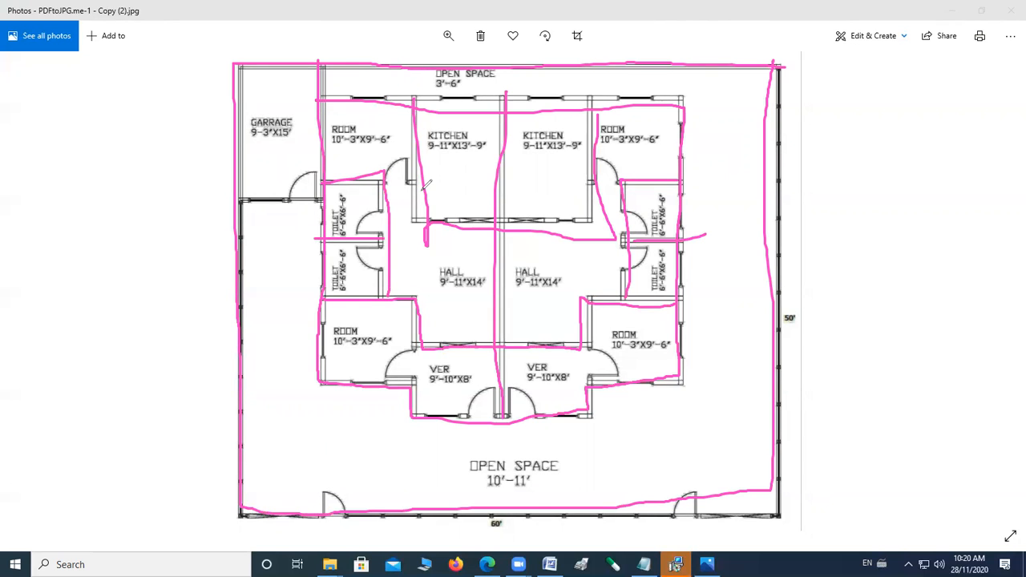
drag(243, 199, 326, 198)
mouse_move(261, 100)
mouse_down()
mouse_move(243, 124)
mouse_move(285, 157)
mouse_move(275, 93)
mouse_move(266, 98)
mouse_up()
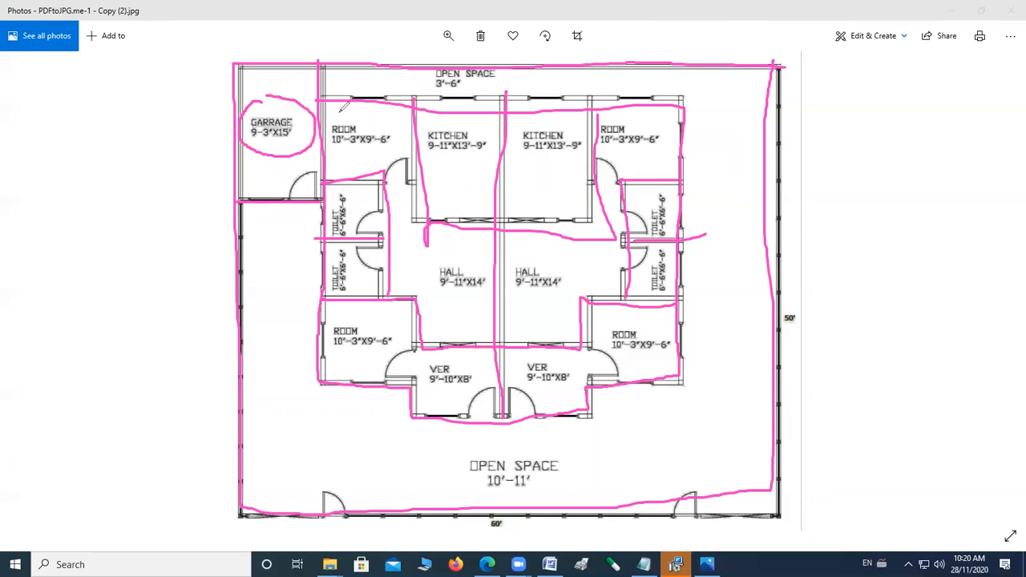
key(ctrl+z)
key(ctrl+z)
key(ctrl+z)
key(ctrl+z)
key(ctrl+z)
key(ctrl+z)
key(ctrl+z)
key(ctrl+z)
key(ctrl+z)
key(ctrl+z)
key(ctrl+z)
key(ctrl+z)
key(ctrl+z)
key(ctrl+z)
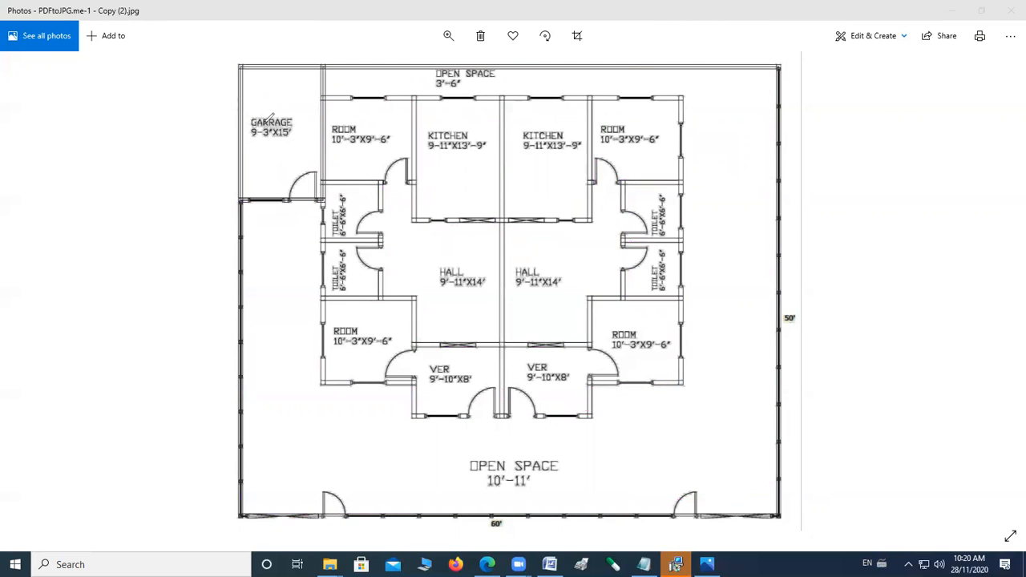
Circle the garage's 9-3"X15' size and the room's 10'-3" and 9'-6" dimensions
mouse_move(256, 118)
mouse_down()
mouse_move(255, 148)
mouse_move(282, 128)
mouse_up()
mouse_move(283, 120)
mouse_down()
mouse_move(281, 138)
mouse_move(294, 130)
mouse_move(308, 77)
mouse_up()
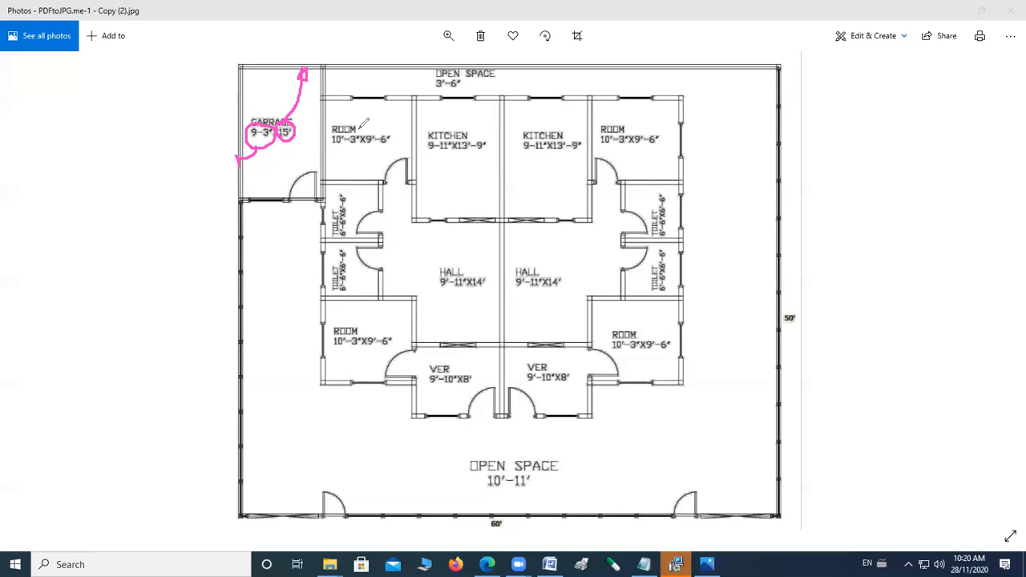
drag(323, 96, 317, 186)
drag(323, 98, 410, 97)
mouse_move(333, 127)
mouse_down()
mouse_move(337, 147)
mouse_move(355, 137)
mouse_move(342, 120)
mouse_move(320, 157)
mouse_up()
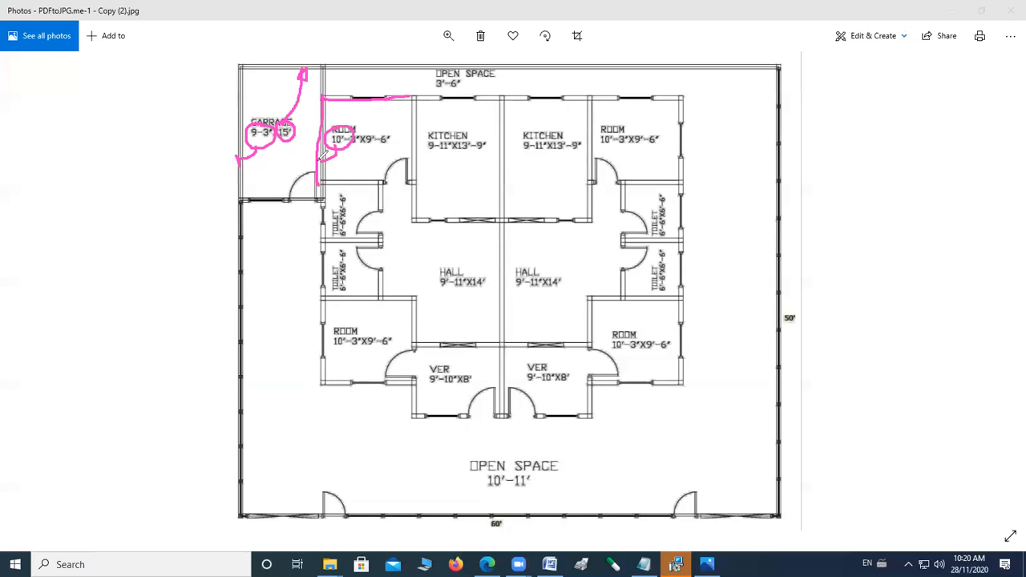
mouse_move(385, 126)
mouse_down()
mouse_move(373, 126)
mouse_move(392, 146)
mouse_move(382, 120)
mouse_move(401, 94)
mouse_move(390, 107)
mouse_up()
Circle the kitchens' 9-11 and 13'-9" dimensions, adding arrows to the marks
drag(449, 132, 421, 178)
mouse_move(425, 164)
mouse_down()
mouse_move(419, 176)
mouse_move(436, 173)
mouse_up()
mouse_move(470, 132)
mouse_down()
mouse_move(473, 152)
mouse_move(484, 93)
mouse_move(473, 110)
mouse_up()
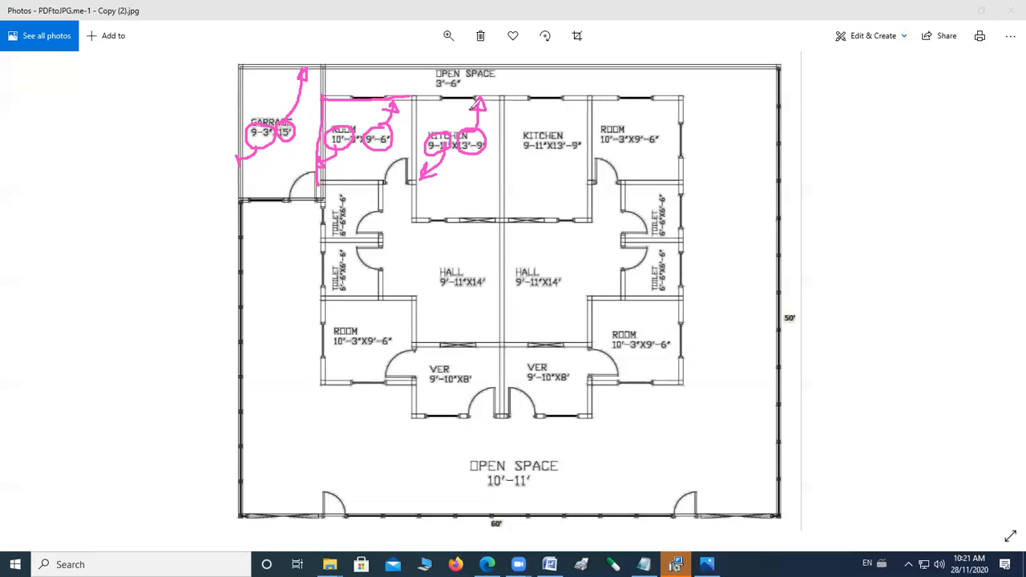
mouse_move(548, 135)
mouse_down()
mouse_move(523, 158)
mouse_move(555, 136)
mouse_move(546, 162)
mouse_move(497, 202)
mouse_move(510, 189)
mouse_up()
mouse_move(560, 137)
mouse_down()
mouse_move(576, 128)
mouse_move(583, 94)
mouse_move(583, 112)
mouse_up()
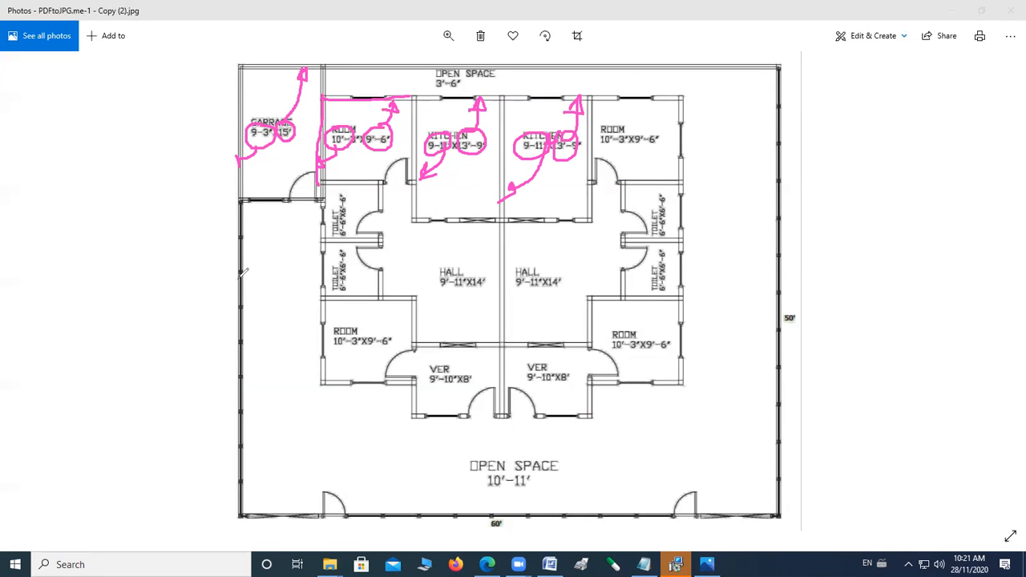
Draw lines along the left wall, across the hall, and across the plan's top
drag(243, 252, 252, 324)
drag(242, 284, 702, 240)
drag(255, 72, 653, 78)
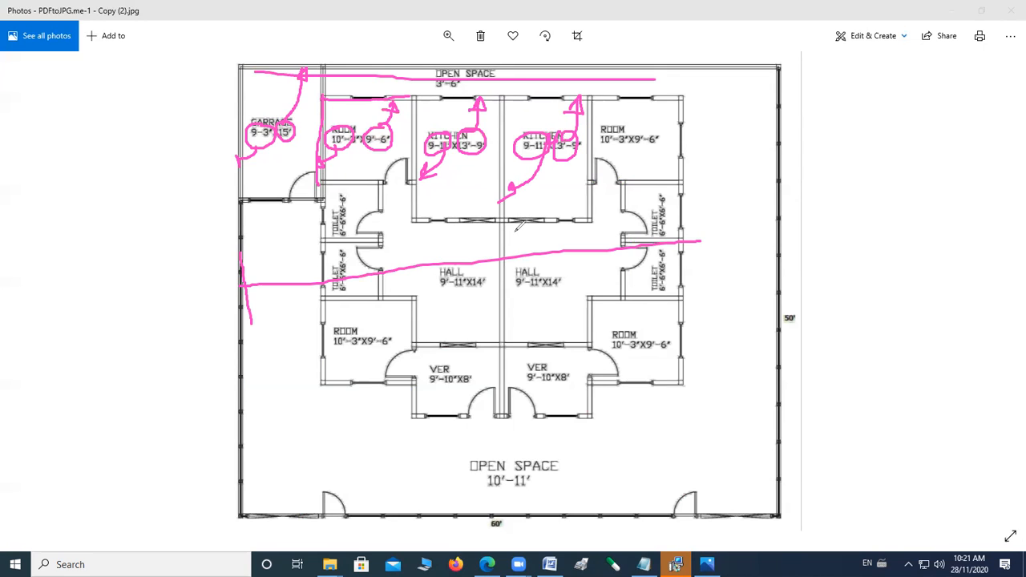
Clear the ink and retry creating the Autodesk favourites directory on the Error 1317 dialog
key(ctrl+z)
key(ctrl+z)
key(ctrl+z)
key(ctrl+z)
key(ctrl+z)
key(ctrl+z)
key(ctrl+z)
key(ctrl+z)
key(ctrl+z)
key(ctrl+z)
key(ctrl+z)
key(ctrl+z)
key(ctrl+z)
key(ctrl+z)
key(ctrl+z)
key(ctrl+z)
key(ctrl+z)
key(ctrl+z)
key(ctrl+z)
key(ctrl+z)
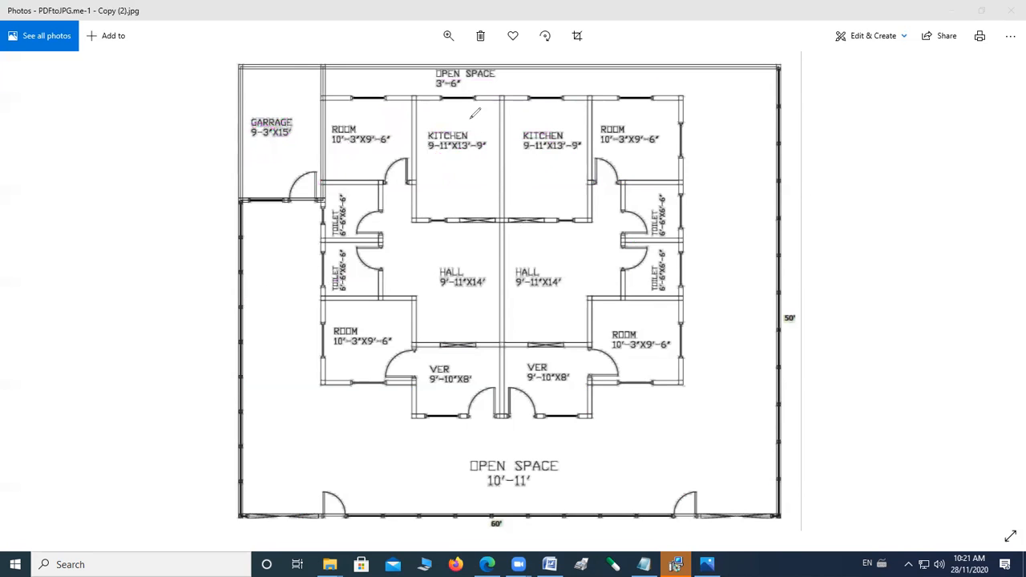
click(707, 564)
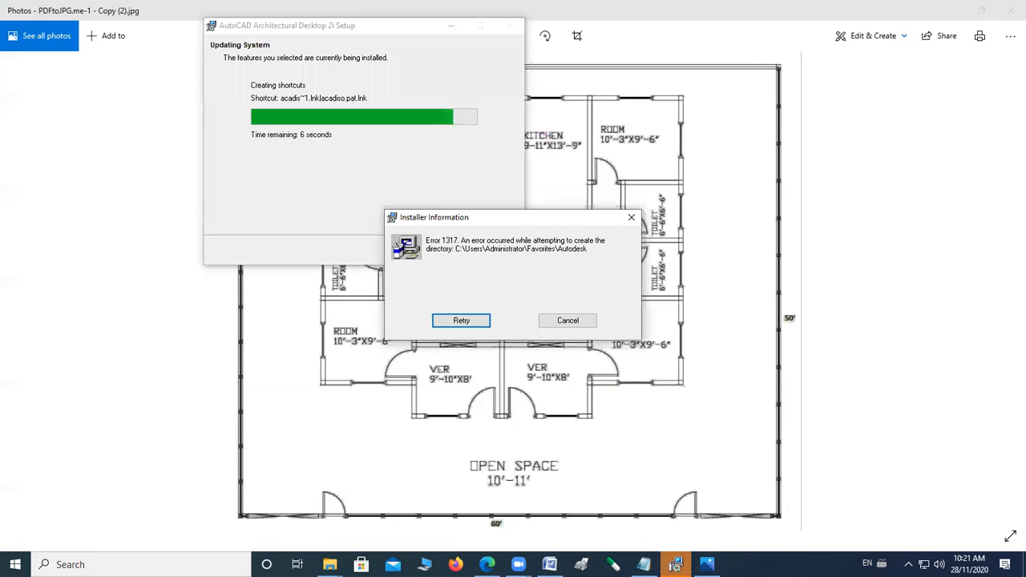
click(568, 320)
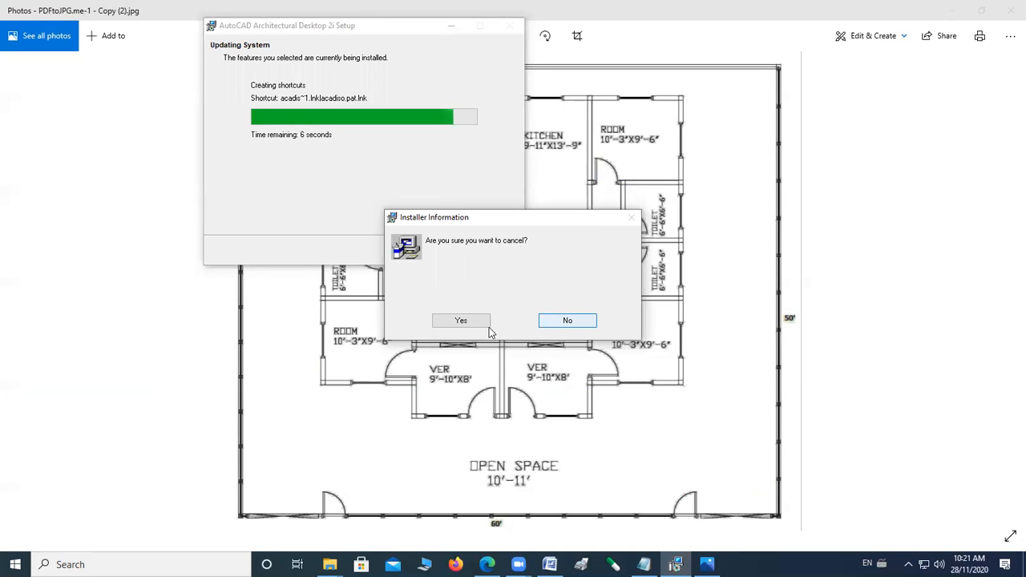
click(567, 321)
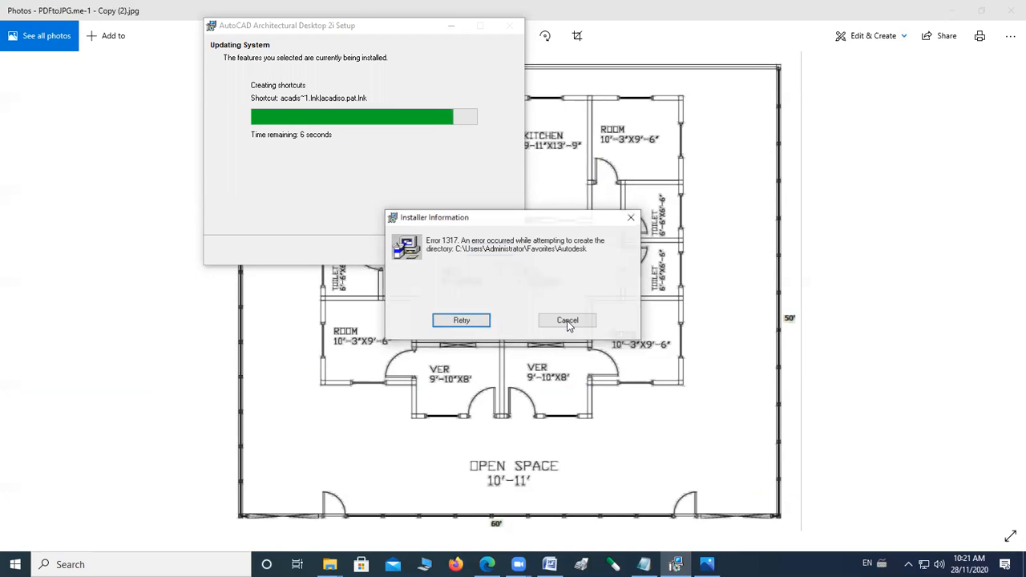
click(463, 323)
click(462, 323)
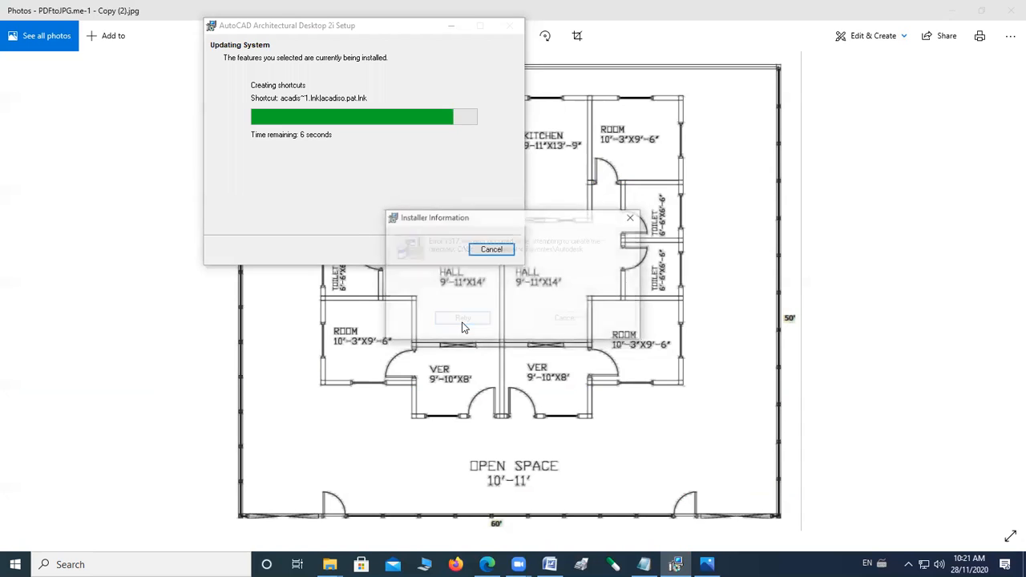
Cancel the installation, confirm it, and acknowledge the interrupted-installation message
click(561, 324)
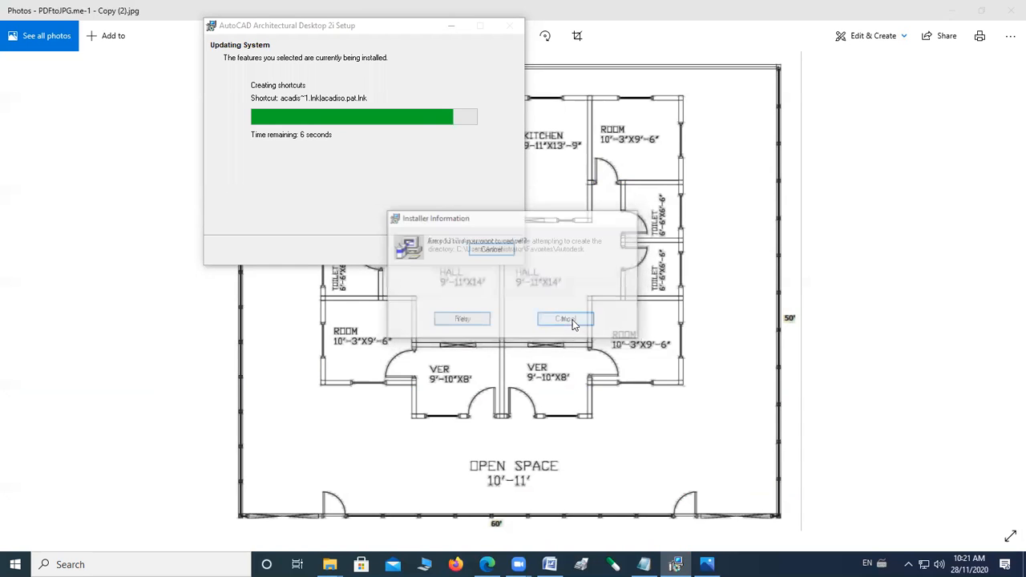
click(473, 326)
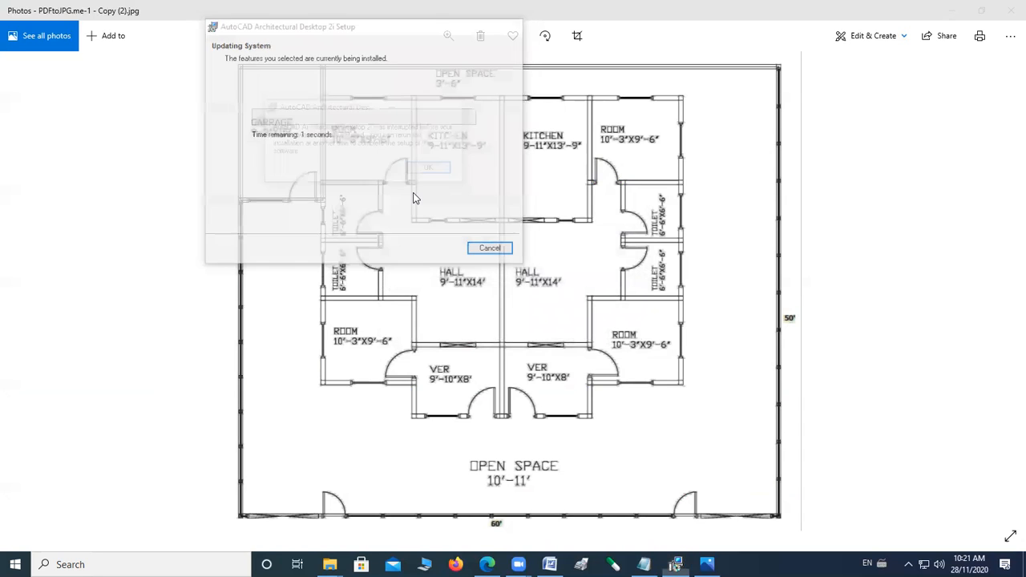
click(431, 169)
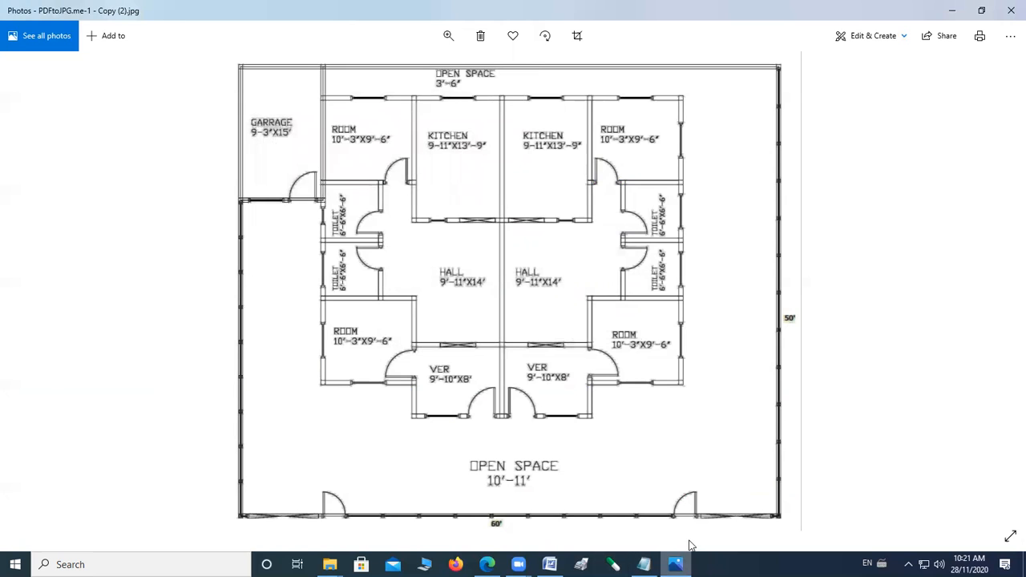
click(951, 11)
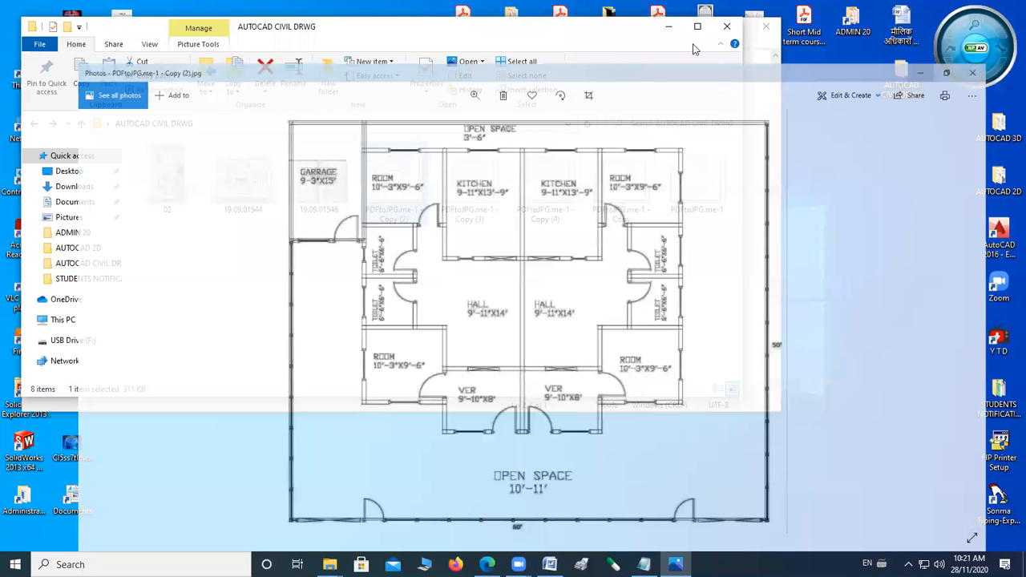
Close the serial-number text file and run setup from the inner AUTOCAD ARCHITECTURE DESKTOP 2I folder
click(668, 27)
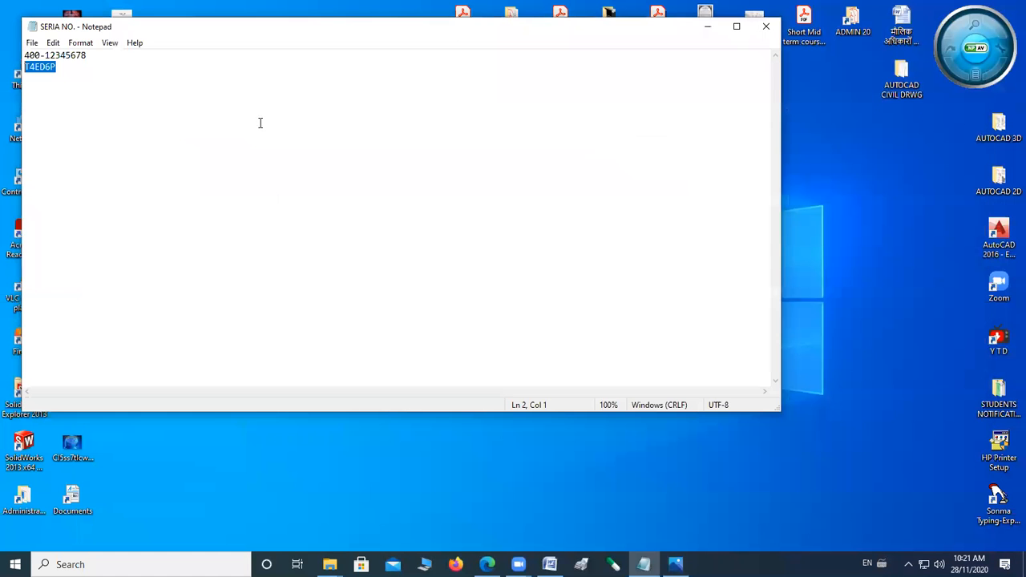
click(765, 26)
double_click(267, 130)
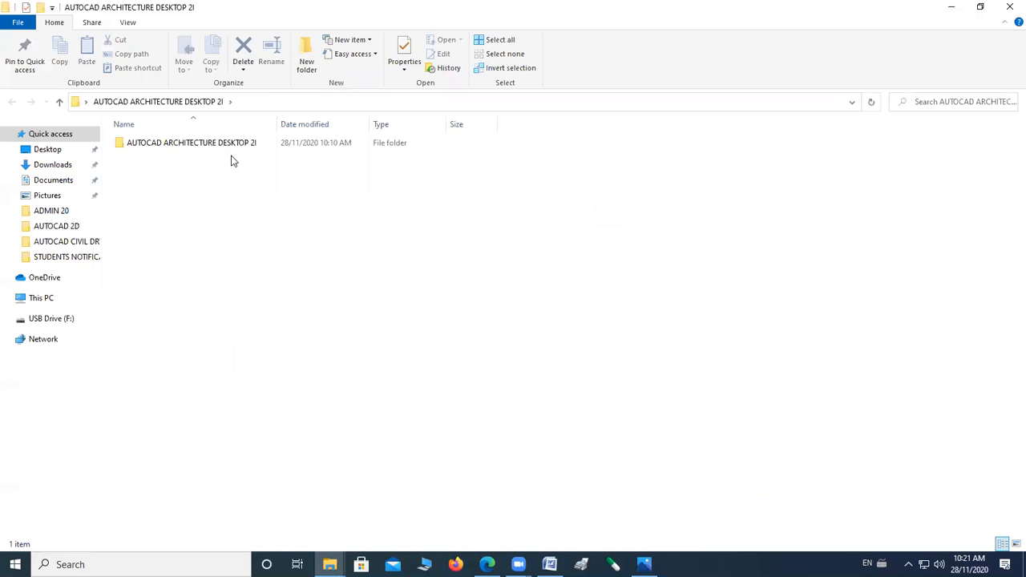
double_click(230, 144)
scroll(205, 400, down, 2)
scroll(205, 401, down, 12)
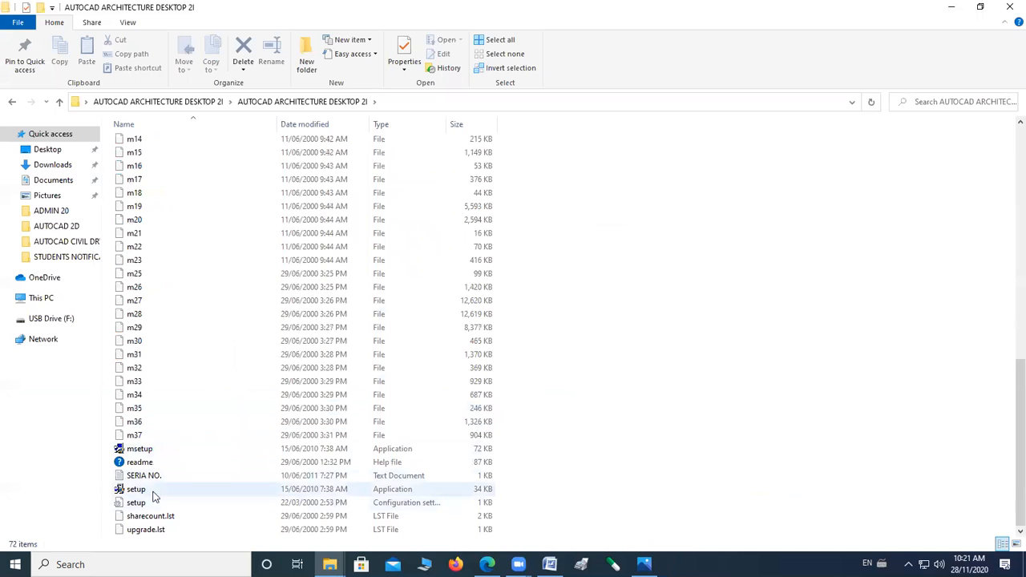
double_click(154, 489)
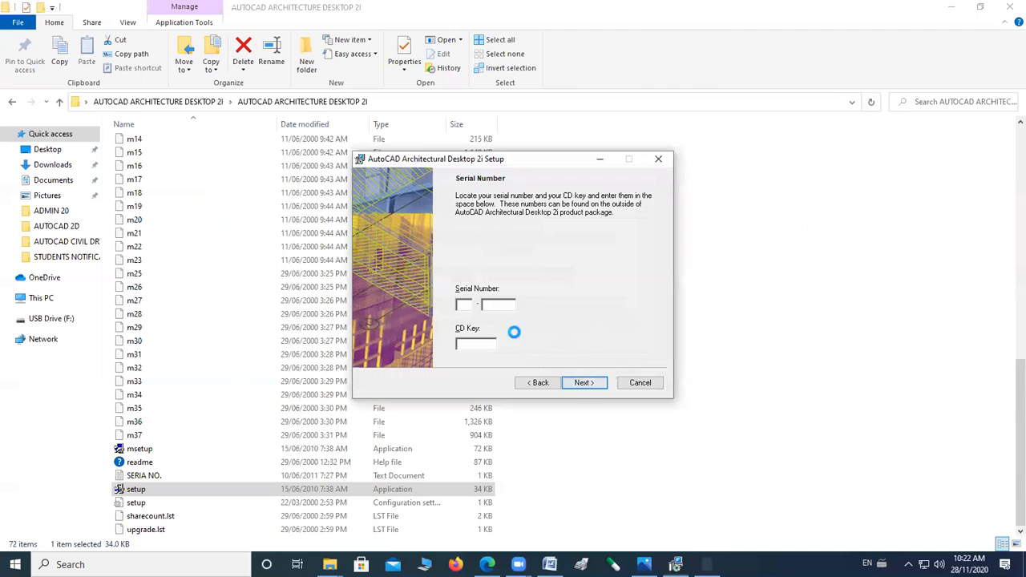
Enter both parts of the serial number and dismiss the invalid serial number error
text(400)
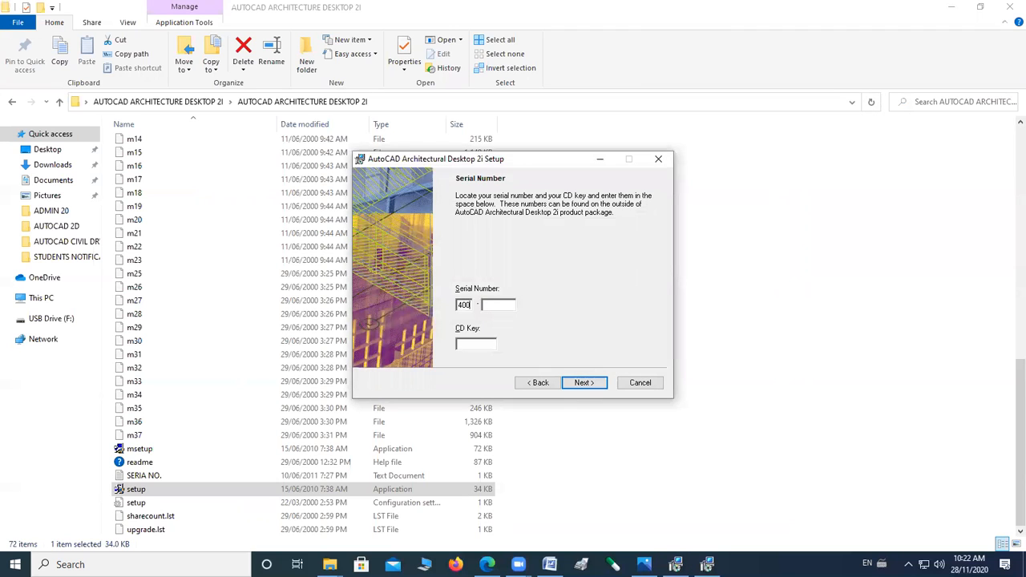
click(494, 304)
text(12345678)
click(472, 343)
click(138, 475)
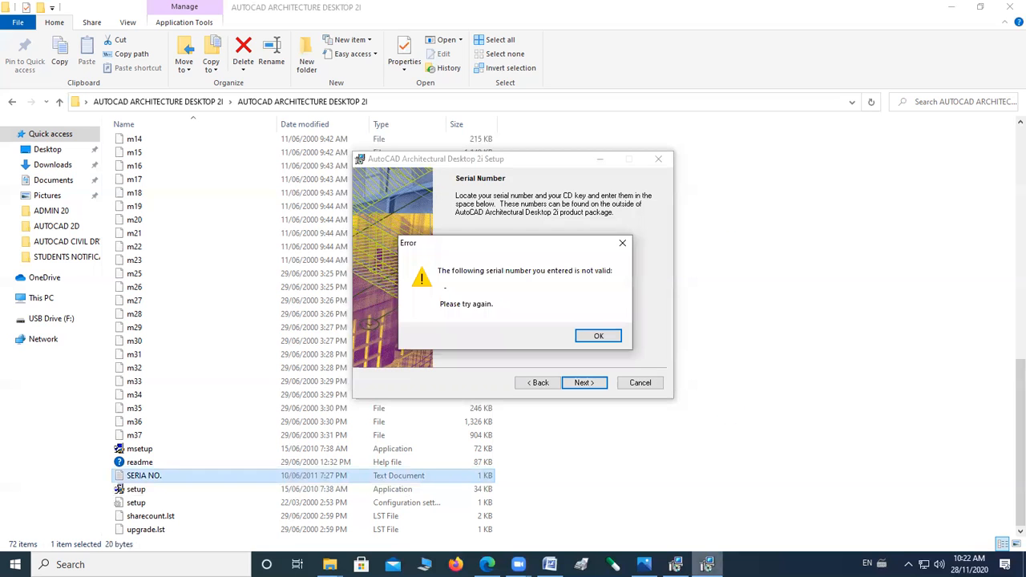
click(598, 336)
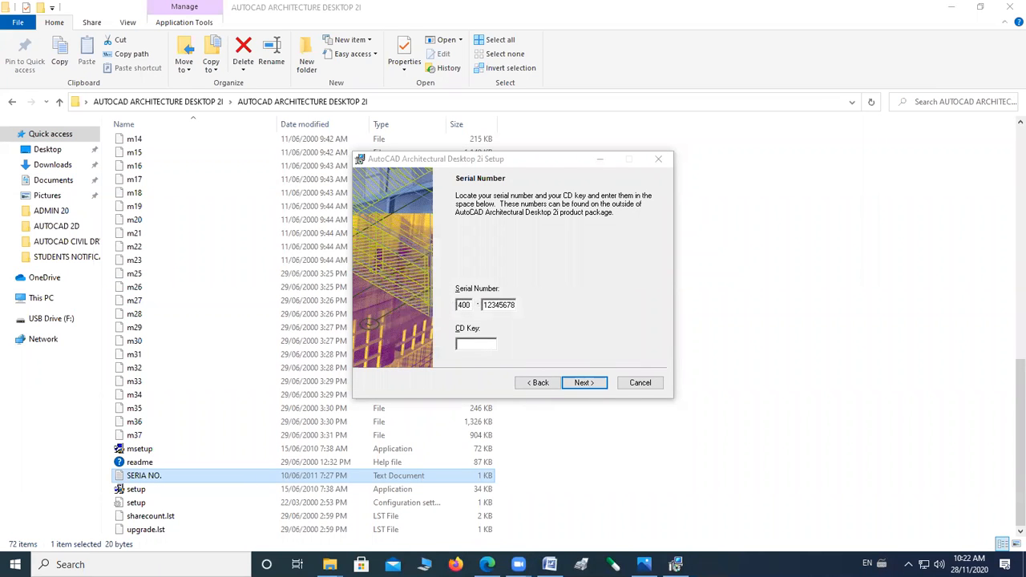
Read the CD key from the SERIA NO. file and type it into the CD Key field
click(473, 344)
double_click(140, 476)
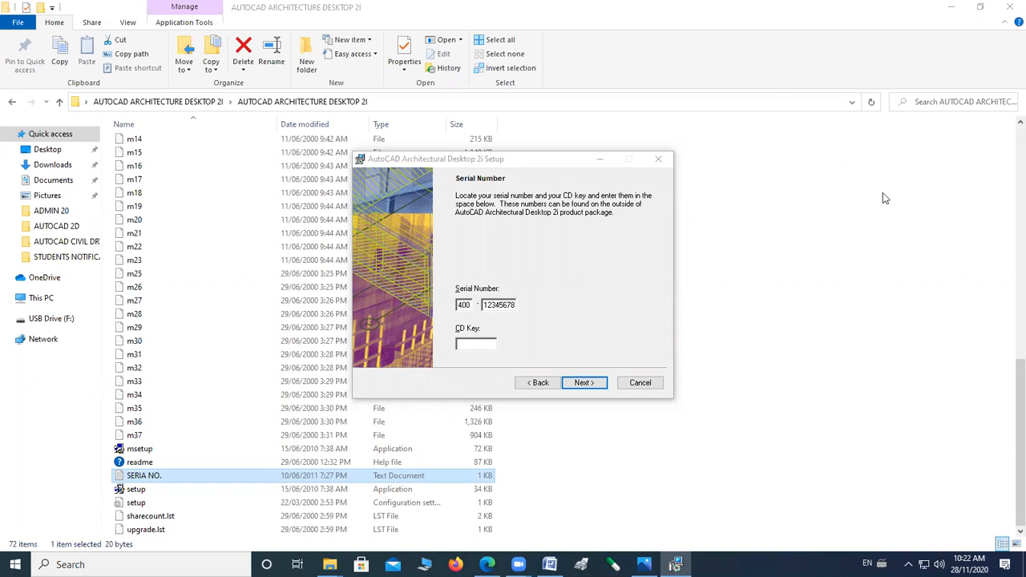
right_click(845, 140)
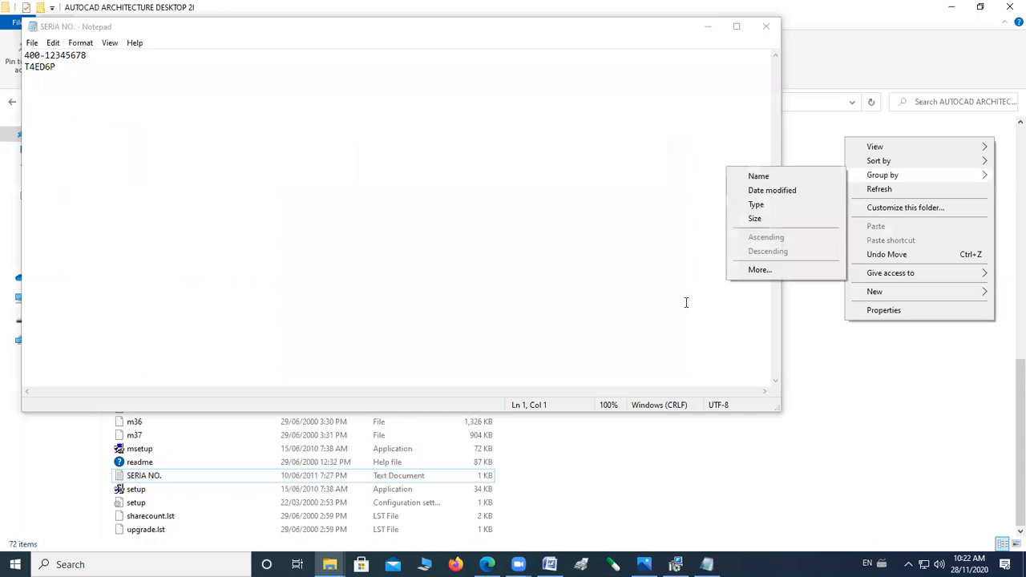
click(41, 67)
mouse_move(674, 564)
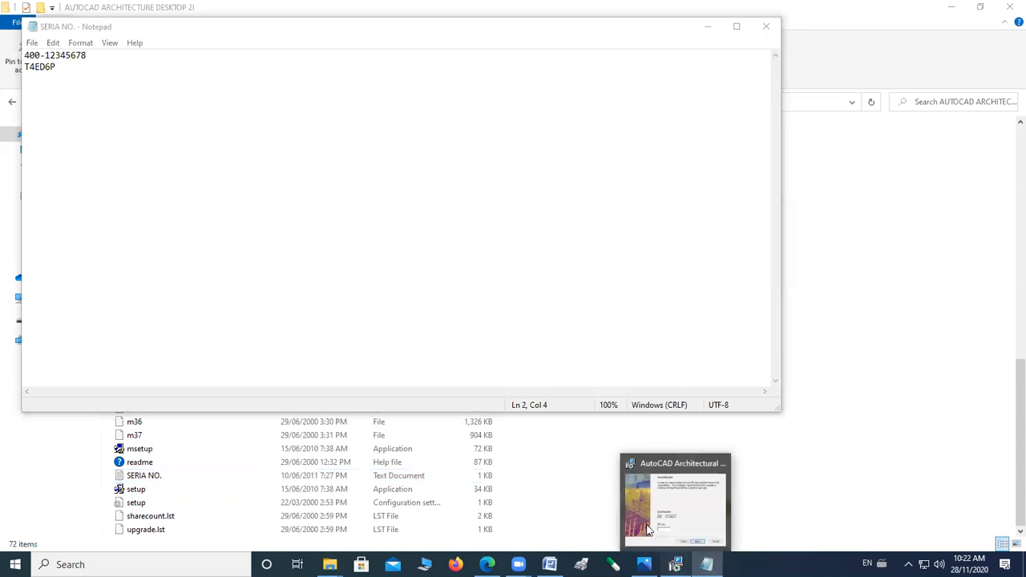
click(649, 529)
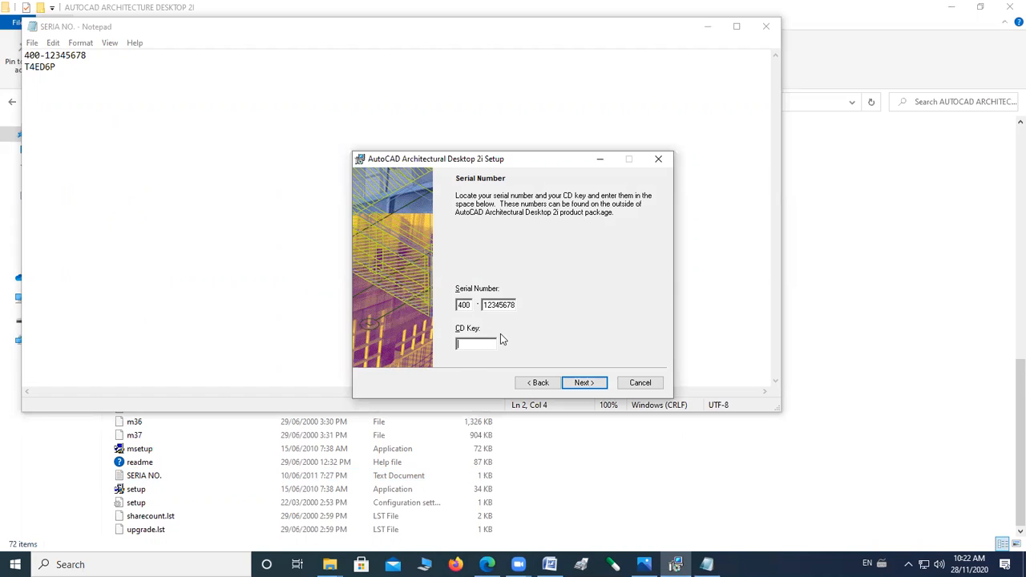
Submit the serial number and CD key, then enter the user's name and organization
click(583, 382)
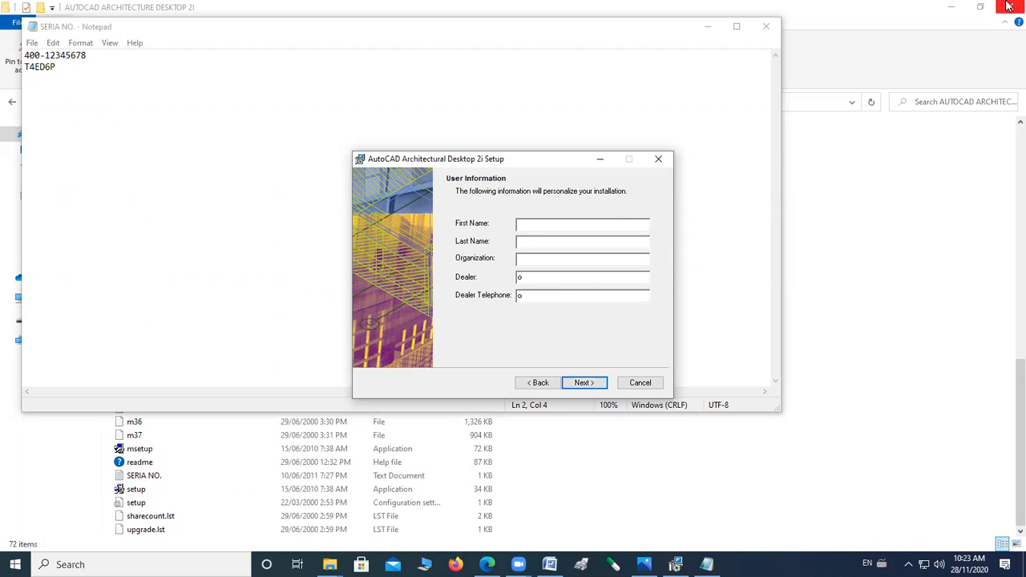
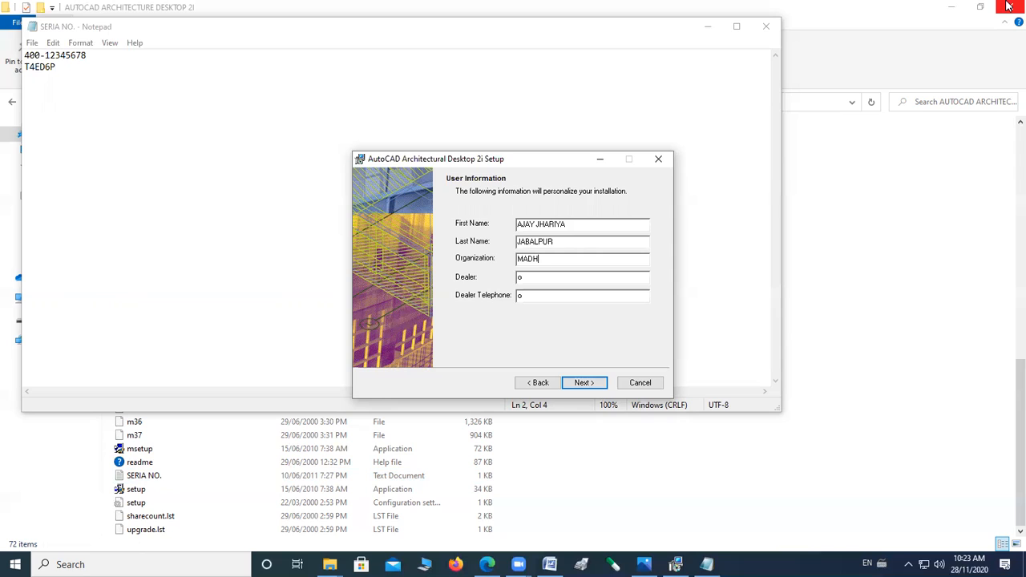
text(YAPRADESH)
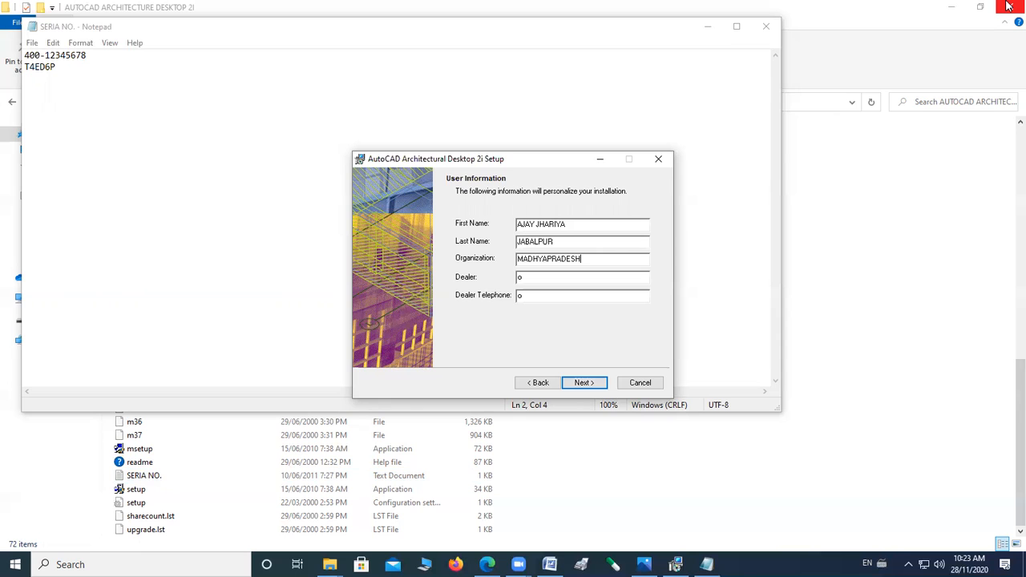
Accept the default program options, installation type and destination folder, start installing, and return to the floor plan
click(583, 383)
click(583, 383)
click(583, 383)
click(583, 383)
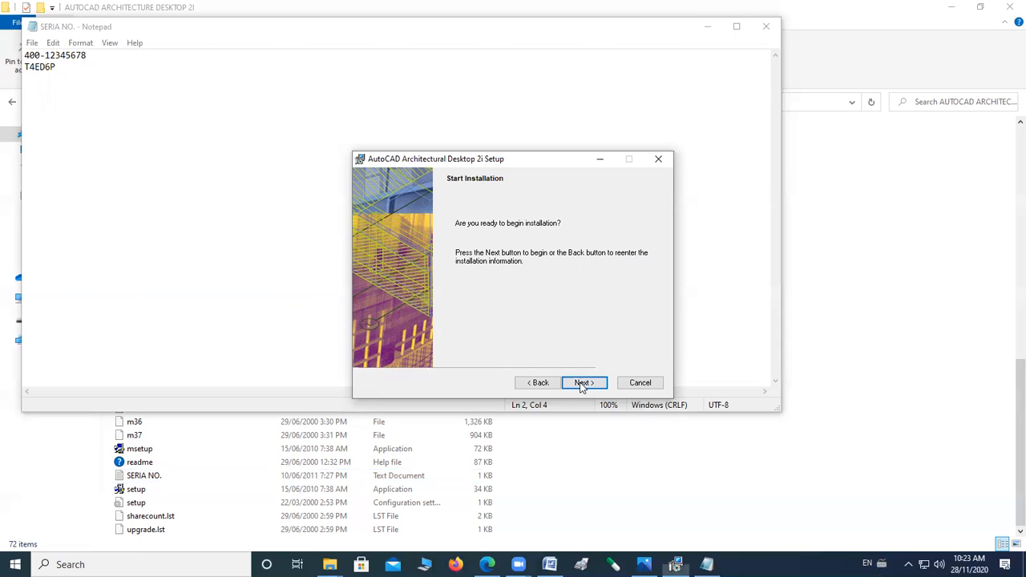
click(582, 383)
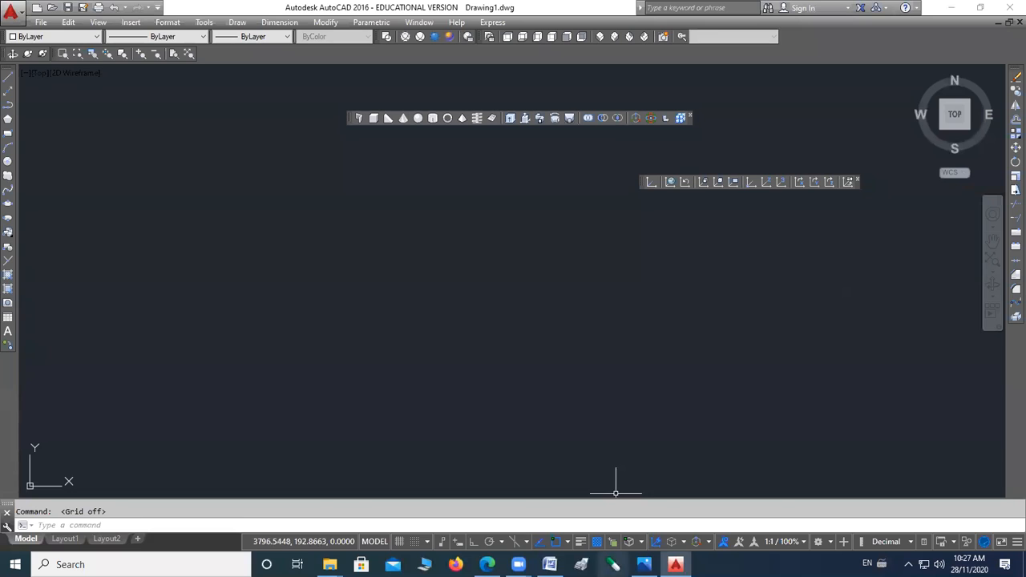
click(644, 564)
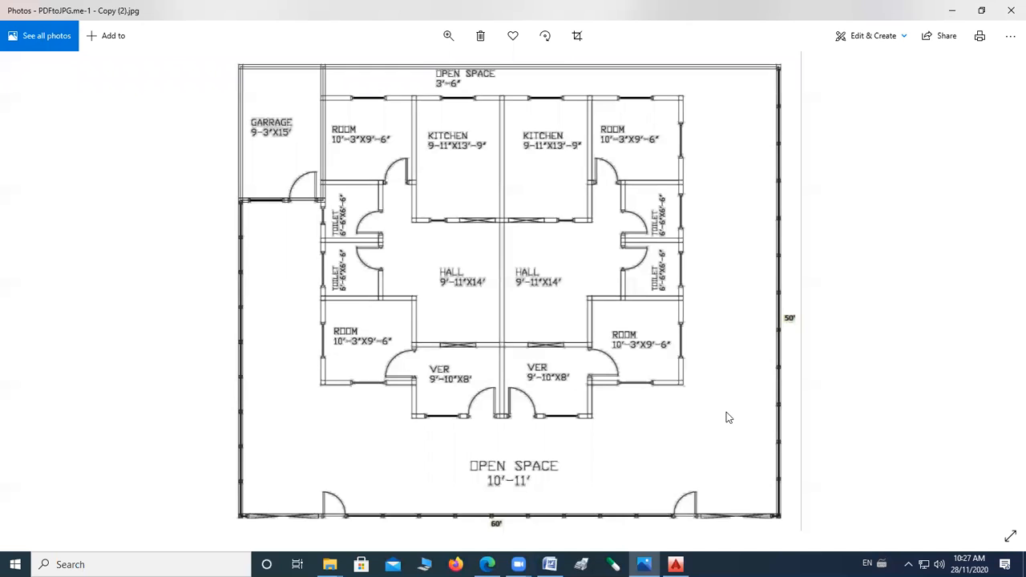
Circle the plan's 50' and 60' plot dimensions, erase the marks, and return to AutoCAD
mouse_move(797, 288)
mouse_down()
mouse_move(807, 346)
mouse_move(810, 288)
mouse_up()
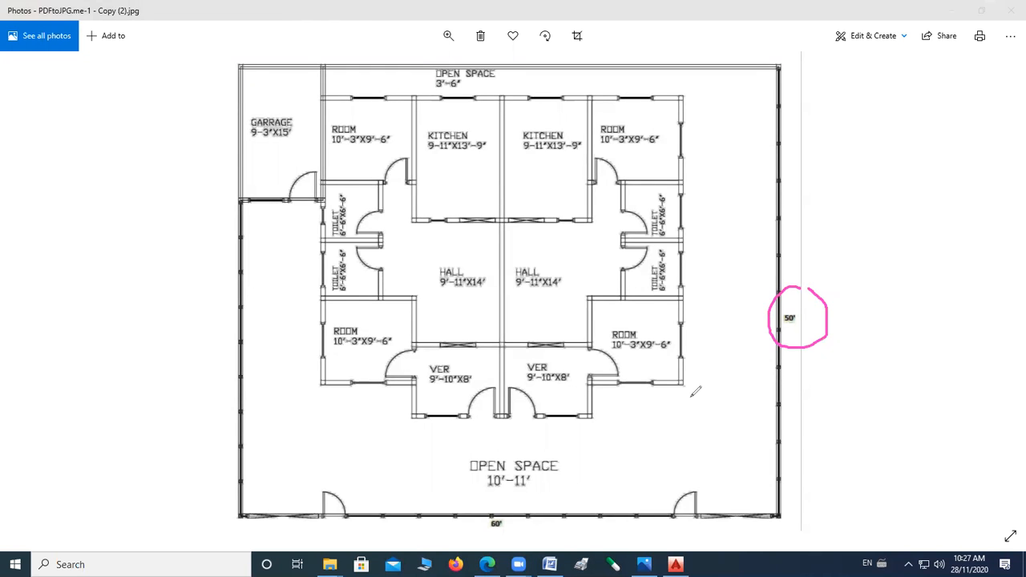
mouse_move(503, 490)
mouse_down()
mouse_move(535, 517)
mouse_move(508, 488)
mouse_move(492, 489)
mouse_up()
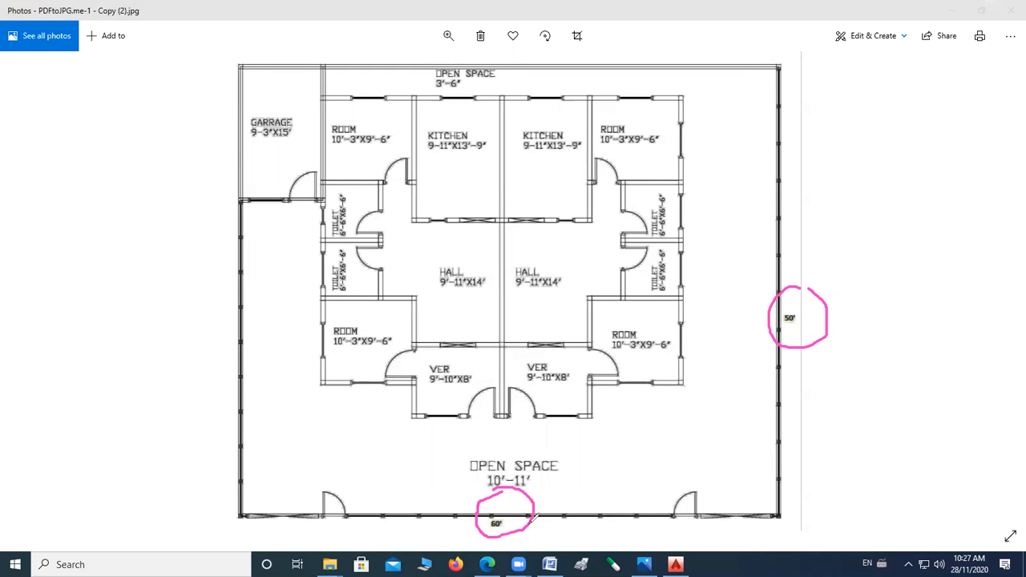
key(ctrl+z)
key(ctrl+z)
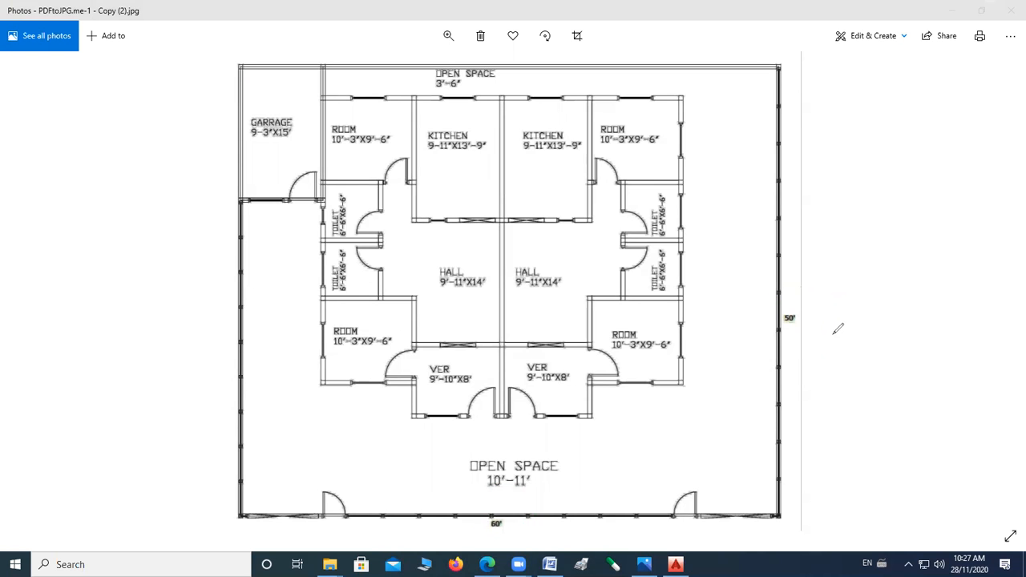
key(Escape)
click(675, 564)
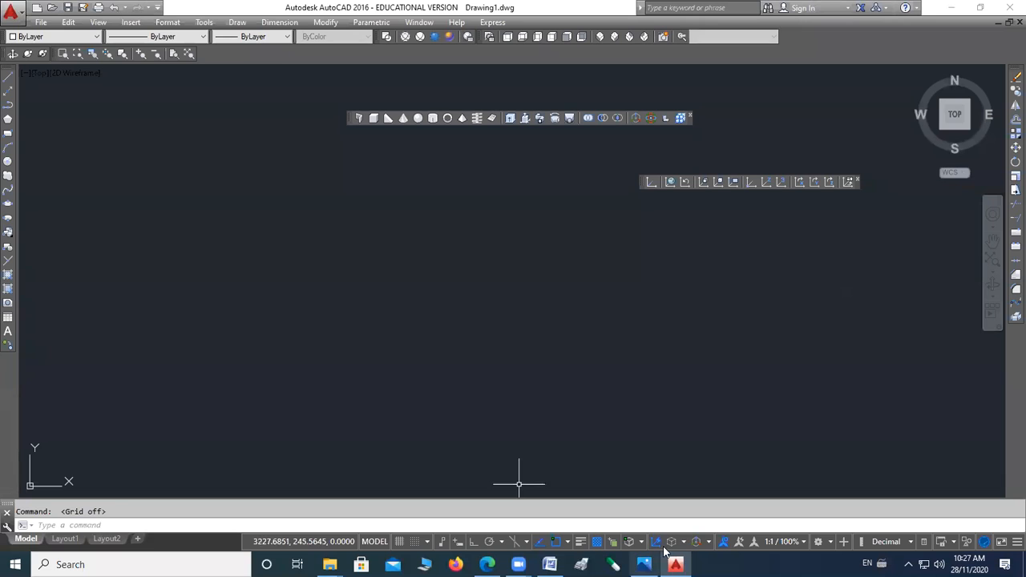
mouse_move(170, 6)
mouse_down()
mouse_move(154, 29)
mouse_move(173, 9)
mouse_up()
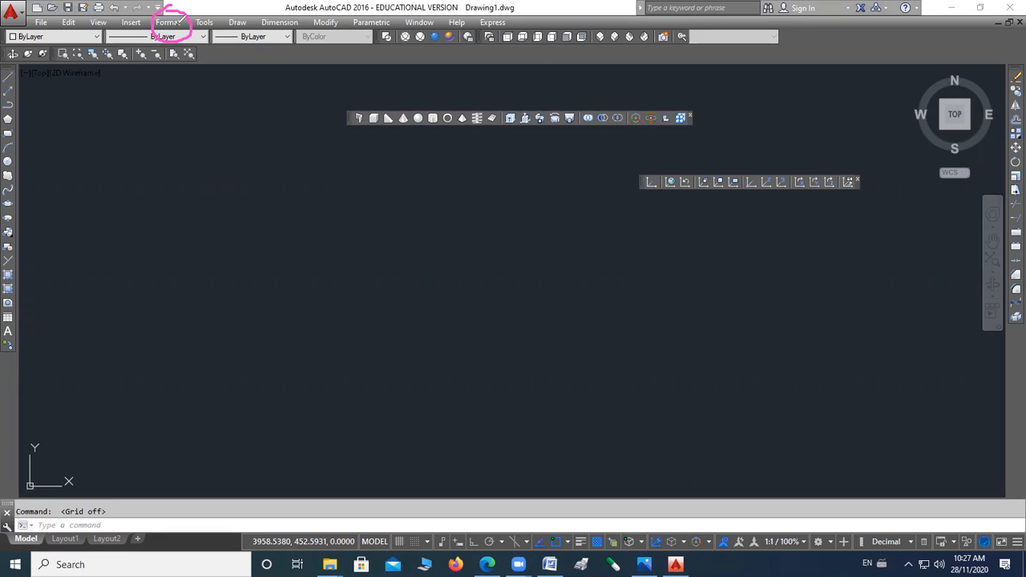
mouse_move(1, 40)
mouse_down()
mouse_move(39, 44)
mouse_move(11, 5)
mouse_up()
key(ctrl+z)
key(ctrl+z)
key(Escape)
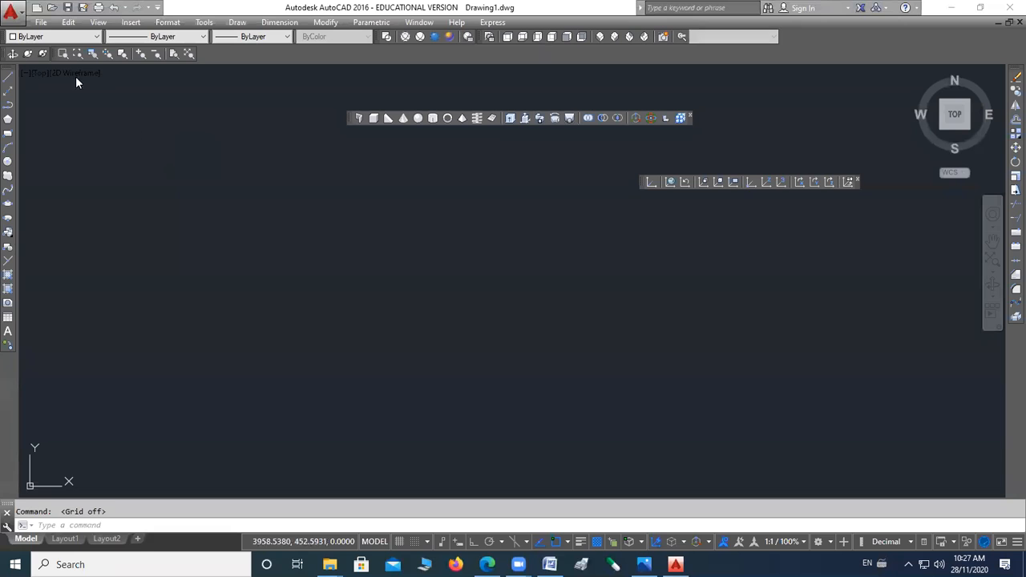
click(20, 14)
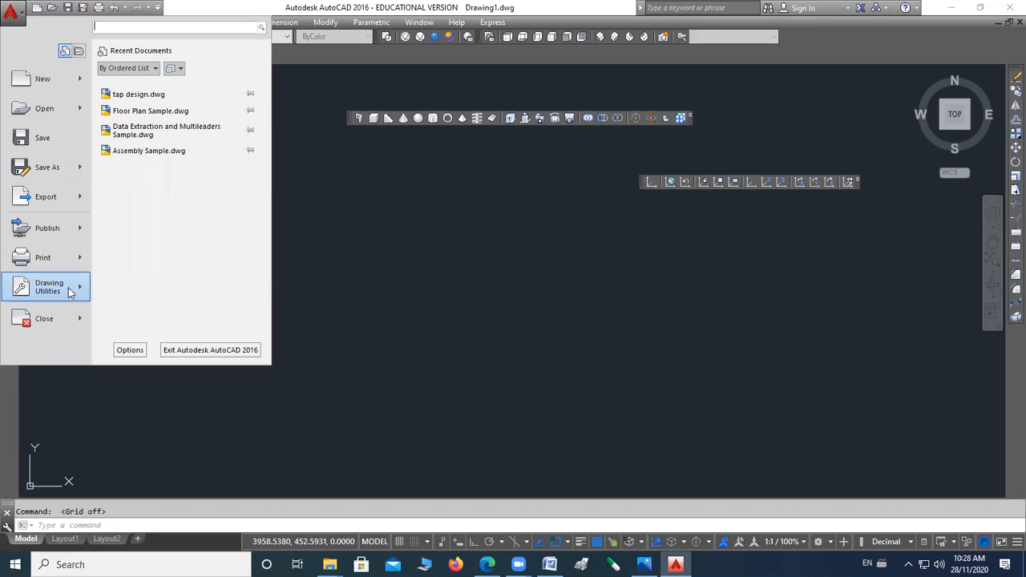
mouse_move(70, 292)
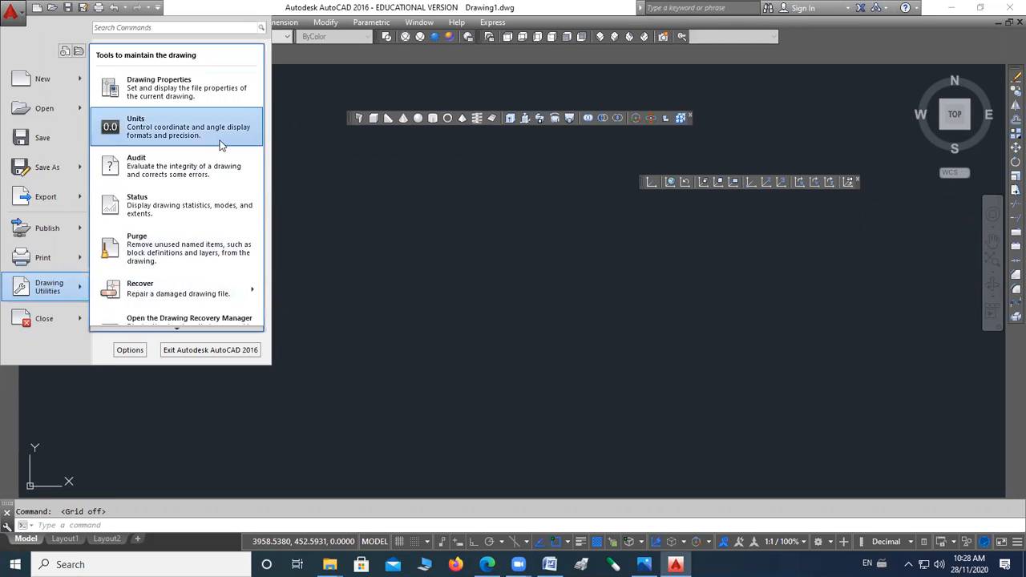
click(191, 127)
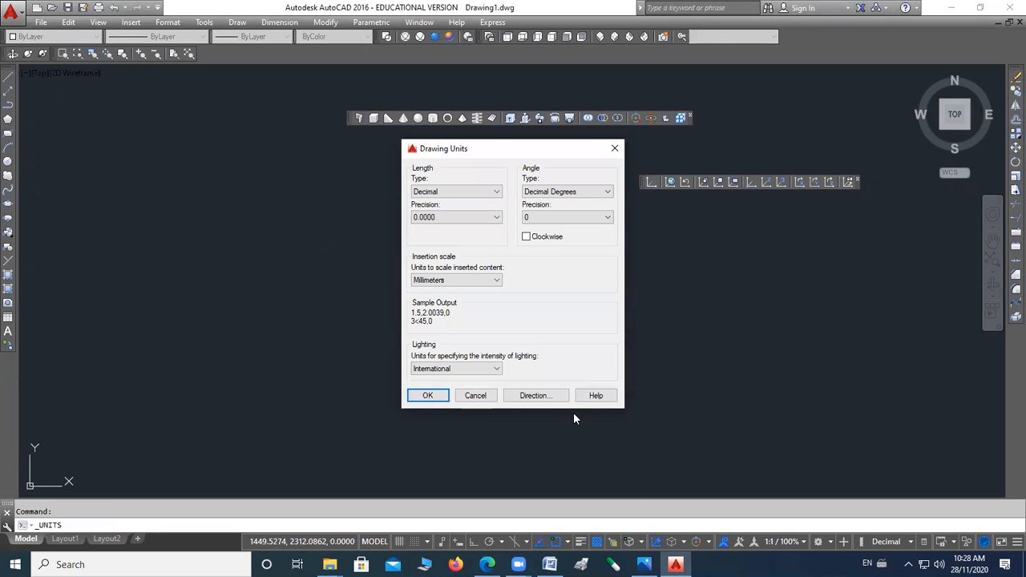
mouse_move(491, 144)
mouse_down()
mouse_move(425, 146)
mouse_move(536, 247)
mouse_move(486, 138)
mouse_up()
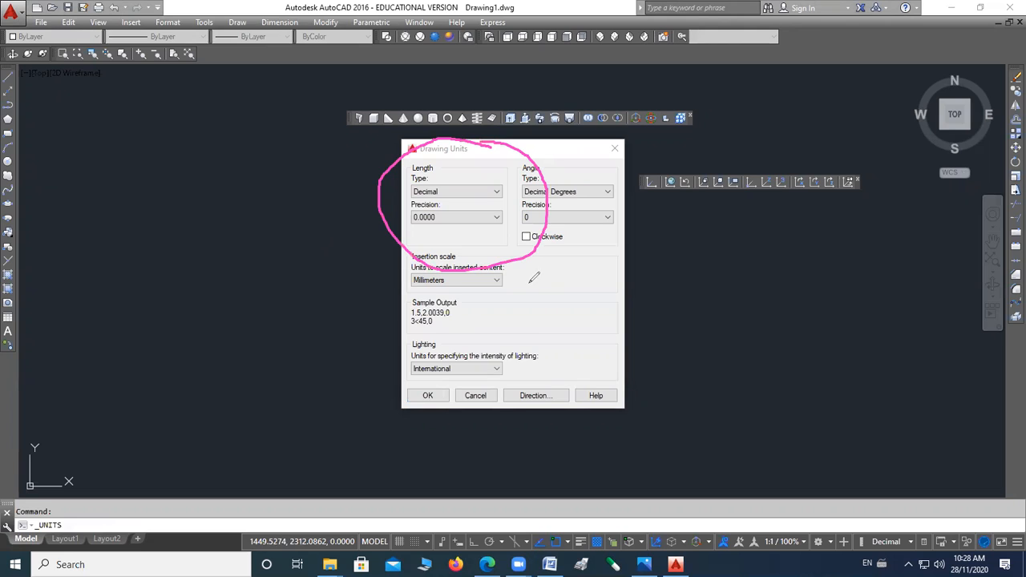
mouse_move(454, 250)
mouse_down()
mouse_move(412, 282)
mouse_move(458, 231)
mouse_up()
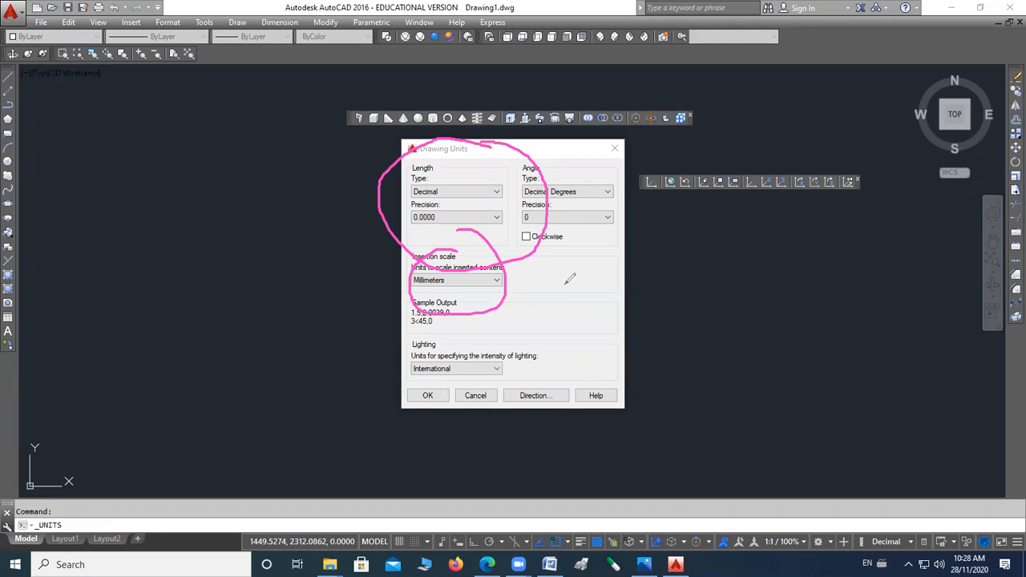
key(ctrl+z)
key(ctrl+z)
key(Escape)
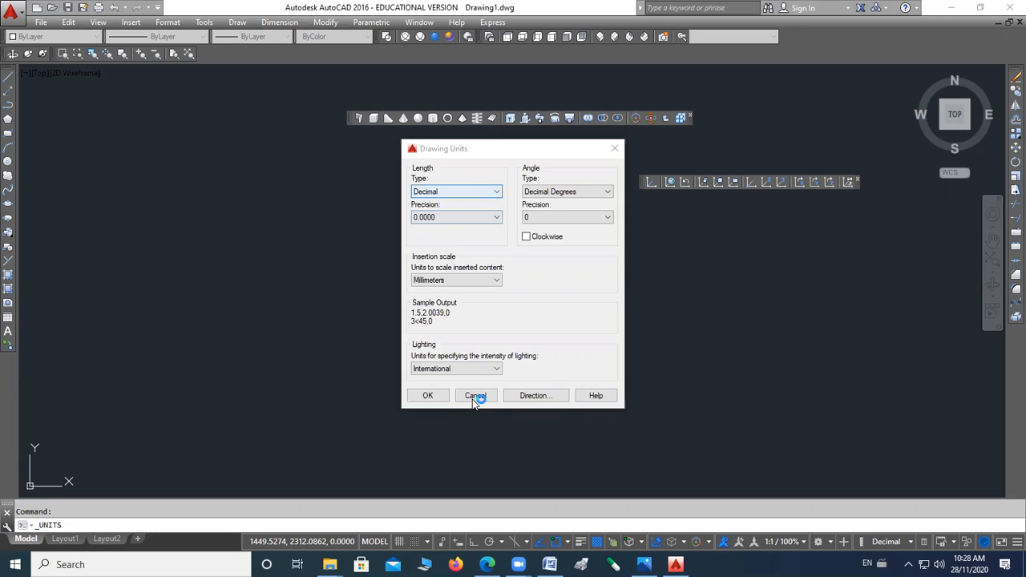
click(439, 397)
right_click(441, 396)
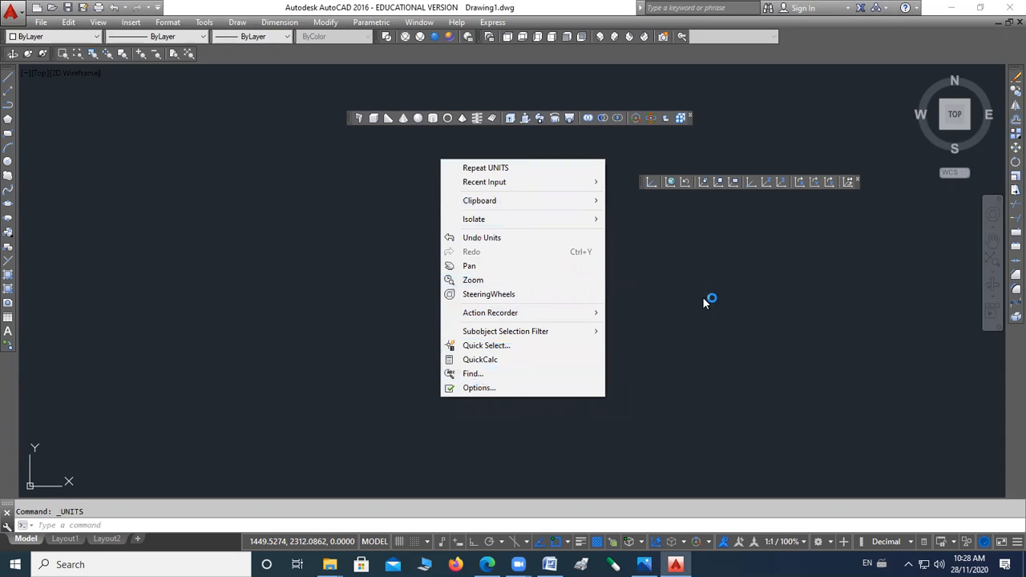
Dismiss the shortcut menu and set the Drawing Units length type to Engineering
right_click(722, 282)
click(477, 384)
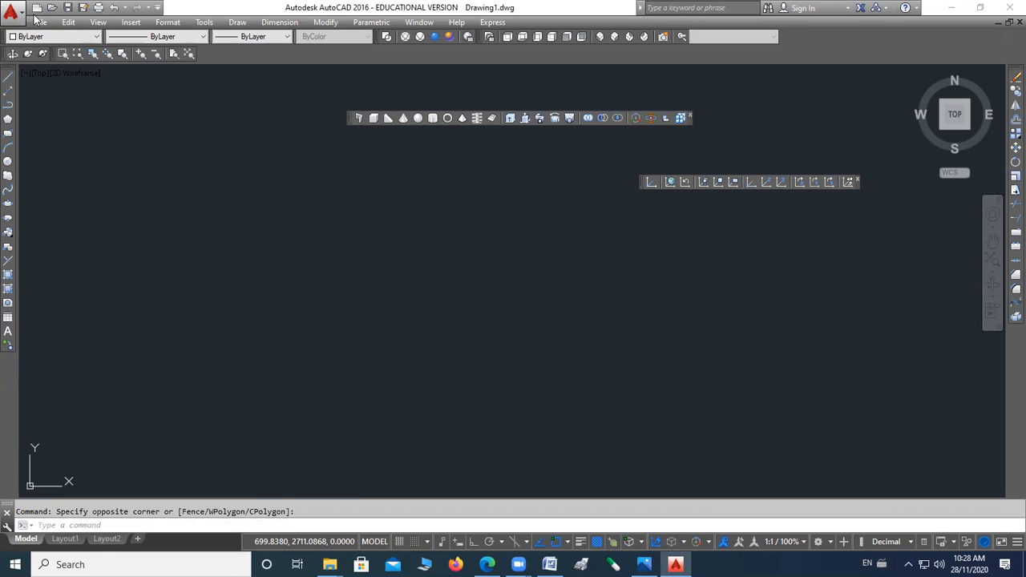
click(167, 21)
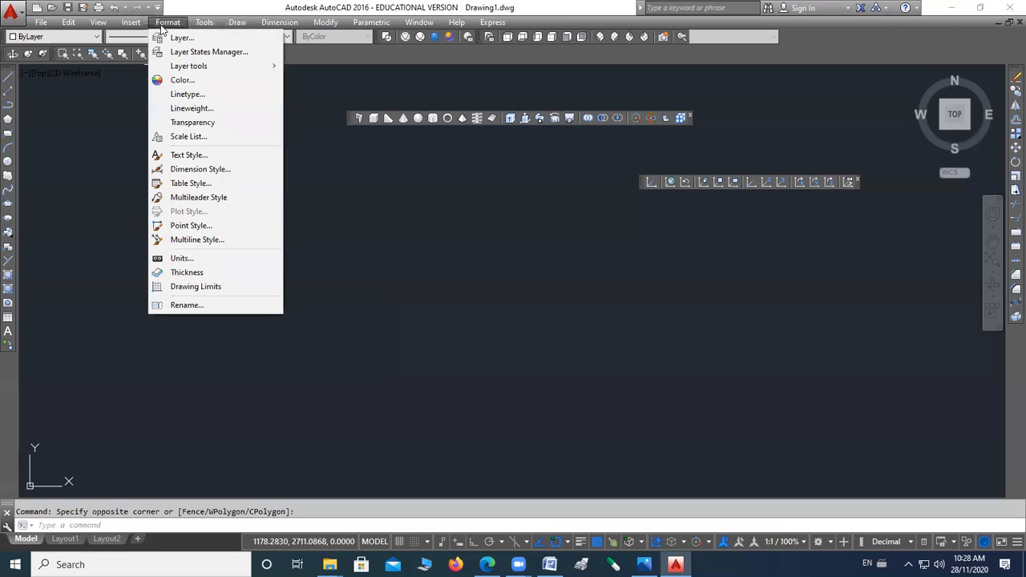
click(188, 259)
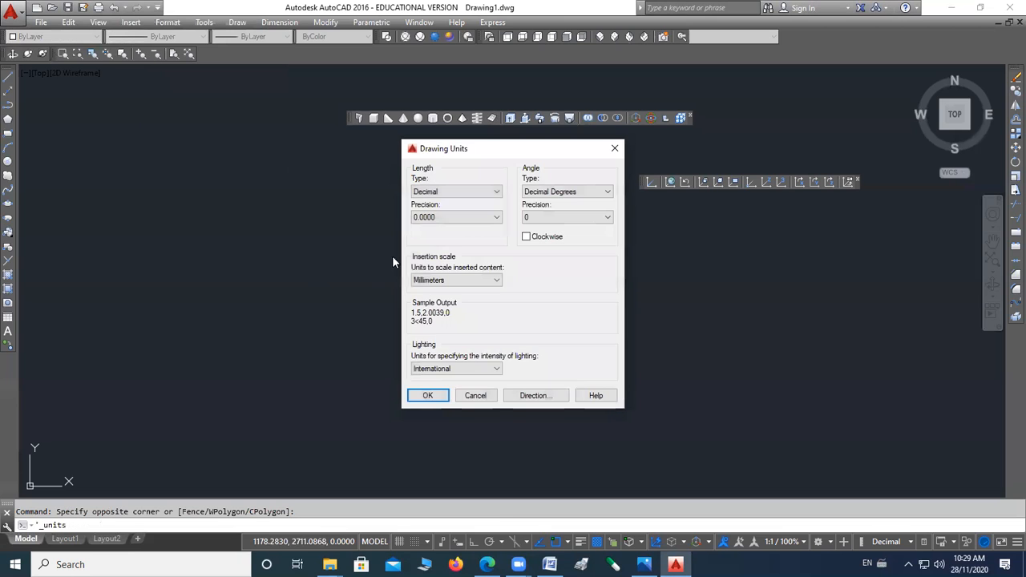
click(435, 192)
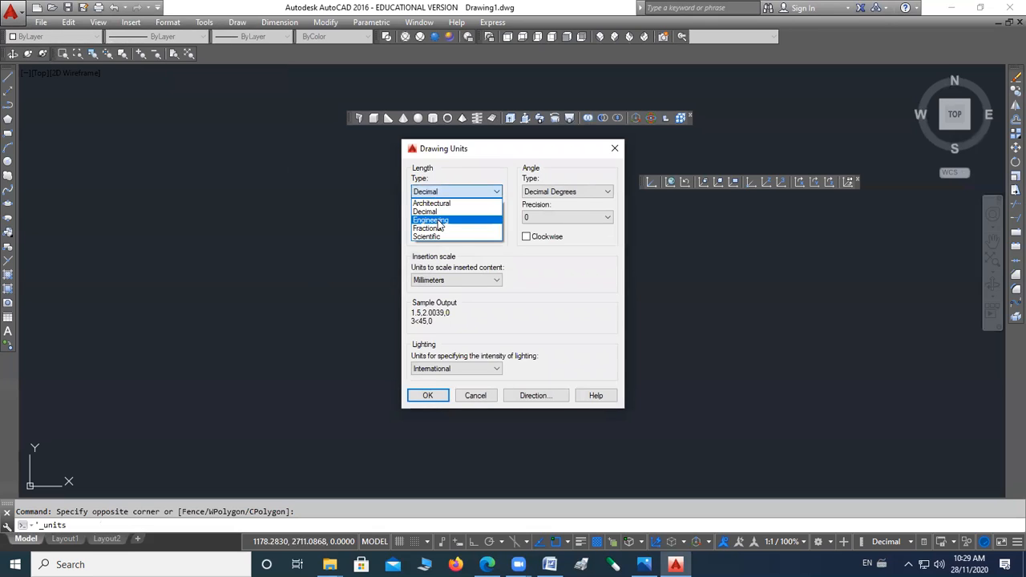
click(439, 220)
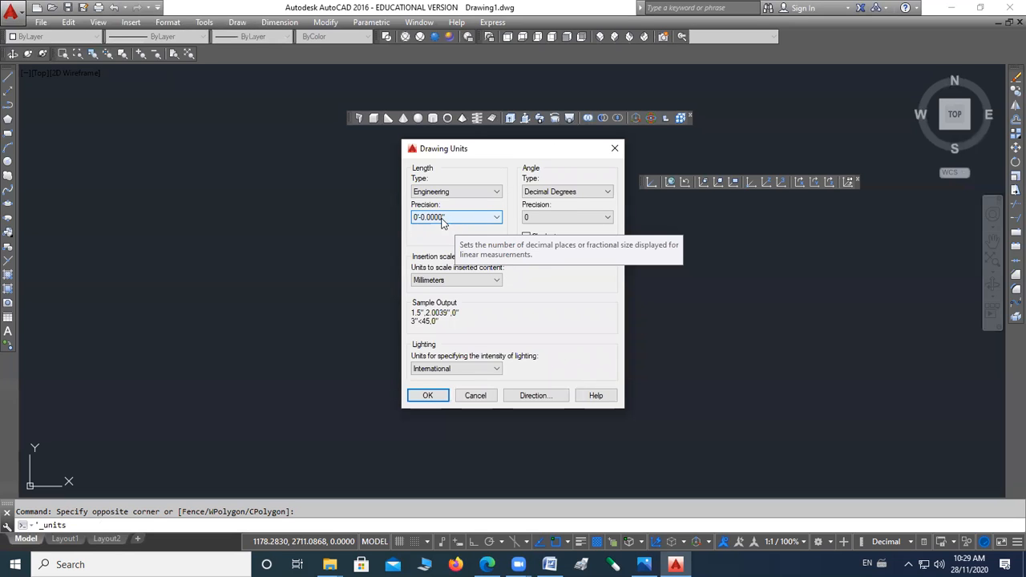
Set length precision to 0'-0.00" and insertion scale to Inches, then apply the units
click(442, 220)
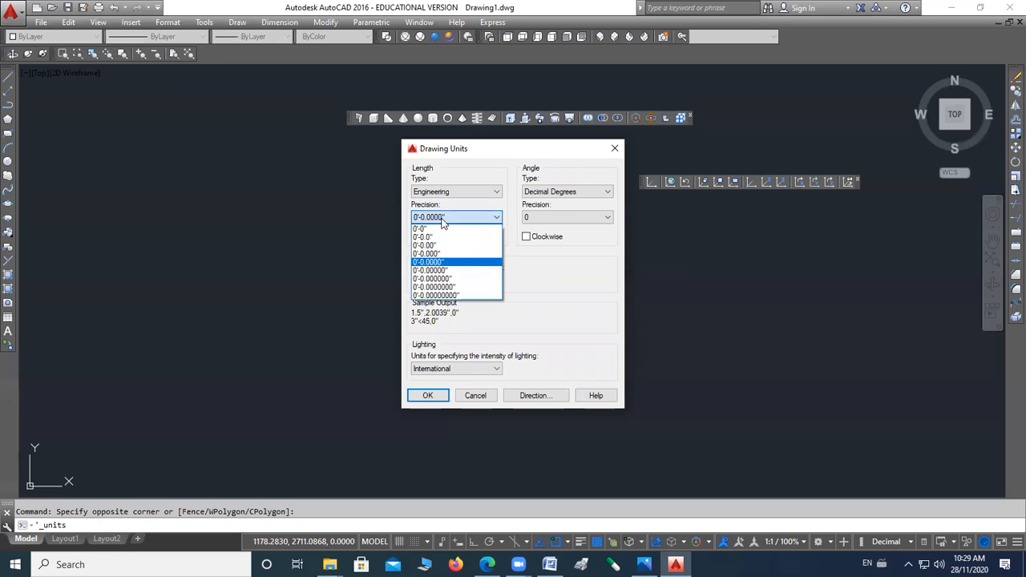
click(445, 295)
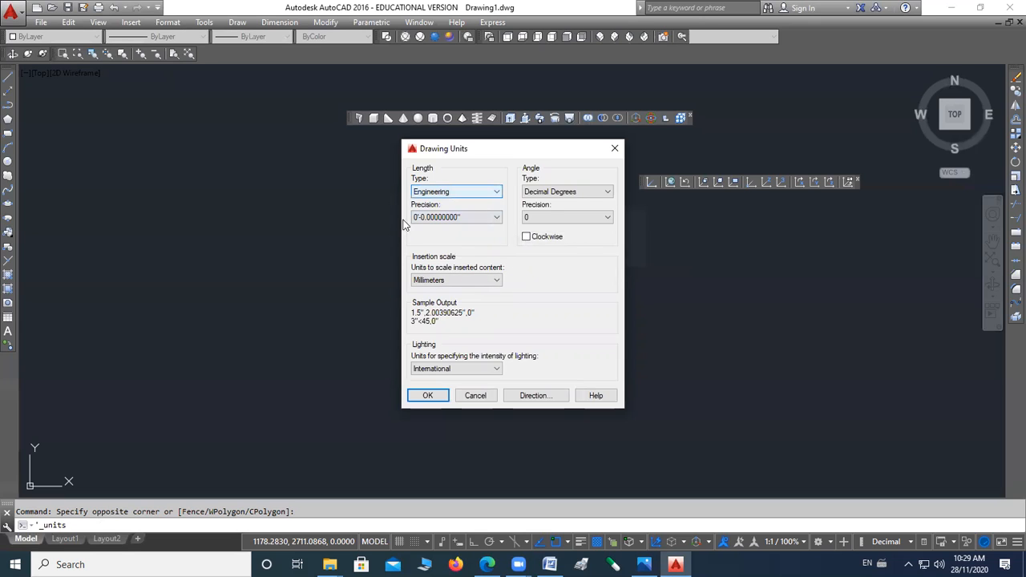
click(469, 217)
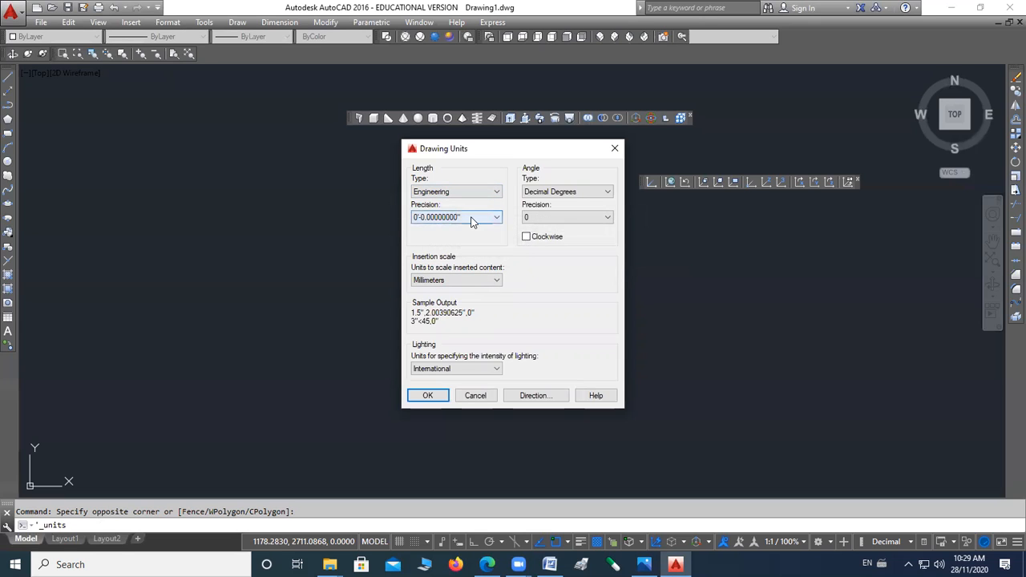
click(451, 245)
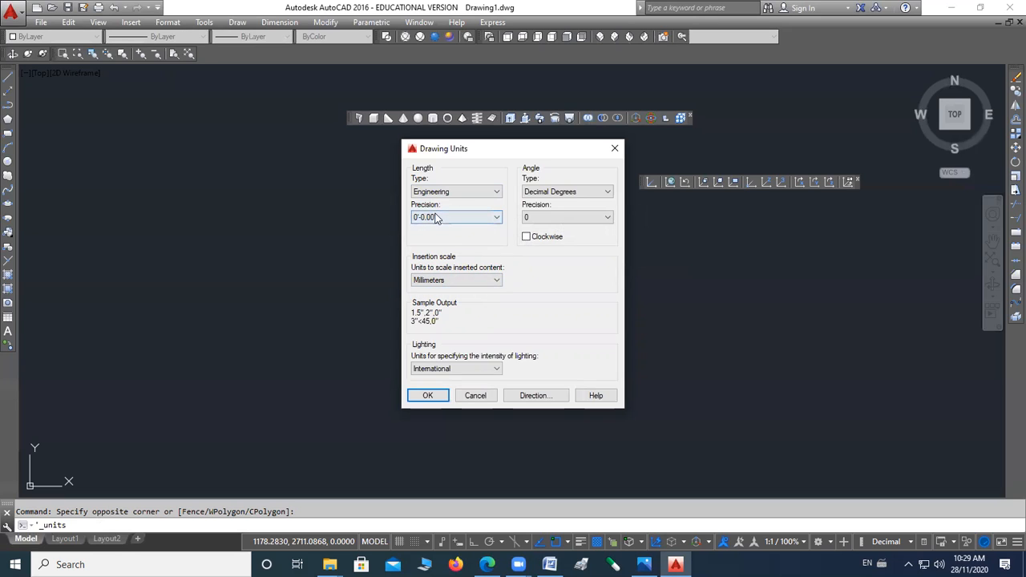
click(448, 281)
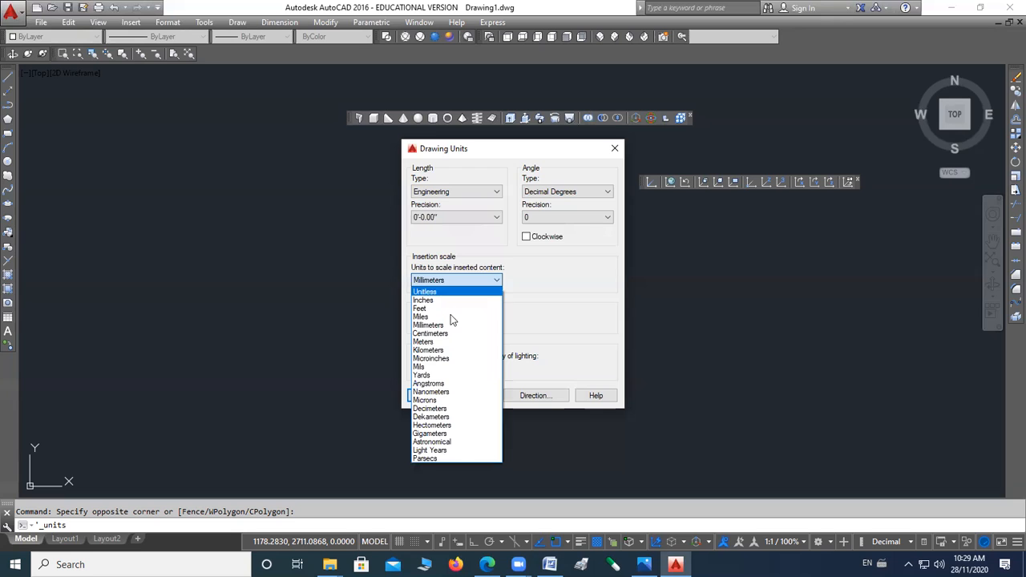
click(443, 301)
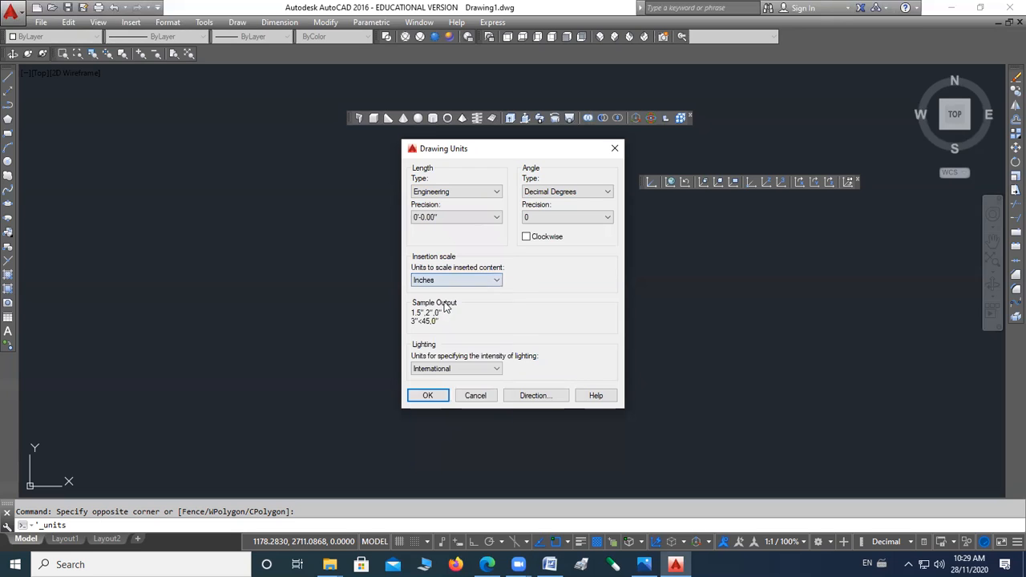
click(426, 393)
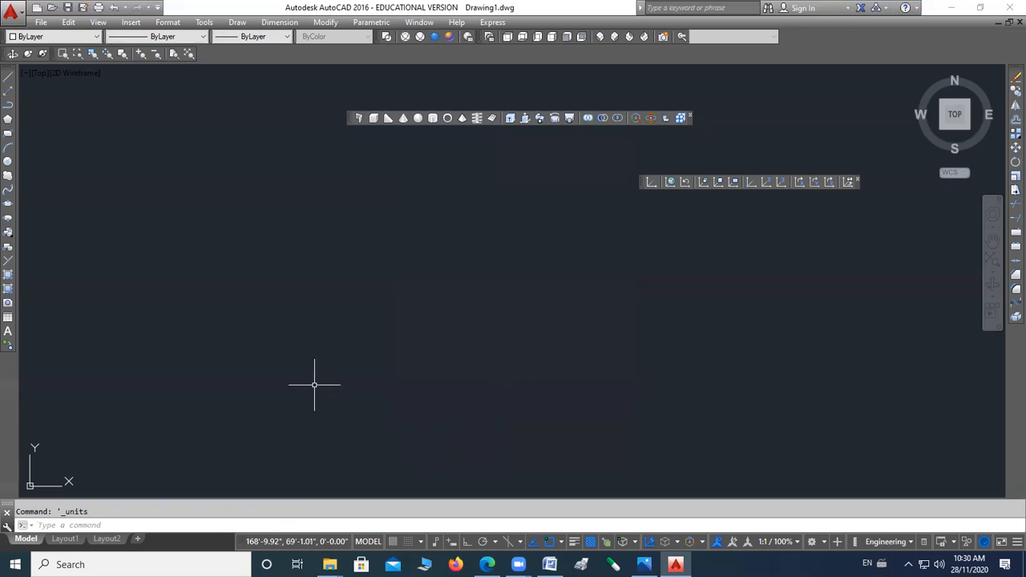
Check the floor plan image for reference and go back to the AutoCAD drawing
click(643, 564)
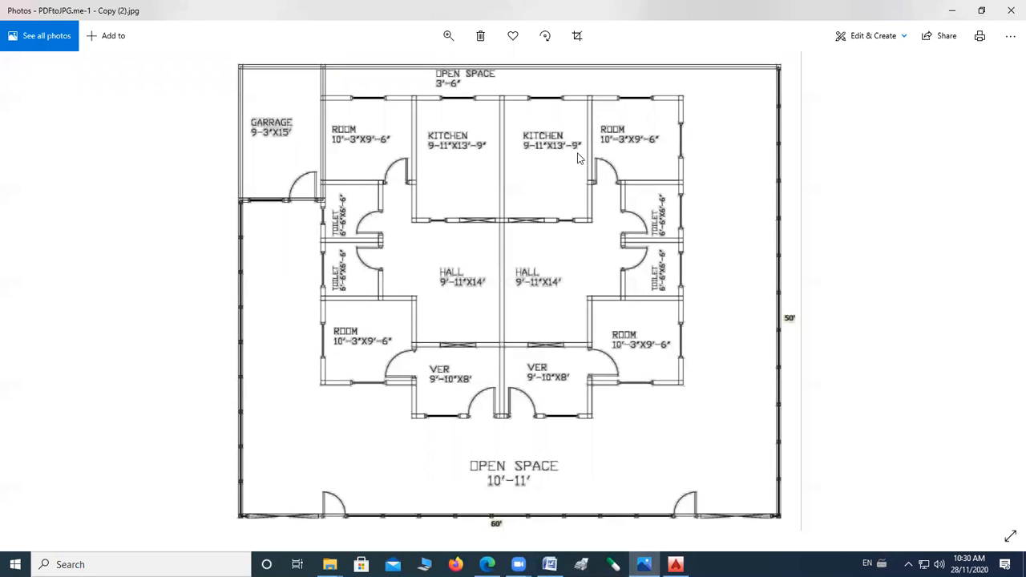
click(675, 564)
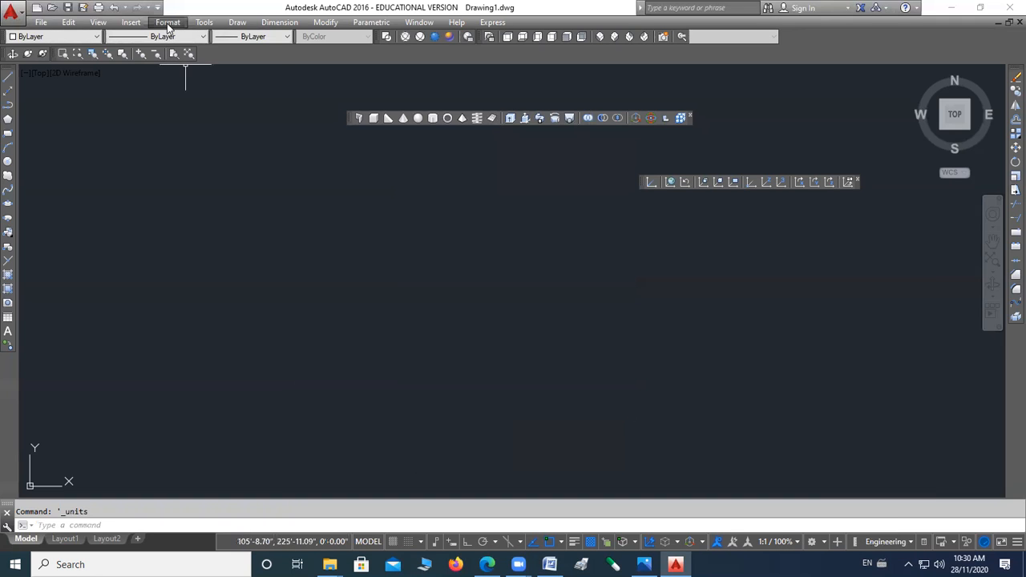
click(169, 23)
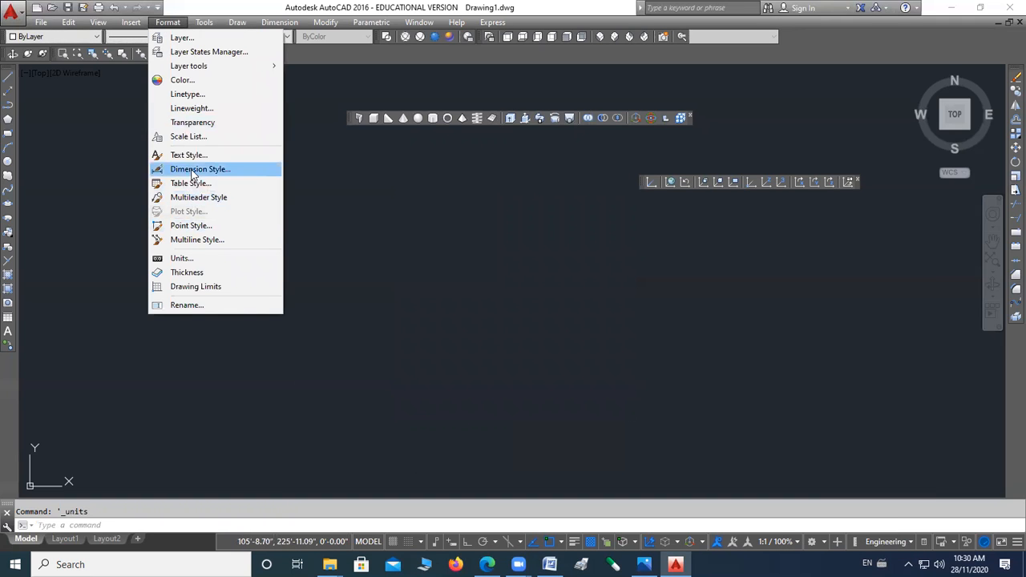
Modify the Standard dimension style's primary units to Engineering with 0'-0.00" precision
click(193, 170)
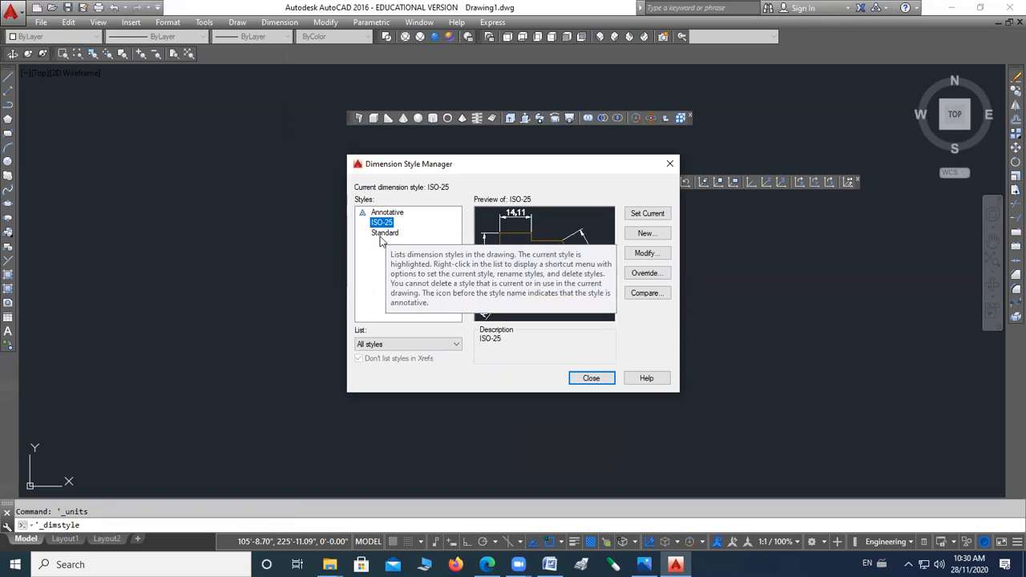
click(383, 234)
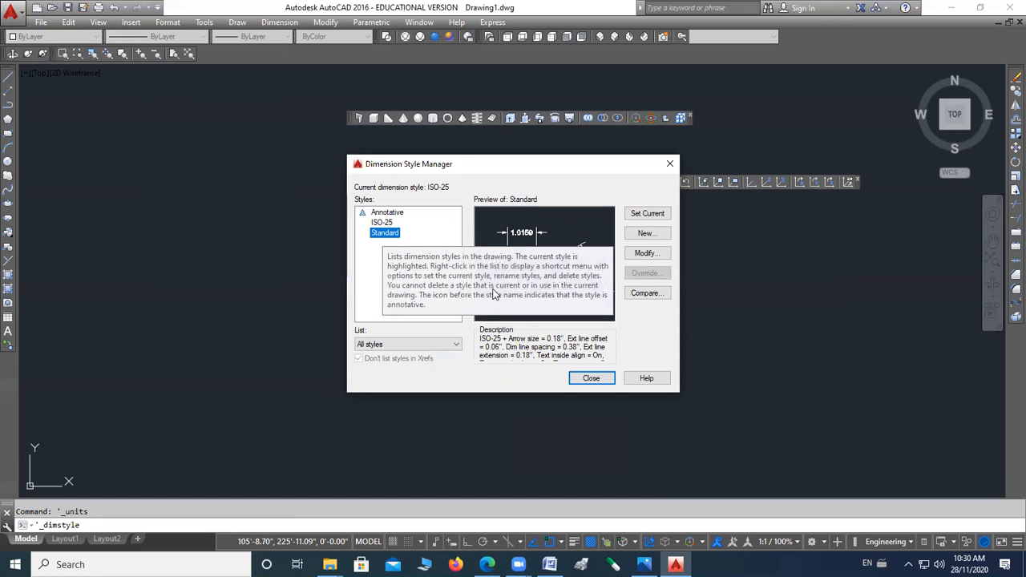
click(646, 253)
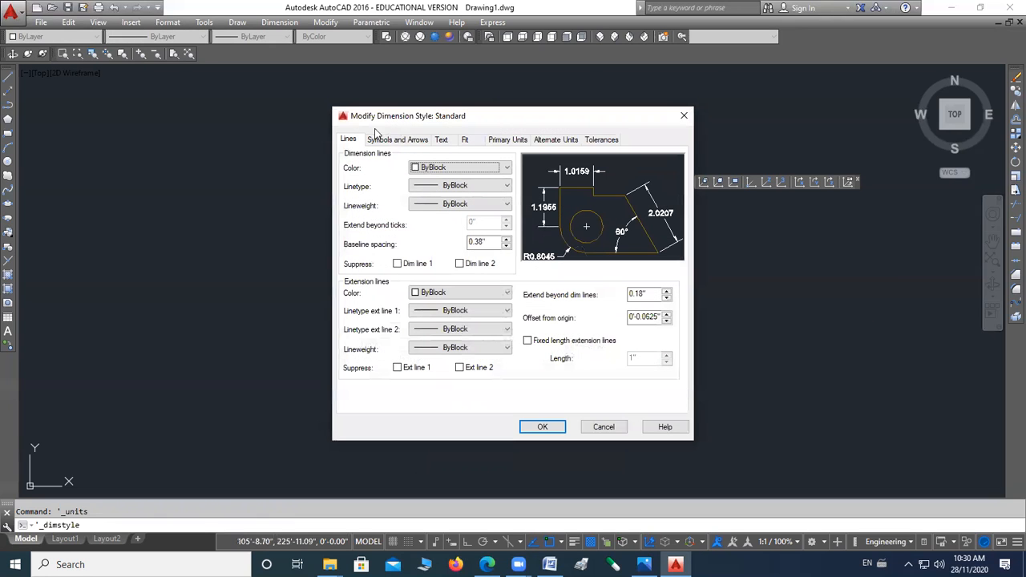
click(506, 140)
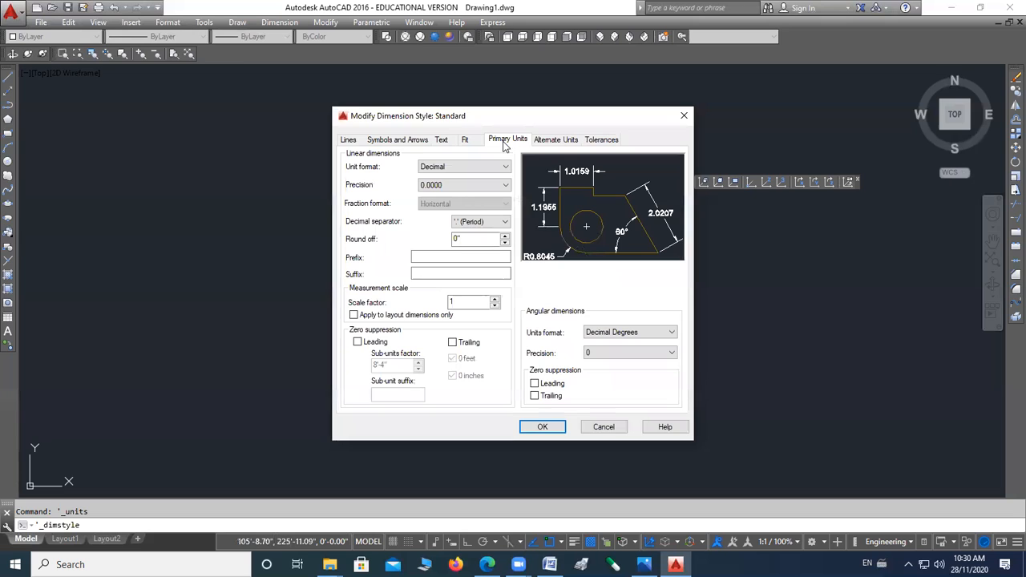
click(434, 167)
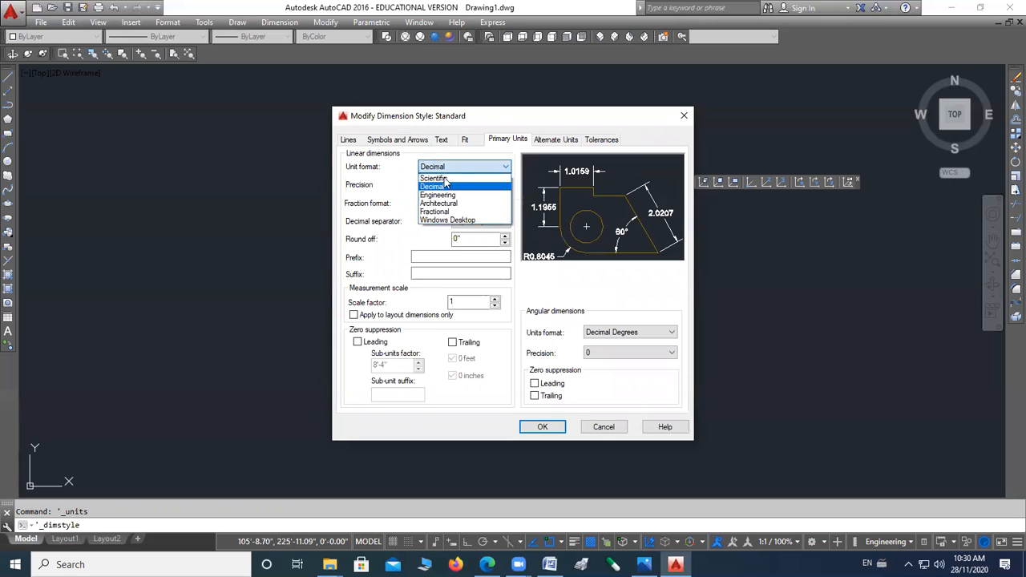
click(444, 195)
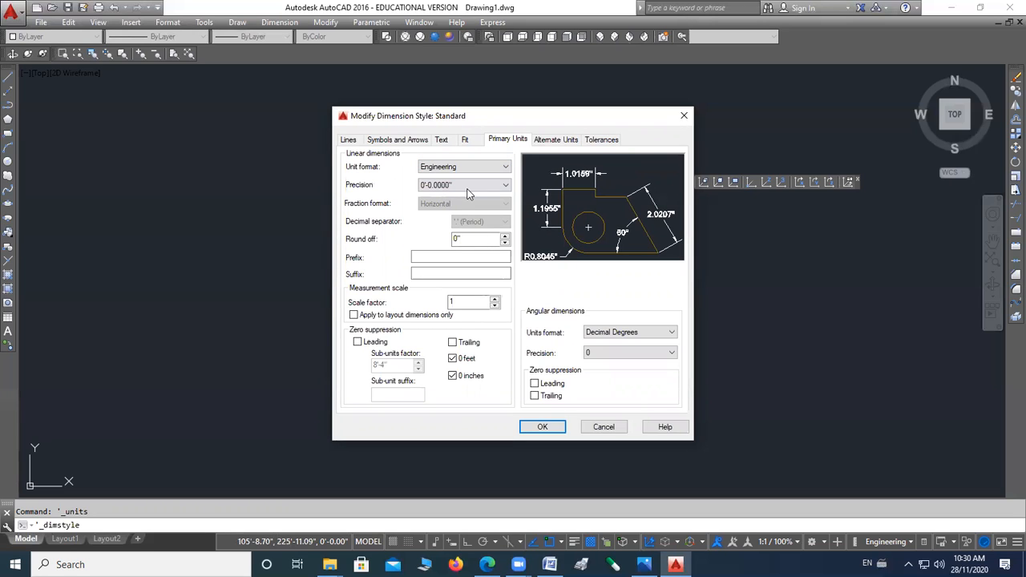
click(465, 186)
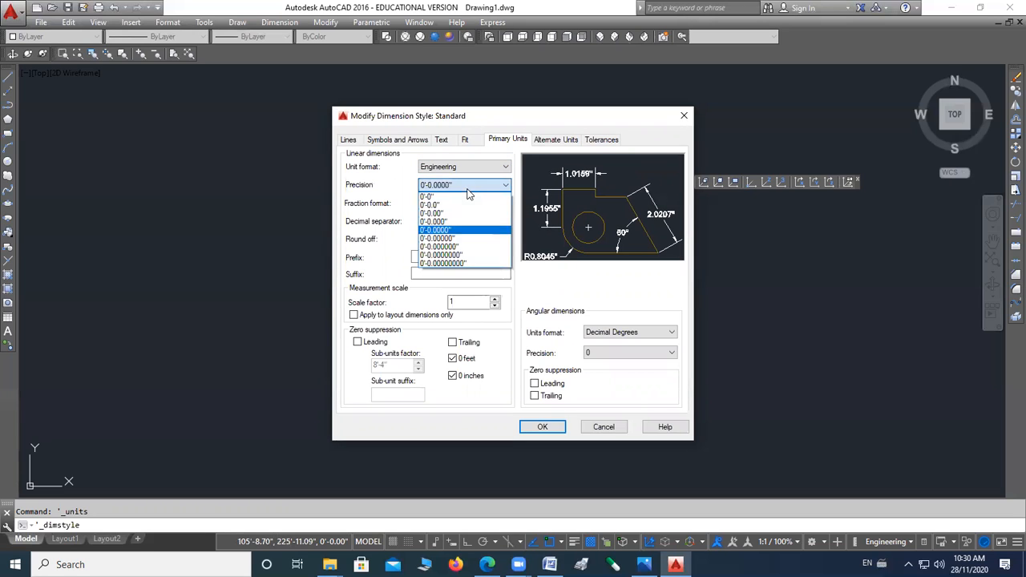
click(456, 213)
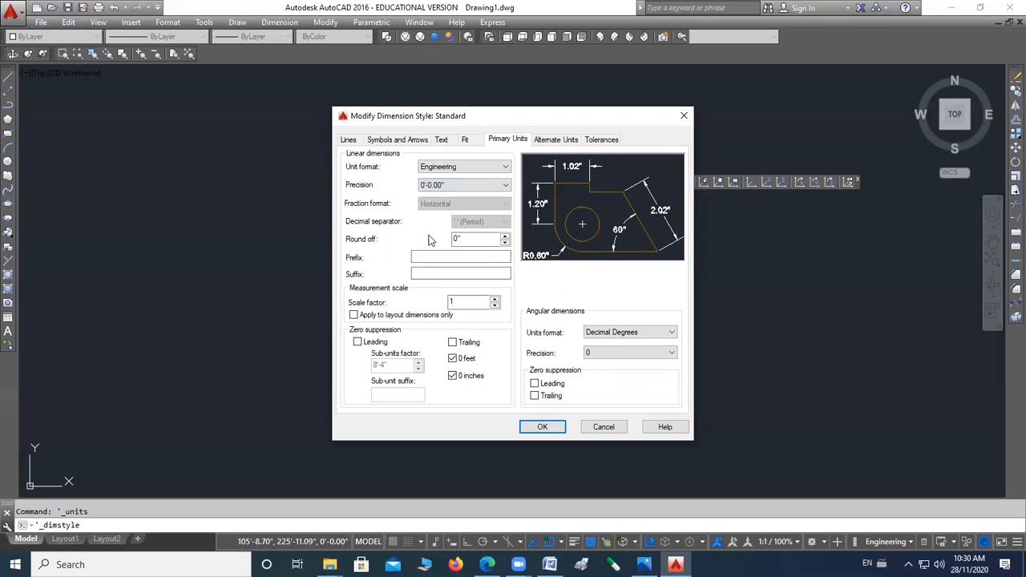
Review the Fit, Text and Symbols tabs, save the style, make Standard current, and close the manager
click(463, 140)
click(444, 141)
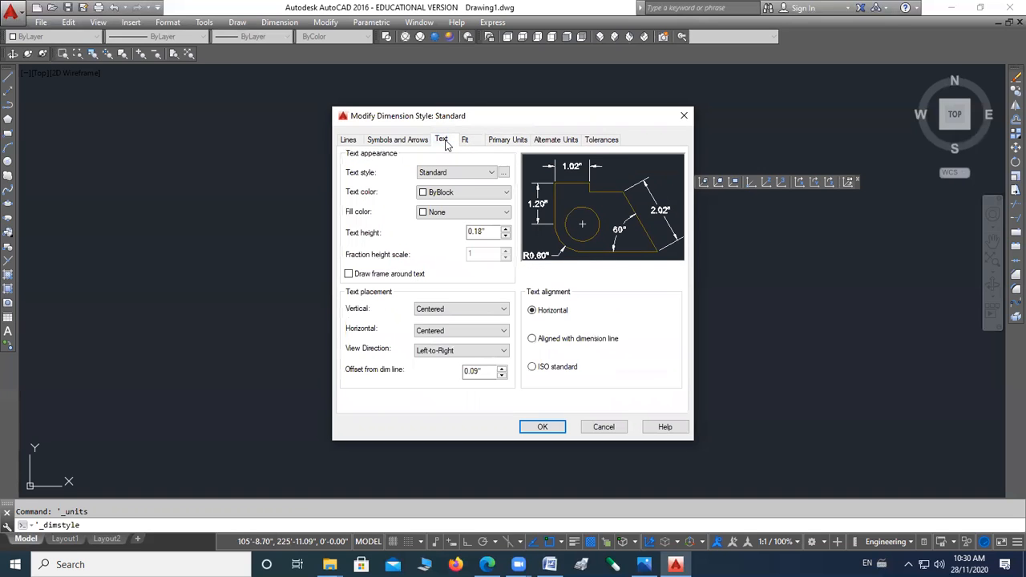
click(410, 142)
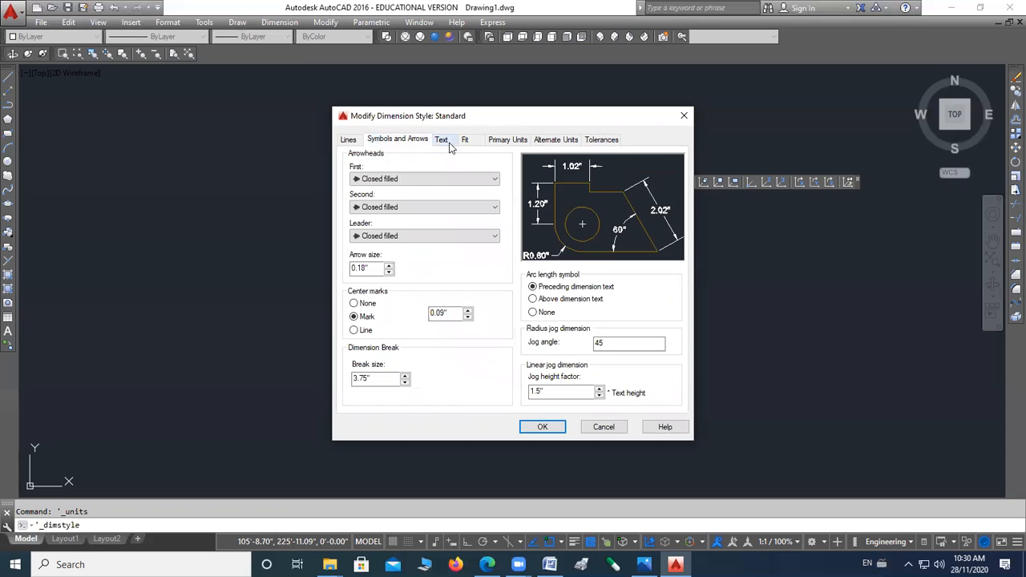
click(439, 144)
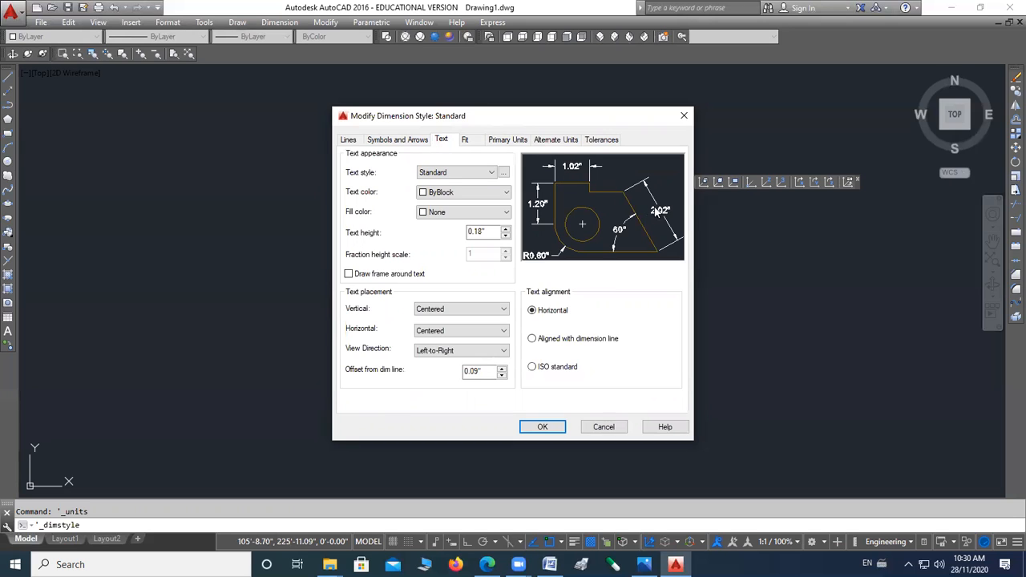
click(408, 142)
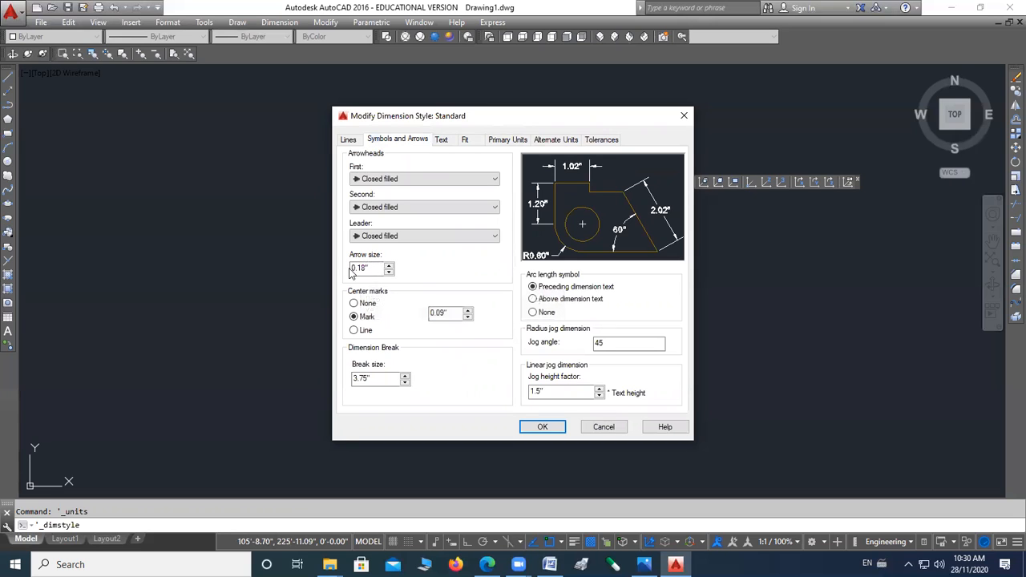
click(441, 140)
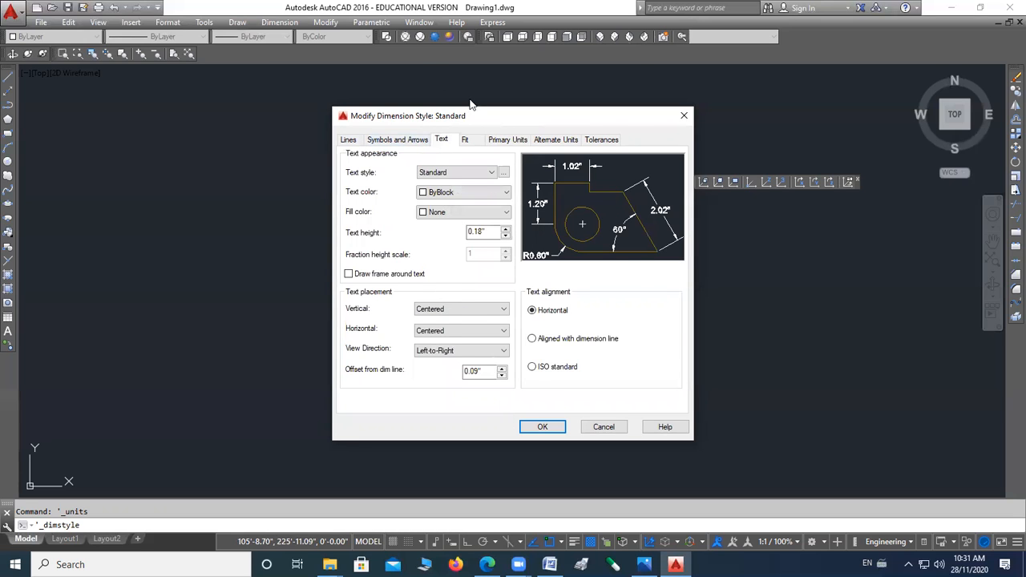
click(478, 383)
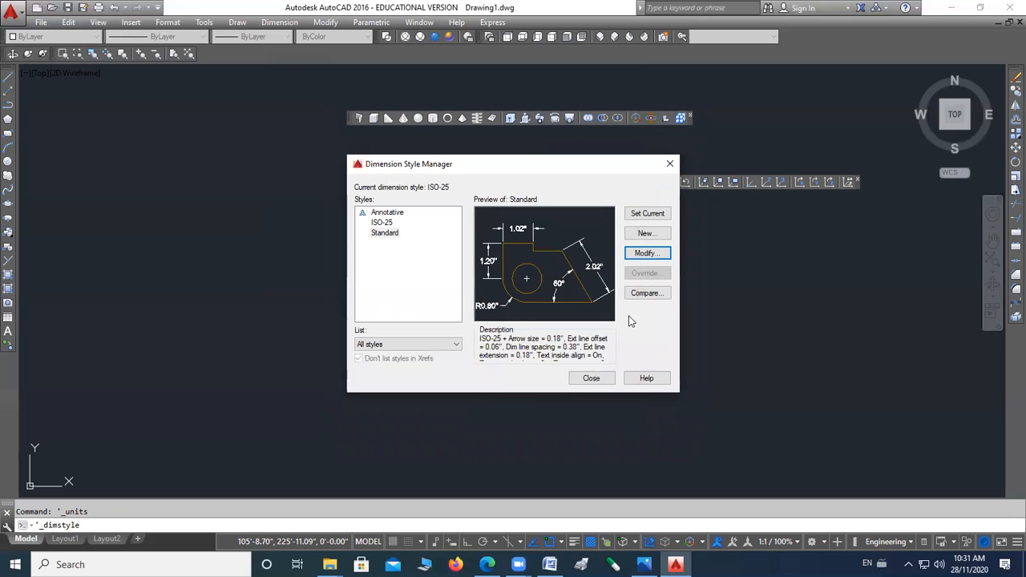
click(642, 215)
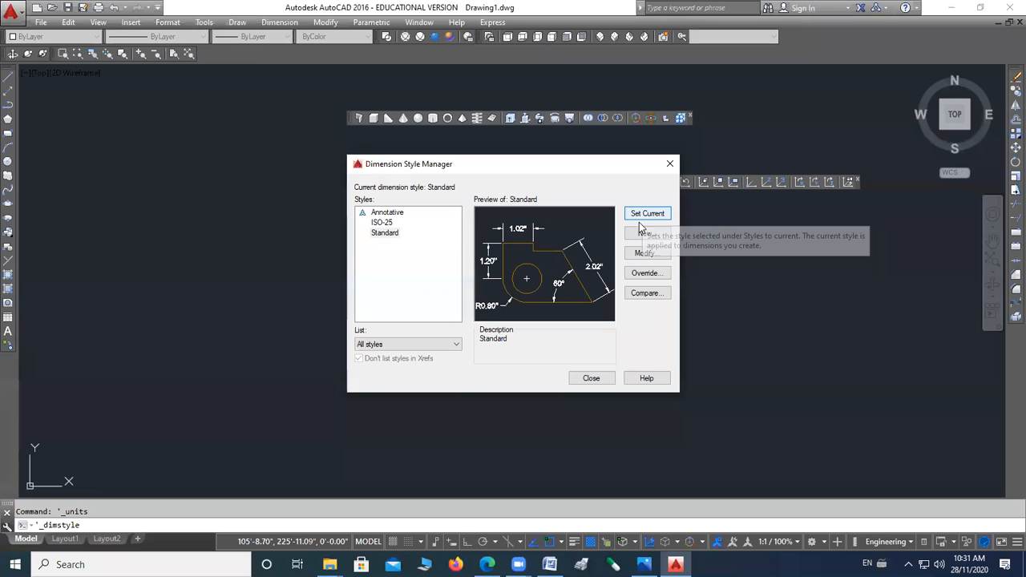
click(591, 378)
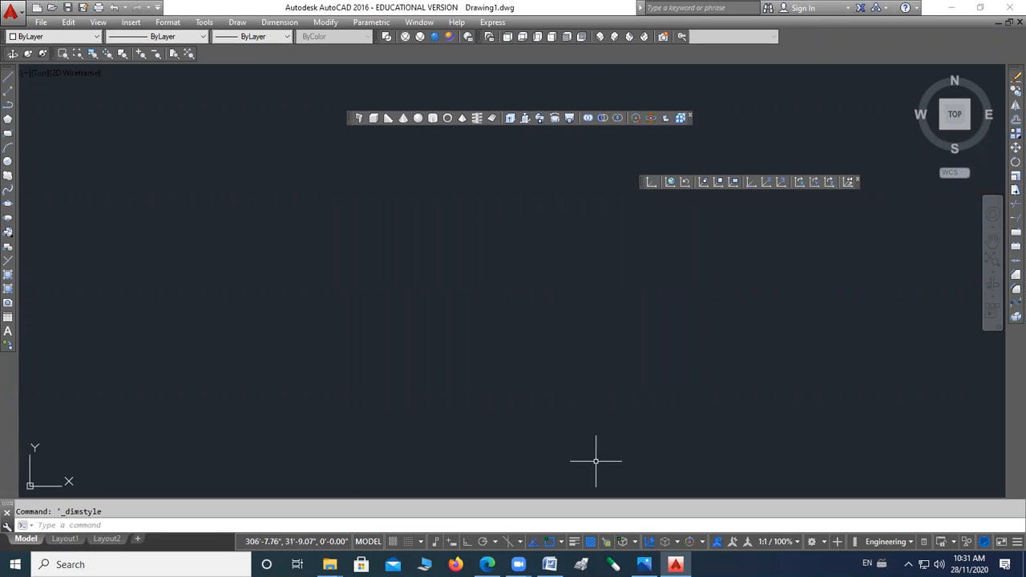
click(643, 564)
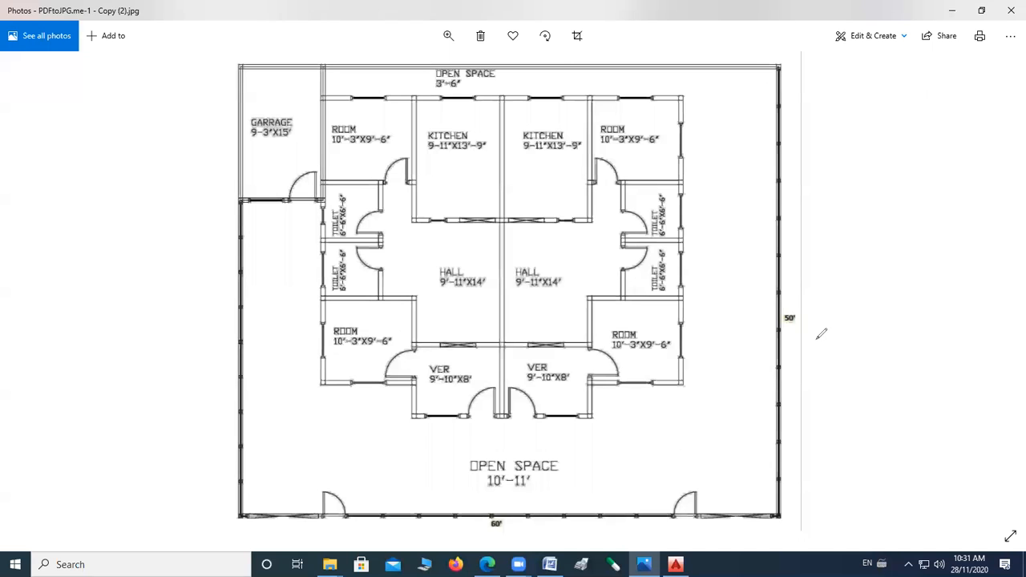
Mark the 60' and 50' dimensions and plot outline on the plan, clear the marks, and return to AutoCAD
drag(839, 303, 823, 294)
drag(510, 495, 533, 495)
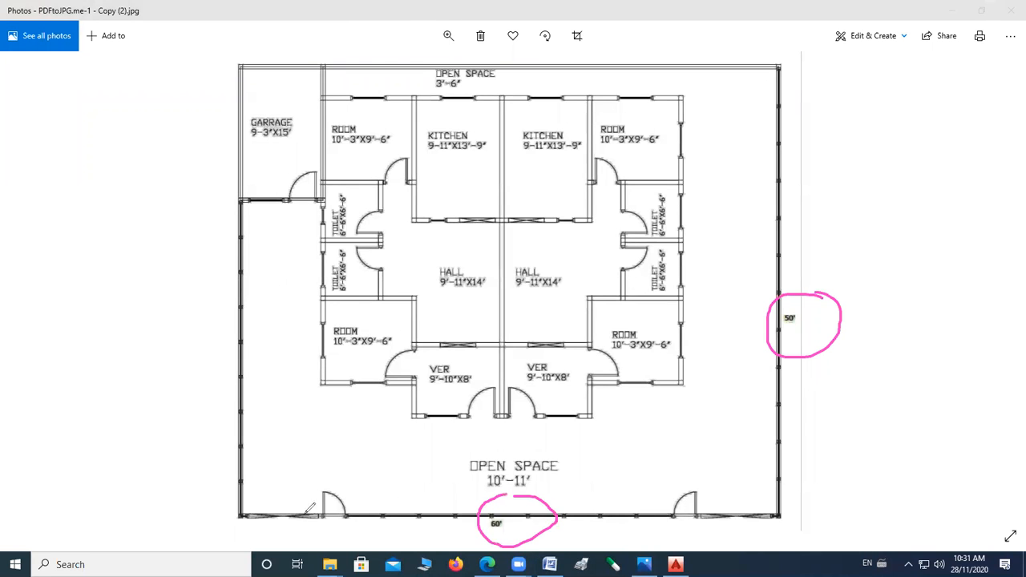
mouse_move(58, 337)
mouse_down()
mouse_move(86, 395)
mouse_move(60, 357)
mouse_move(118, 371)
mouse_up()
mouse_move(113, 321)
mouse_down()
mouse_move(231, 327)
mouse_move(294, 280)
mouse_move(303, 308)
mouse_up()
mouse_move(349, 242)
mouse_down()
mouse_move(389, 200)
mouse_move(428, 240)
mouse_move(886, 66)
mouse_up()
drag(102, 502, 657, 295)
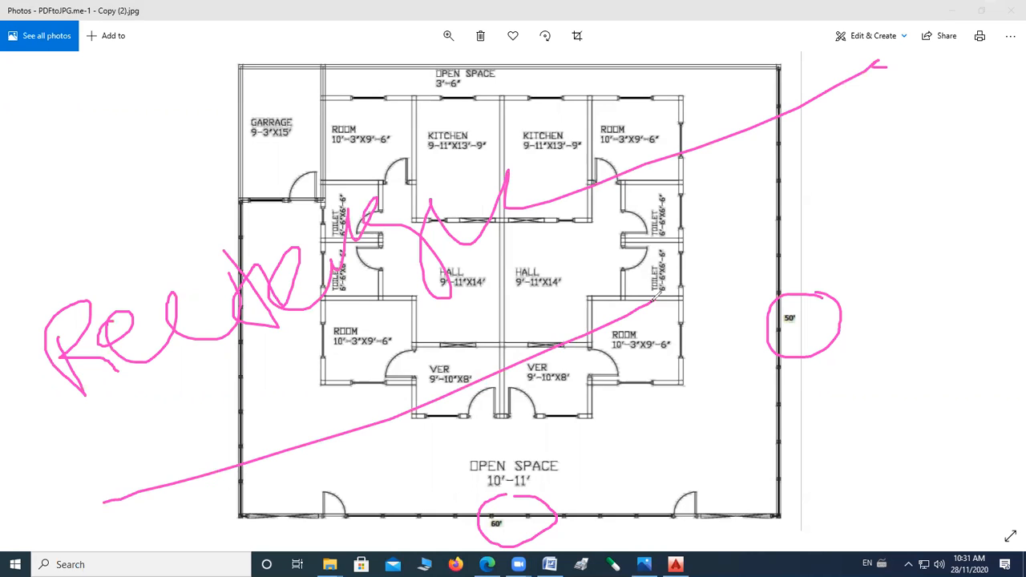
key(ctrl+z)
key(ctrl+z)
key(ctrl+z)
key(ctrl+z)
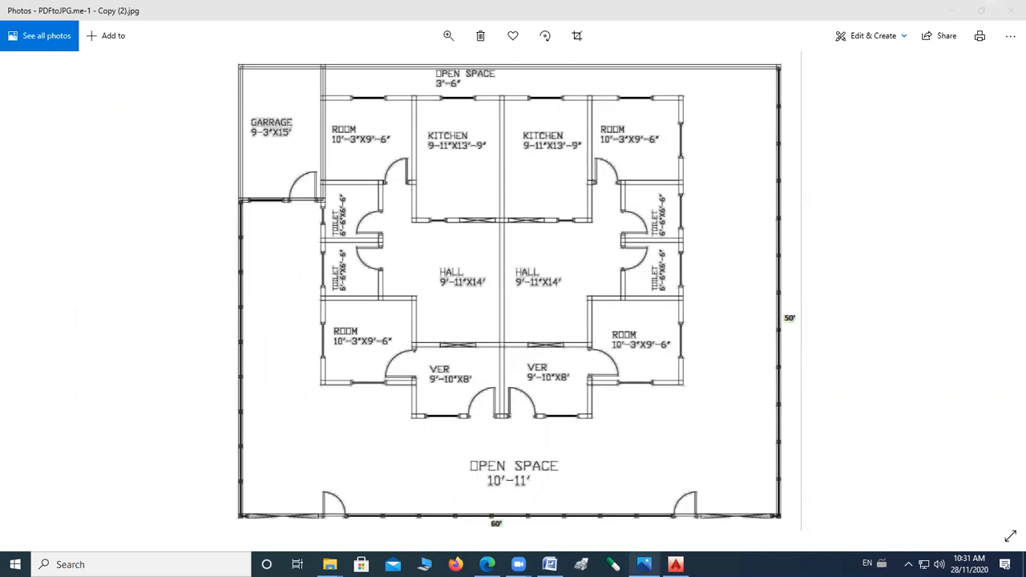
click(678, 558)
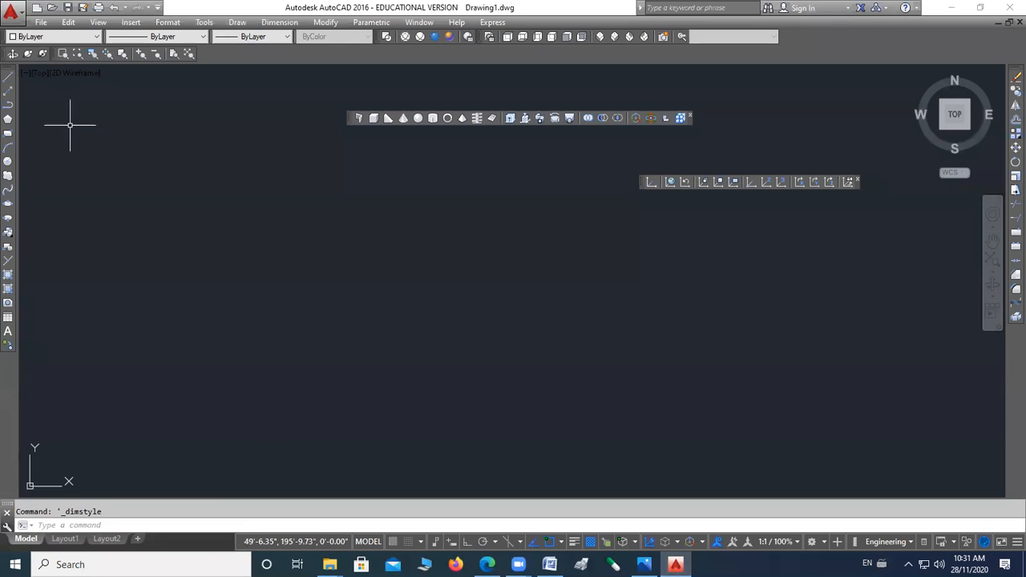
Switch to Top view and dock the floating UCS and 3D toolbars
click(508, 37)
click(640, 180)
drag(642, 183, 647, 65)
mouse_move(349, 117)
mouse_down()
mouse_move(327, 56)
mouse_move(351, 61)
mouse_up()
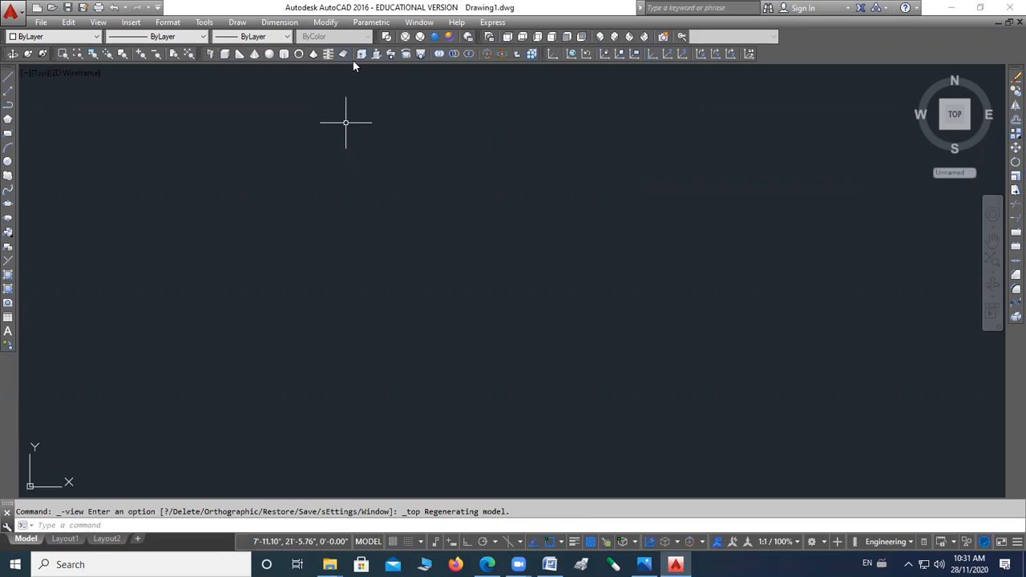
Start a rectangle at a picked corner using the Dimensions option
click(9, 135)
click(303, 394)
text(d)
key(Return)
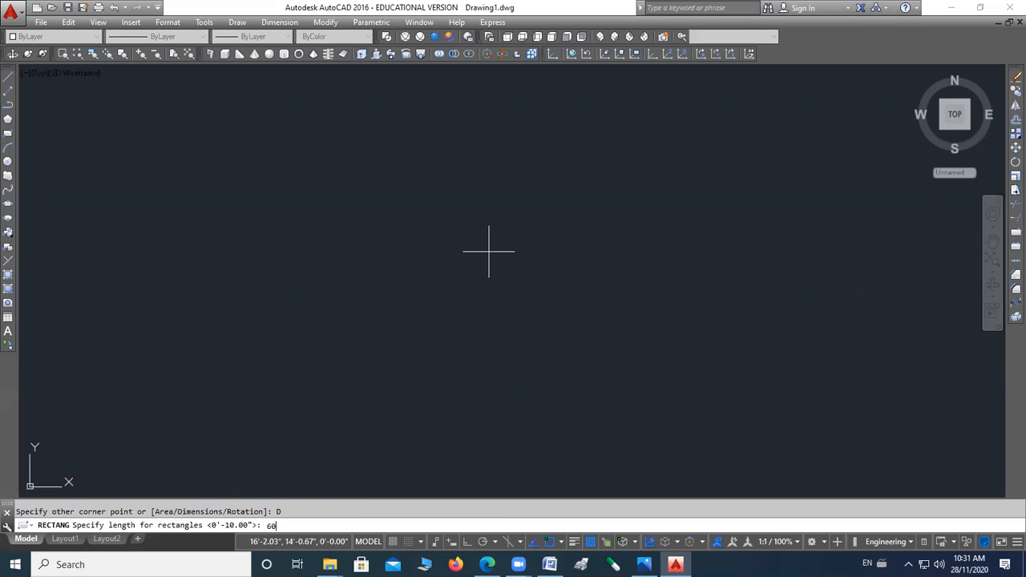
Enter 60' as the rectangle's length
mouse_move(263, 495)
mouse_down()
mouse_move(301, 490)
mouse_move(290, 513)
mouse_up()
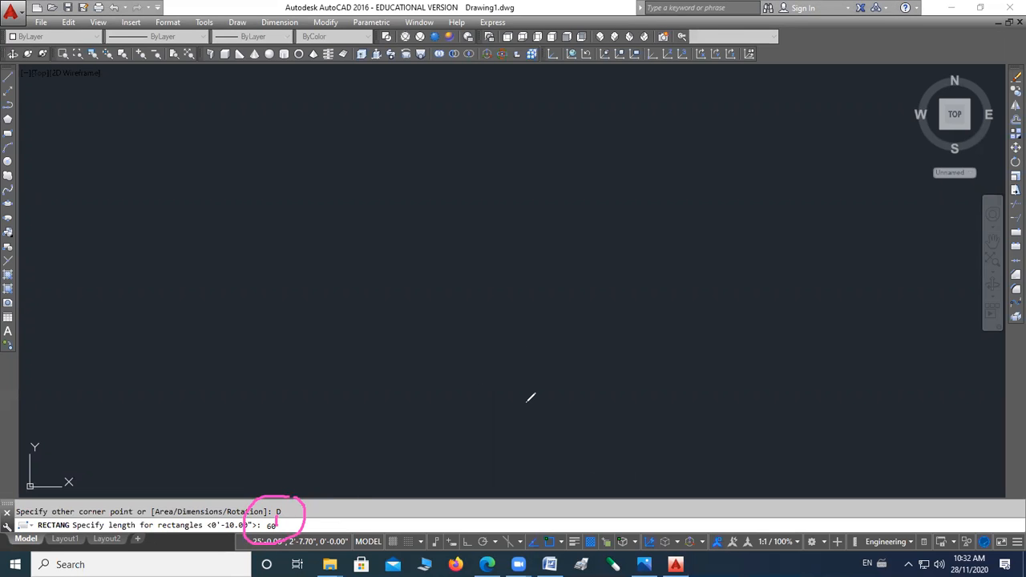
mouse_move(622, 273)
mouse_down()
mouse_move(607, 290)
mouse_move(621, 318)
mouse_move(656, 290)
mouse_move(666, 309)
mouse_move(680, 291)
mouse_move(680, 305)
mouse_move(707, 279)
mouse_up()
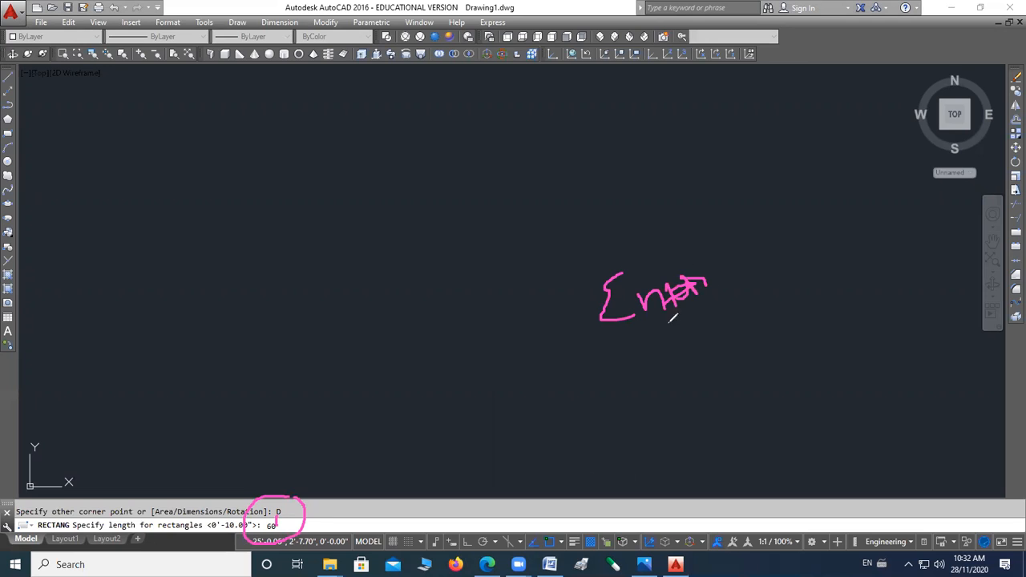
mouse_move(542, 304)
mouse_down()
mouse_move(572, 293)
mouse_move(536, 350)
mouse_move(529, 318)
mouse_up()
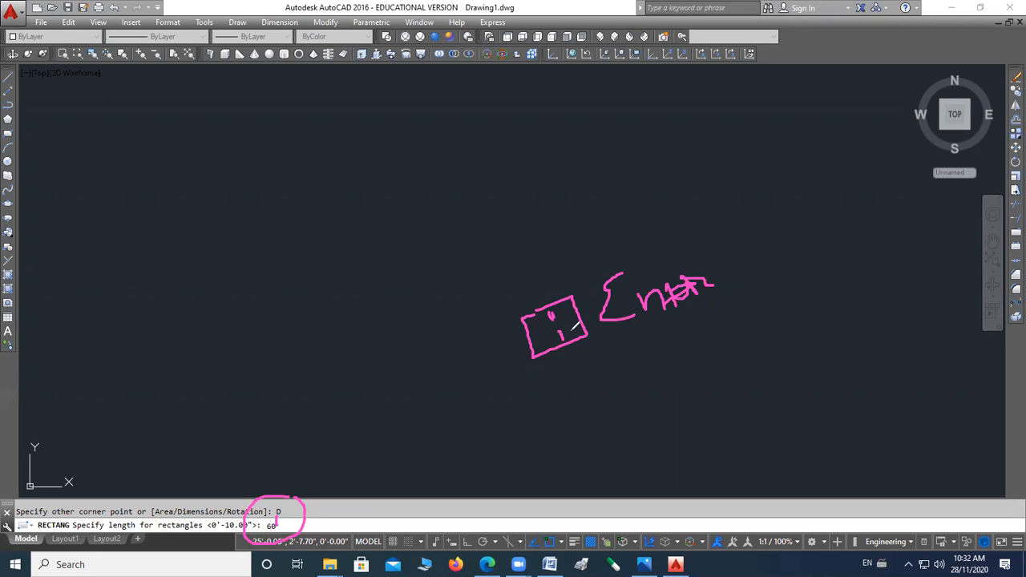
drag(567, 336, 617, 273)
mouse_move(552, 314)
mouse_down()
mouse_move(561, 300)
mouse_move(561, 315)
mouse_up()
drag(610, 350, 615, 389)
mouse_move(637, 339)
mouse_down()
mouse_move(654, 364)
mouse_move(612, 345)
mouse_up()
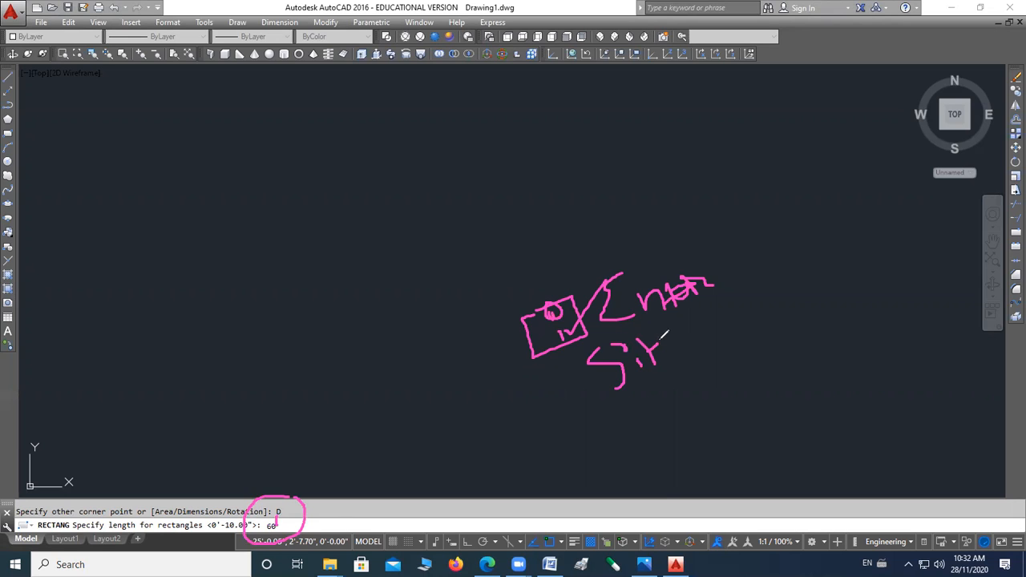
drag(673, 349, 679, 336)
mouse_move(739, 271)
mouse_down()
mouse_move(753, 296)
mouse_move(770, 279)
mouse_up()
mouse_move(704, 277)
mouse_down()
mouse_move(710, 269)
mouse_move(803, 292)
mouse_move(712, 343)
mouse_up()
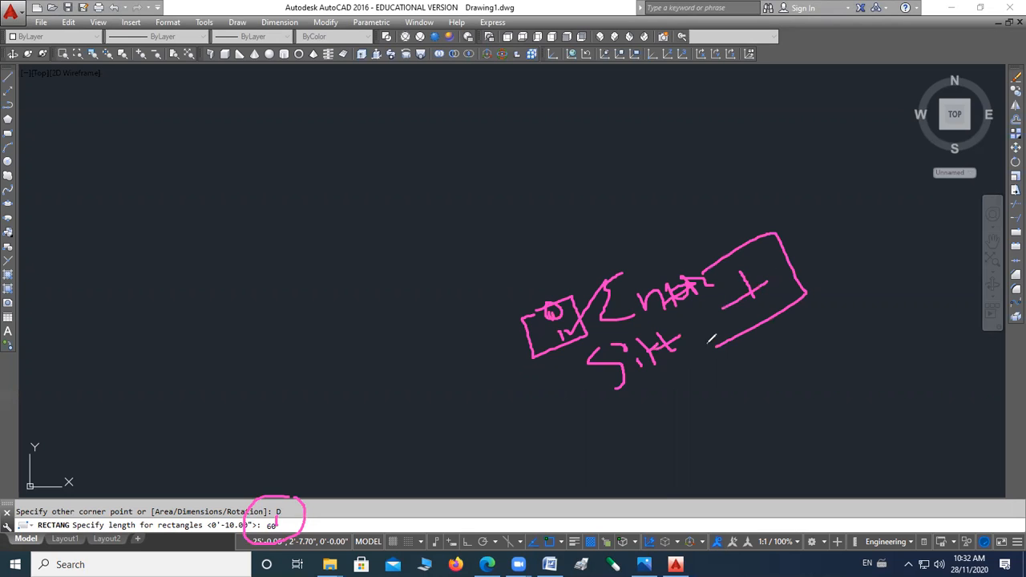
mouse_move(561, 298)
mouse_down()
mouse_move(733, 201)
mouse_move(745, 239)
mouse_up()
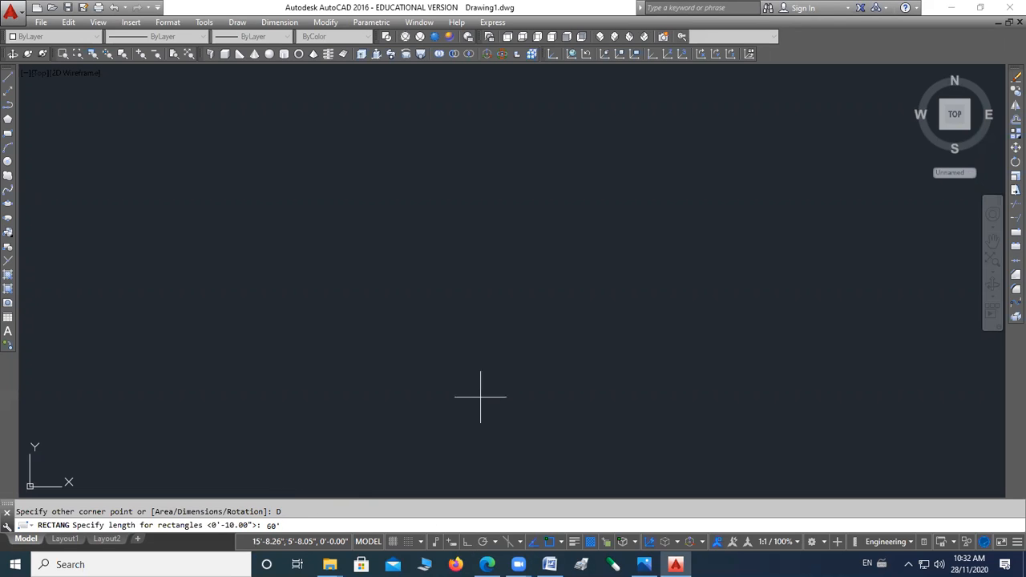
key(Return)
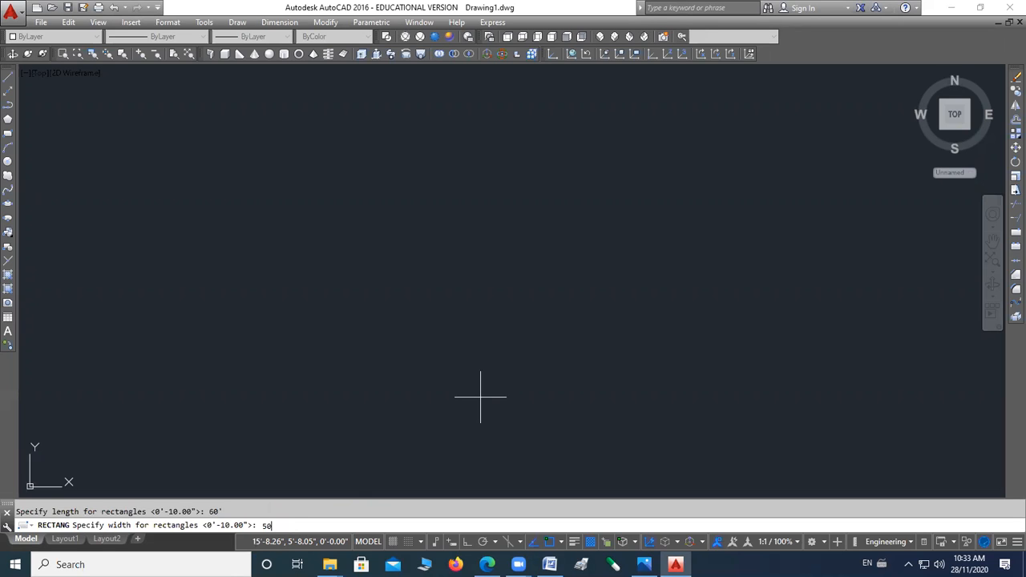
Enter the 50' width, place the rectangle's opposite corner, and start the Offset command
key(Return)
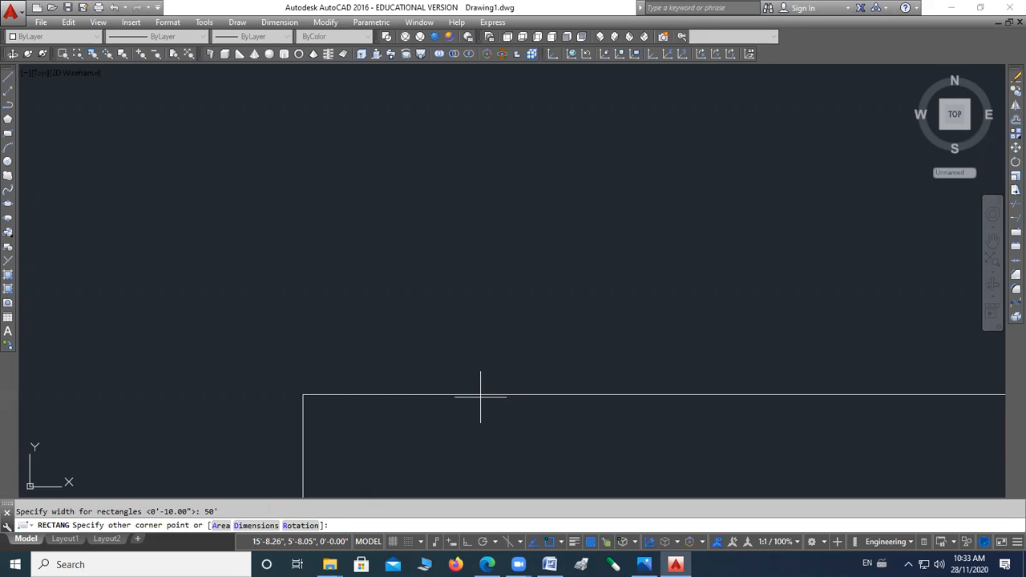
scroll(382, 325, down, 4)
scroll(444, 280, up, 2)
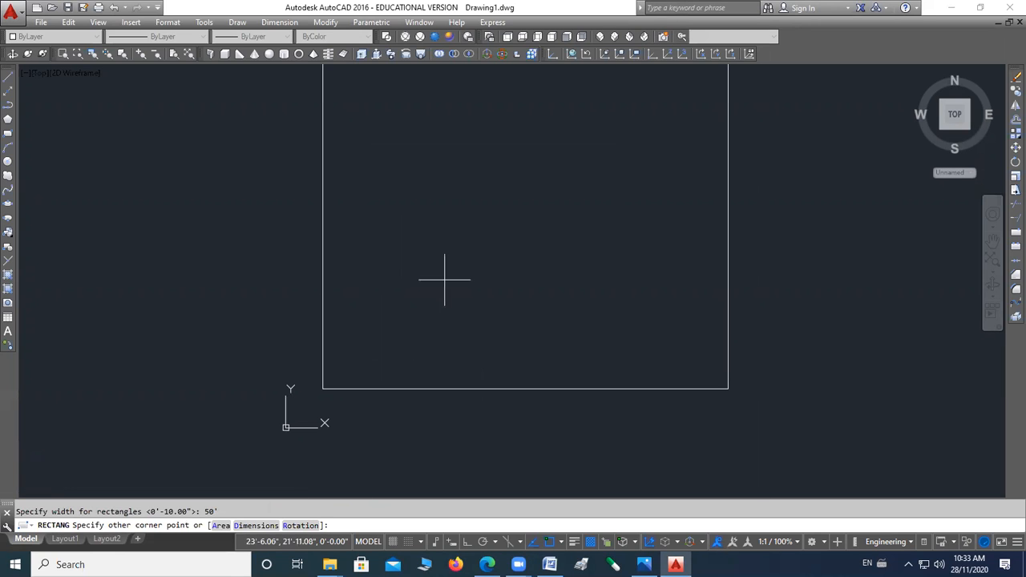
scroll(441, 321, down, 2)
click(437, 293)
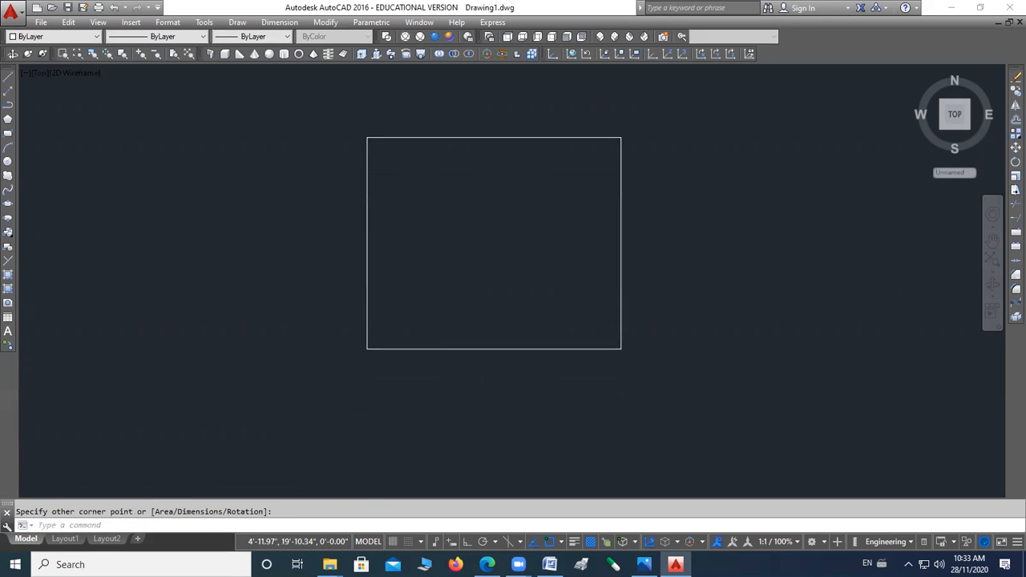
scroll(356, 349, down, 2)
scroll(391, 267, up, 2)
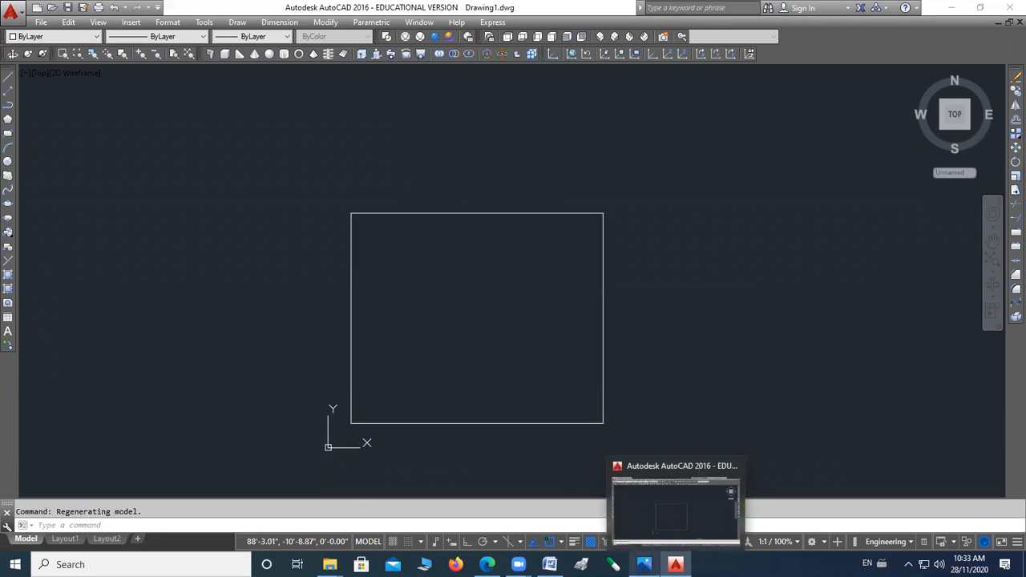
click(293, 520)
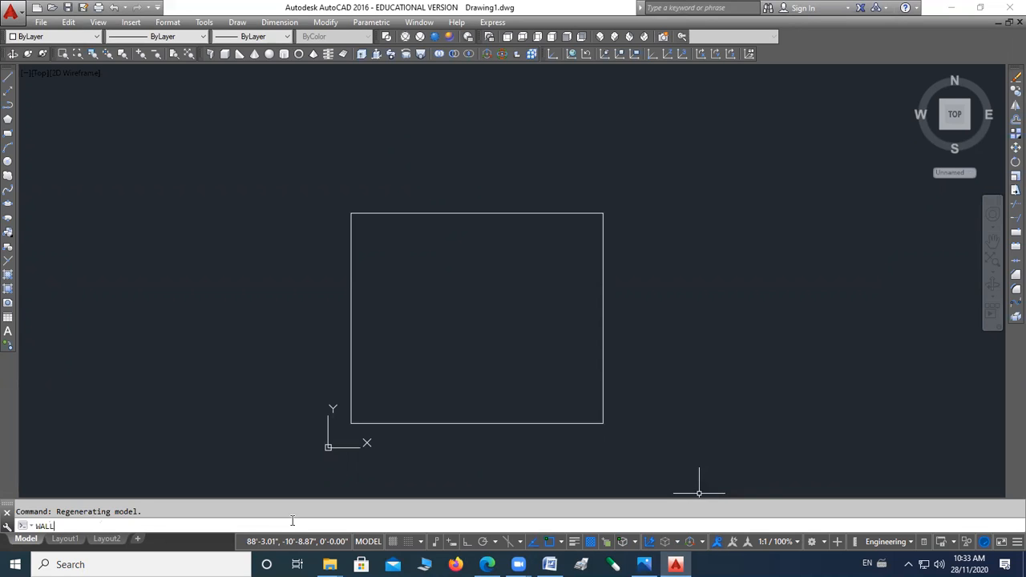
key(Return)
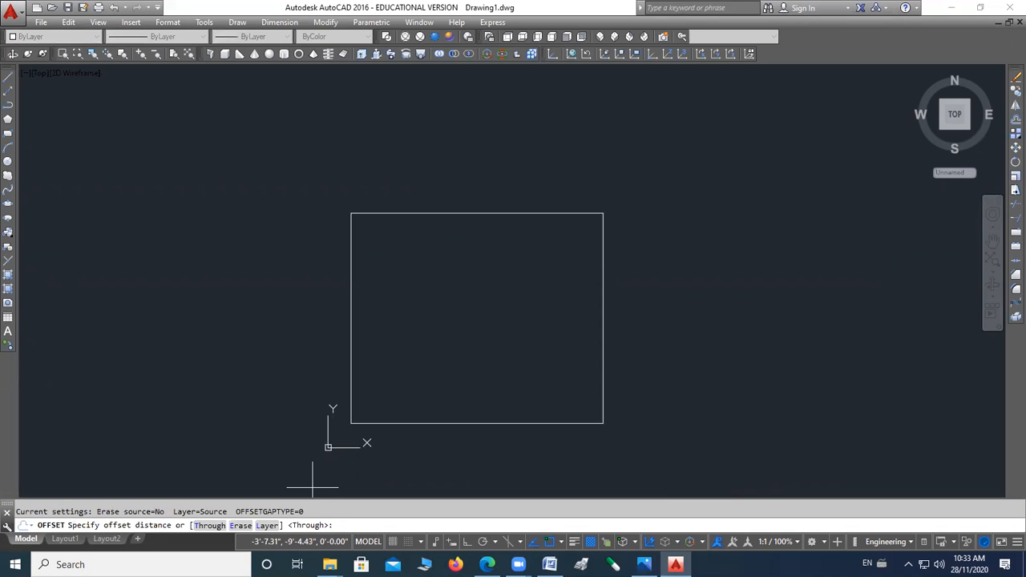
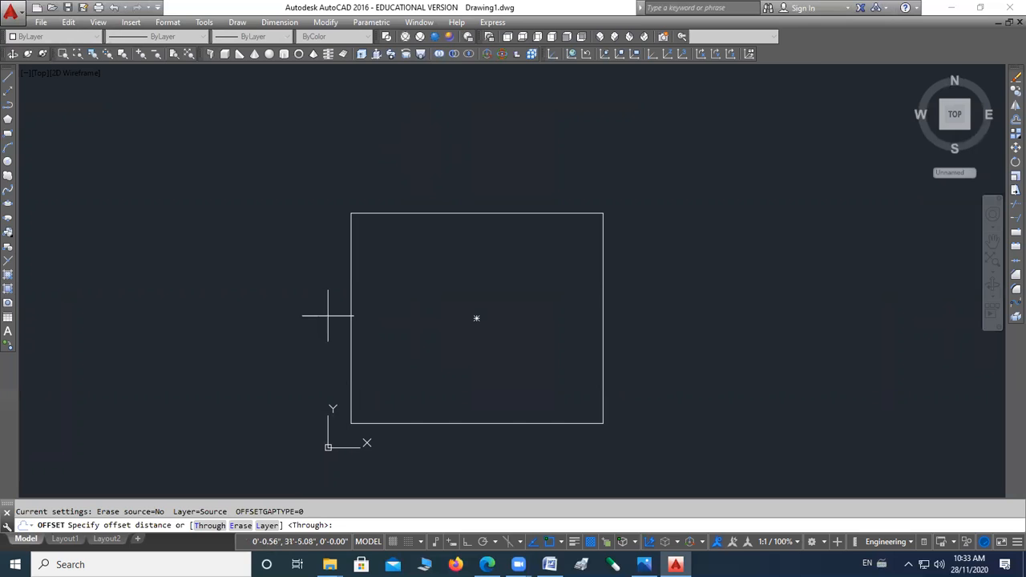
Cancel the pending Offset command, leaving the plot rectangle unchanged
scroll(414, 396, up, 4)
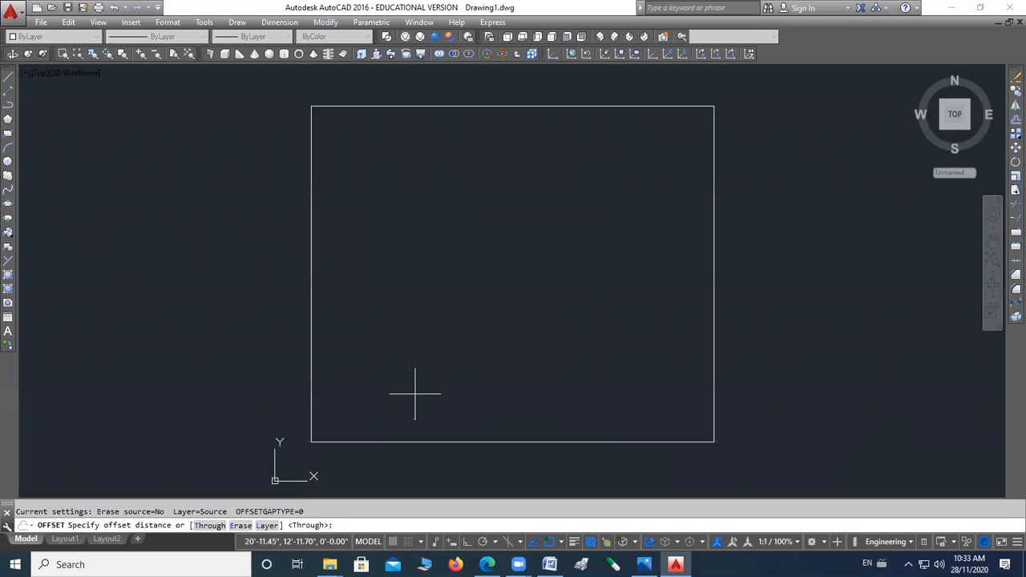
scroll(430, 392, down, 2)
key(Escape)
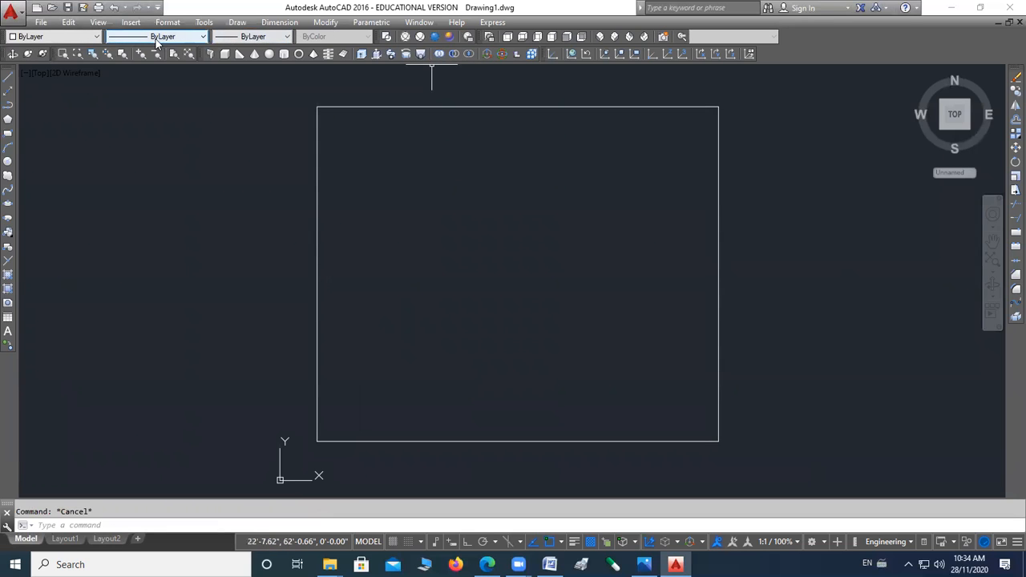
Make red the current colour and add a 60' linear dimension along the plot's top edge
click(79, 36)
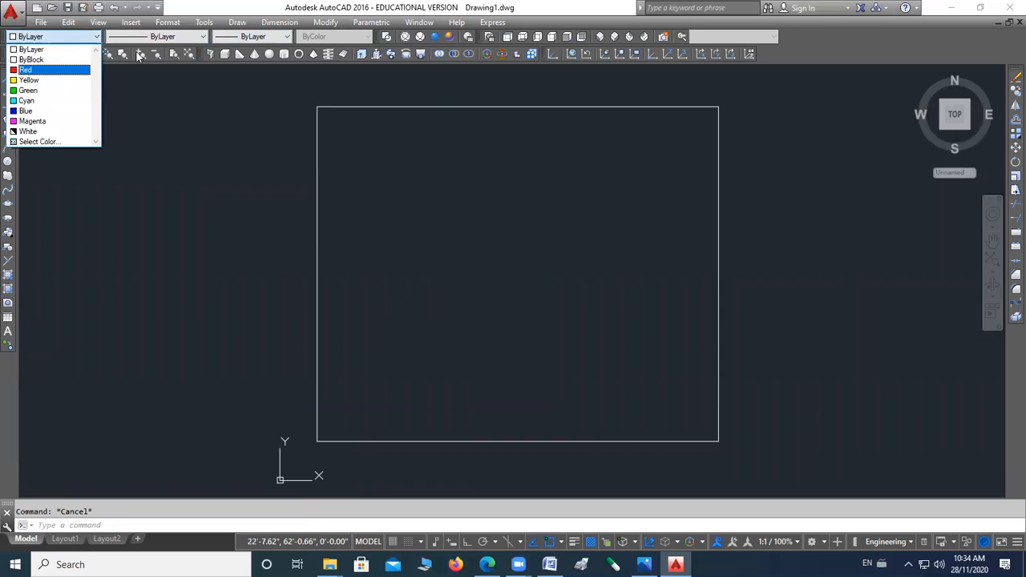
click(50, 70)
click(279, 22)
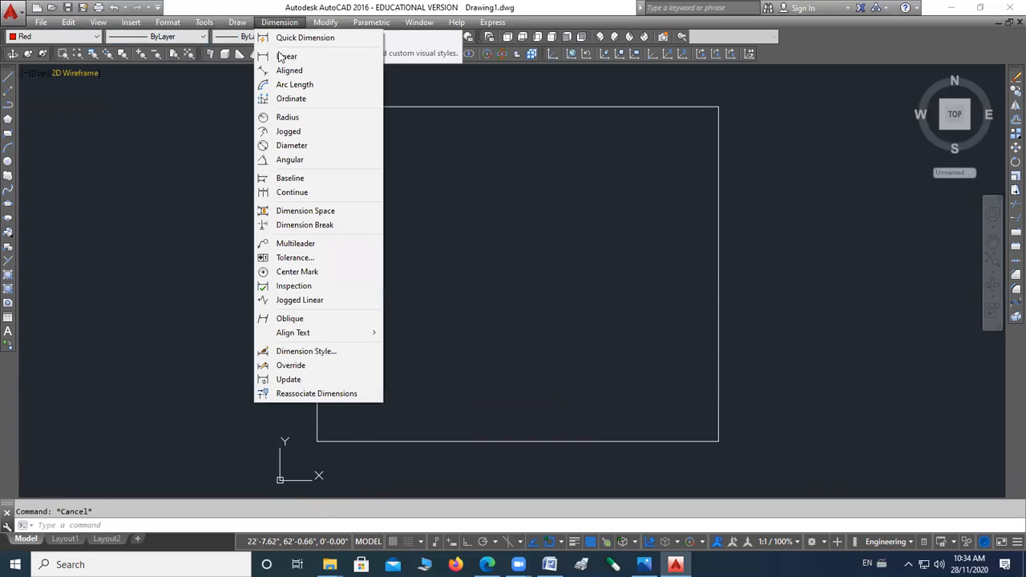
click(285, 56)
click(318, 107)
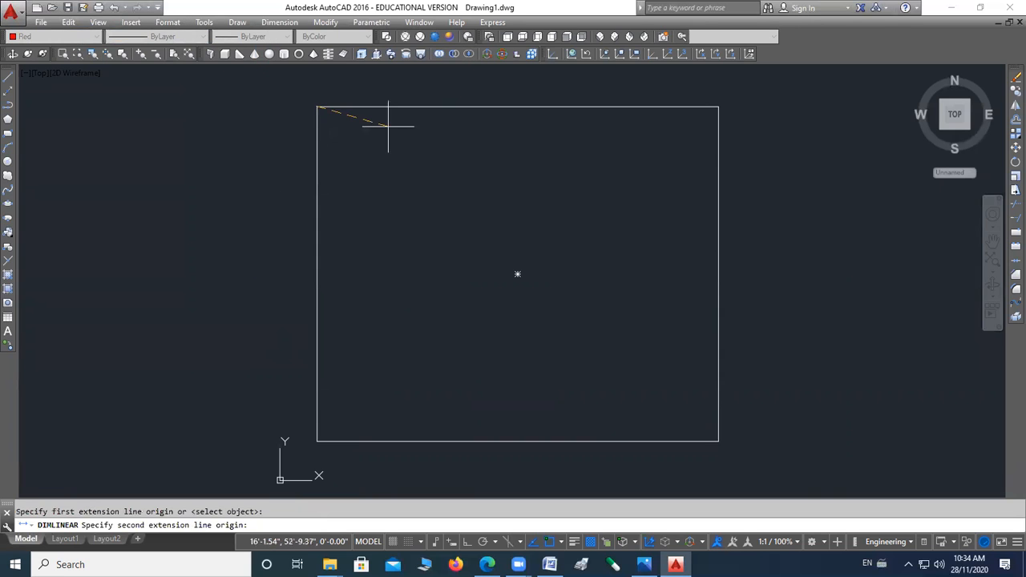
click(718, 106)
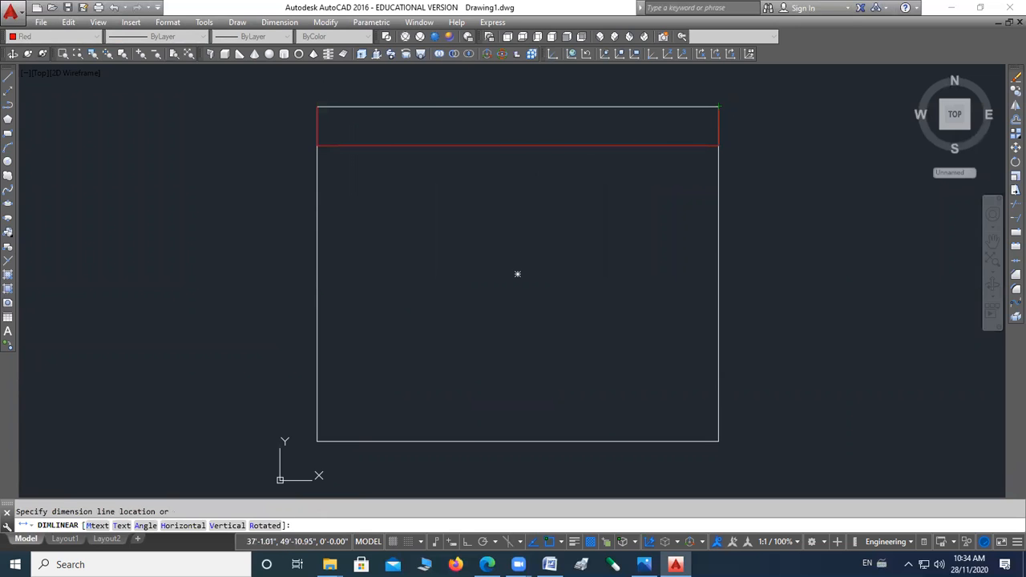
click(561, 145)
Add a 50' linear dimension down the plot's right edge
key(Return)
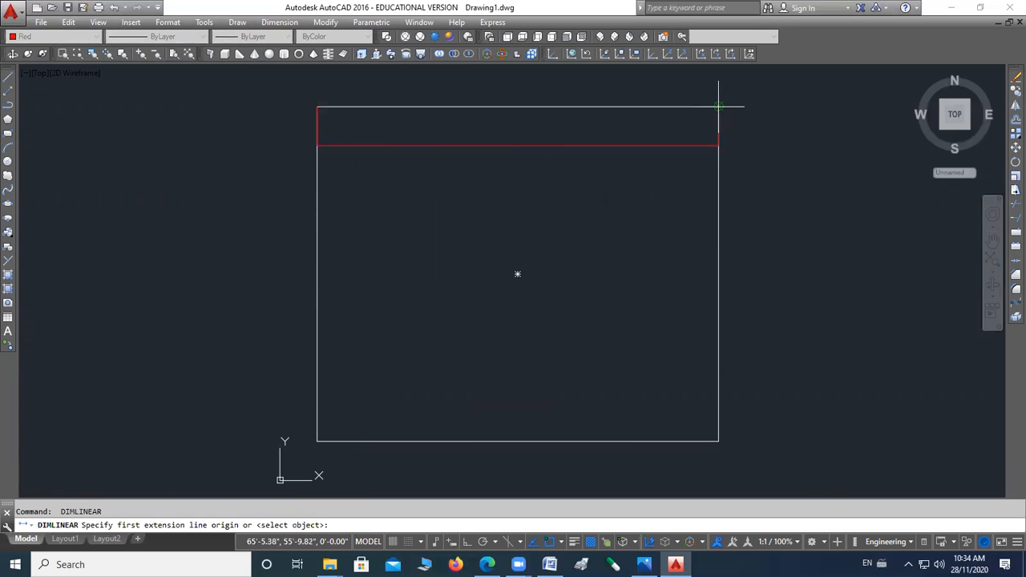
click(718, 106)
scroll(718, 106, down, 4)
click(715, 263)
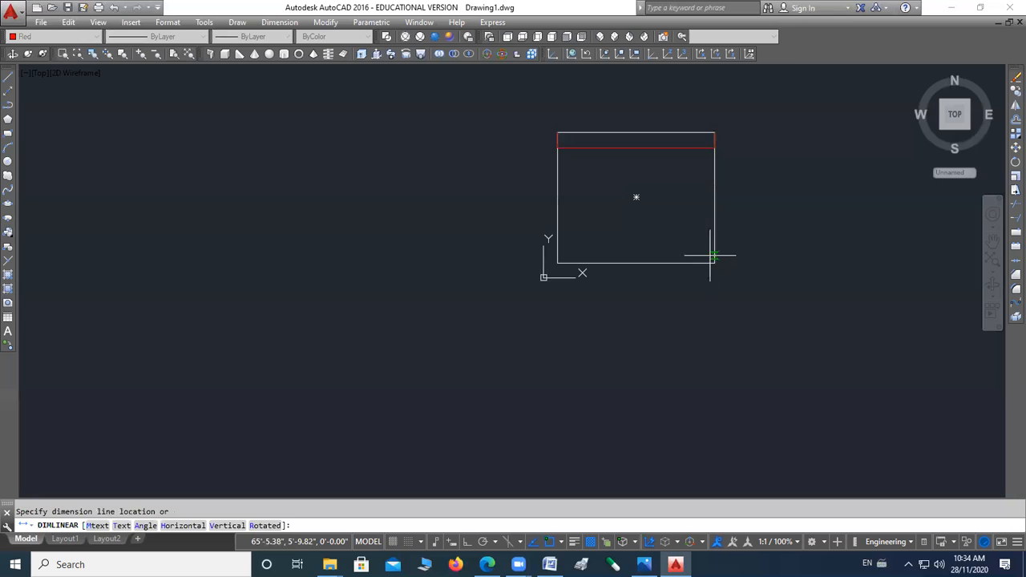
click(694, 196)
scroll(641, 148, up, 5)
scroll(570, 197, down, 5)
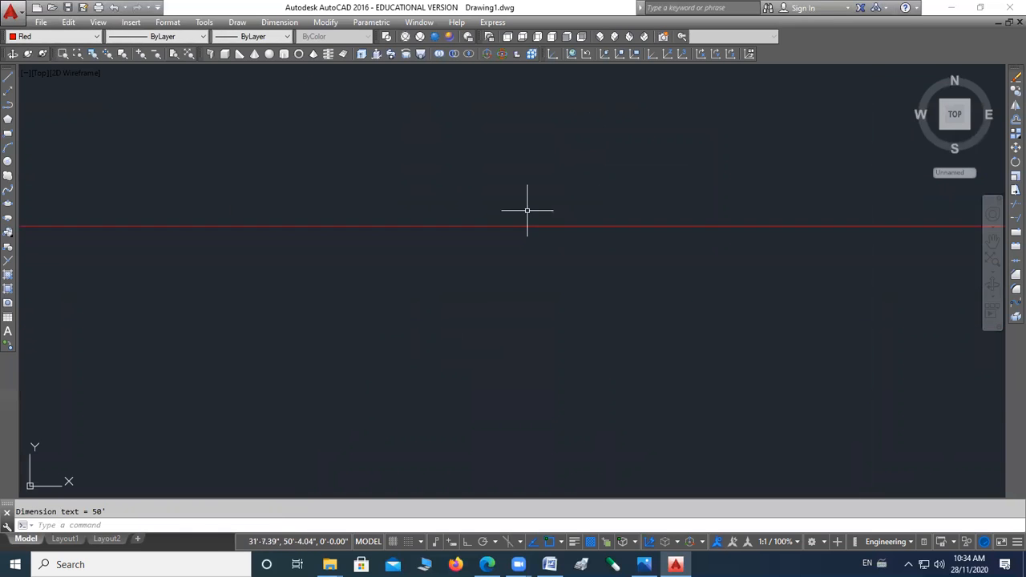
scroll(608, 243, up, 3)
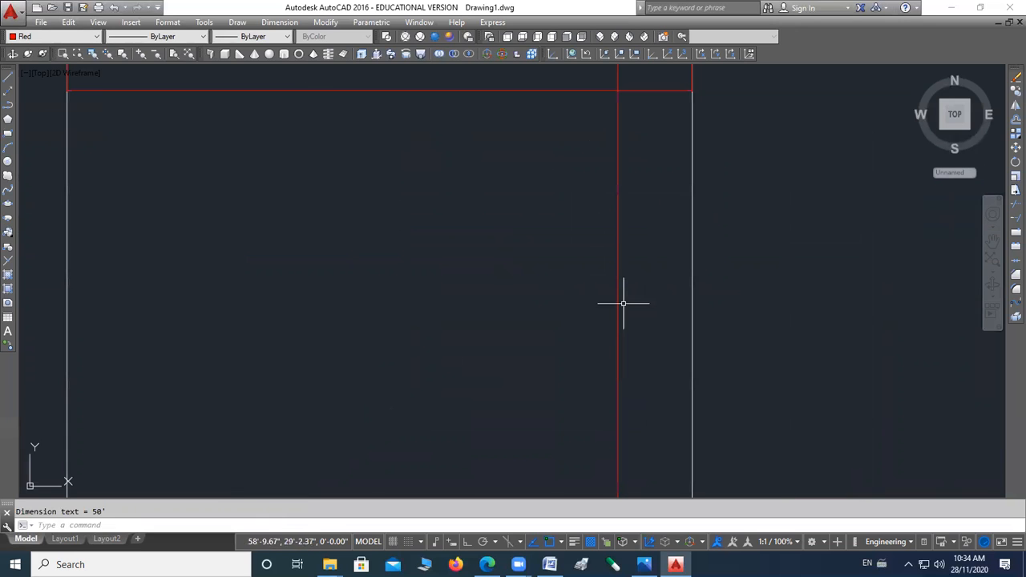
click(617, 232)
scroll(629, 295, up, 4)
scroll(543, 247, up, 4)
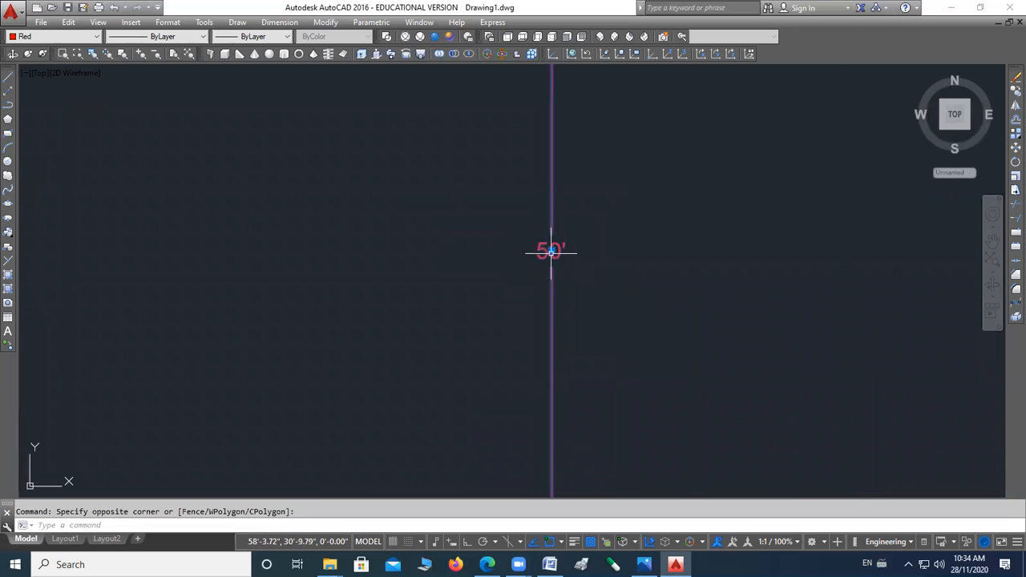
scroll(563, 268, down, 8)
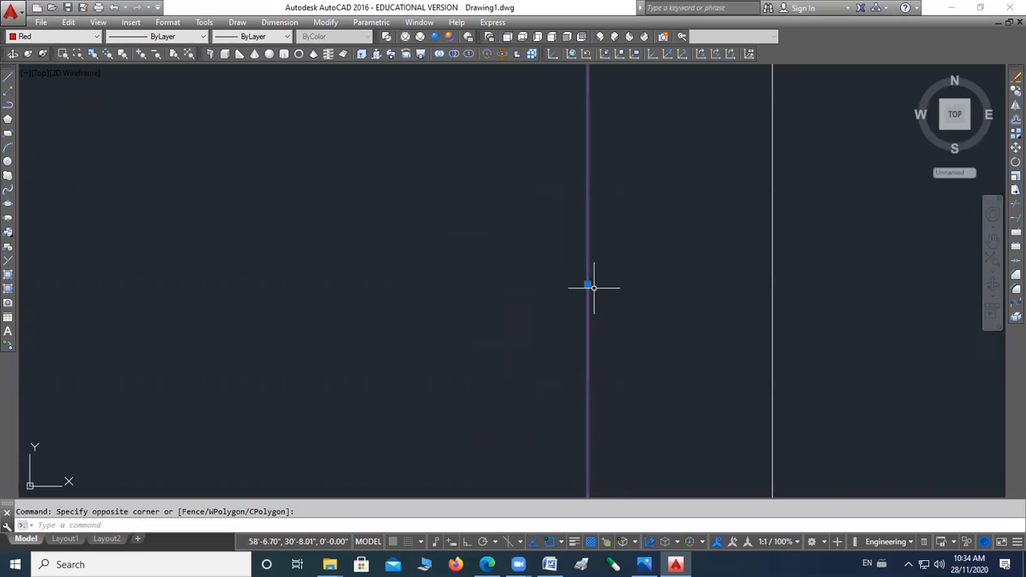
key(Escape)
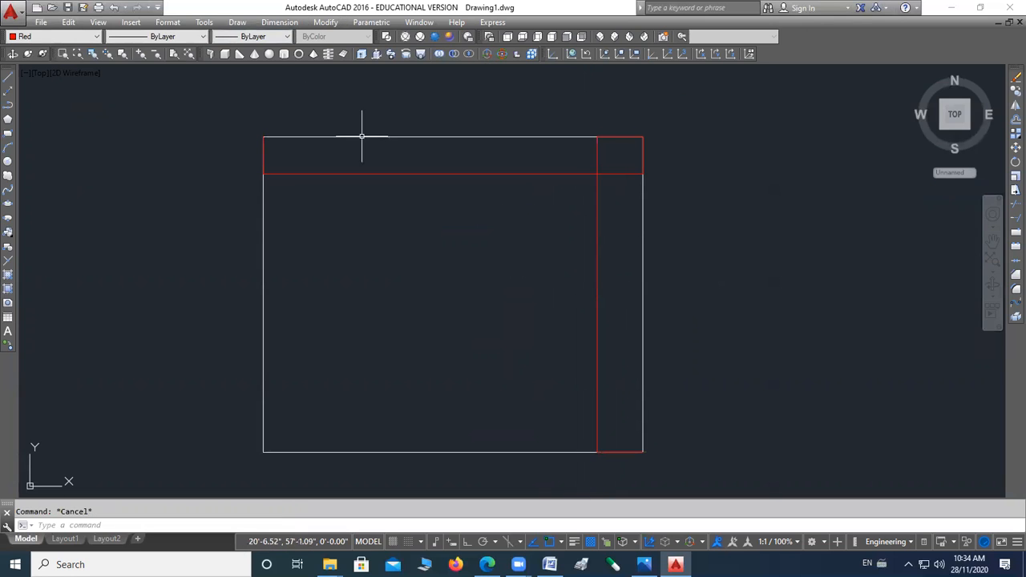
Modify the Standard style in Dimension Style Manager to text height 1 and arrow size 1, then close it
click(169, 24)
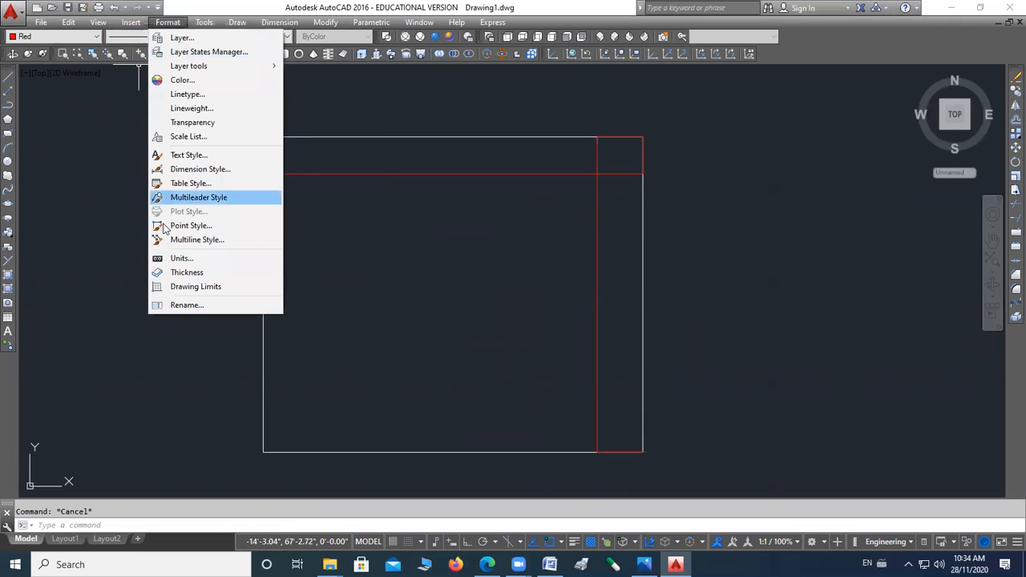
click(212, 173)
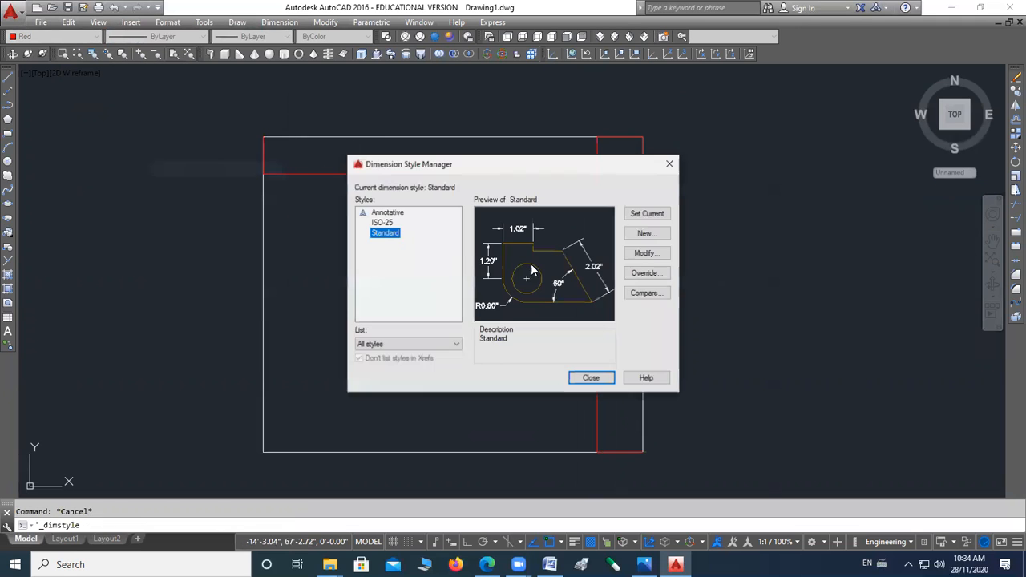
click(641, 253)
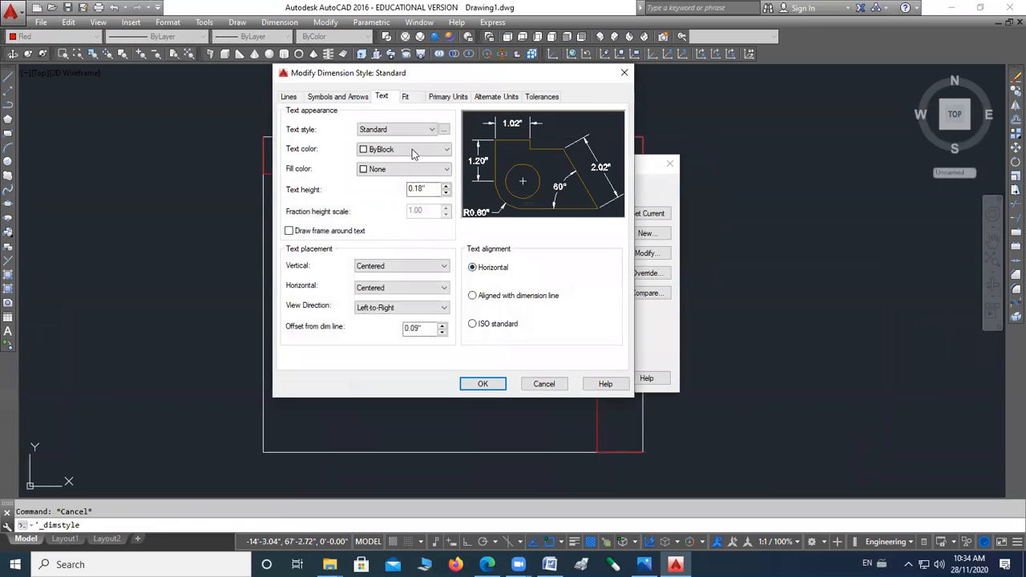
drag(428, 189, 383, 181)
text(11)
click(358, 97)
drag(311, 227, 263, 225)
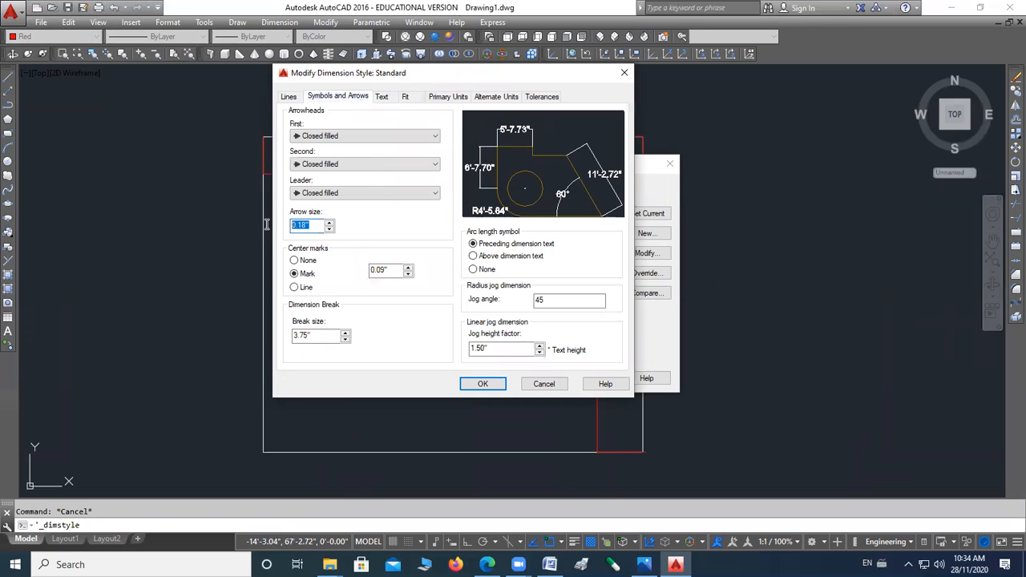
text(1)
click(482, 385)
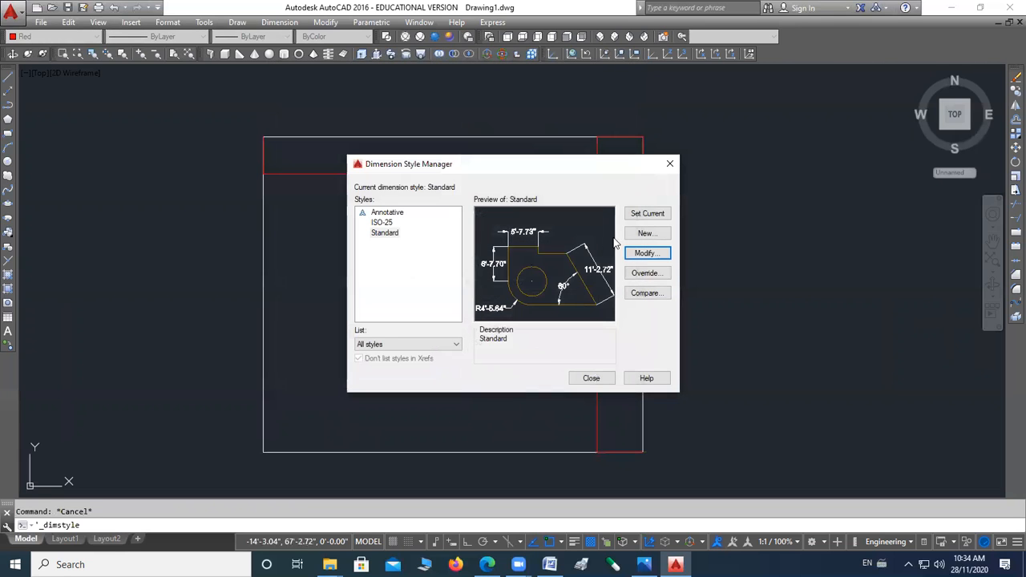
click(590, 378)
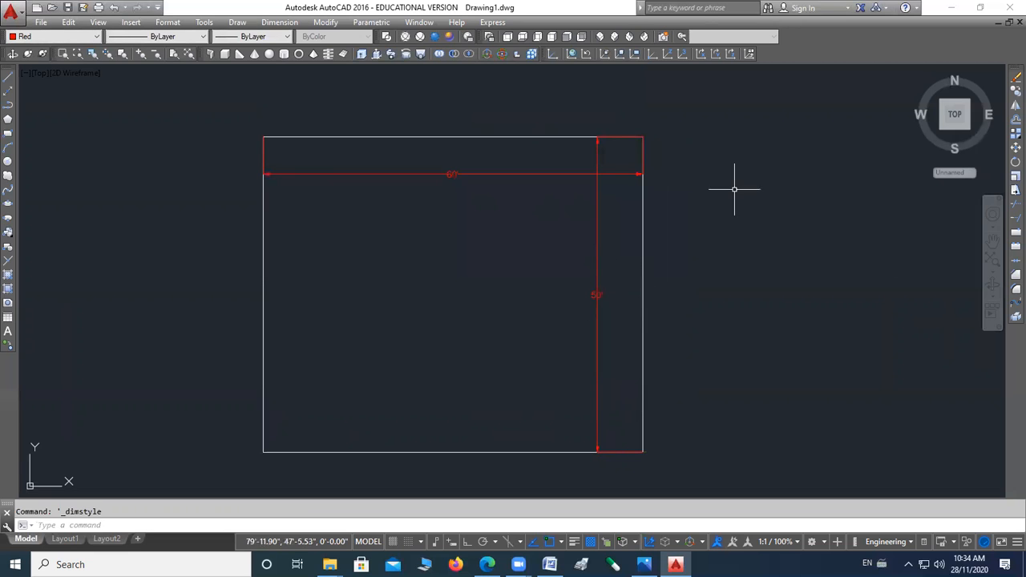
Reposition the dimension lines, 50' outward to the right and 60' up above the top edge, then deselect
click(617, 271)
click(597, 293)
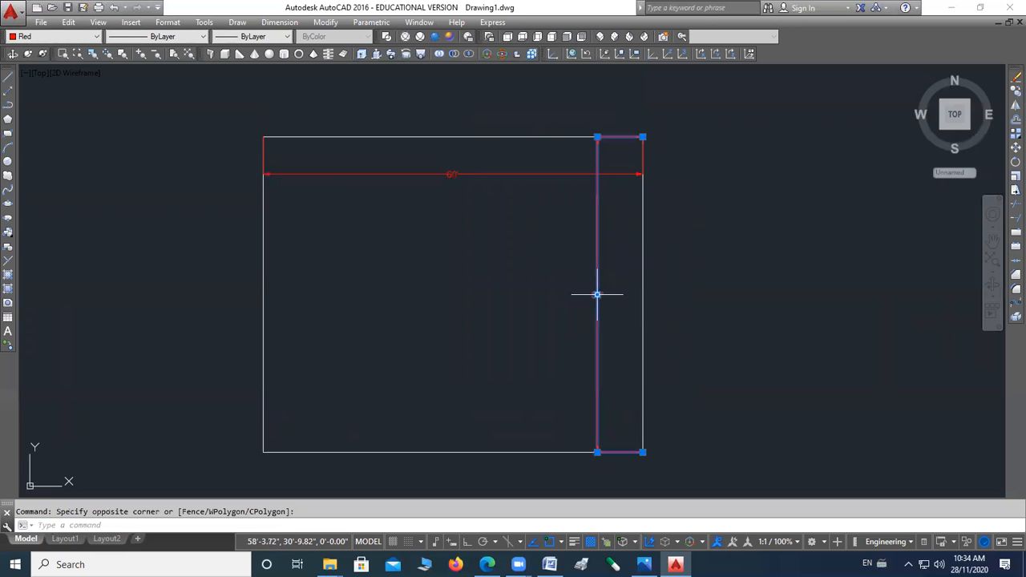
click(598, 293)
click(679, 294)
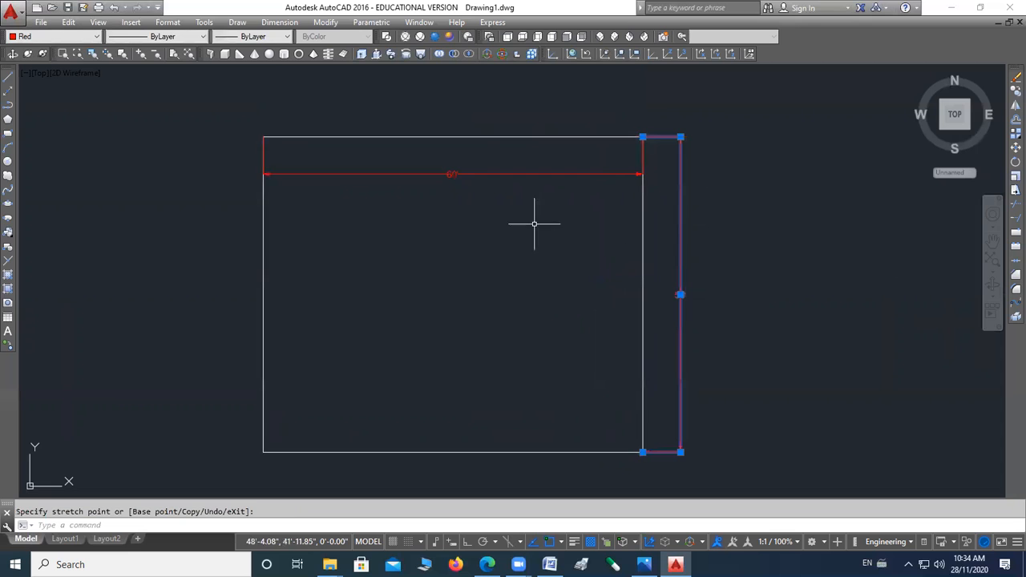
click(454, 174)
click(453, 174)
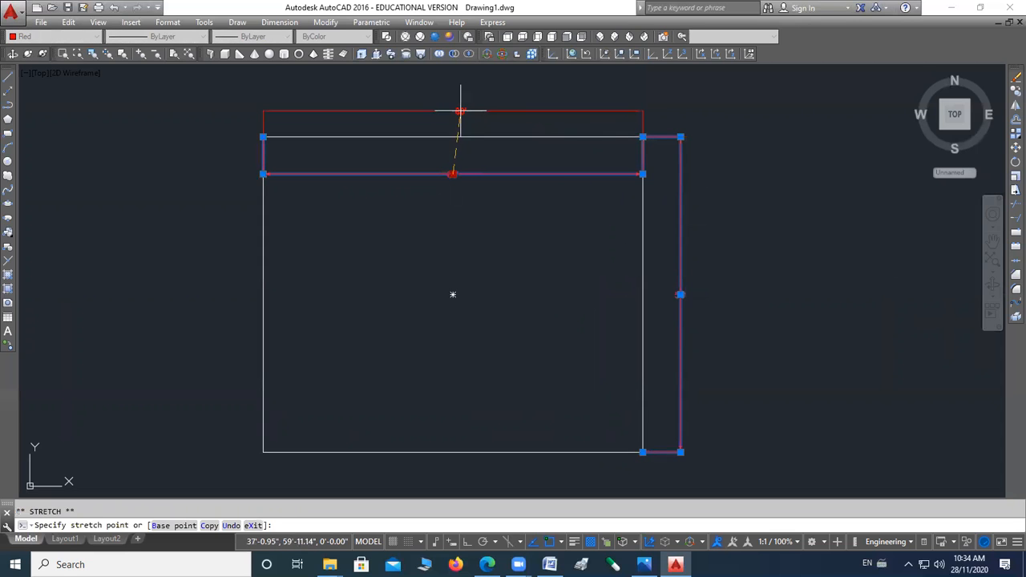
click(450, 111)
key(Escape)
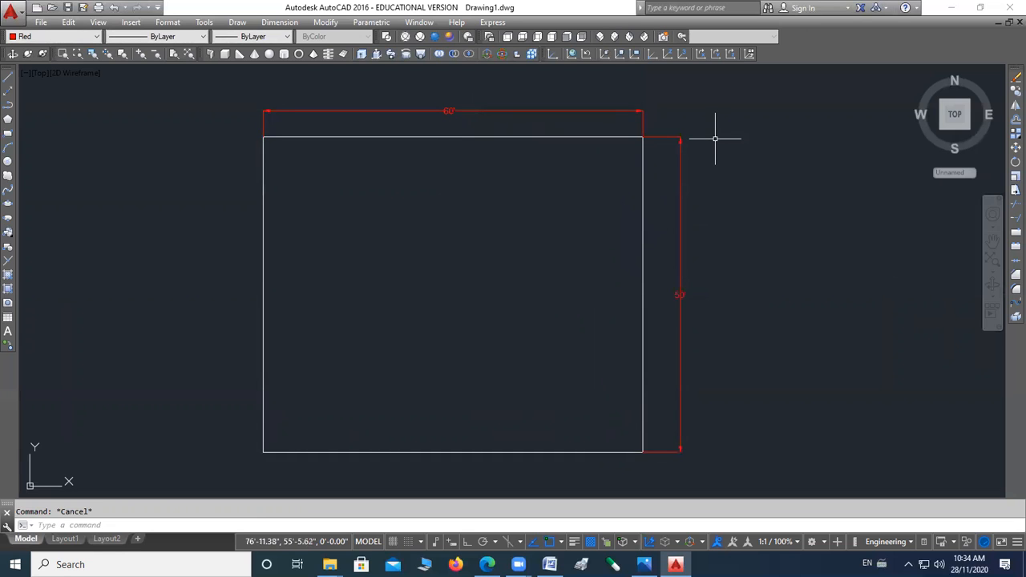
scroll(438, 110, up, 2)
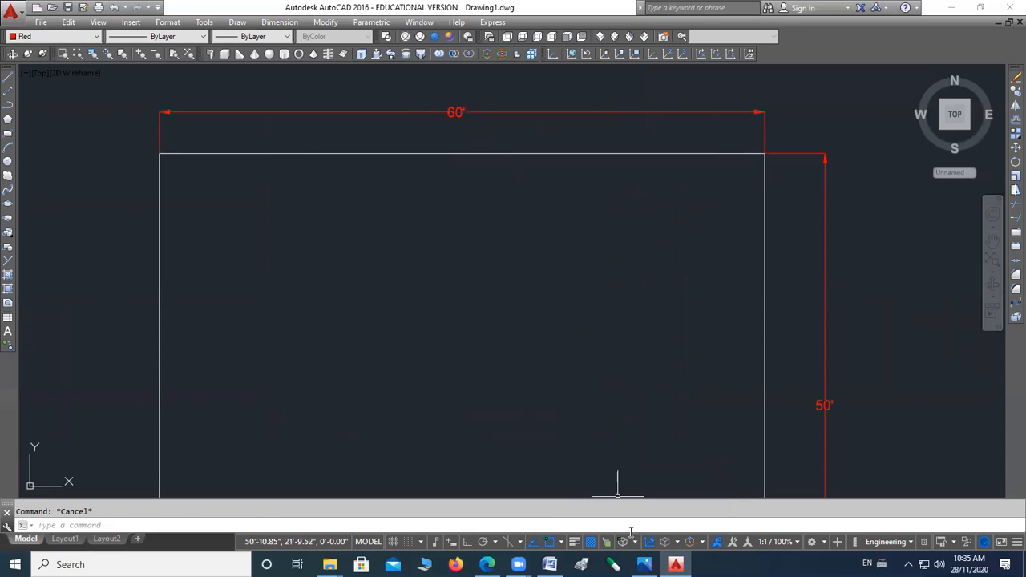
scroll(600, 160, down, 1)
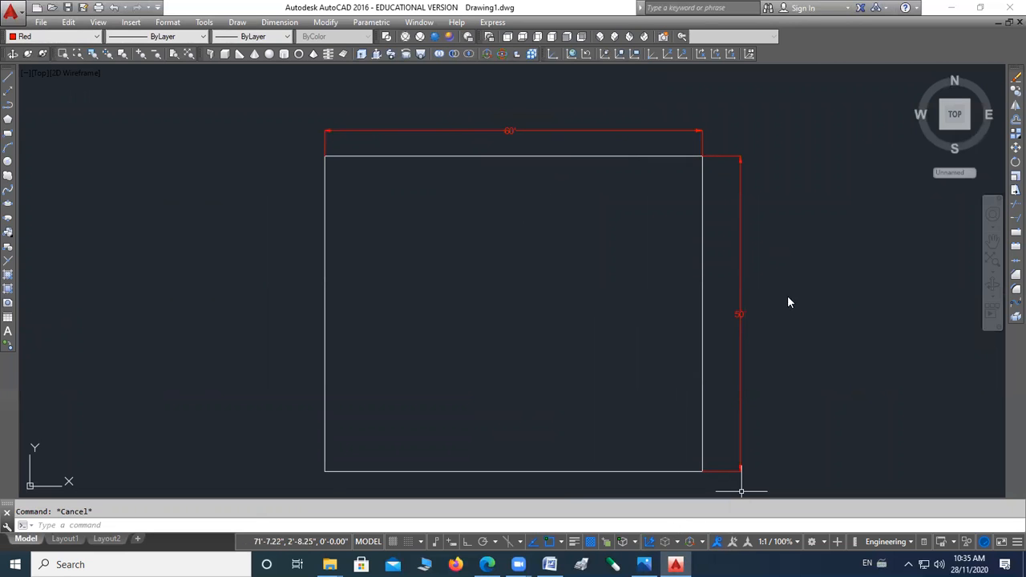
drag(822, 294, 798, 369)
mouse_move(822, 247)
mouse_down()
mouse_move(828, 272)
mouse_move(856, 266)
mouse_move(891, 285)
mouse_up()
drag(909, 225, 925, 238)
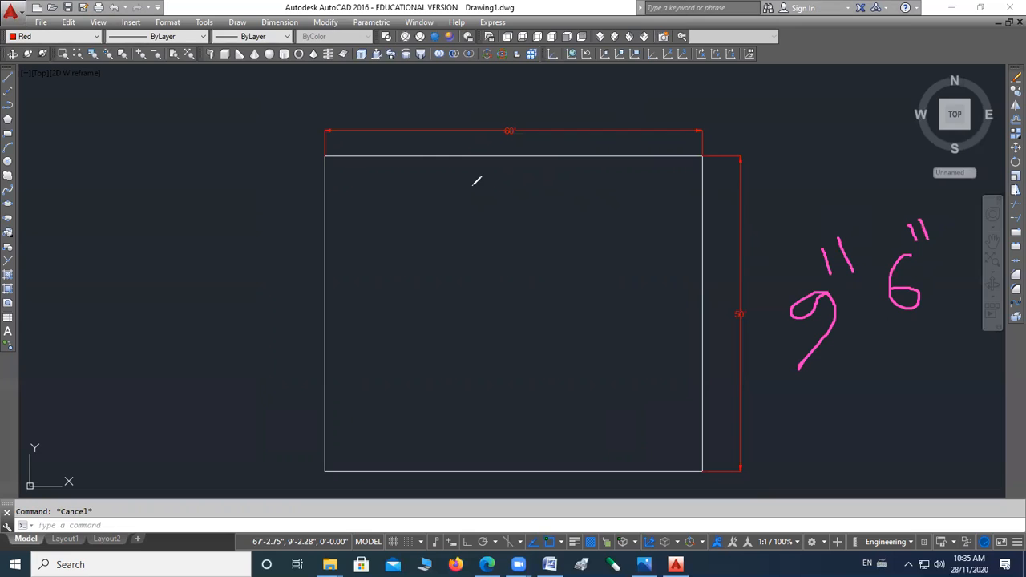
drag(319, 158, 712, 159)
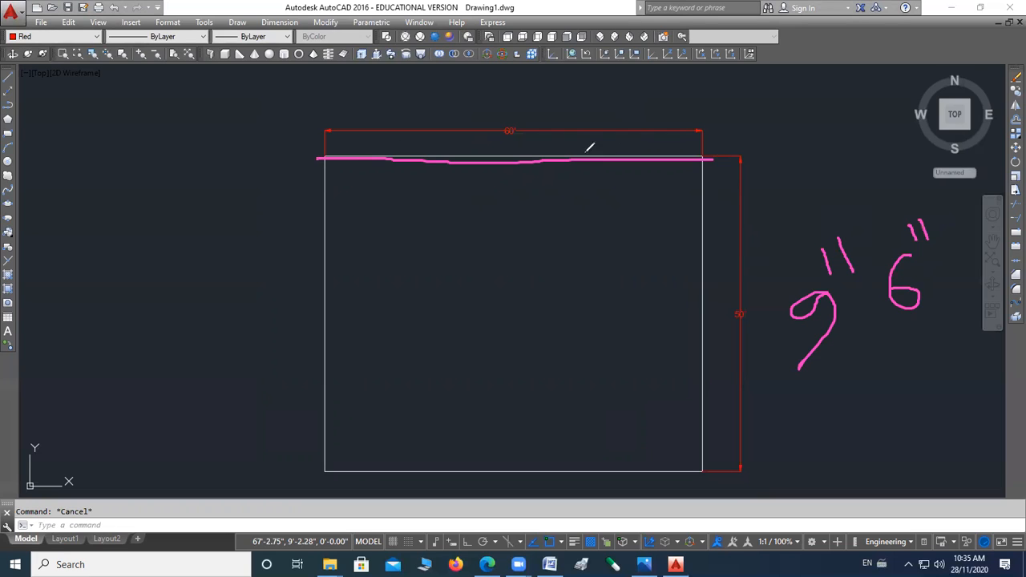
drag(545, 151, 749, 151)
drag(714, 122, 706, 176)
drag(771, 131, 764, 154)
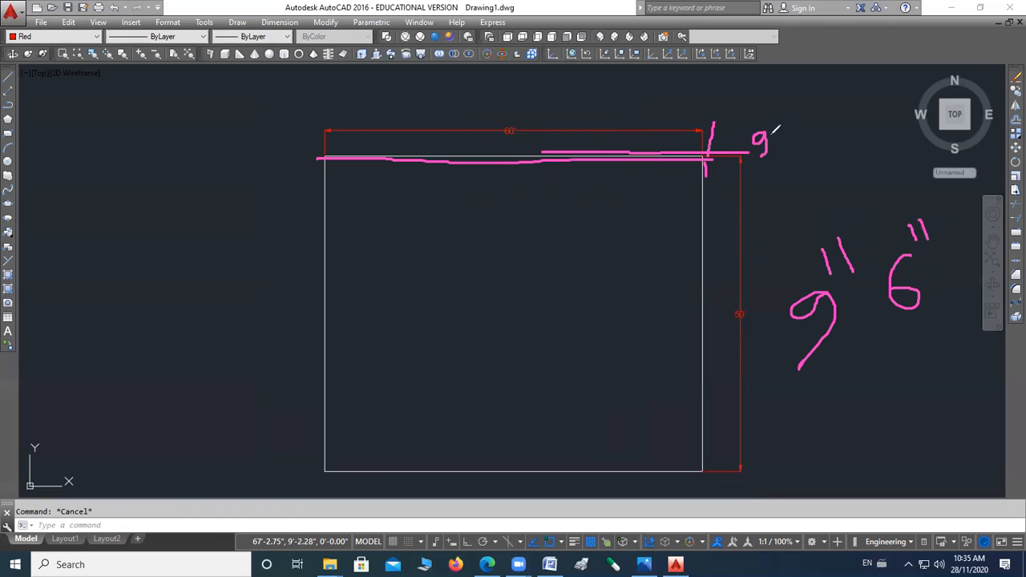
mouse_move(783, 116)
mouse_down()
mouse_move(780, 127)
mouse_move(795, 133)
mouse_up()
drag(762, 294, 798, 156)
mouse_move(762, 98)
mouse_down()
mouse_move(805, 160)
mouse_move(782, 101)
mouse_up()
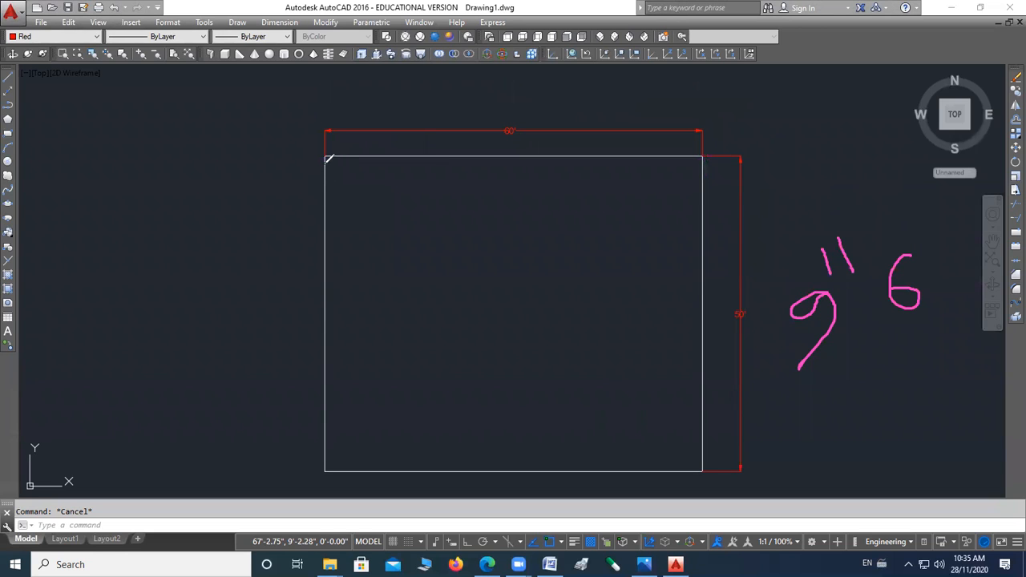
drag(325, 168, 695, 169)
drag(345, 158, 372, 121)
drag(350, 172, 349, 225)
mouse_move(351, 177)
mouse_down()
mouse_move(357, 181)
mouse_move(345, 180)
mouse_up()
mouse_move(355, 137)
mouse_down()
mouse_move(343, 159)
mouse_move(384, 144)
mouse_move(427, 166)
mouse_up()
drag(440, 130, 447, 137)
mouse_move(327, 150)
mouse_down()
mouse_move(290, 196)
mouse_move(295, 363)
mouse_move(318, 455)
mouse_move(340, 460)
mouse_up()
mouse_move(740, 291)
mouse_down()
mouse_move(730, 309)
mouse_move(797, 258)
mouse_up()
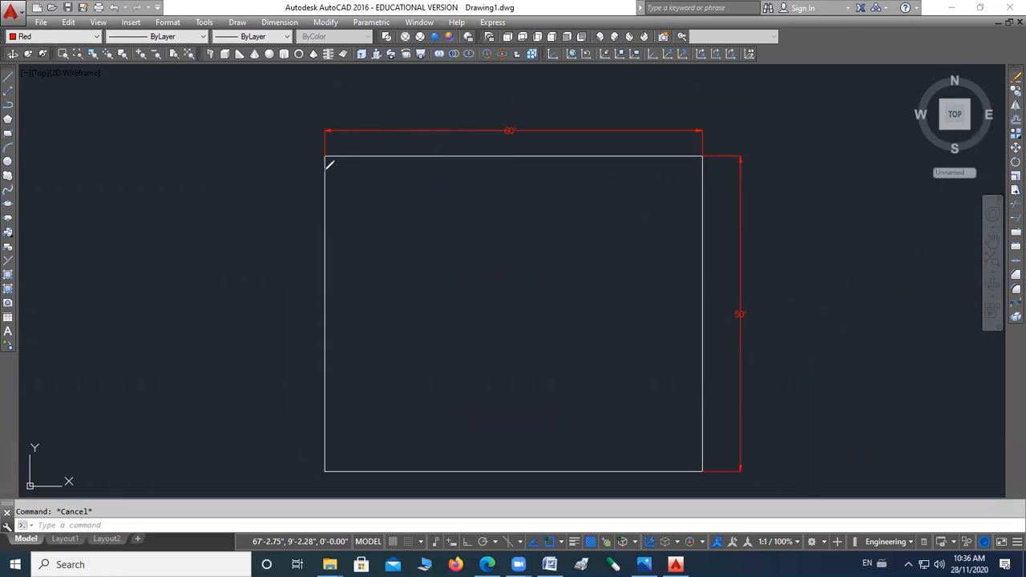
mouse_move(325, 167)
mouse_down()
mouse_move(338, 169)
mouse_move(332, 190)
mouse_up()
drag(200, 141, 200, 439)
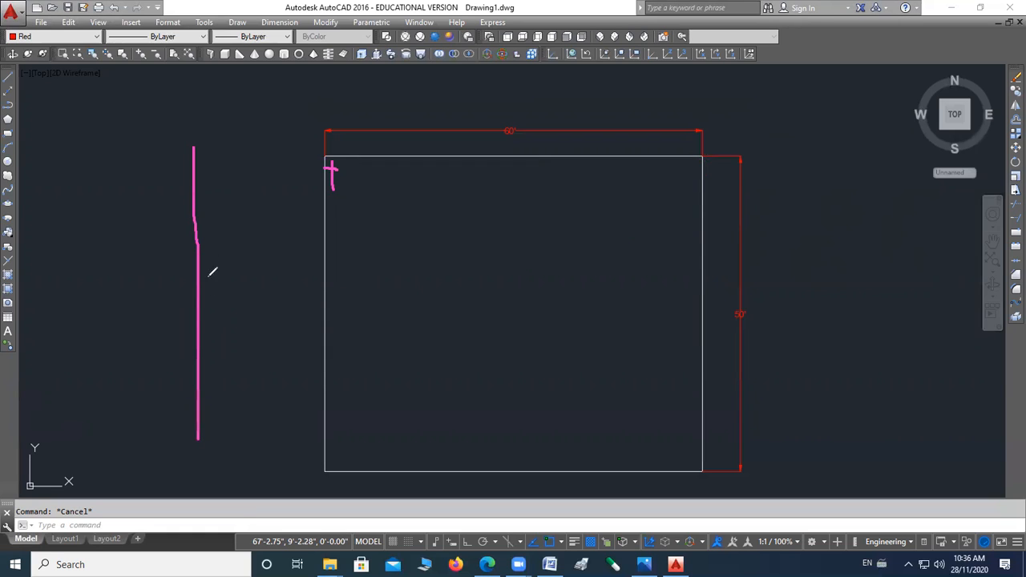
mouse_move(202, 180)
mouse_down()
mouse_move(211, 387)
mouse_move(179, 240)
mouse_move(186, 349)
mouse_up()
mouse_move(191, 277)
mouse_down()
mouse_move(161, 264)
mouse_move(179, 277)
mouse_move(256, 260)
mouse_move(246, 277)
mouse_up()
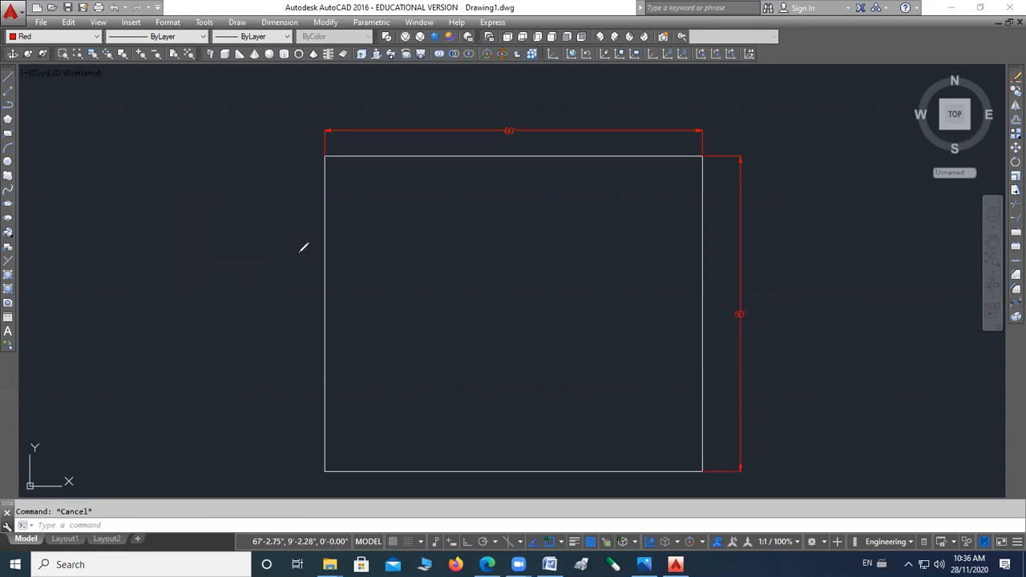
drag(324, 159, 321, 463)
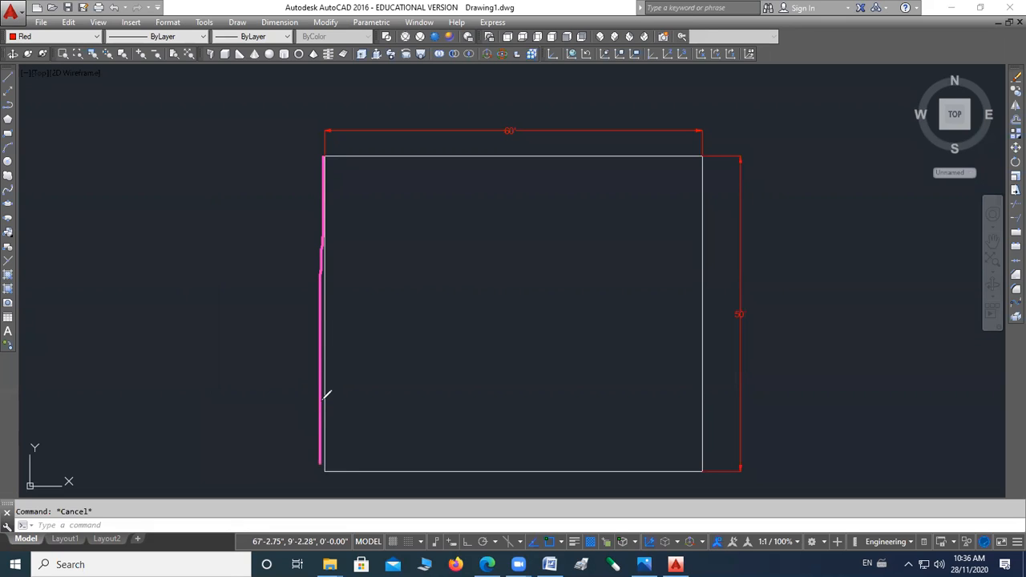
mouse_move(322, 399)
mouse_down()
mouse_move(378, 373)
mouse_move(379, 384)
mouse_up()
mouse_move(318, 398)
mouse_down()
mouse_move(259, 396)
mouse_move(284, 382)
mouse_move(289, 411)
mouse_up()
key(ctrl+z)
key(ctrl+z)
key(ctrl+z)
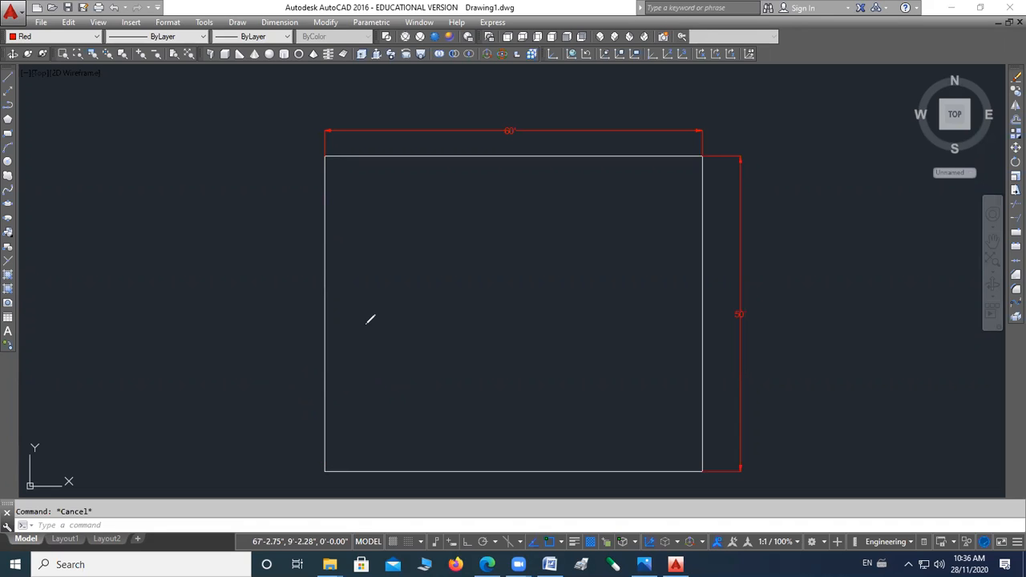
drag(319, 147, 329, 434)
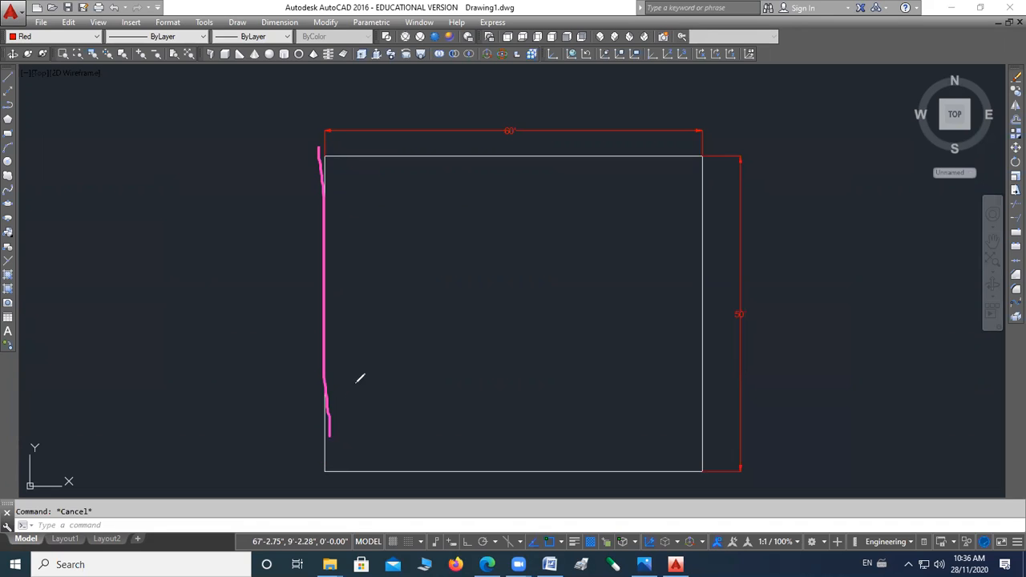
mouse_move(353, 282)
mouse_down()
mouse_move(387, 347)
mouse_move(387, 324)
mouse_up()
mouse_move(403, 290)
mouse_down()
mouse_move(411, 283)
mouse_move(420, 319)
mouse_up()
mouse_move(412, 233)
mouse_down()
mouse_move(420, 260)
mouse_move(443, 262)
mouse_up()
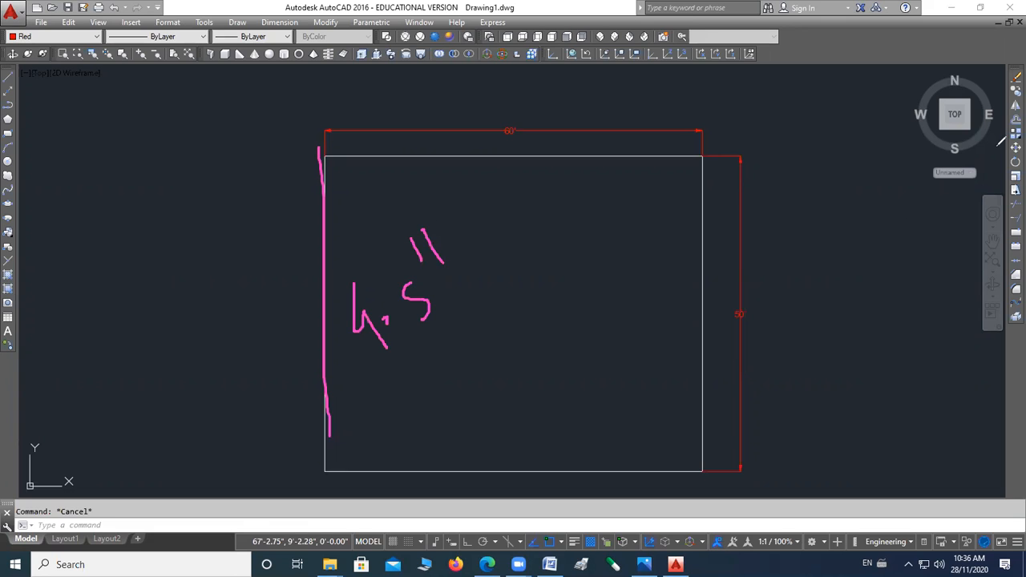
drag(1020, 113, 473, 291)
mouse_move(337, 443)
mouse_down()
mouse_move(325, 202)
mouse_move(563, 171)
mouse_move(635, 280)
mouse_move(625, 397)
mouse_up()
mouse_move(561, 405)
mouse_down()
mouse_move(378, 420)
mouse_move(343, 195)
mouse_up()
drag(680, 164, 746, 212)
drag(724, 146, 677, 222)
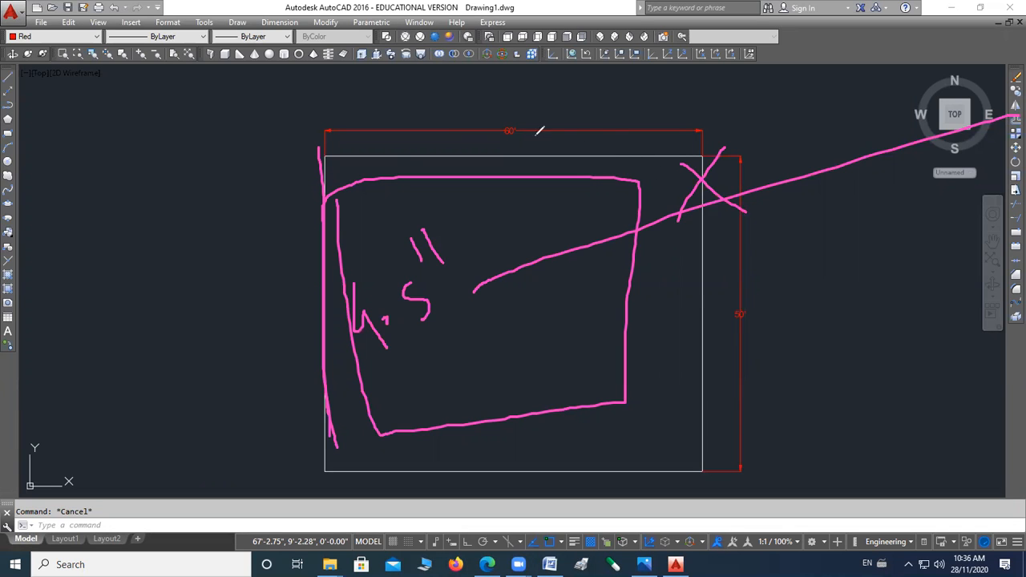
key(ctrl+z)
key(ctrl+z)
key(ctrl+z)
key(ctrl+z)
key(ctrl+z)
key(ctrl+z)
key(ctrl+z)
key(ctrl+z)
key(ctrl+z)
key(ctrl+z)
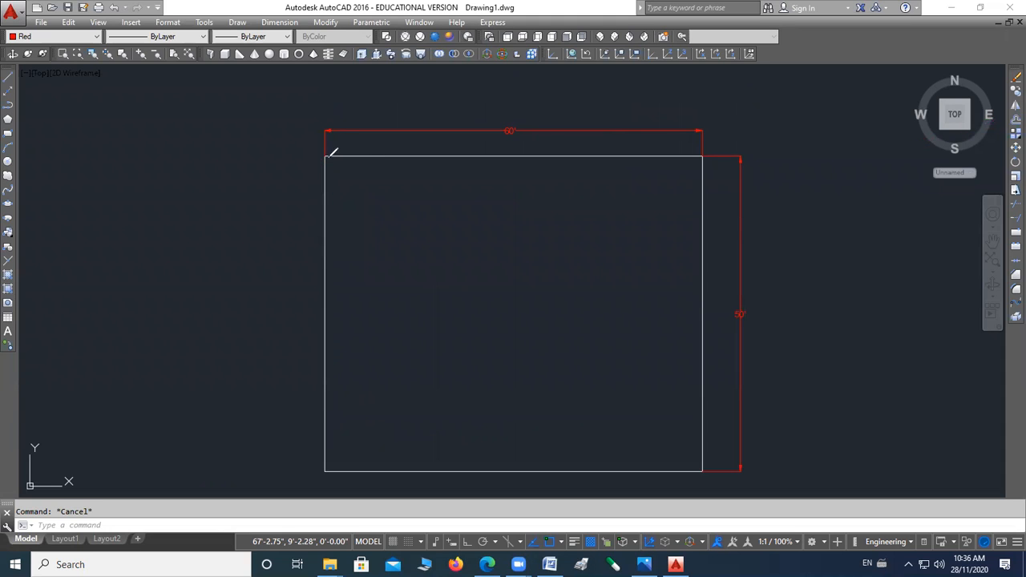
mouse_move(326, 156)
mouse_down()
mouse_move(692, 154)
mouse_move(709, 479)
mouse_move(328, 465)
mouse_move(330, 163)
mouse_up()
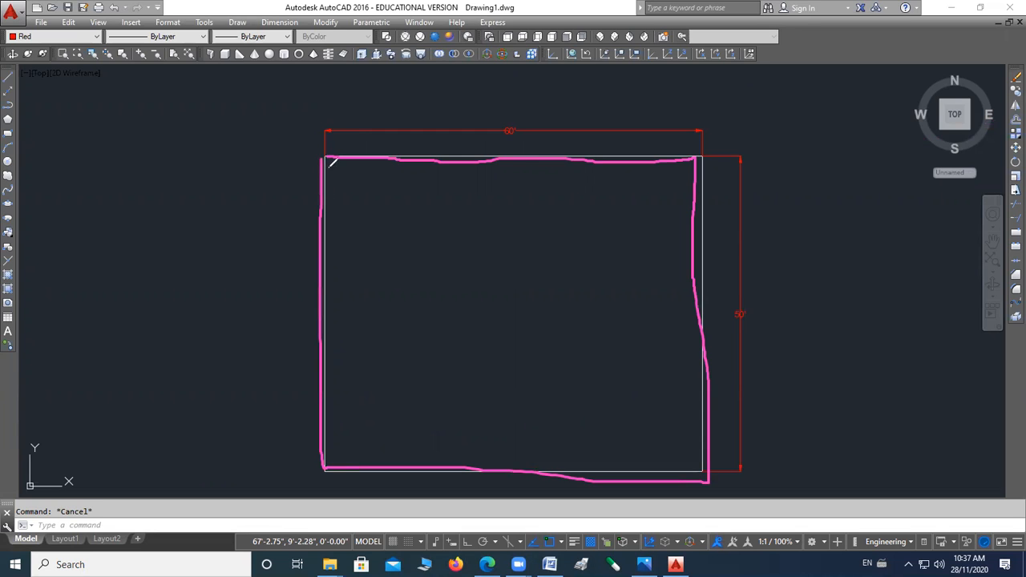
key(ctrl+z)
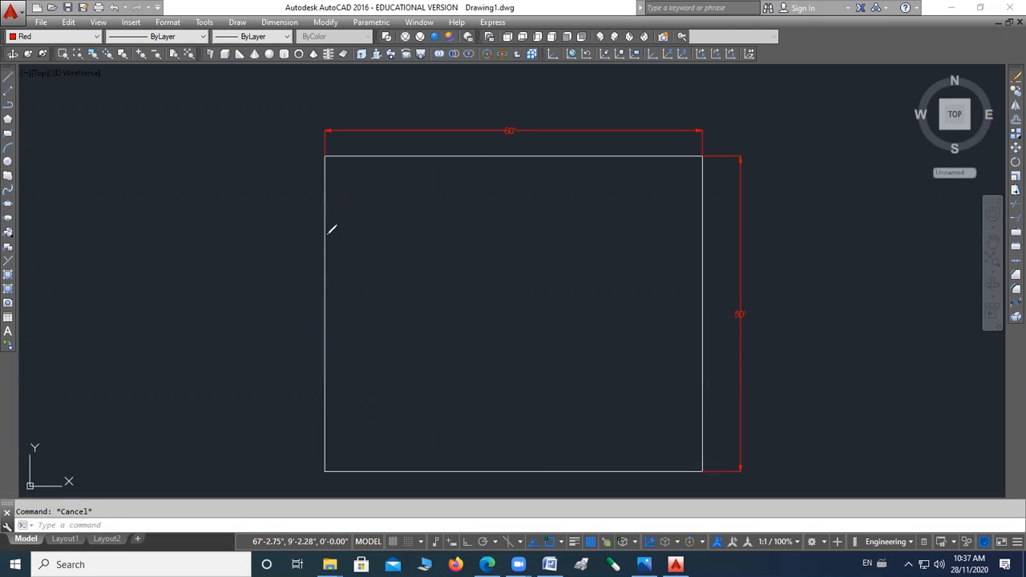
mouse_move(328, 231)
mouse_down()
mouse_move(388, 213)
mouse_move(426, 227)
mouse_move(396, 225)
mouse_move(392, 256)
mouse_up()
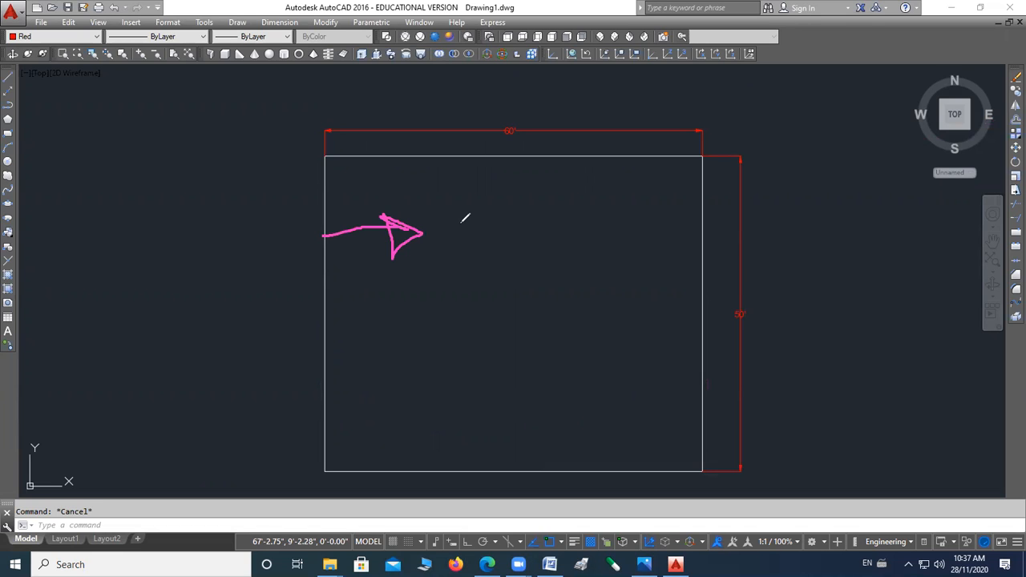
drag(325, 298, 212, 328)
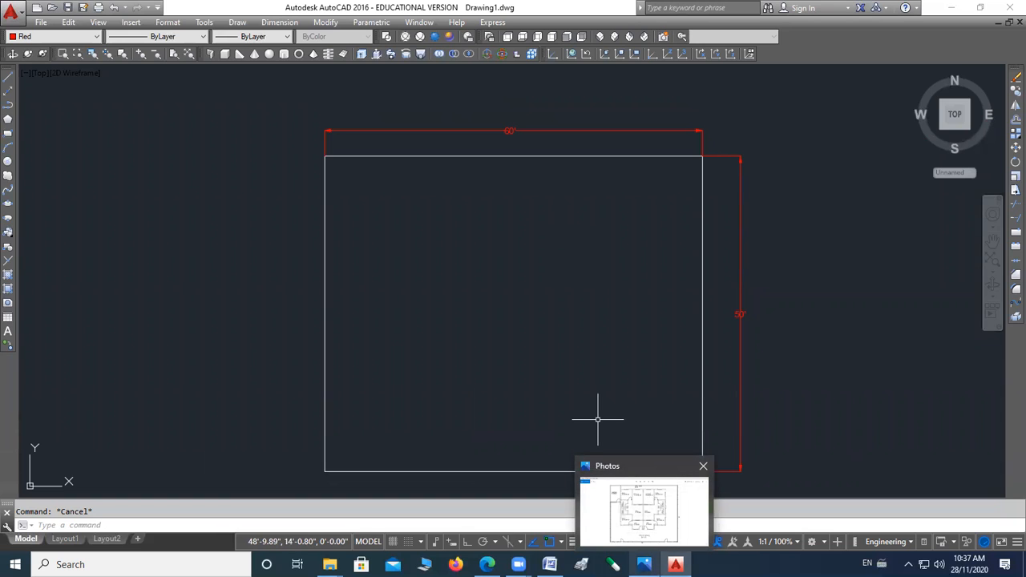
click(706, 201)
click(682, 217)
click(585, 236)
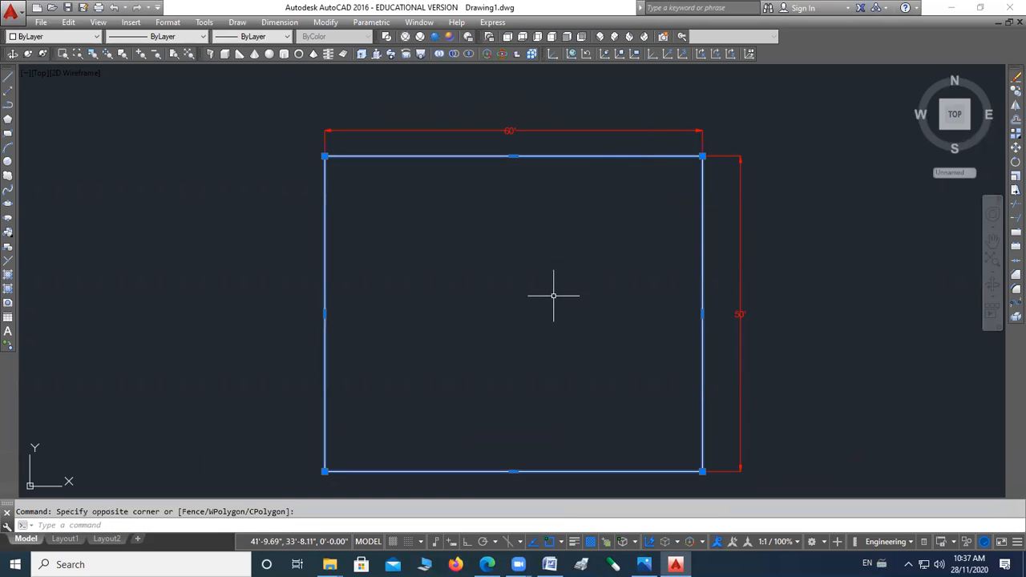
key(Escape)
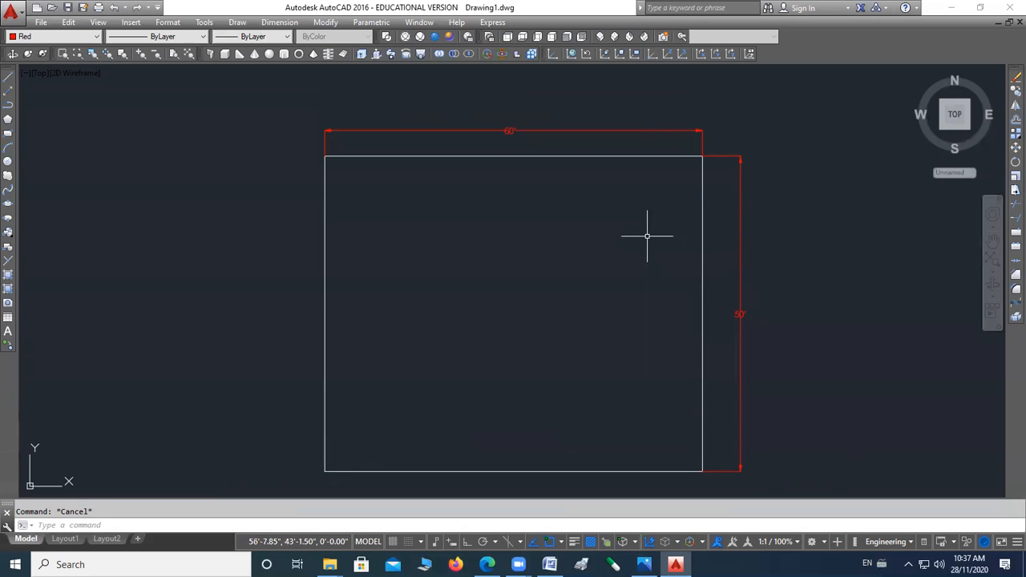
scroll(486, 232, down, 4)
scroll(490, 234, up, 2)
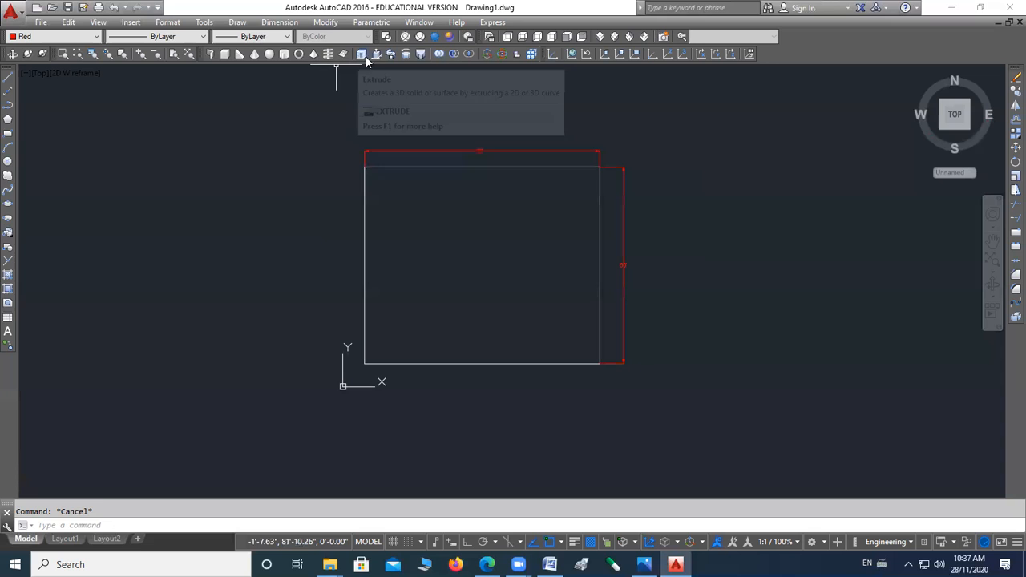
Run Polysolid from the plot rectangle's top-left corner to its top-right corner
click(212, 57)
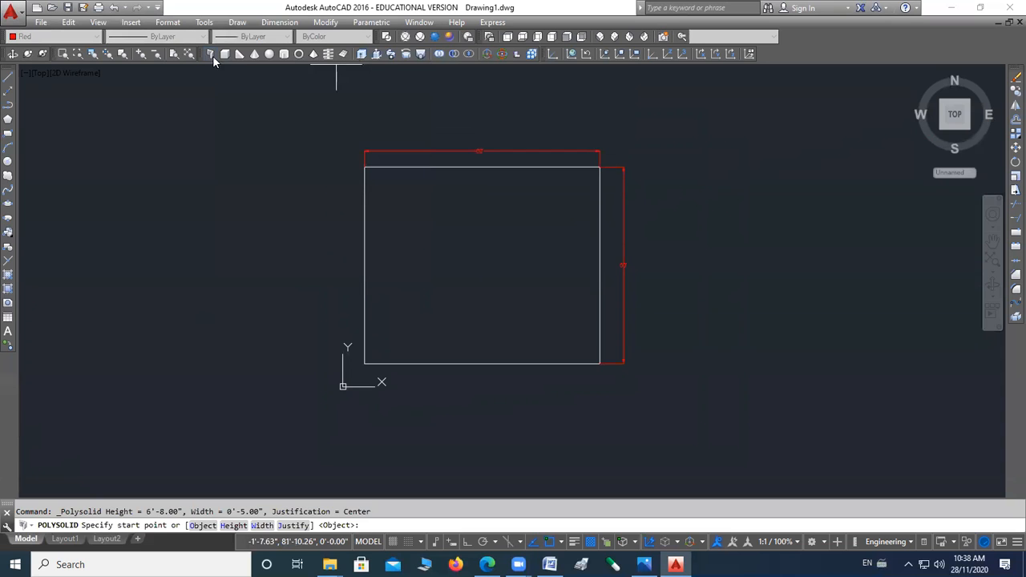
click(365, 167)
scroll(538, 172, up, 6)
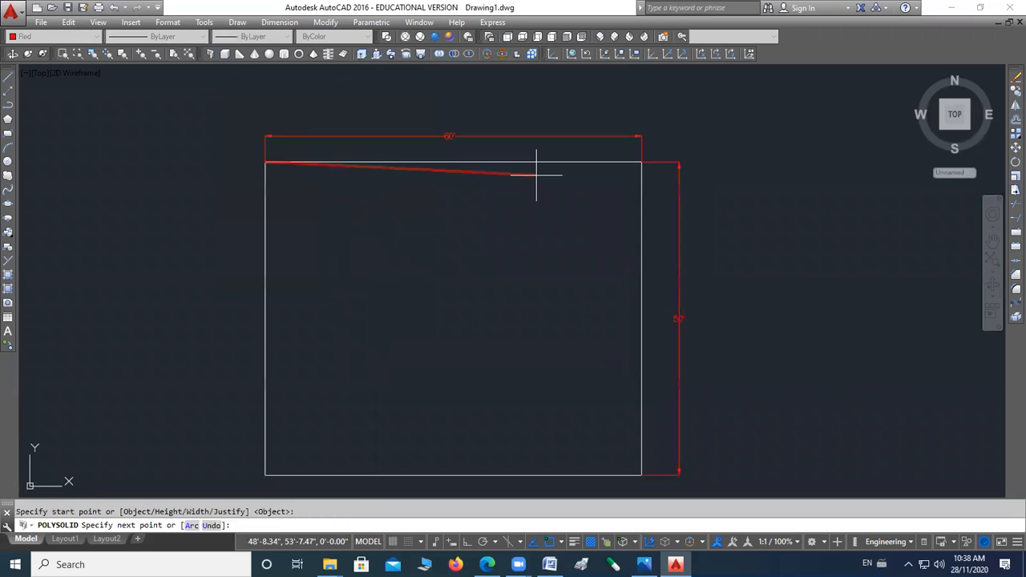
scroll(707, 160, up, 5)
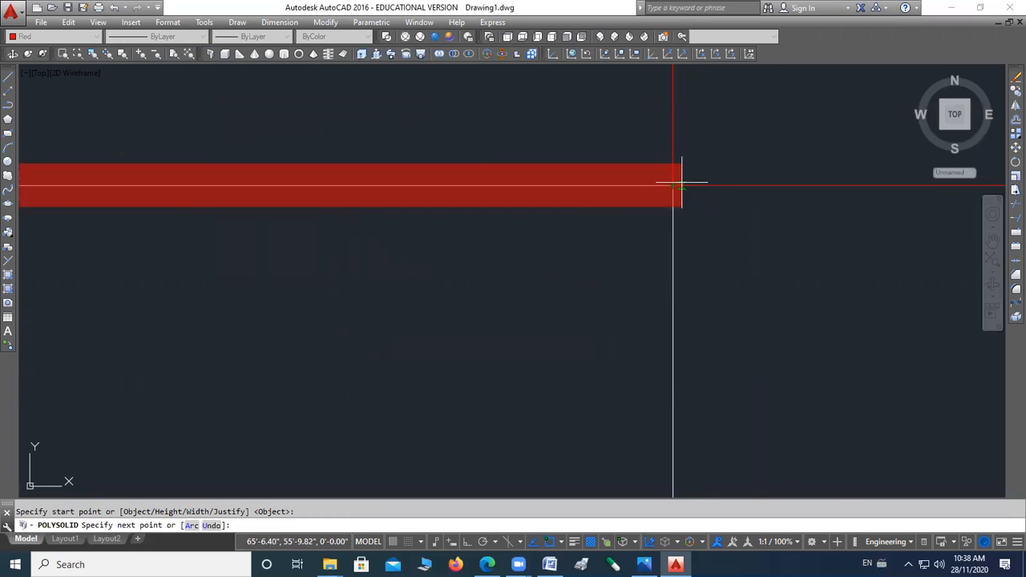
scroll(673, 185, down, 5)
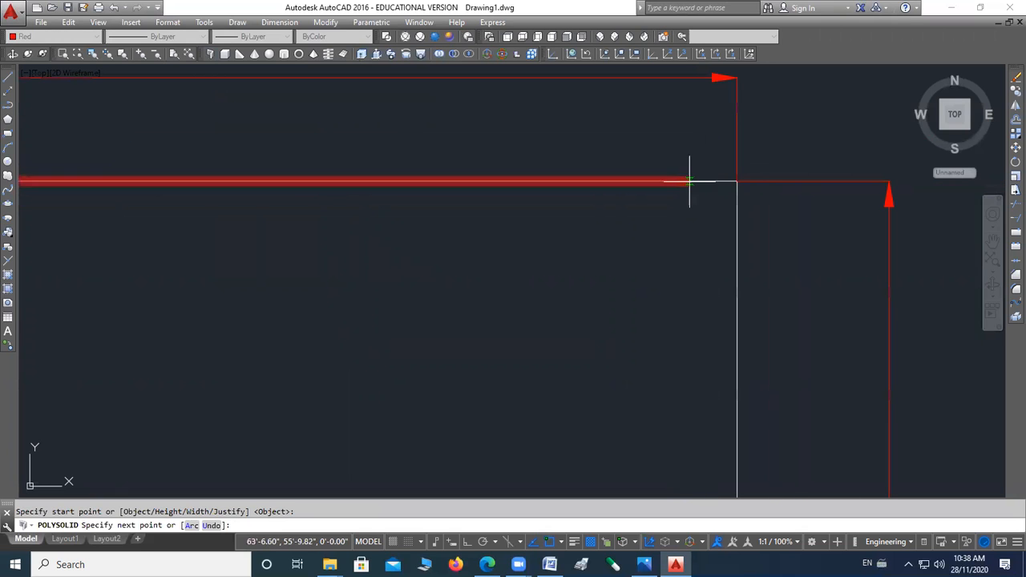
click(736, 182)
key(Return)
scroll(713, 188, up, 6)
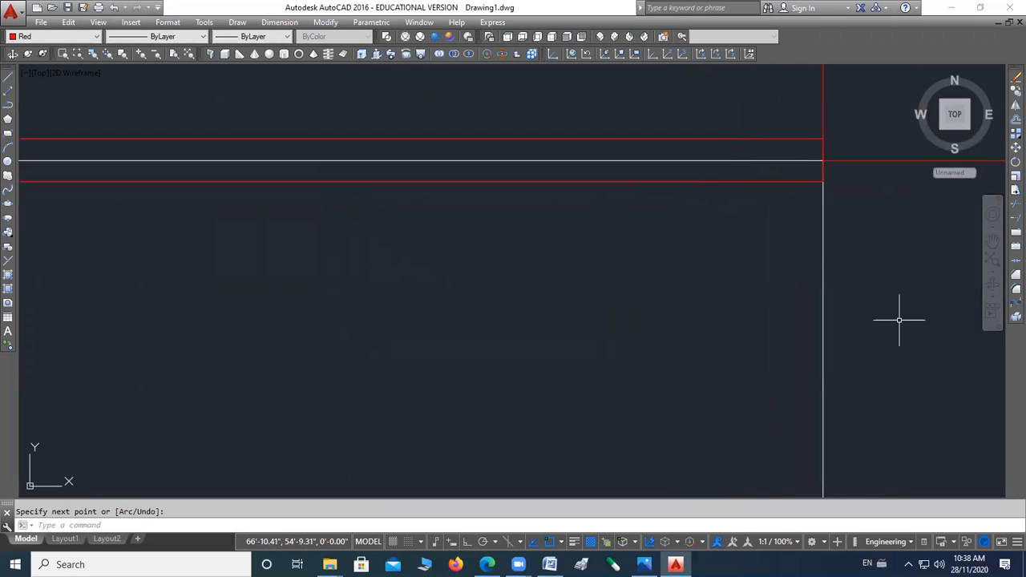
mouse_move(782, 165)
mouse_down()
mouse_move(788, 120)
mouse_move(801, 126)
mouse_move(790, 117)
mouse_up()
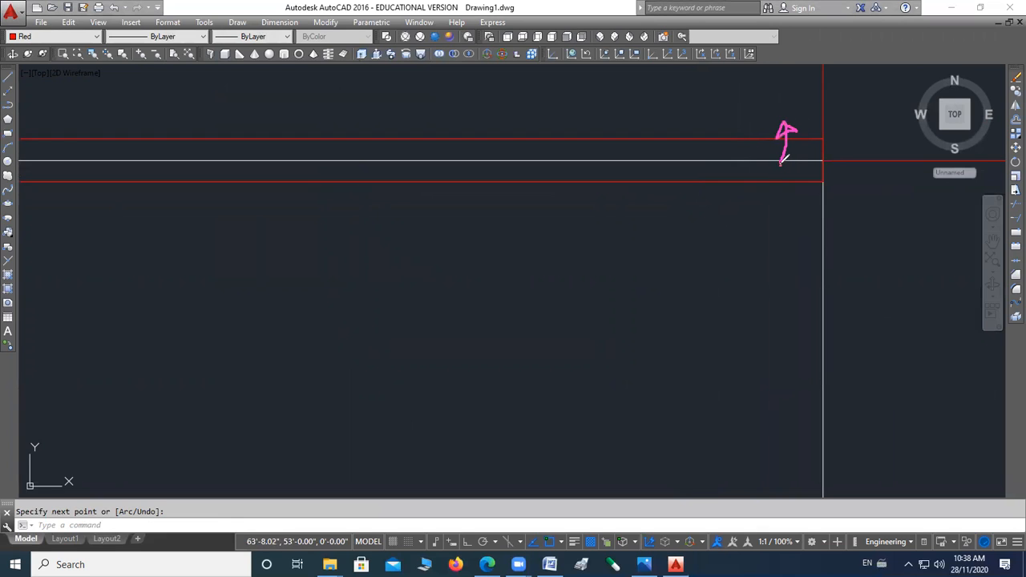
mouse_move(782, 162)
mouse_down()
mouse_move(779, 192)
mouse_move(766, 198)
mouse_move(784, 198)
mouse_move(766, 199)
mouse_up()
mouse_move(848, 159)
mouse_down()
mouse_move(836, 167)
mouse_move(850, 180)
mouse_up()
drag(851, 126, 852, 148)
drag(861, 117, 863, 125)
mouse_move(698, 134)
mouse_down()
mouse_move(709, 151)
mouse_move(685, 143)
mouse_up()
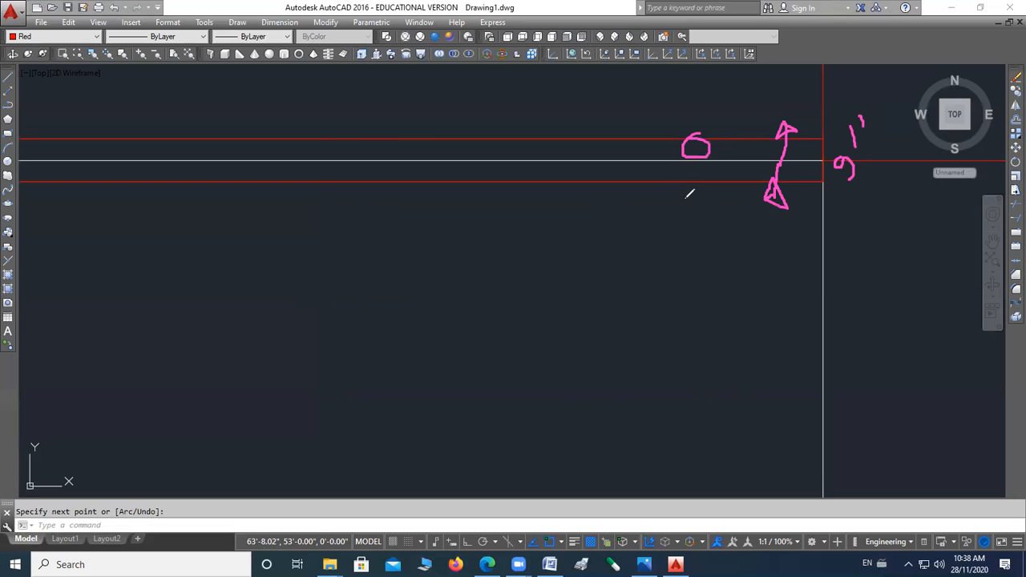
drag(380, 145, 535, 126)
drag(466, 121, 525, 157)
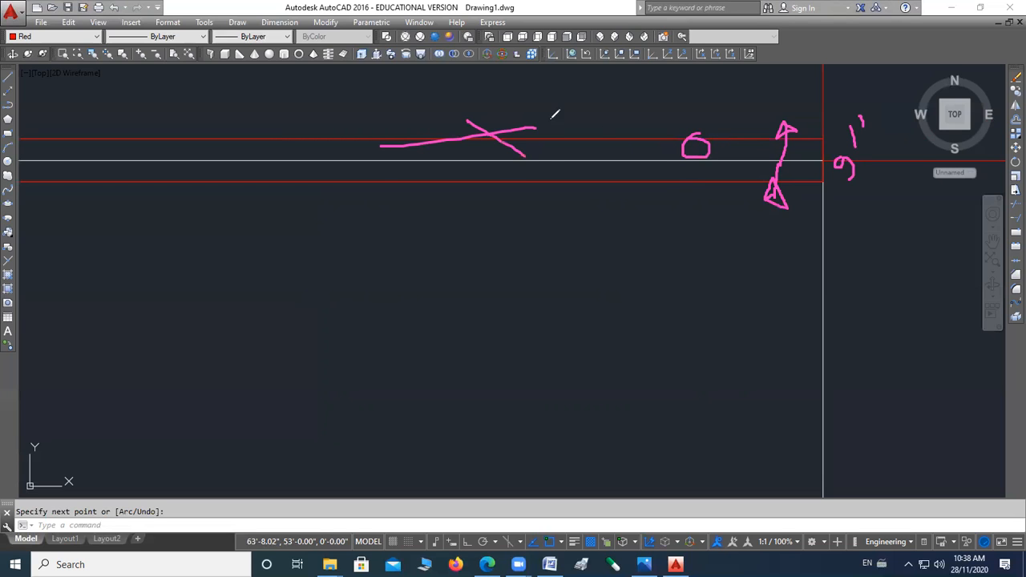
mouse_move(856, 238)
mouse_down()
mouse_move(876, 274)
mouse_move(859, 284)
mouse_up()
key(ctrl+z)
key(ctrl+z)
key(ctrl+z)
key(ctrl+z)
key(ctrl+z)
key(ctrl+z)
key(ctrl+z)
key(ctrl+z)
key(ctrl+z)
key(ctrl+z)
key(ctrl+z)
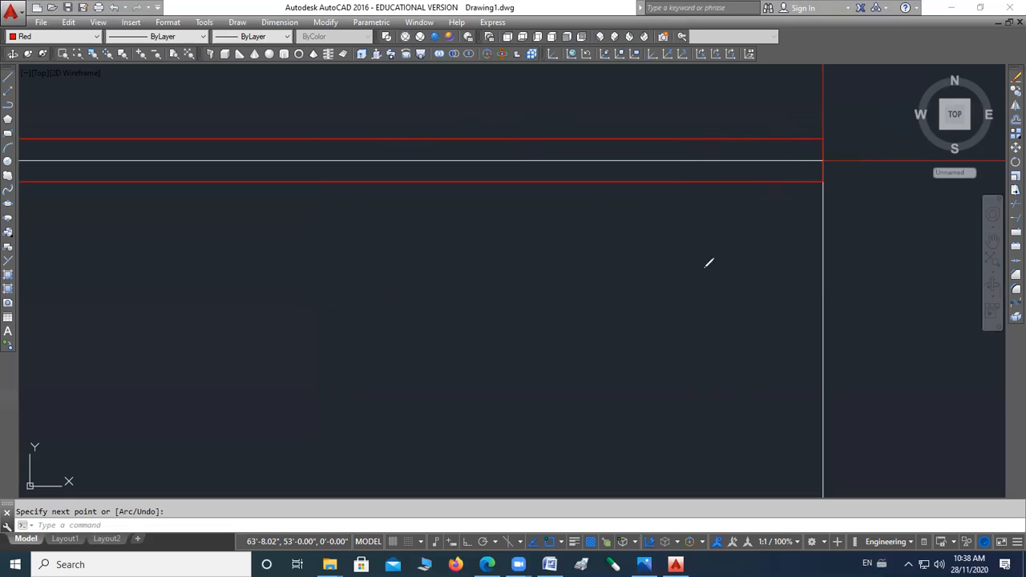
Delete the polysolid wall along the plot's top edge
click(633, 184)
click(622, 179)
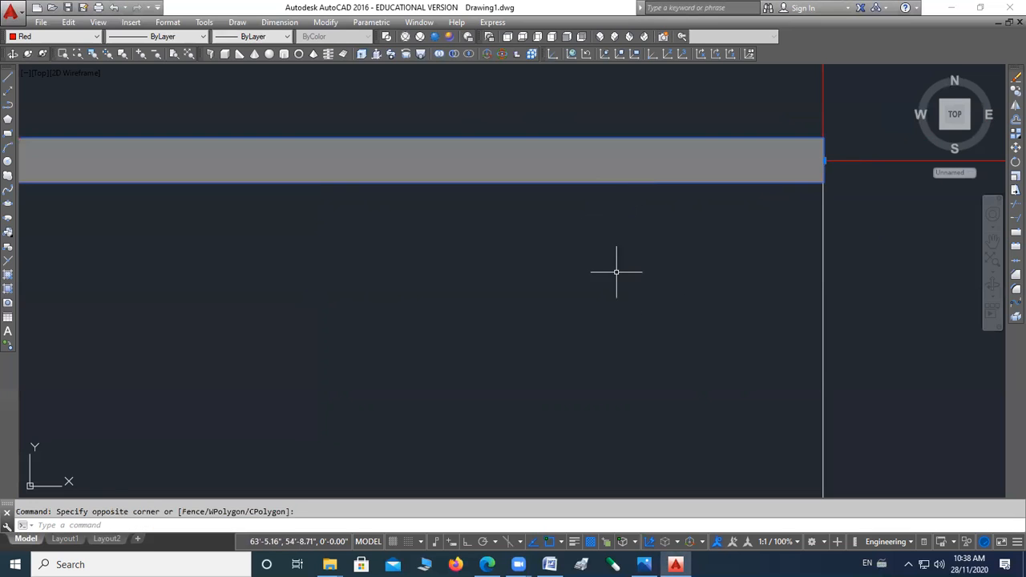
key(Delete)
scroll(639, 244, down, 5)
scroll(674, 241, up, 2)
Offset the plot rectangle 4.5" inward with the O command
text(o)
key(Return)
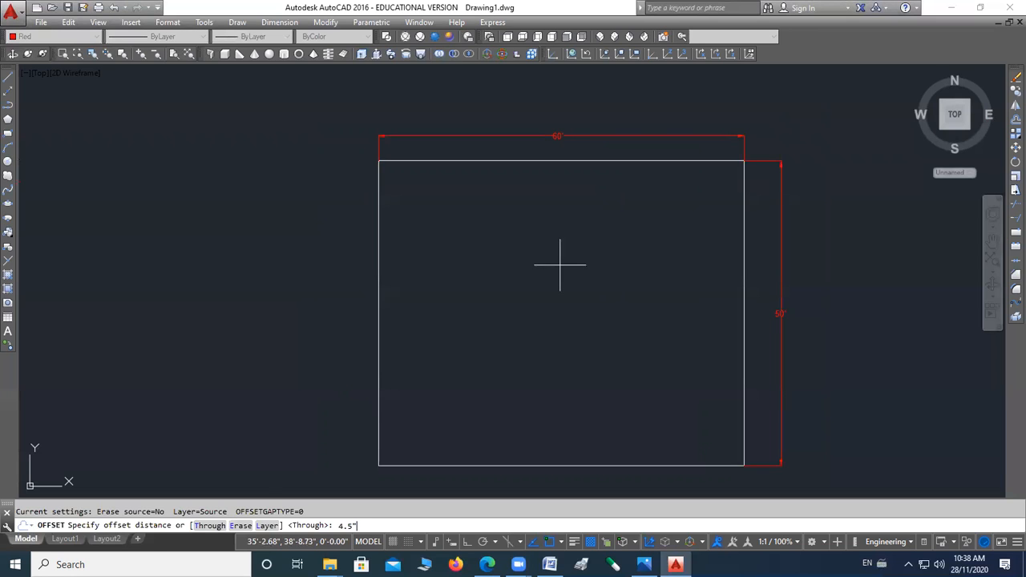
key(Return)
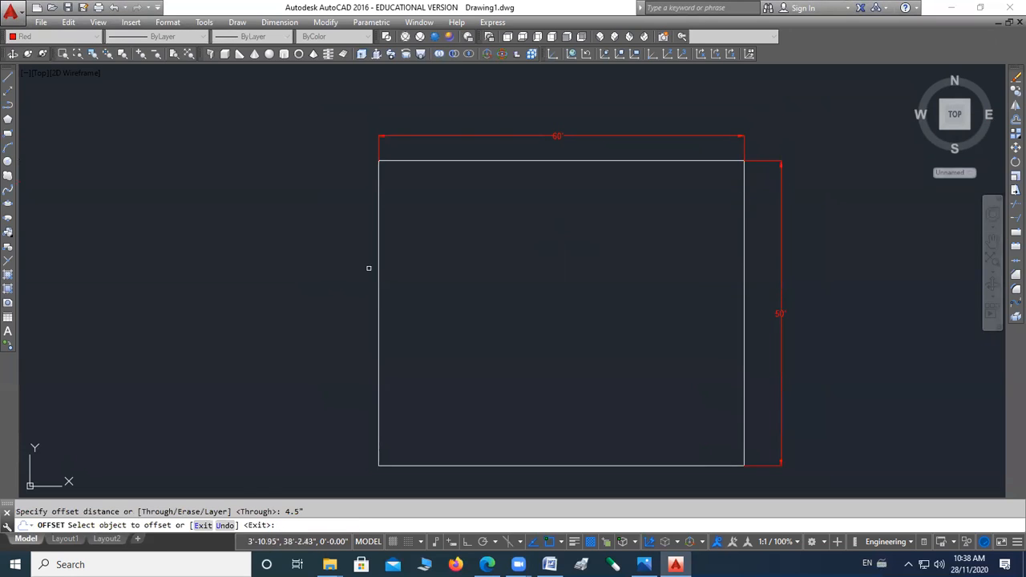
click(379, 245)
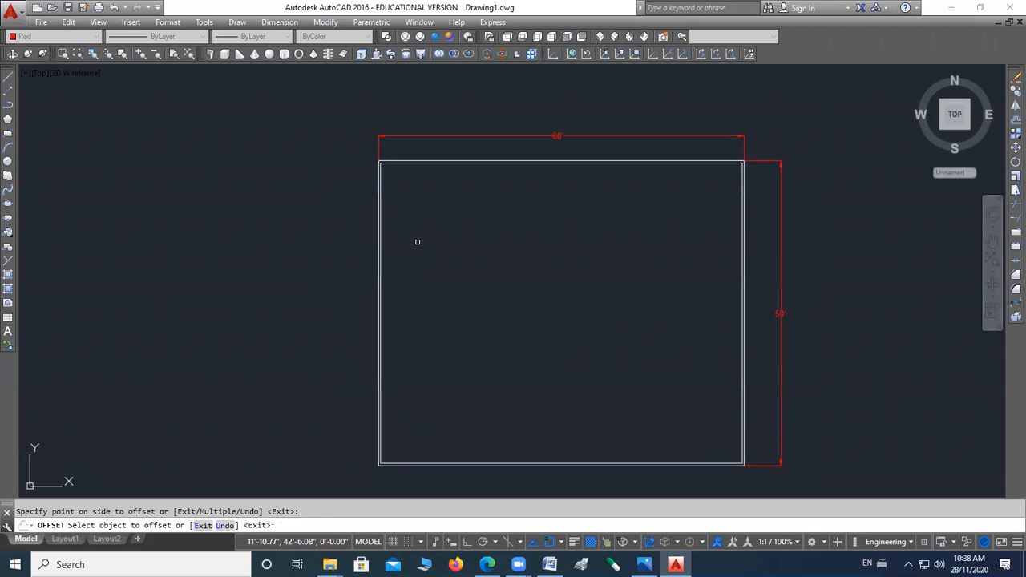
key(Escape)
scroll(417, 241, up, 5)
scroll(375, 219, down, 3)
scroll(233, 225, up, 4)
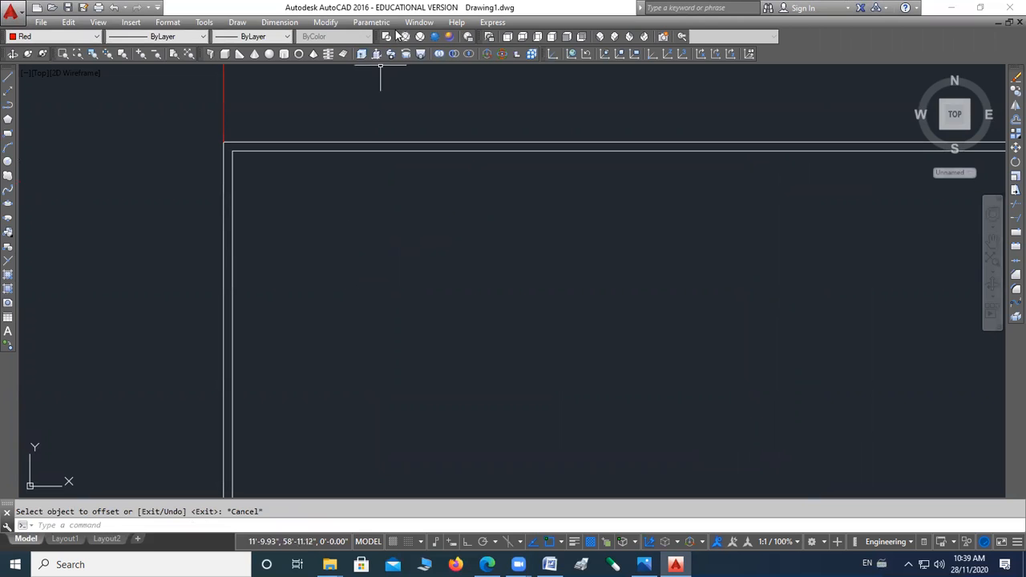
Add a linear dimension measuring the 4.50" gap between the outer and inner outlines
click(280, 22)
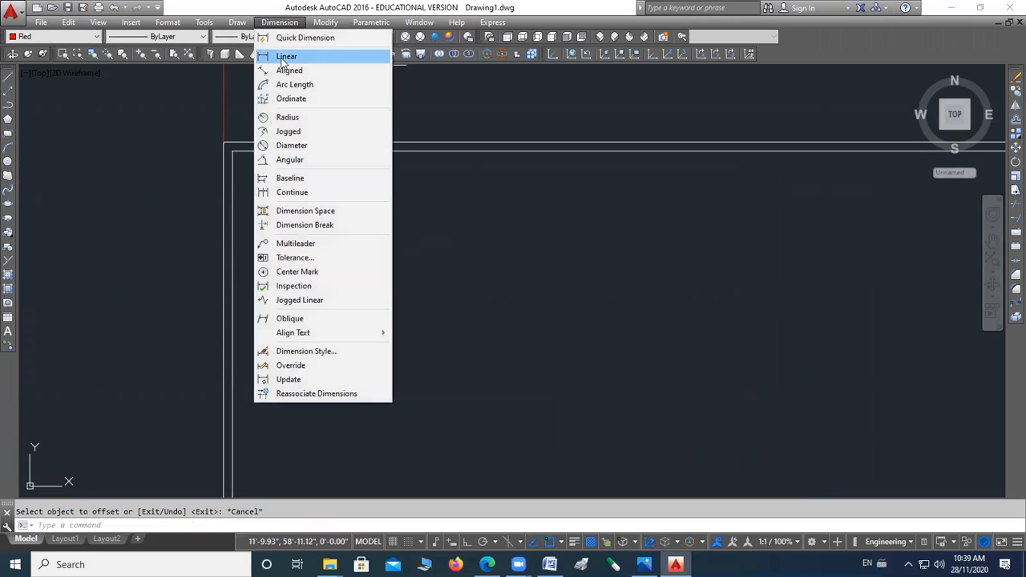
click(283, 54)
scroll(248, 319, up, 4)
click(184, 300)
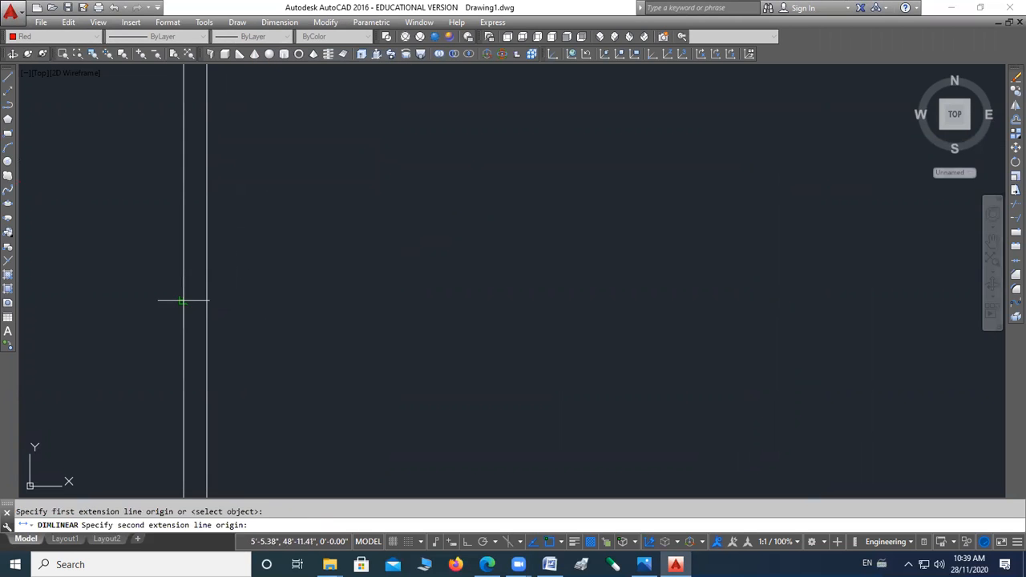
click(206, 302)
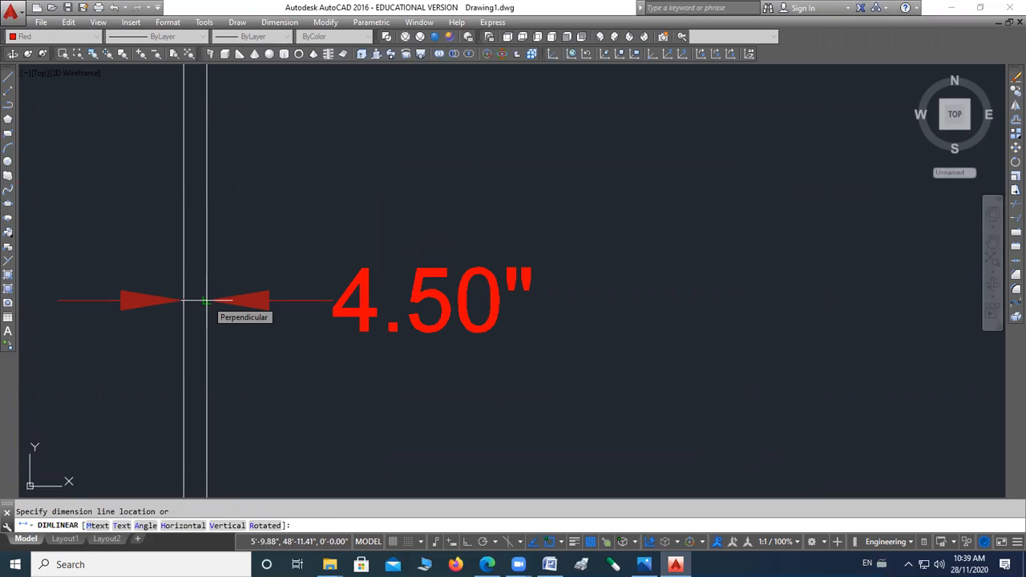
click(207, 301)
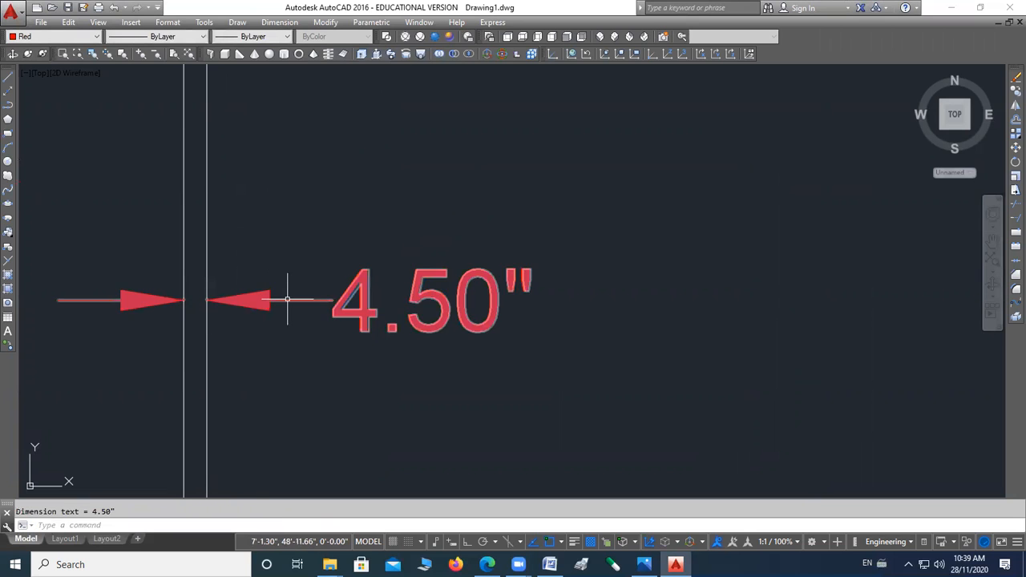
scroll(293, 300, down, 4)
Delete the 4.50" dimension and the outer rectangle, leaving the inset outline
click(295, 302)
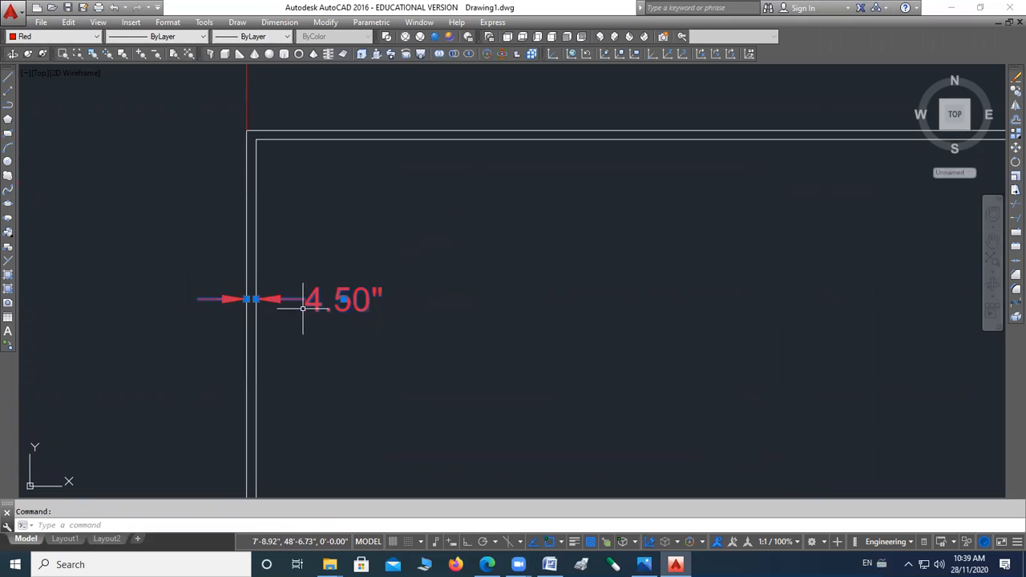
key(Delete)
click(247, 302)
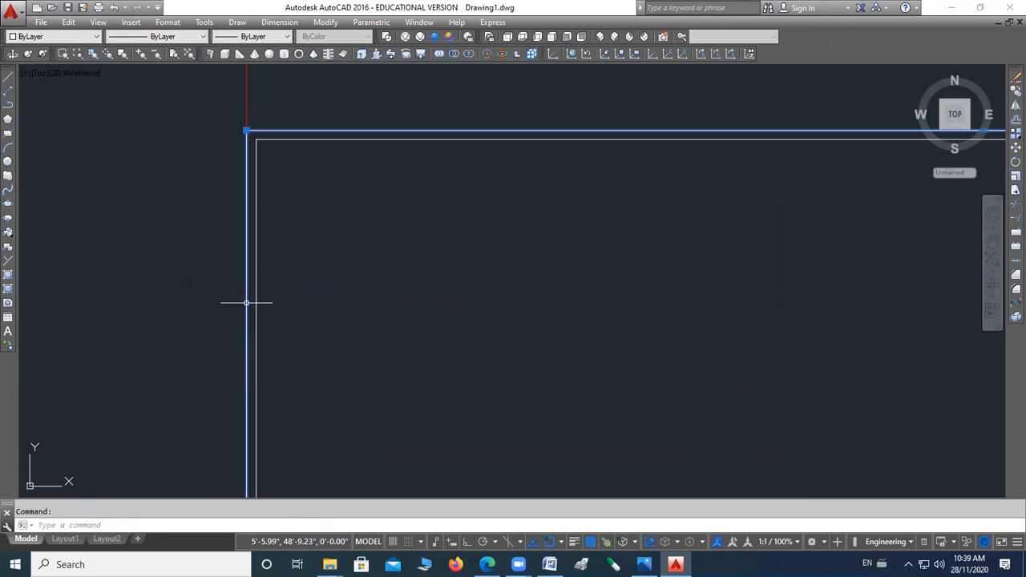
key(Delete)
scroll(233, 297, down, 2)
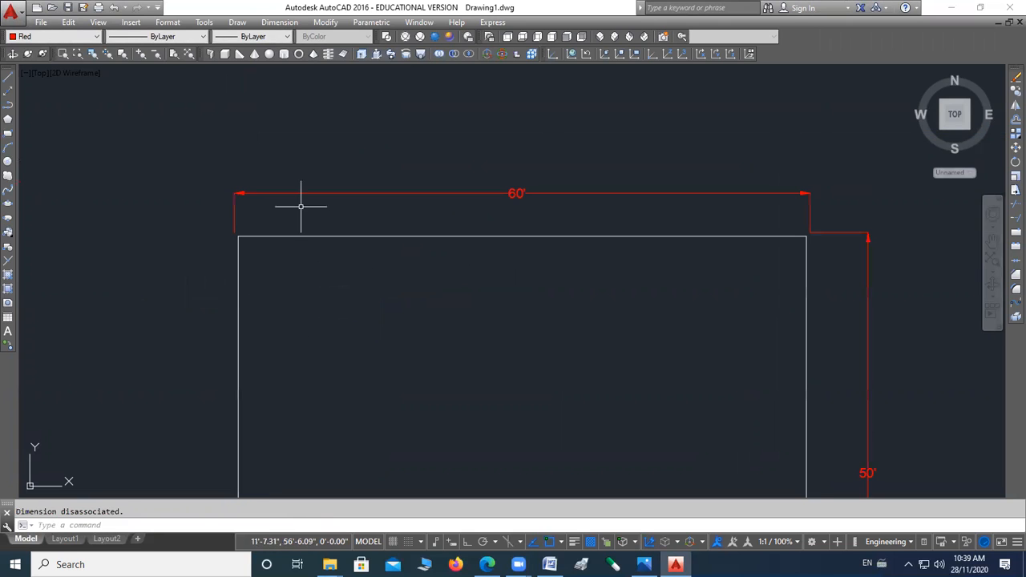
scroll(301, 188, down, 3)
scroll(373, 289, up, 2)
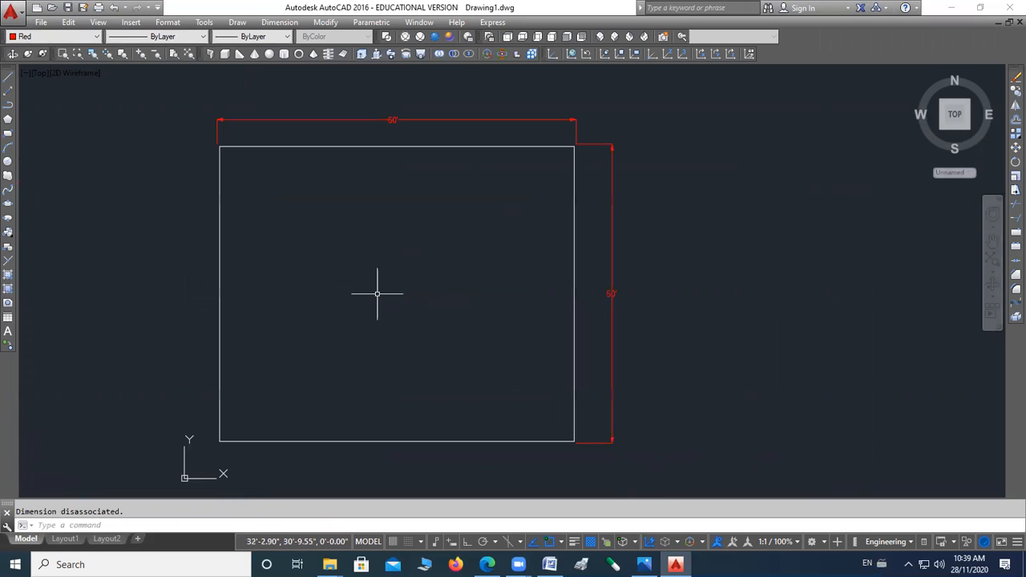
Draw polysolid walls from the top-left corner through the top-right, bottom-right and bottom-left corners
click(210, 56)
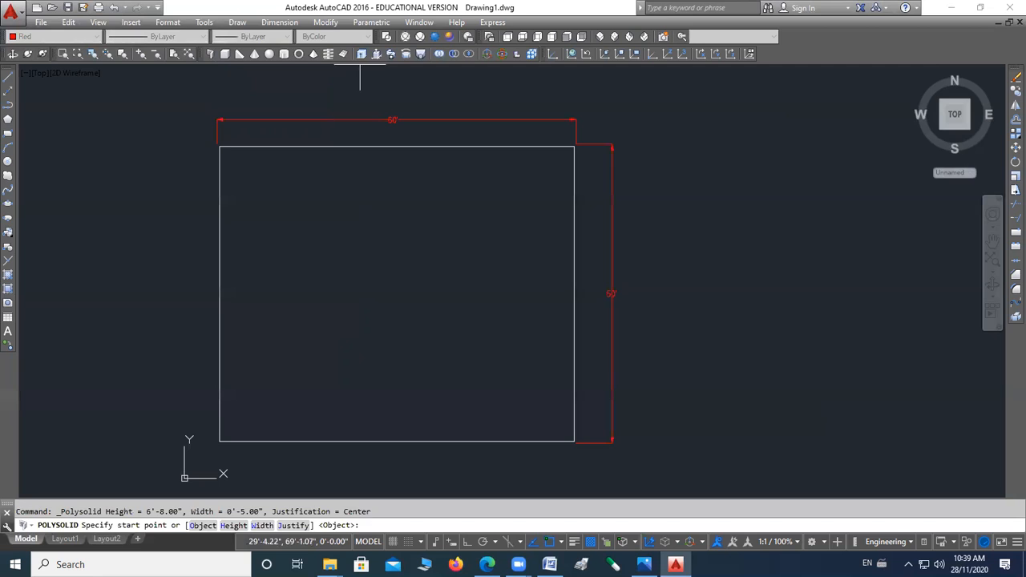
scroll(233, 147, up, 3)
click(201, 147)
scroll(201, 146, down, 3)
scroll(630, 144, up, 3)
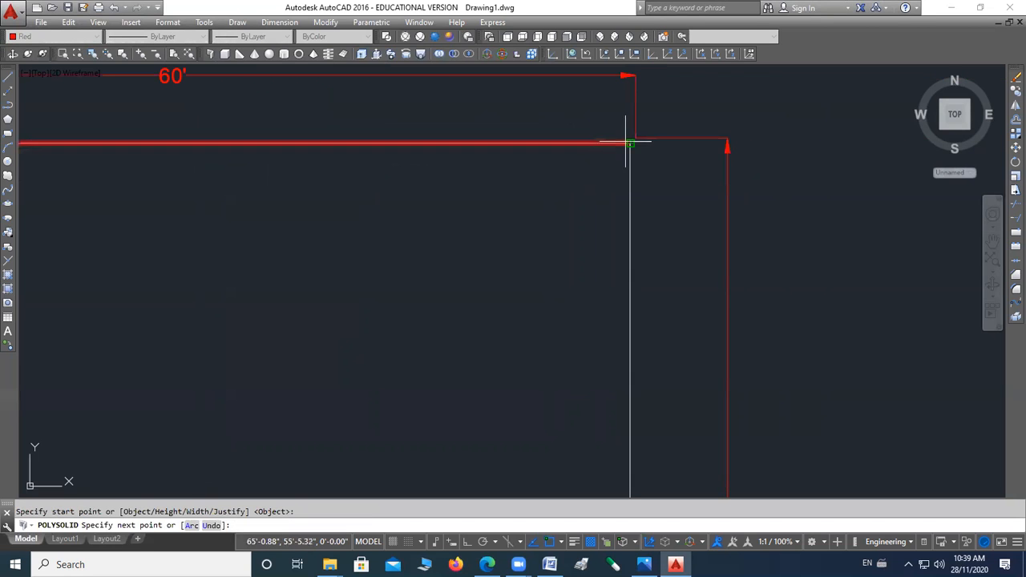
click(630, 144)
scroll(630, 134, down, 3)
scroll(629, 332, up, 4)
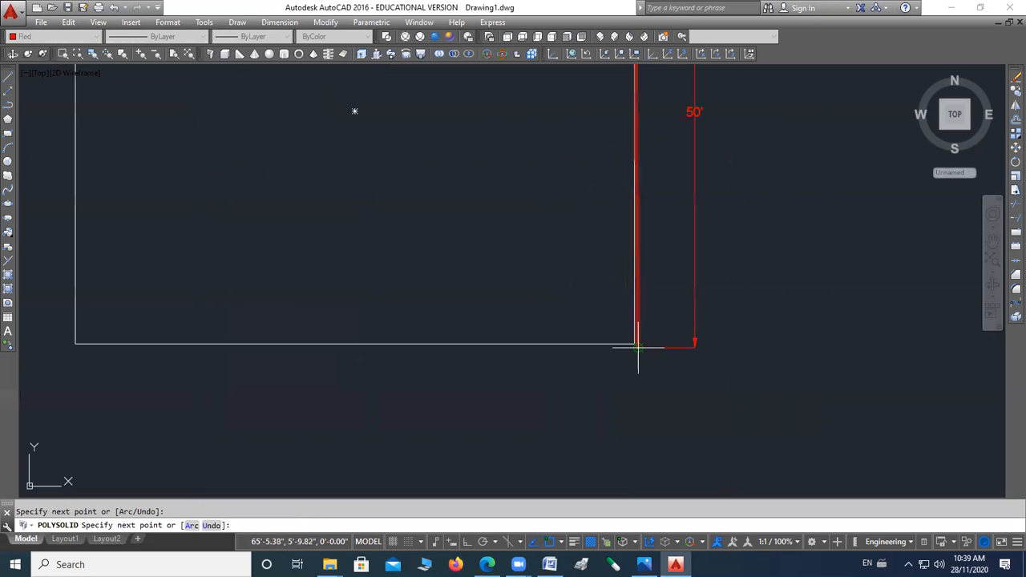
click(633, 345)
click(75, 344)
scroll(97, 371, down, 4)
scroll(98, 283, up, 6)
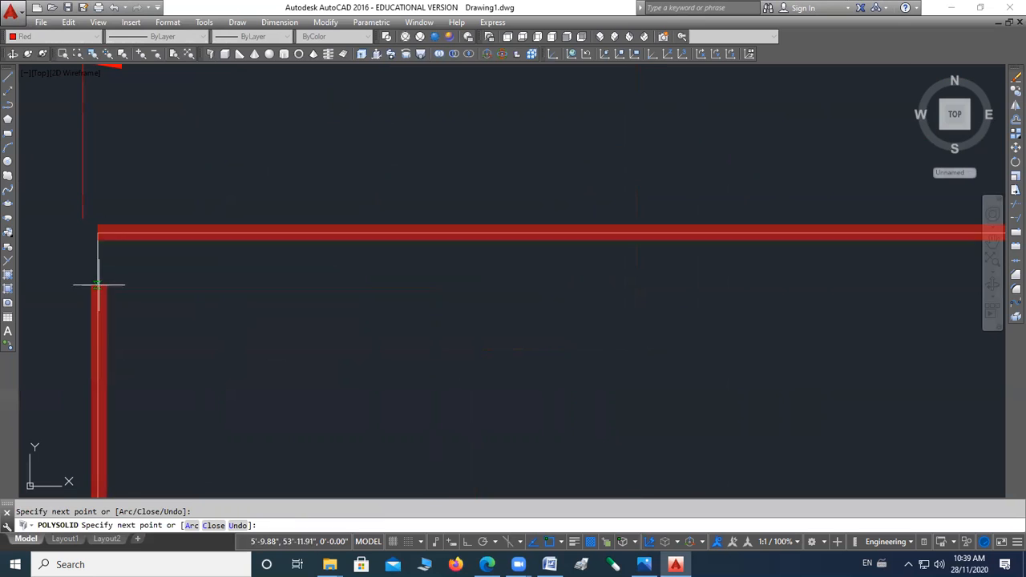
click(75, 167)
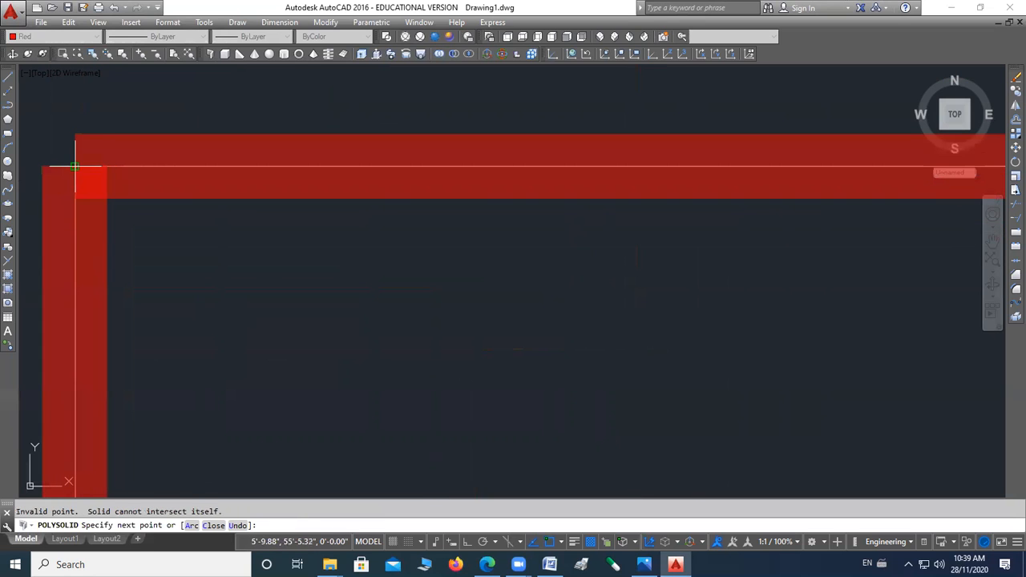
key(Return)
Add another polysolid wall down the left side, from the top-left to the lower-left corner
scroll(245, 160, down, 4)
scroll(240, 164, up, 4)
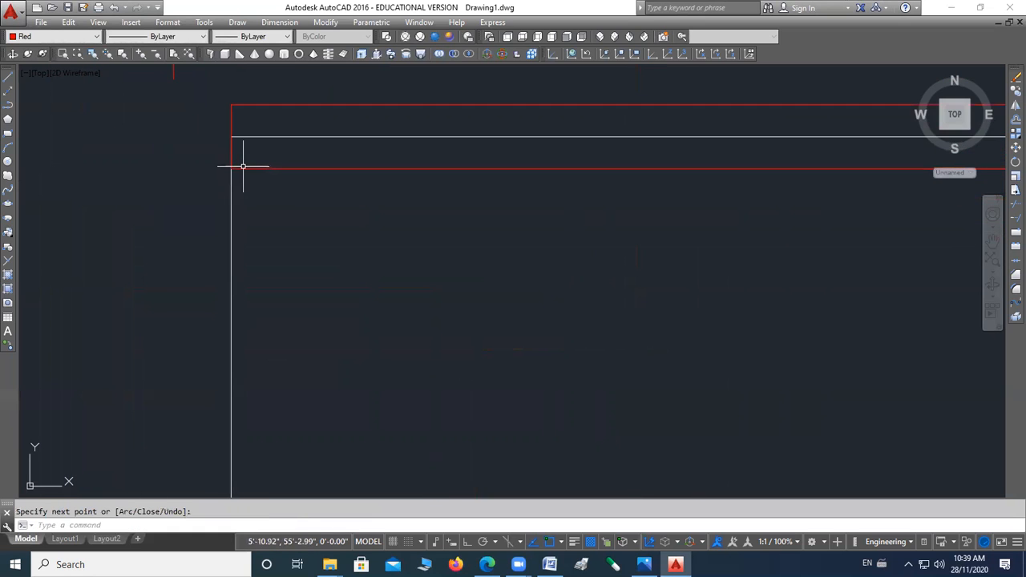
key(Return)
click(231, 137)
scroll(230, 137, down, 5)
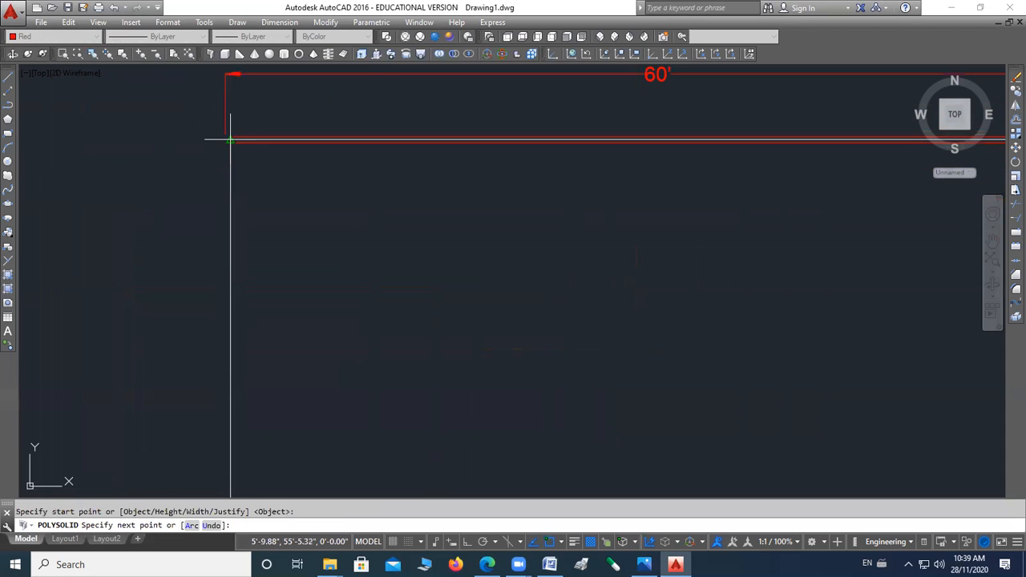
scroll(218, 321, up, 5)
scroll(219, 405, up, 4)
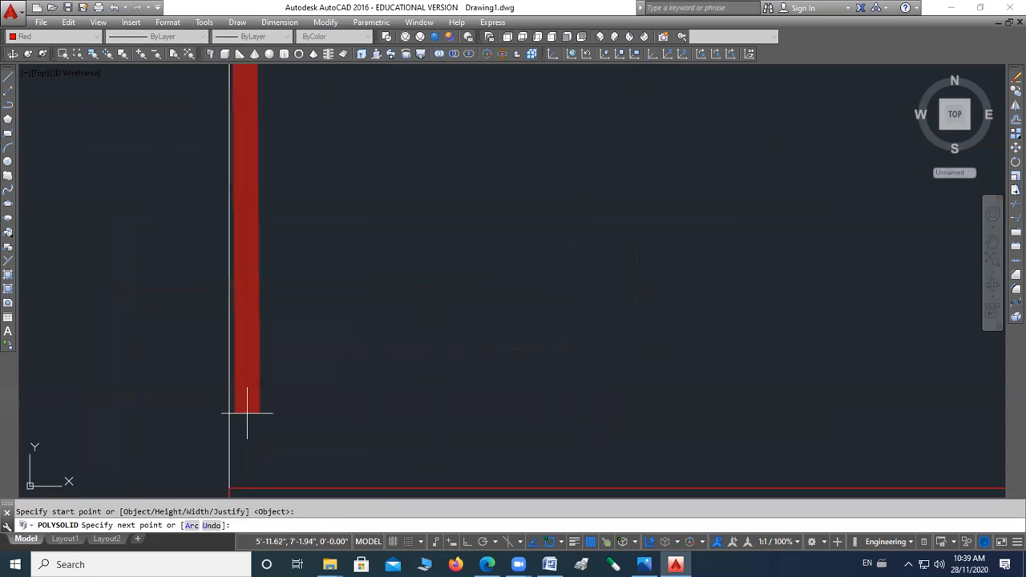
click(240, 366)
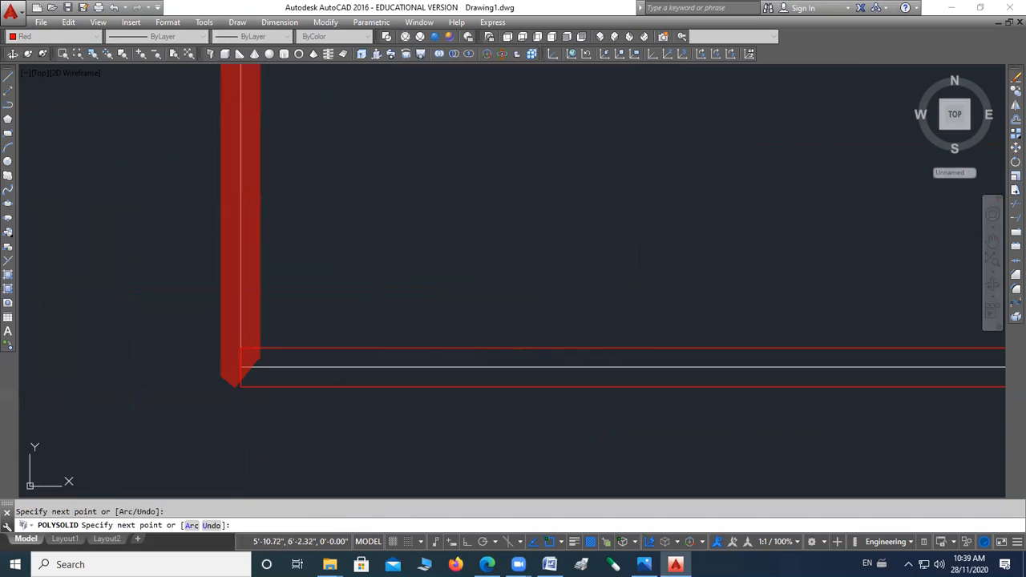
key(Return)
Select the bottom wall and bring up its context menu
click(345, 347)
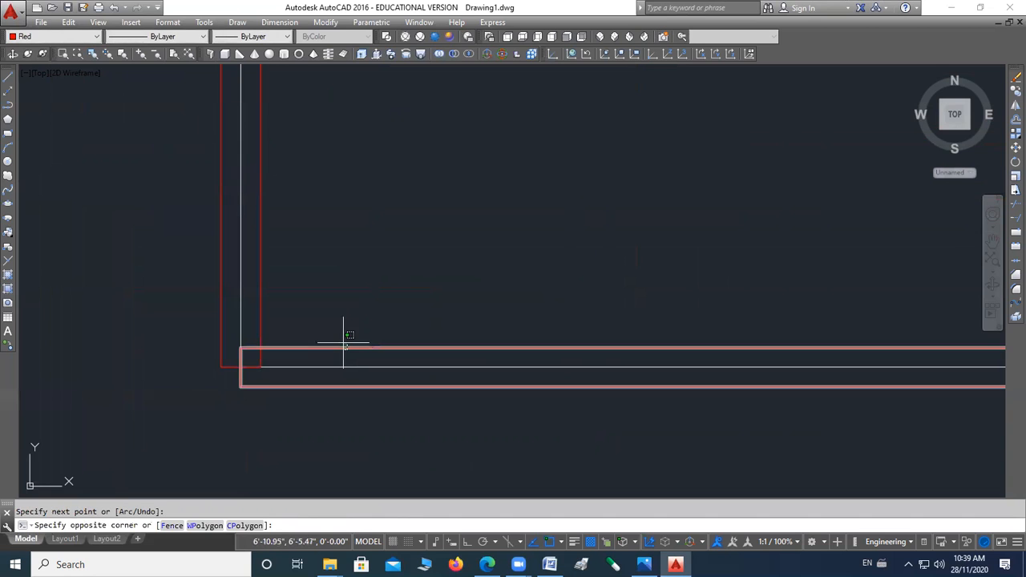
click(334, 336)
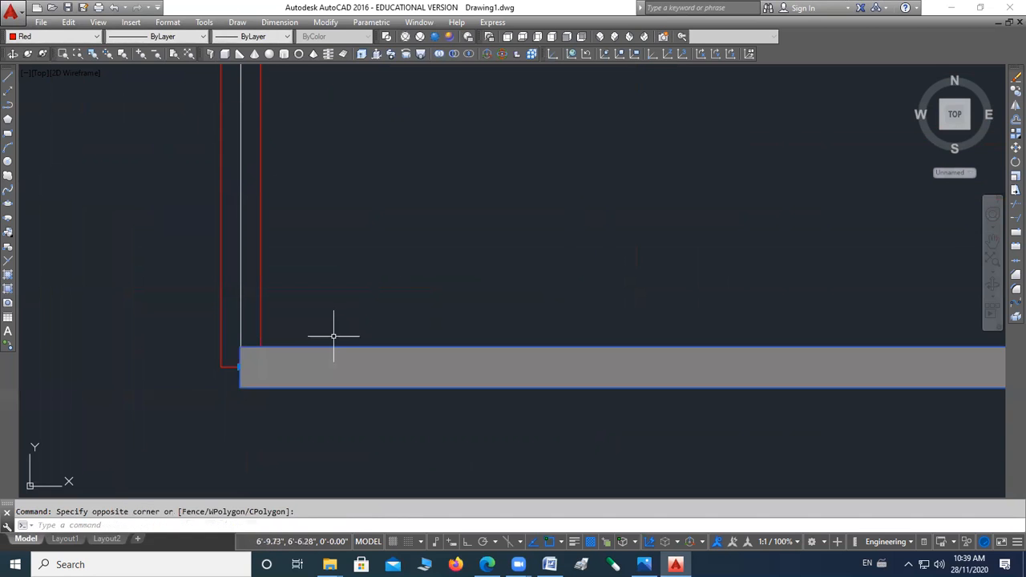
right_click(336, 356)
click(270, 398)
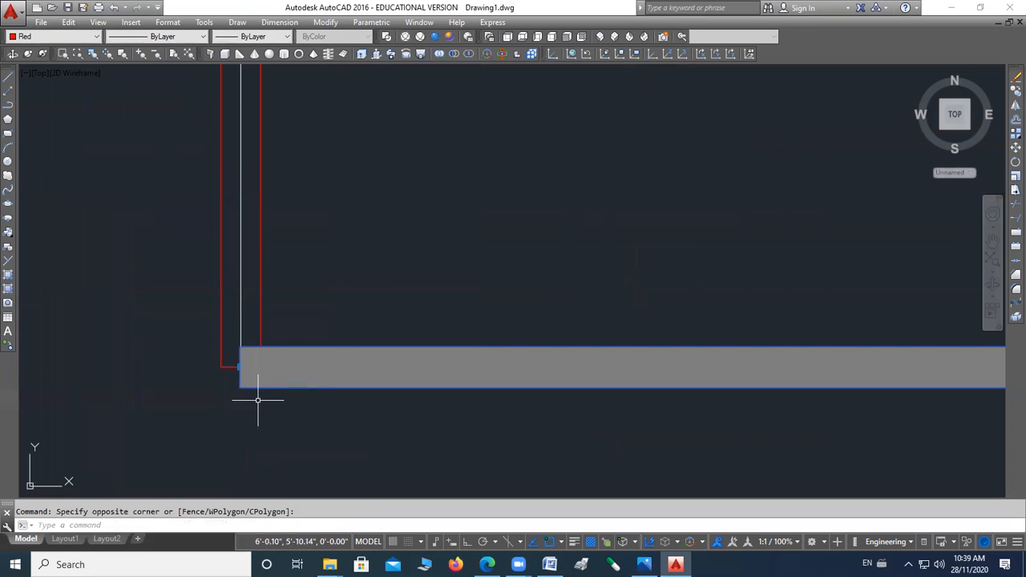
key(Escape)
click(297, 379)
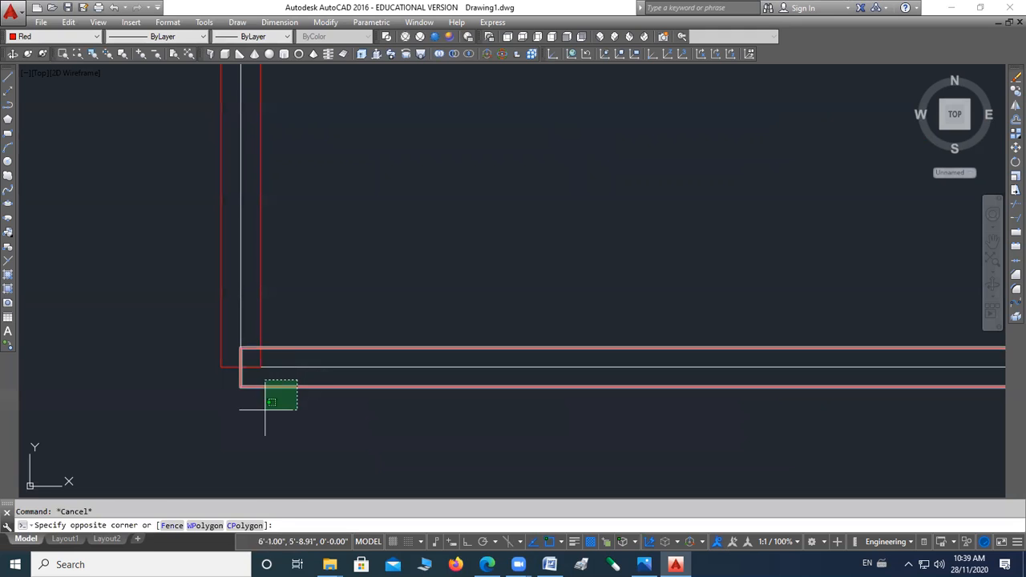
click(266, 410)
right_click(295, 376)
click(345, 354)
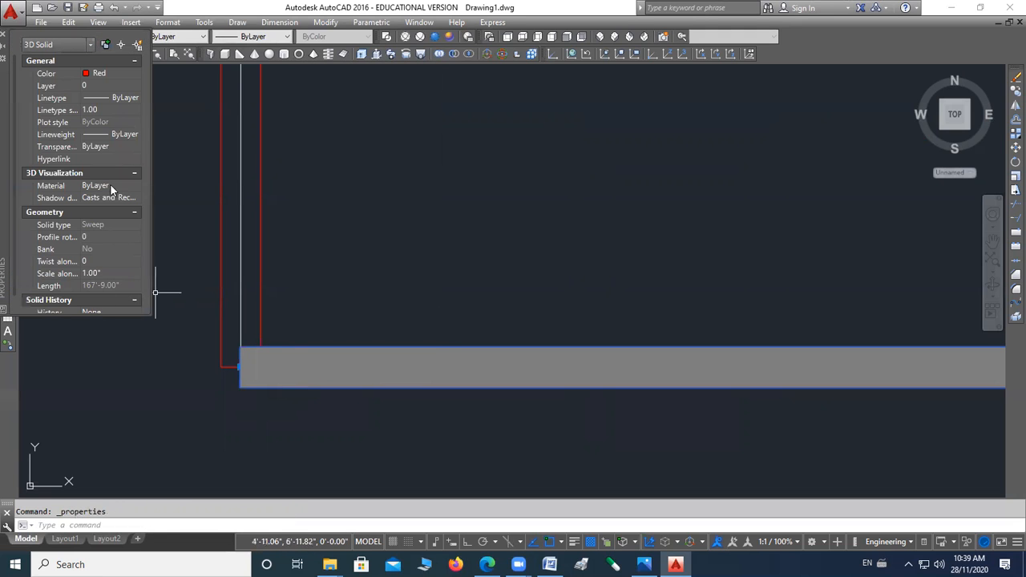
scroll(97, 281, down, 1)
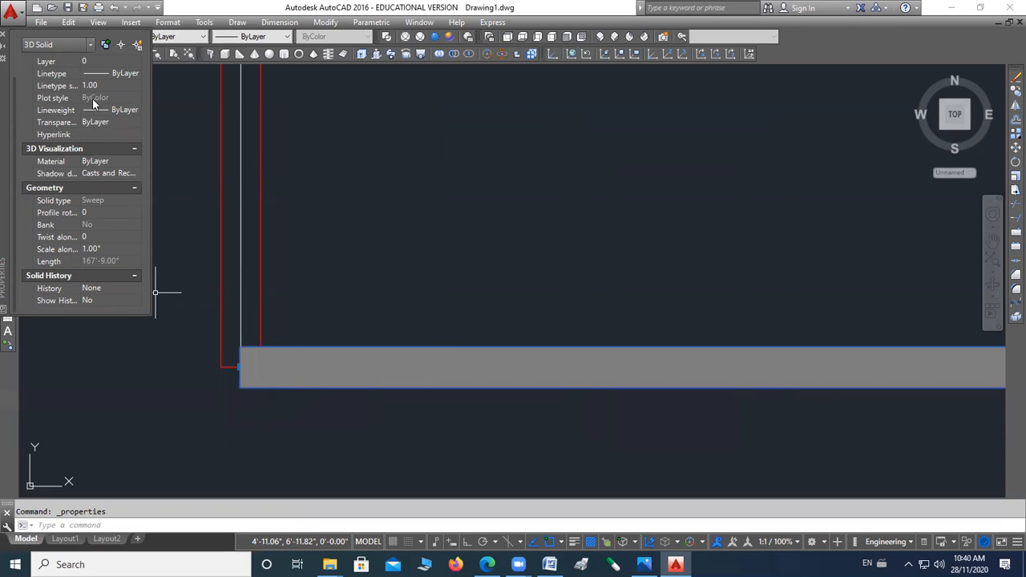
scroll(78, 97, up, 1)
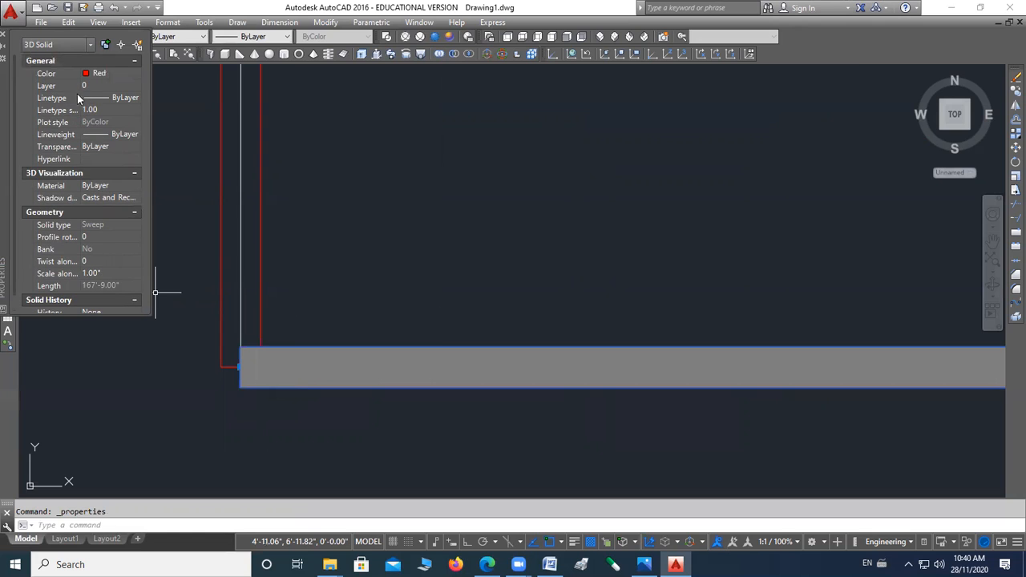
key(Escape)
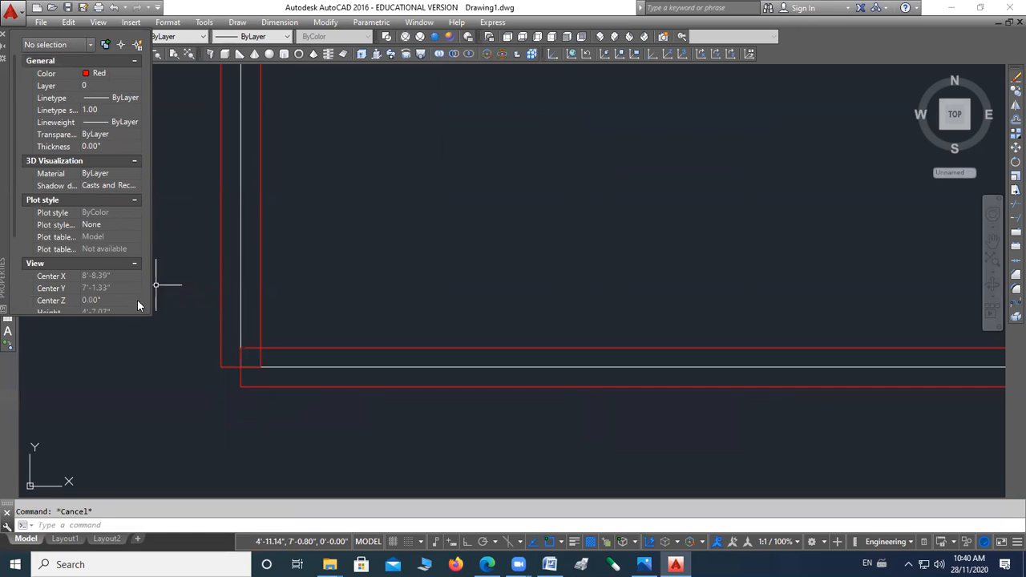
scroll(446, 332, down, 2)
scroll(373, 389, down, 2)
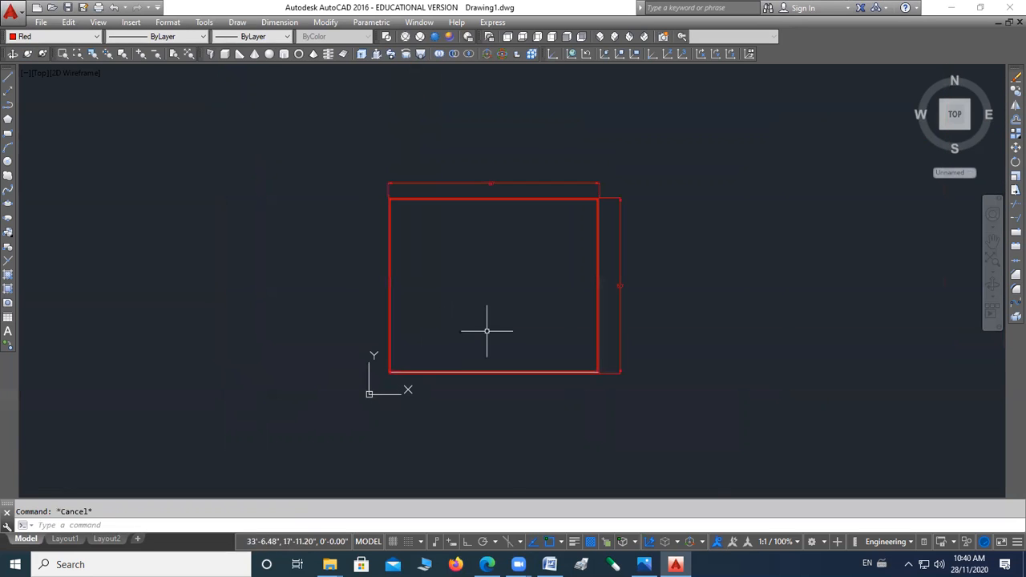
scroll(522, 232, up, 3)
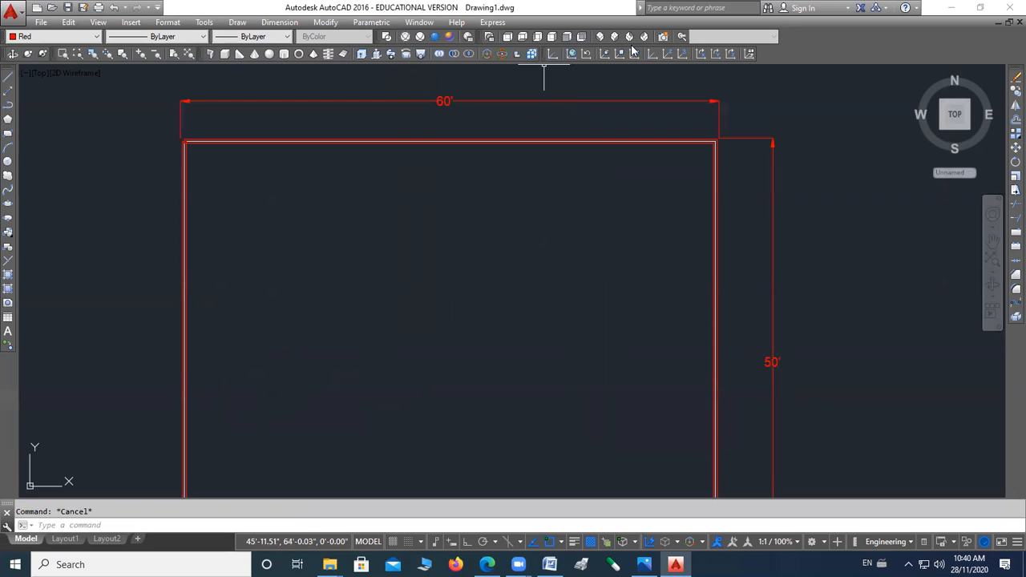
View the walls in SW Isometric with Conceptual shading, then switch back to Top view
click(601, 40)
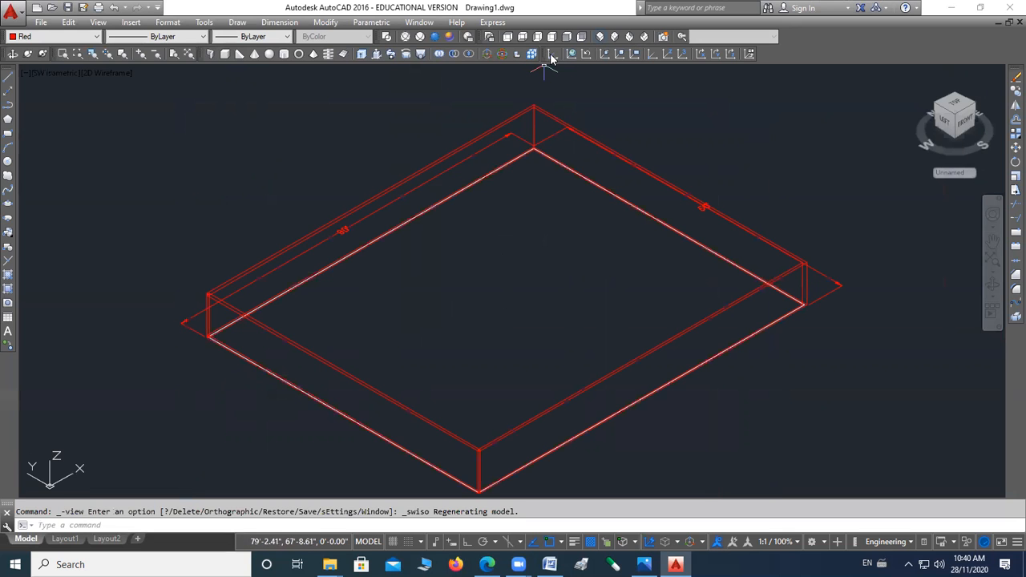
click(450, 37)
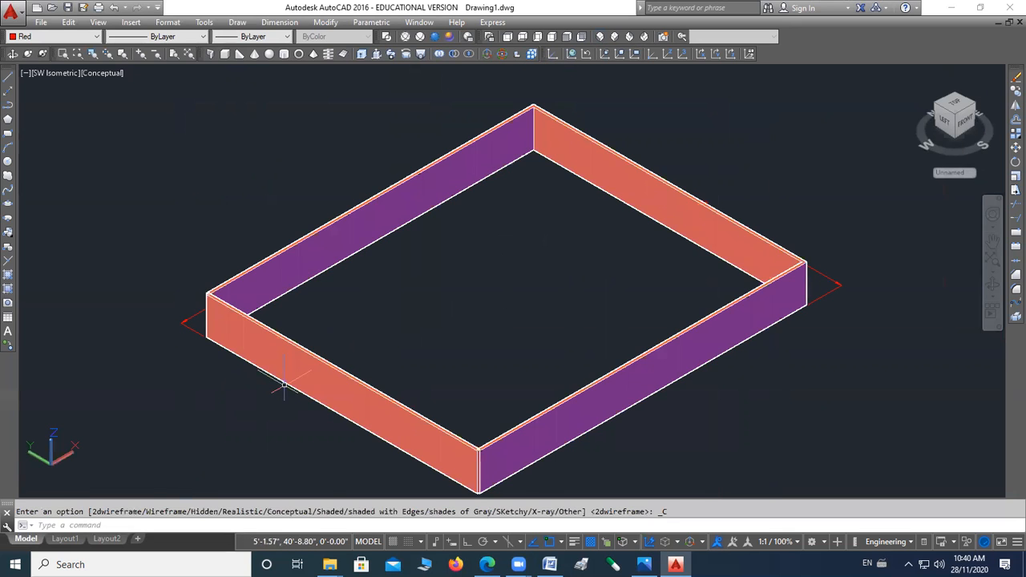
scroll(308, 353, up, 2)
scroll(324, 349, down, 2)
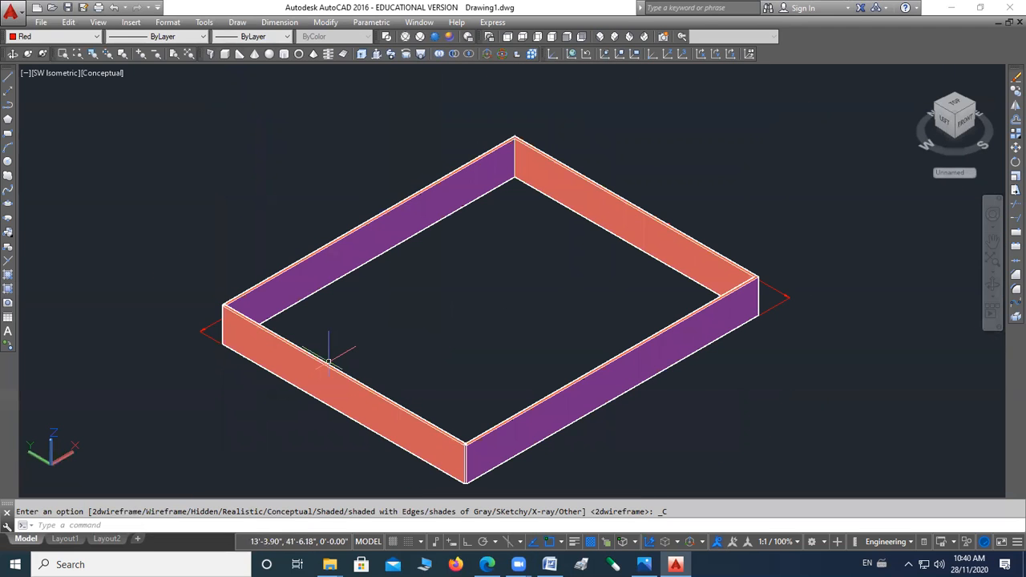
click(507, 37)
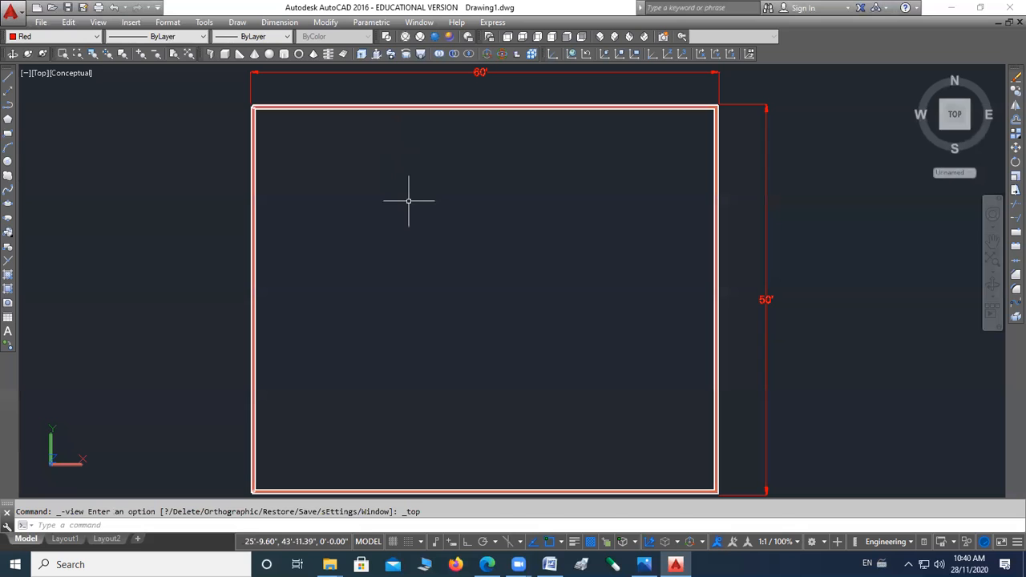
Circle the GARRAGE label on the reference plan in Photos, undo the extra stroke, and minimize Photos
click(645, 561)
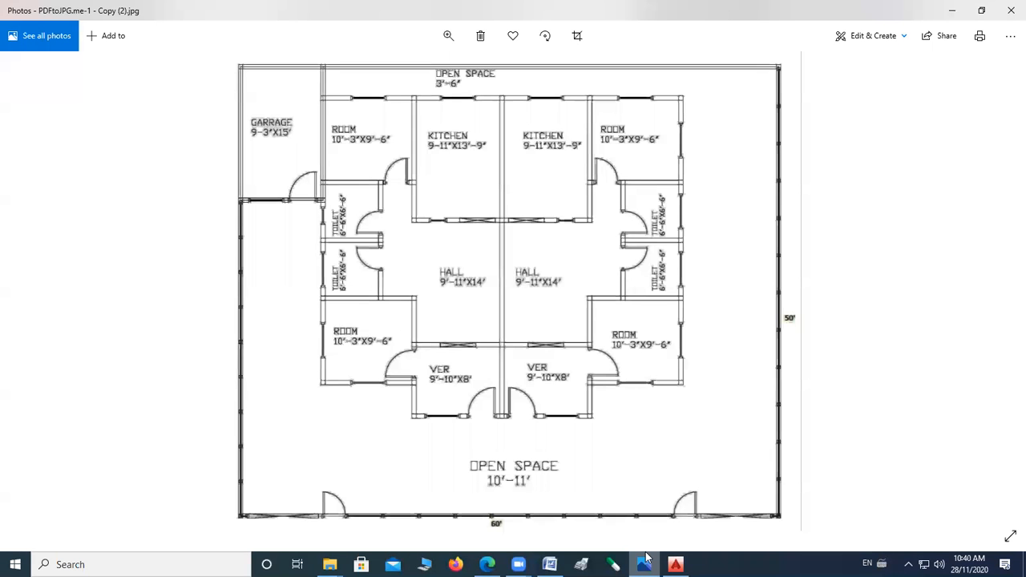
drag(279, 105, 269, 104)
drag(301, 149, 294, 98)
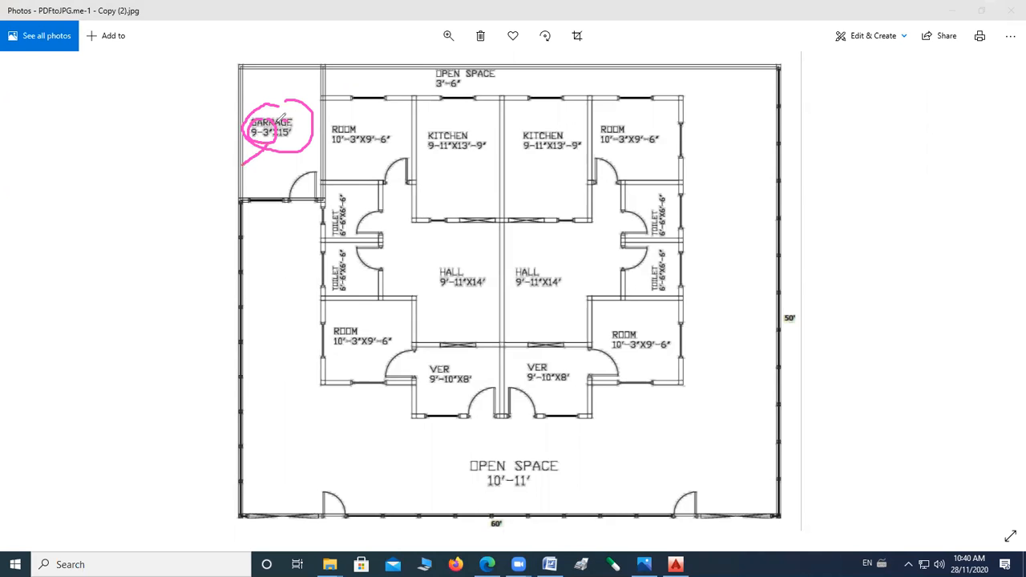
drag(295, 112, 306, 80)
key(ctrl+z)
key(ctrl+z)
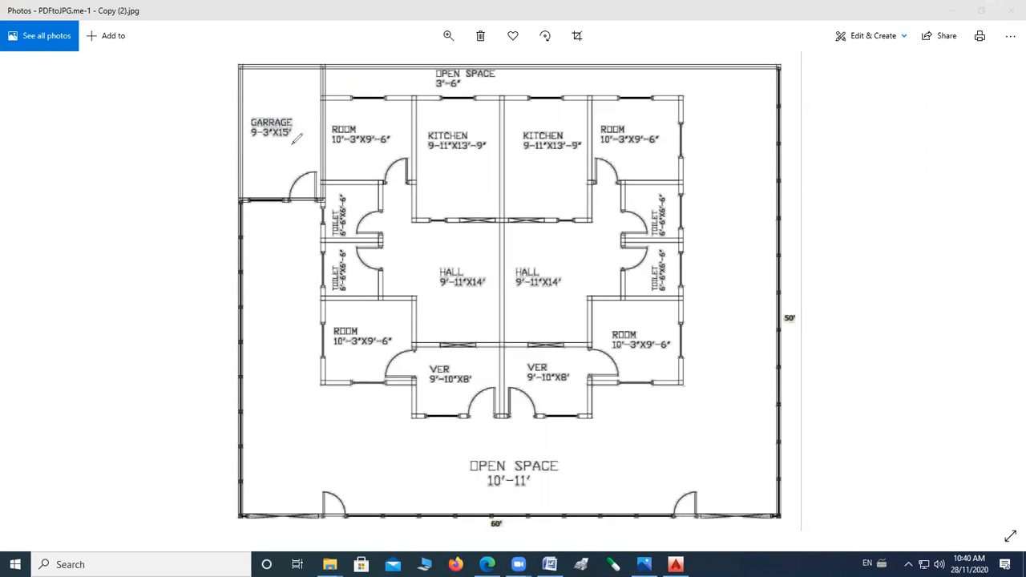
click(644, 564)
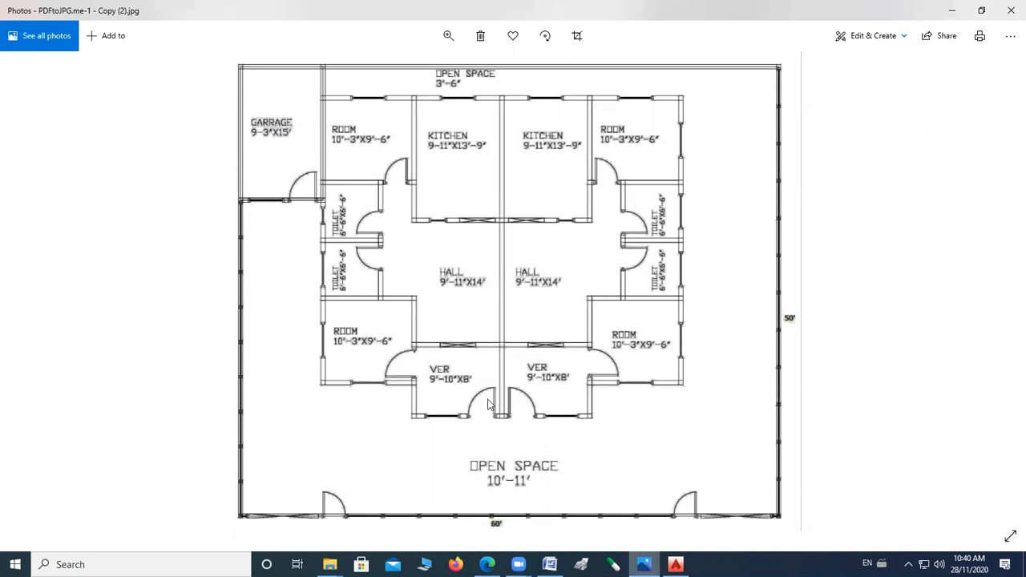
click(644, 564)
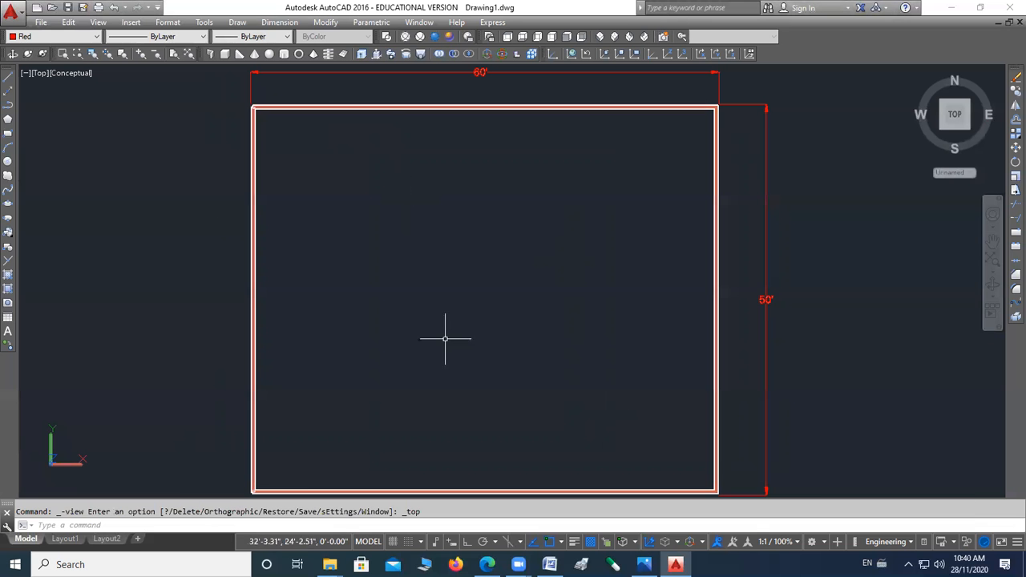
scroll(225, 196, up, 2)
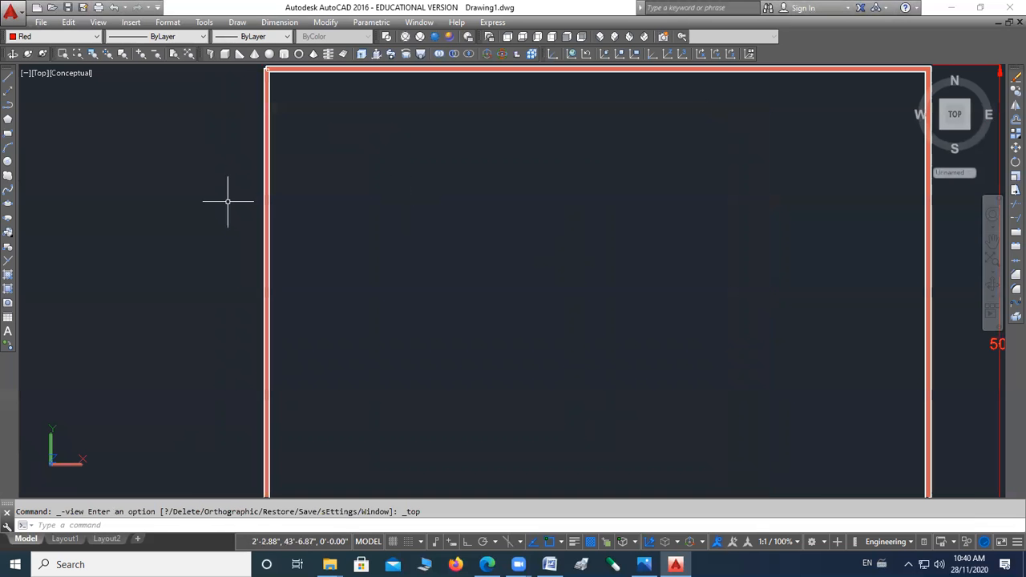
click(1014, 120)
text(9)
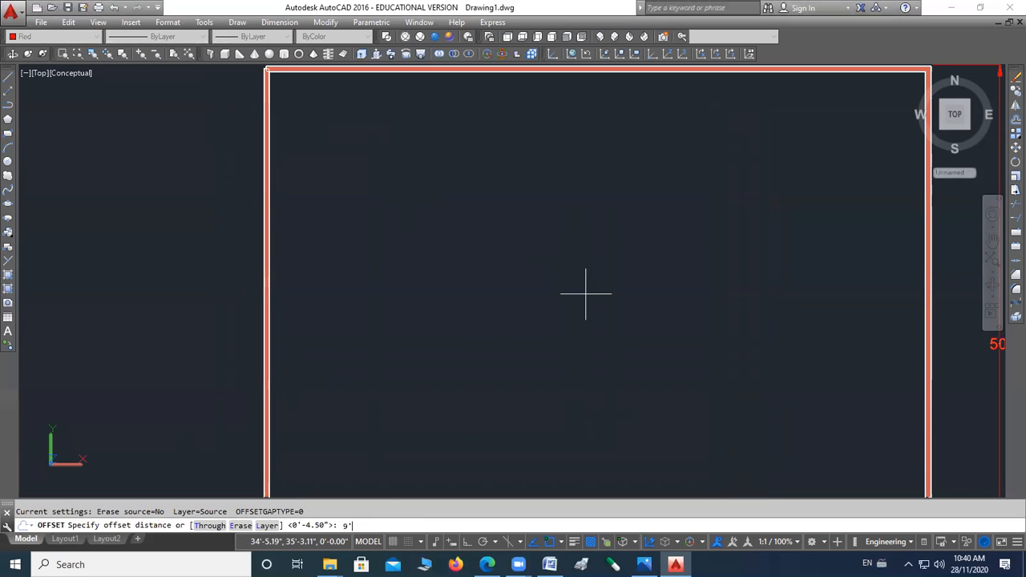
text('-3)
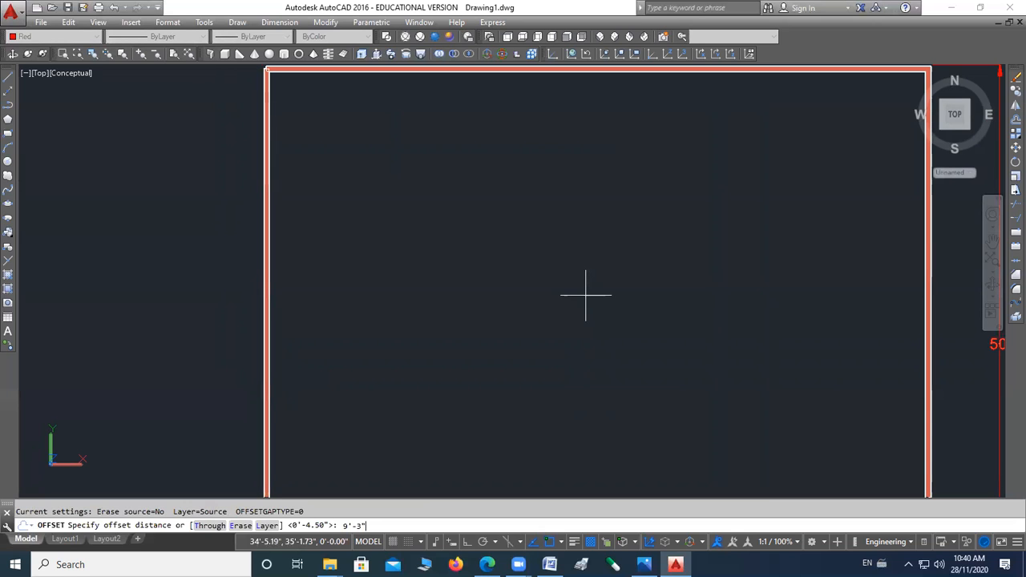
text(")
key(Return)
click(269, 228)
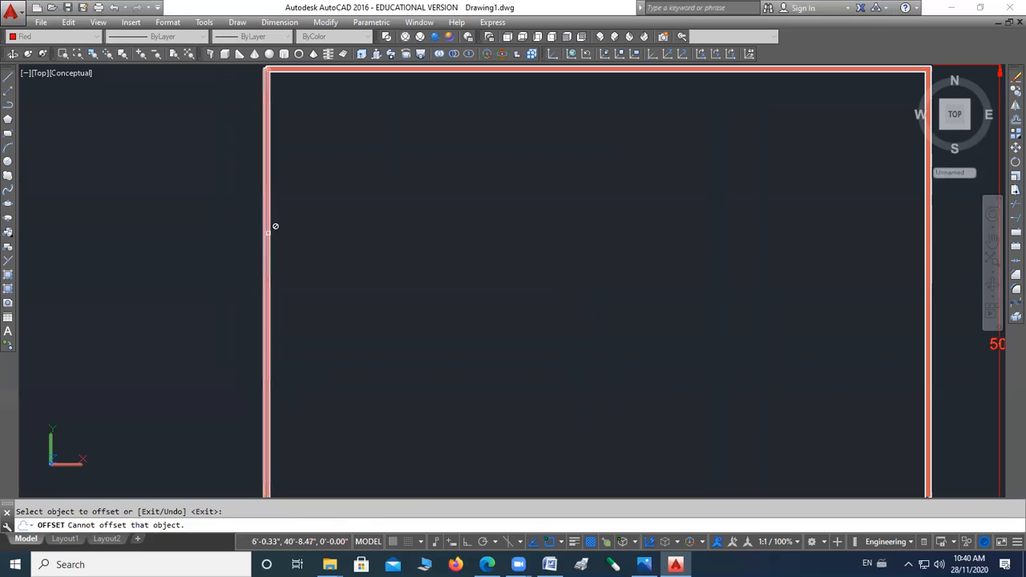
click(365, 236)
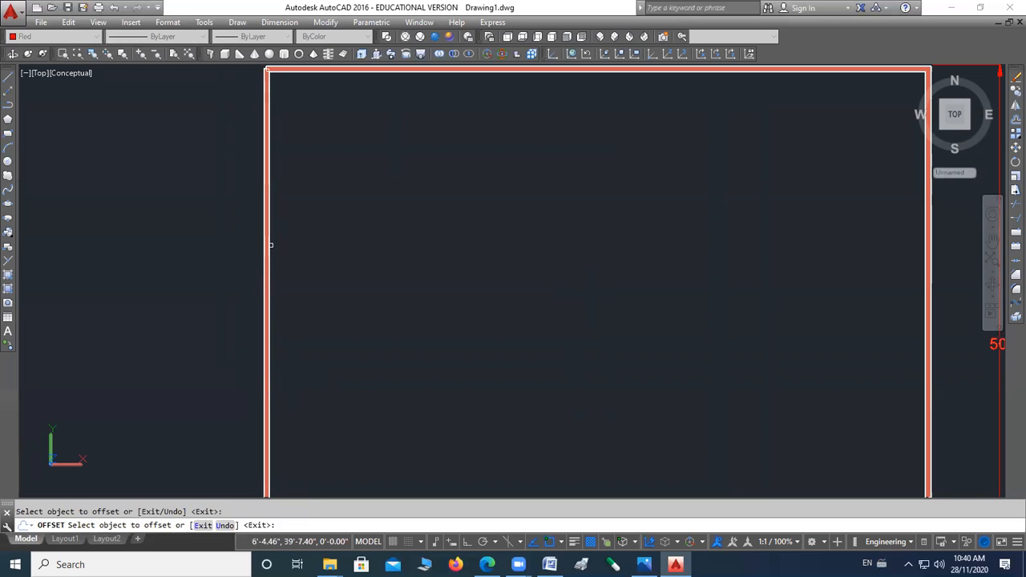
click(269, 244)
click(351, 249)
scroll(271, 254, down, 2)
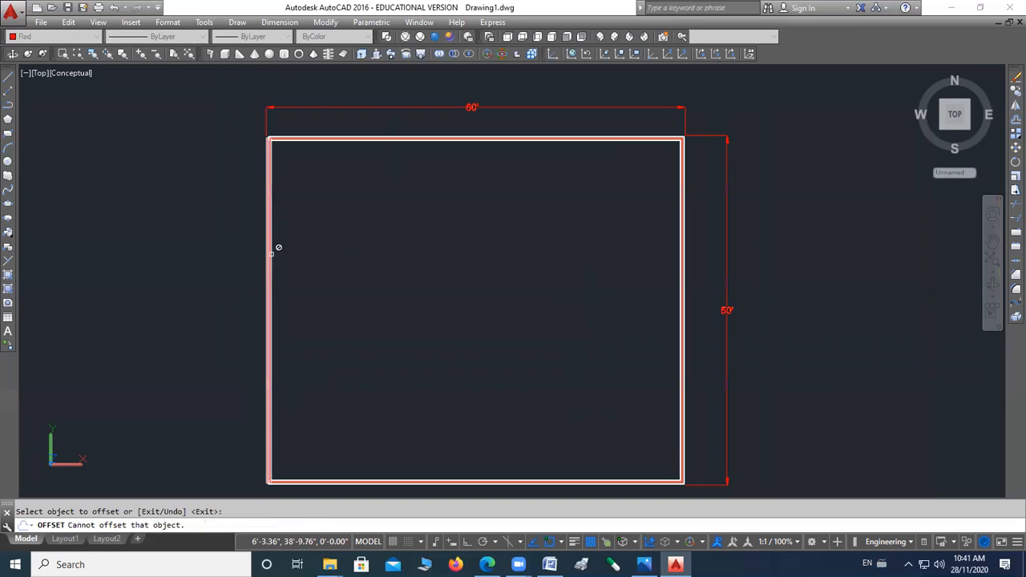
click(271, 224)
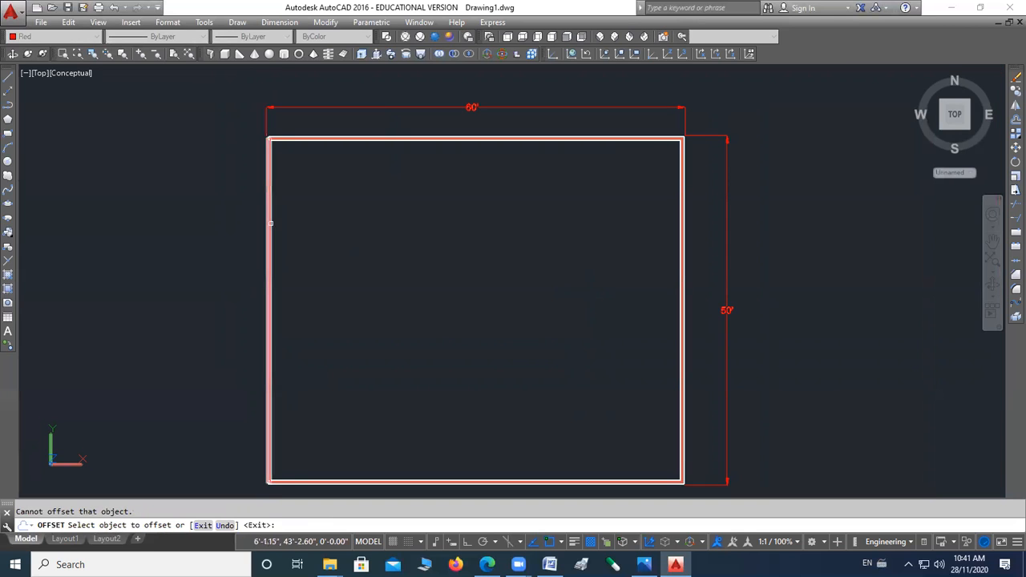
click(670, 153)
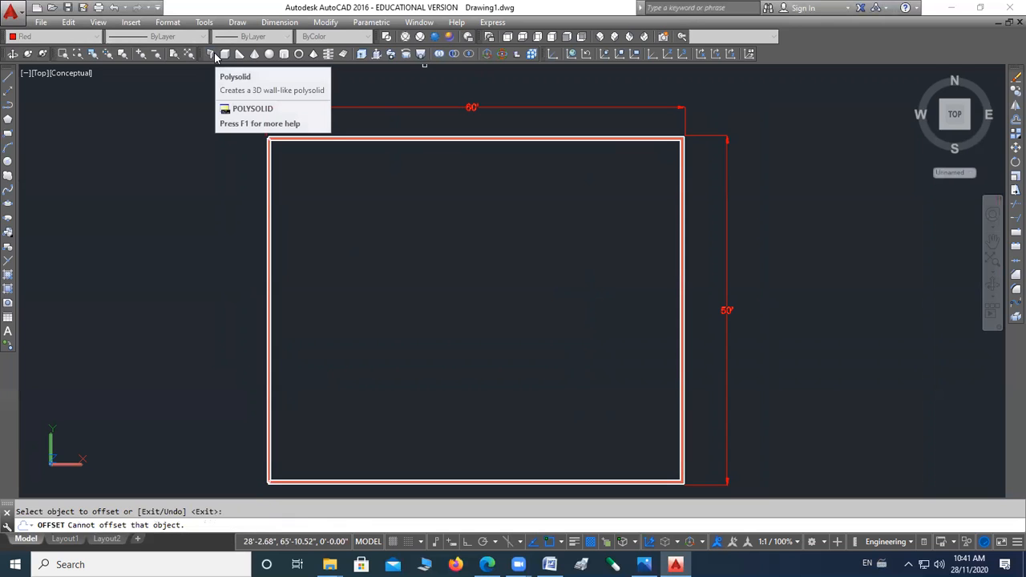
click(670, 279)
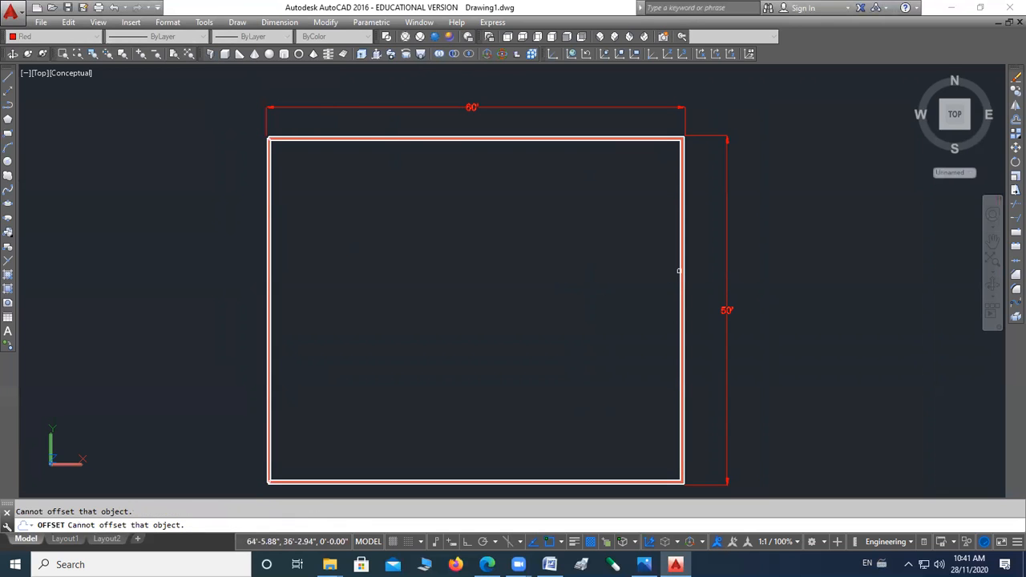
click(504, 135)
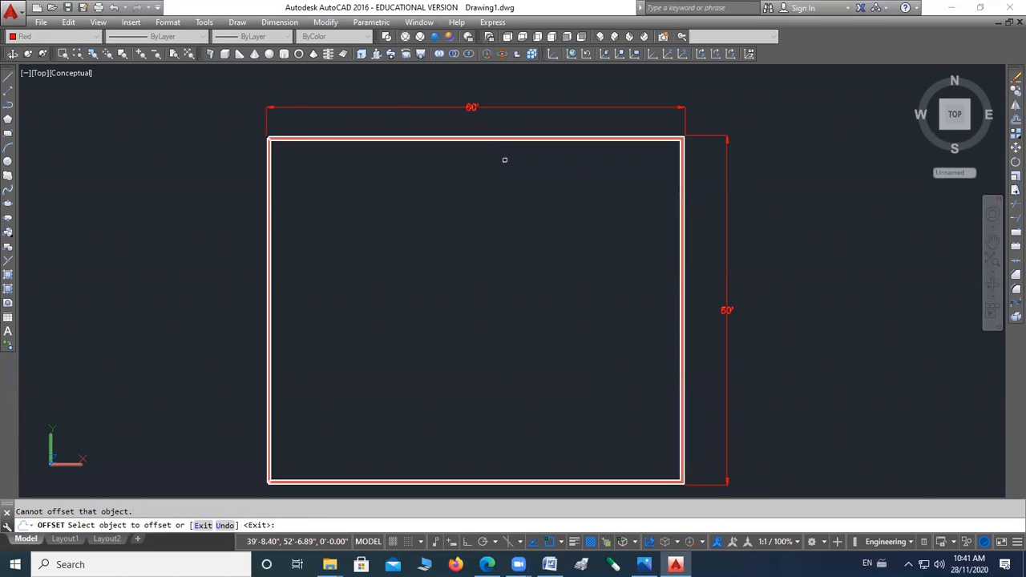
click(505, 161)
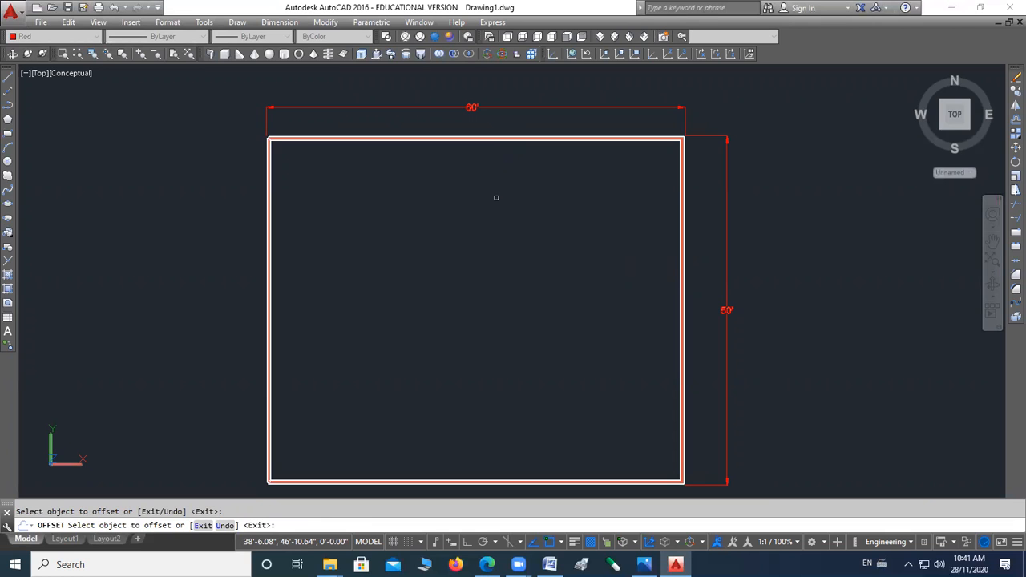
right_click(339, 268)
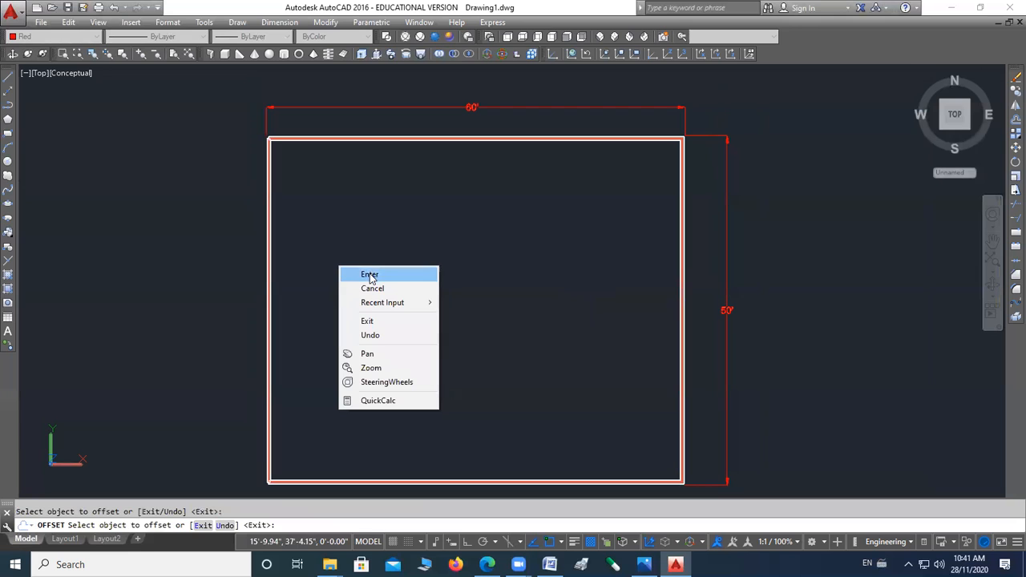
click(374, 234)
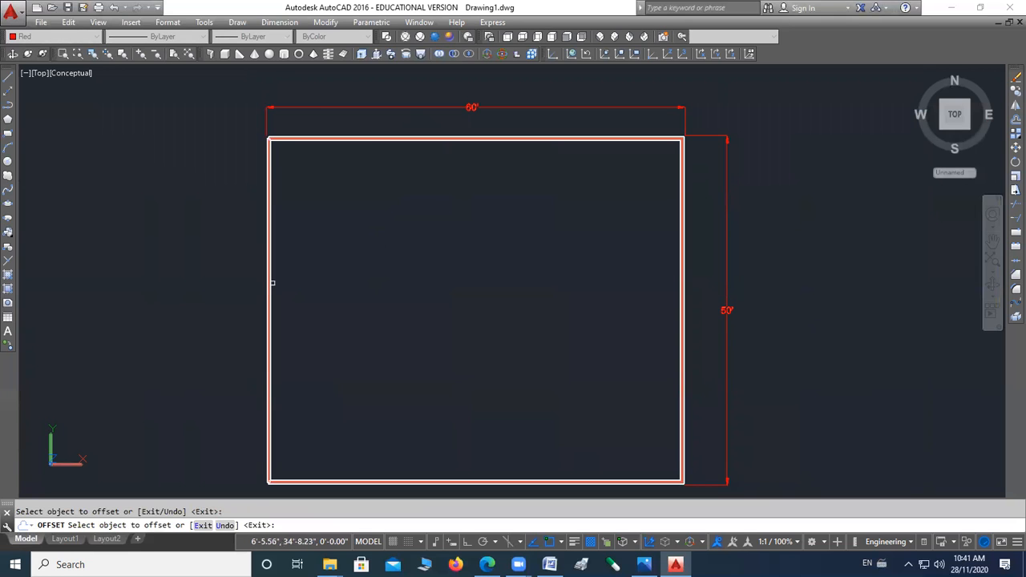
click(273, 282)
click(330, 273)
right_click(369, 258)
click(396, 267)
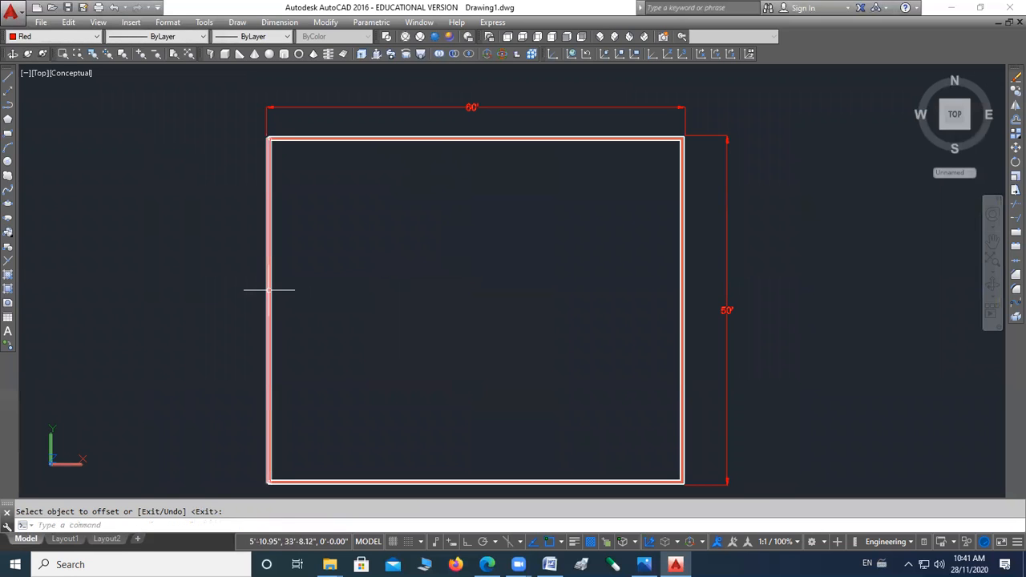
Delete the thick red border rectangle around the plot
key(Escape)
click(268, 290)
click(424, 138)
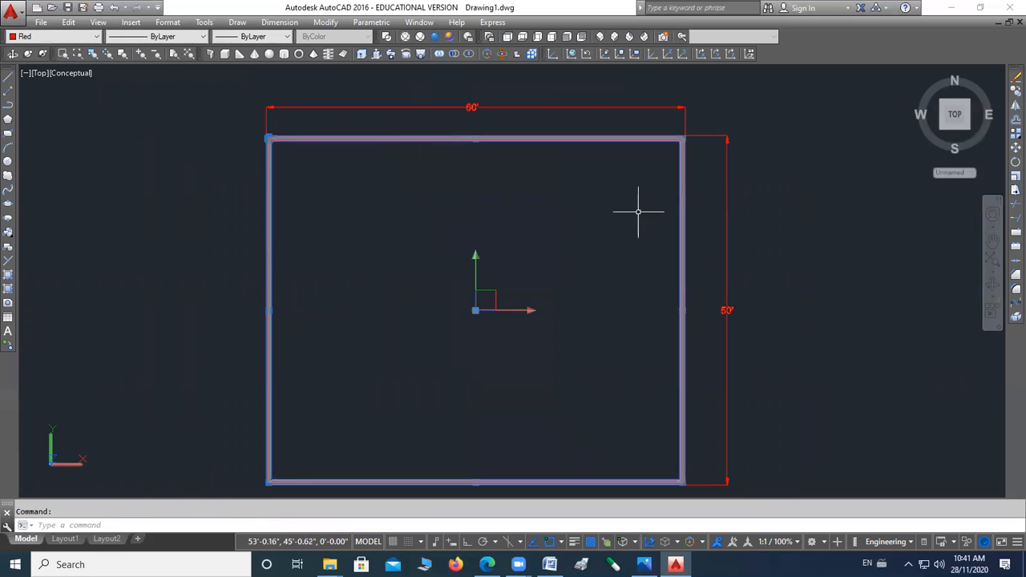
key(Delete)
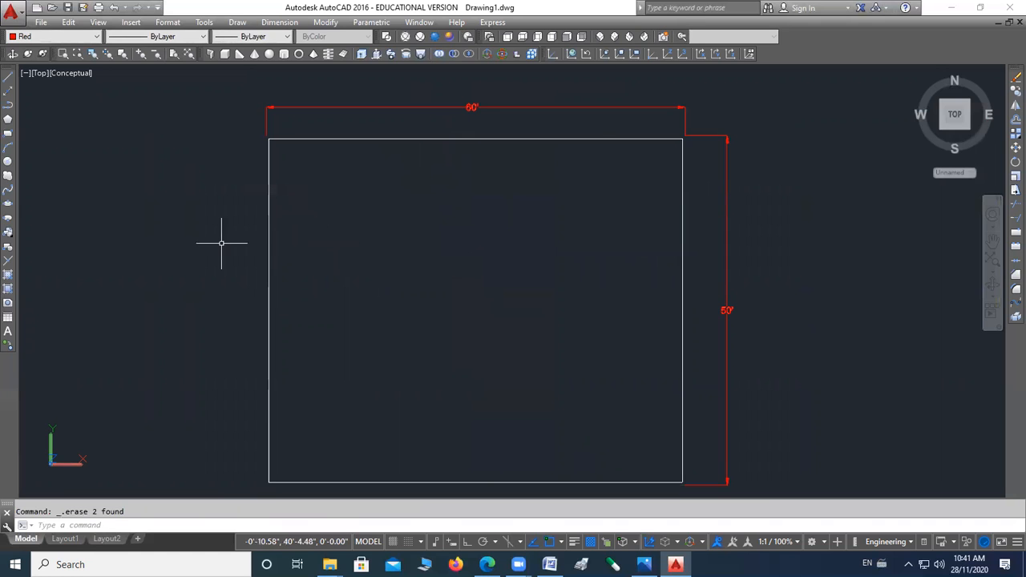
Explode the remaining white plot rectangle into separate lines
click(269, 222)
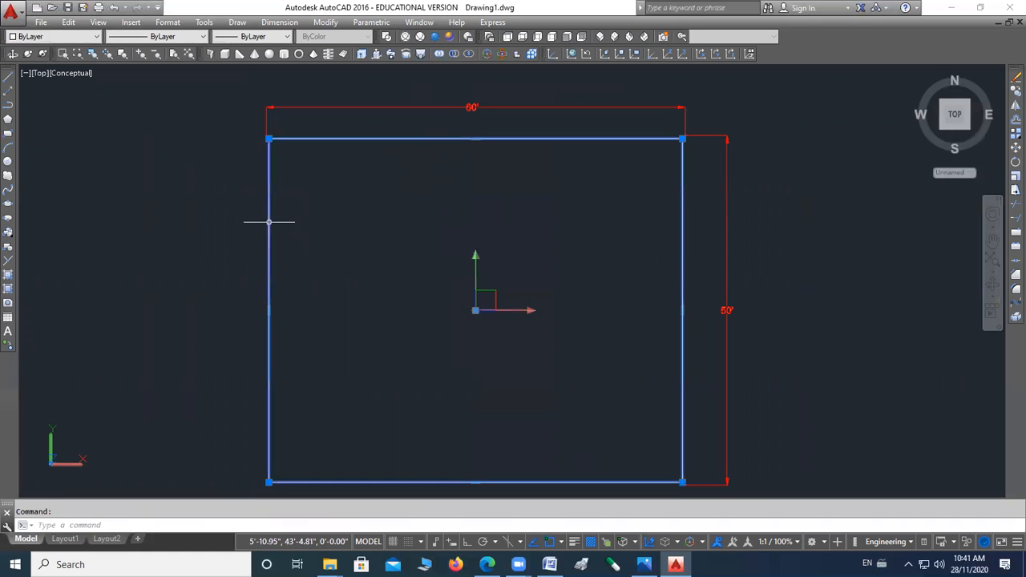
key(Escape)
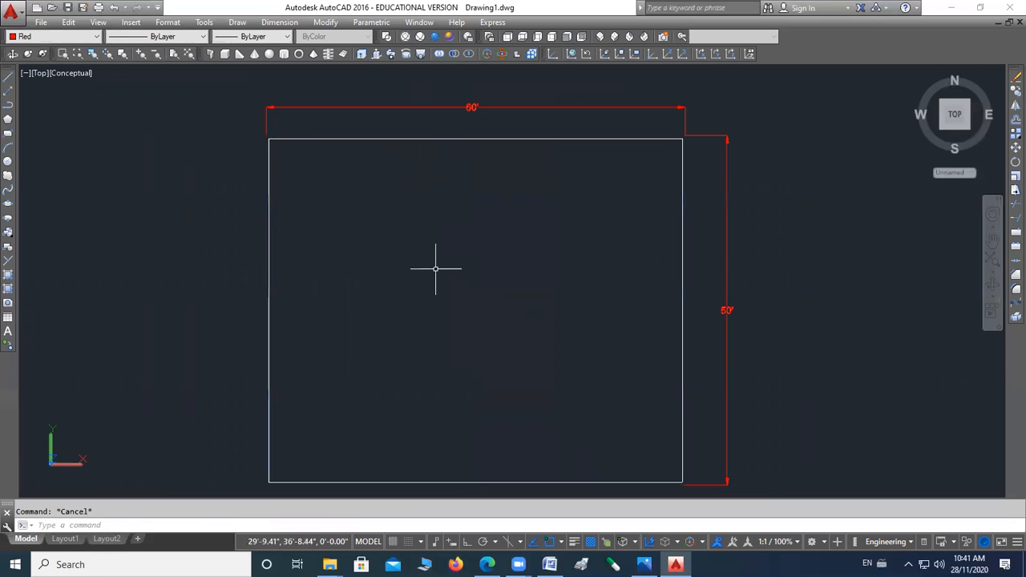
click(1014, 316)
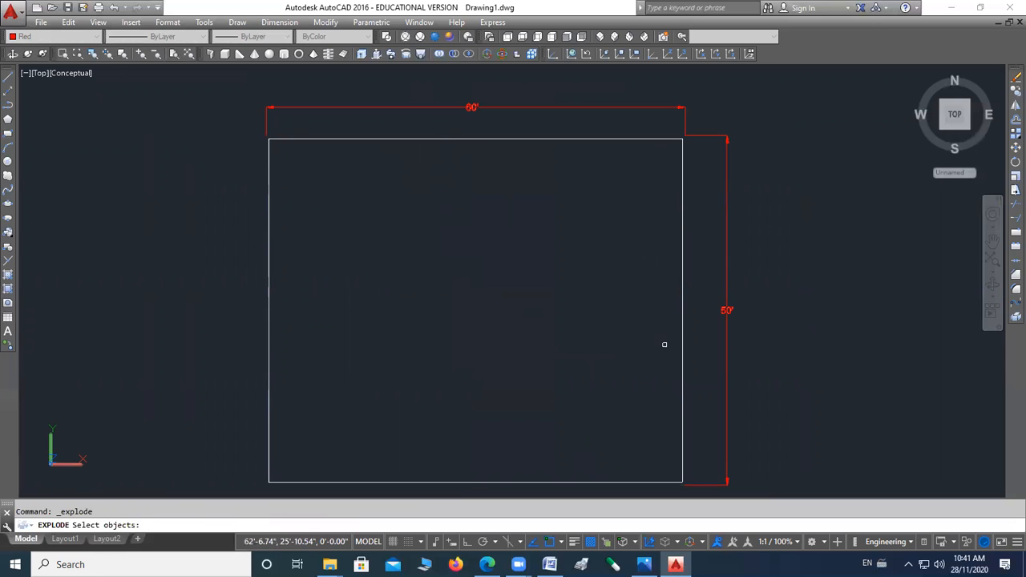
click(682, 320)
key(Return)
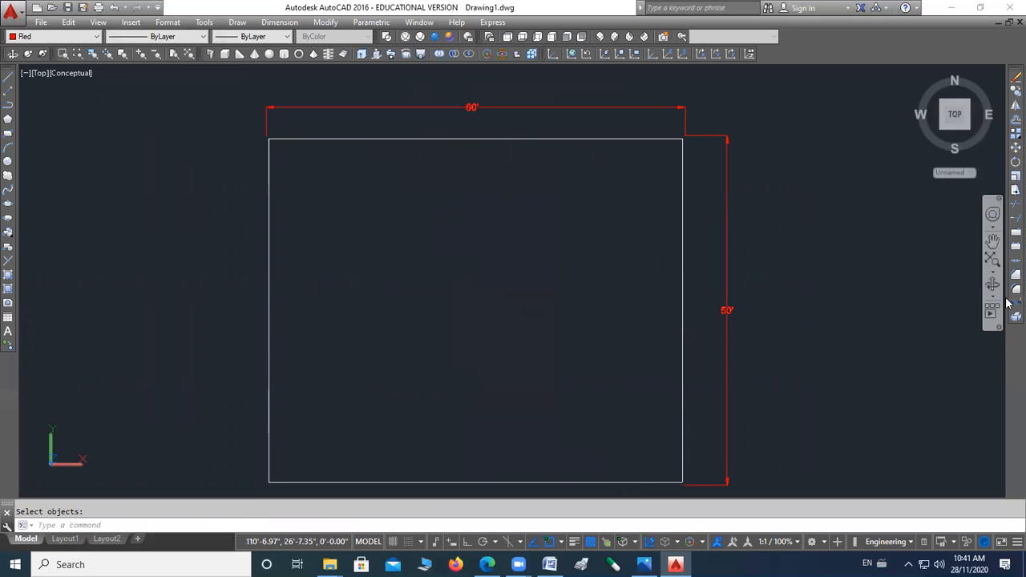
click(1015, 120)
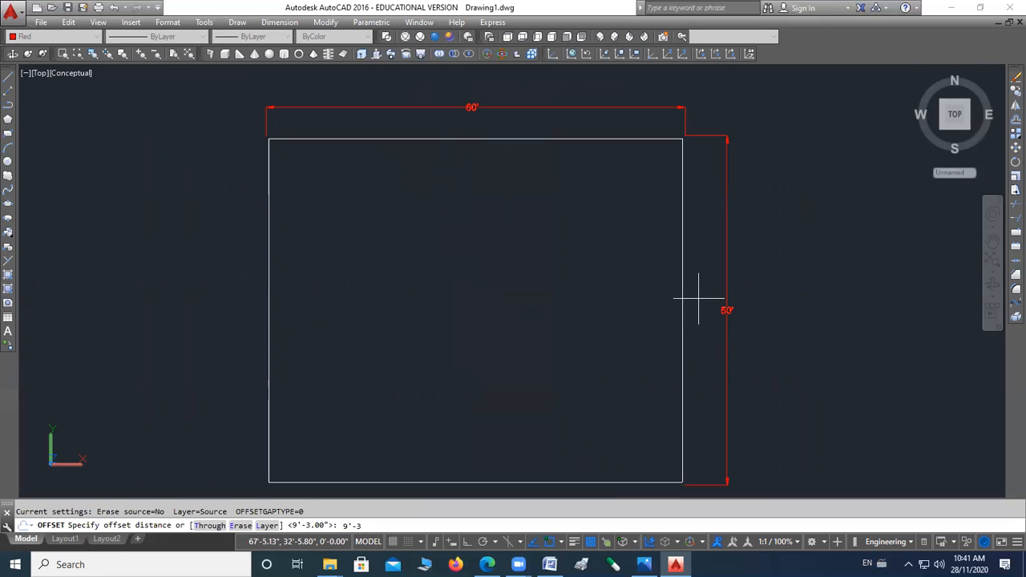
Offset the plot's left edge 9'-3" to the right for the garage wall
text(9'-3")
key(Return)
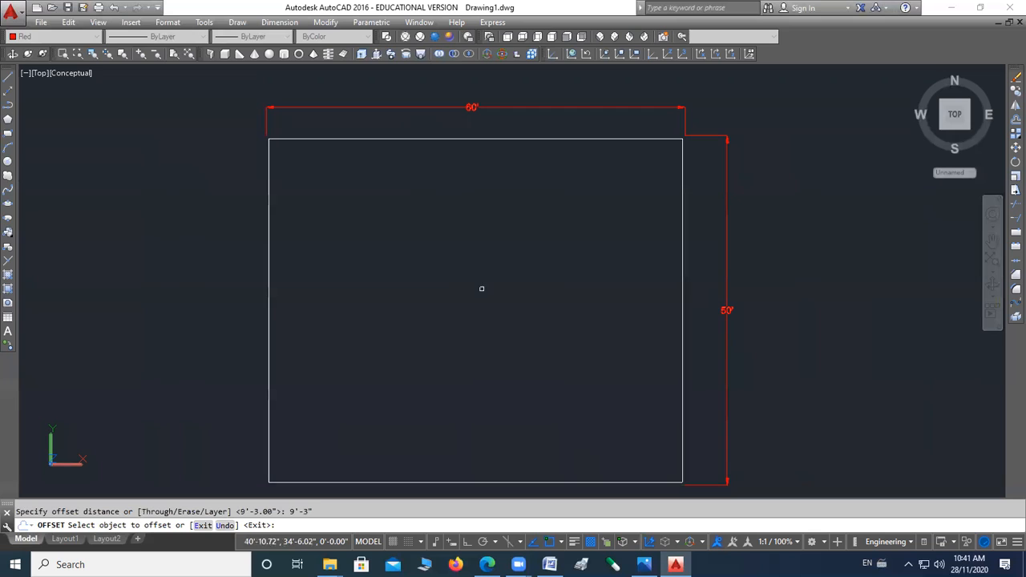
click(269, 220)
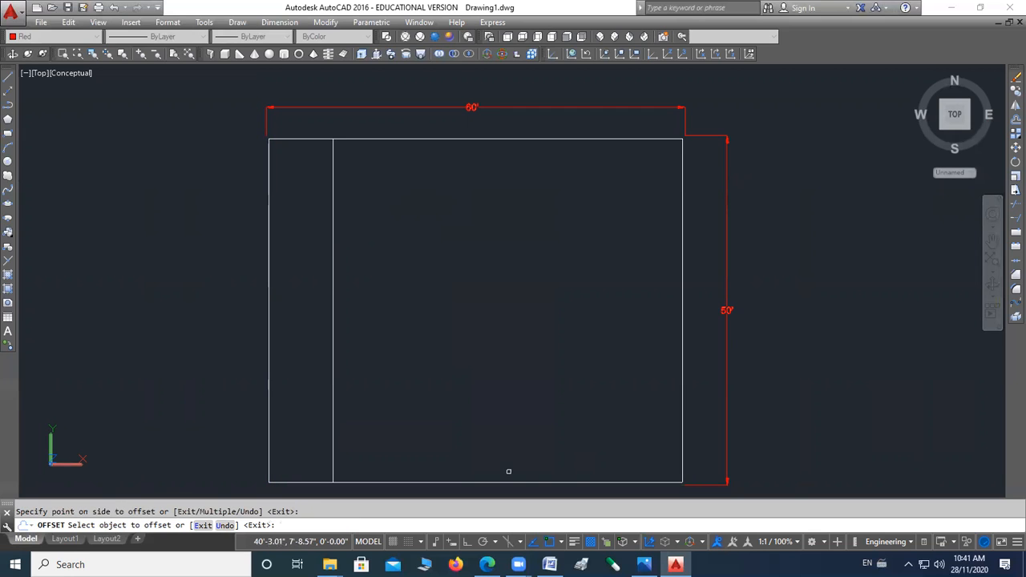
click(644, 564)
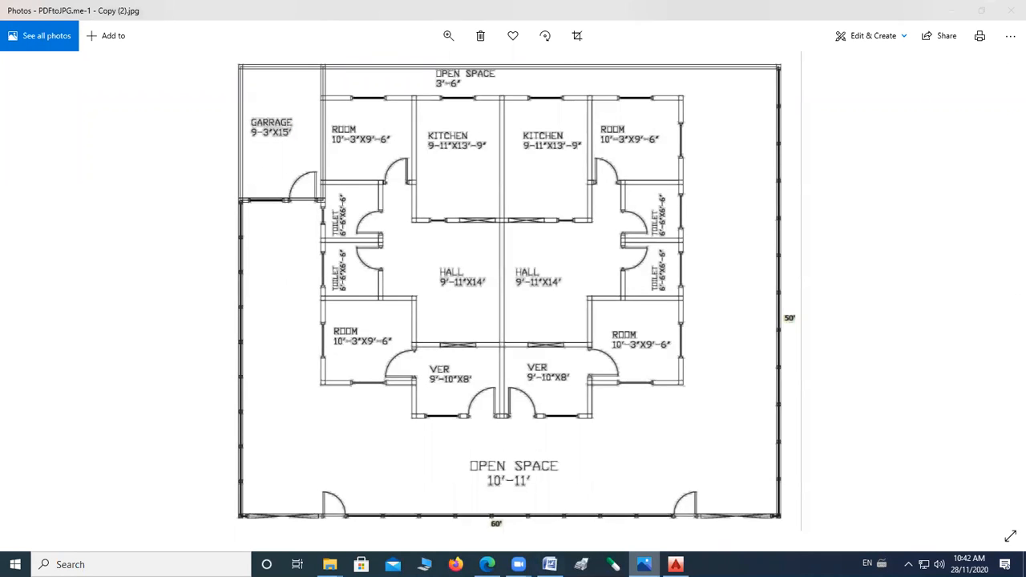
click(675, 564)
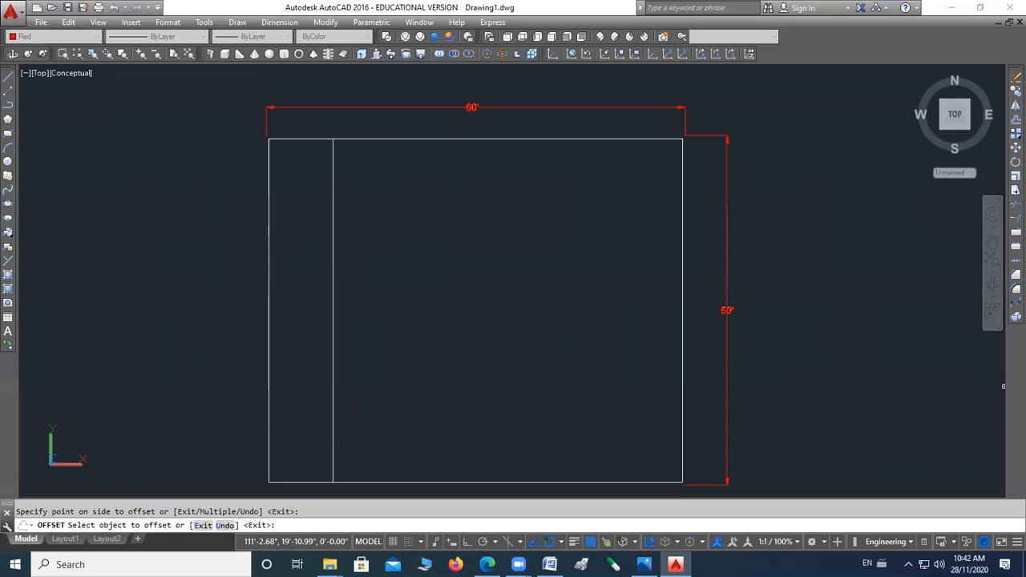
Offset the plot's top edge 15' downward, checking the reference plan
key(Return)
key(Return)
text(15')
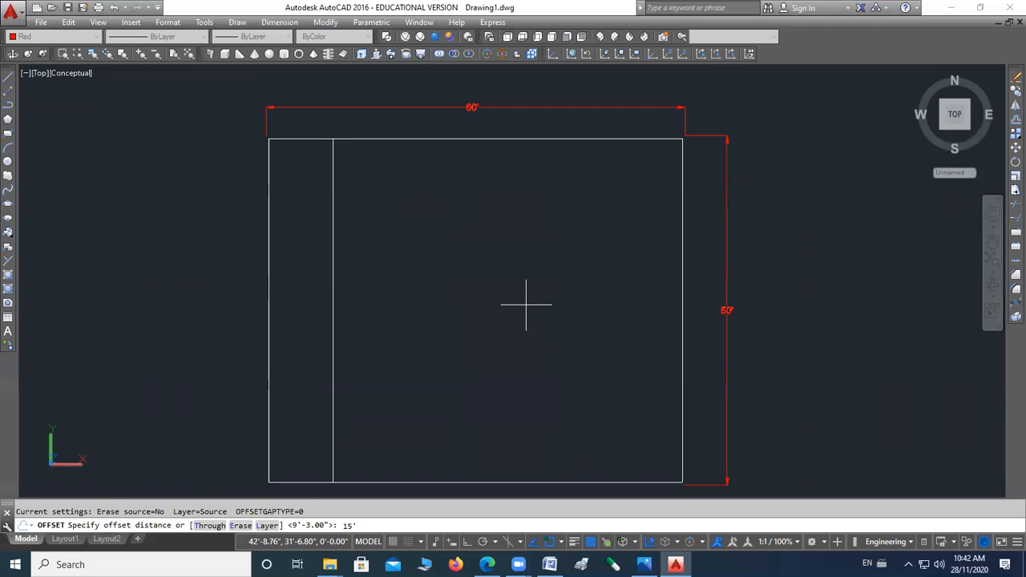
key(Return)
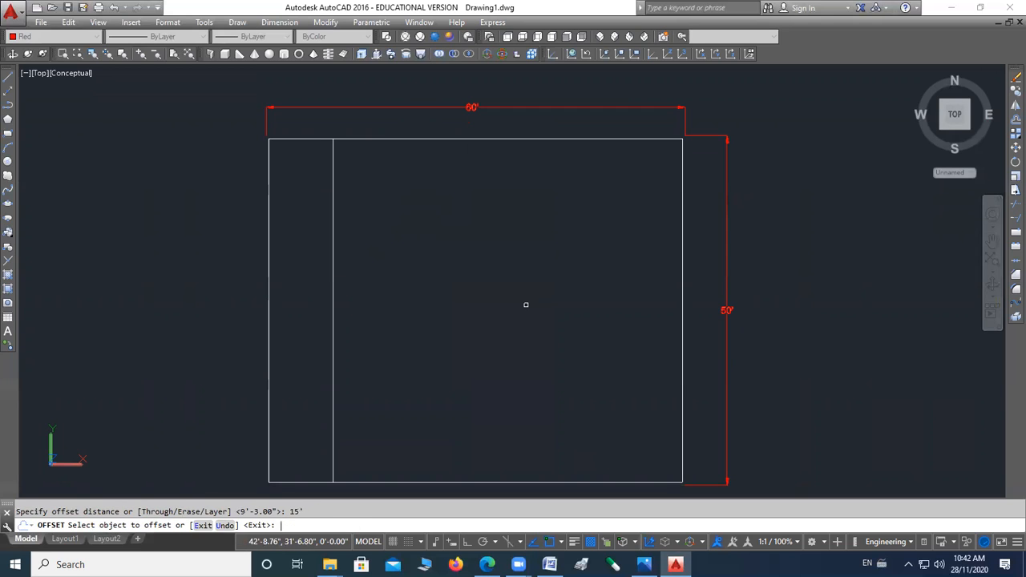
click(476, 139)
click(462, 227)
key(Return)
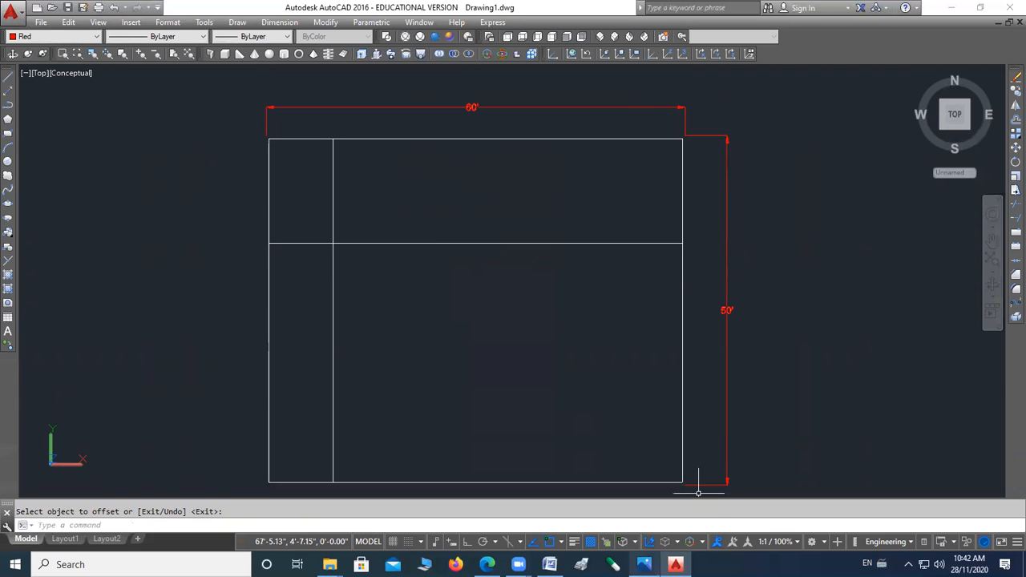
click(645, 564)
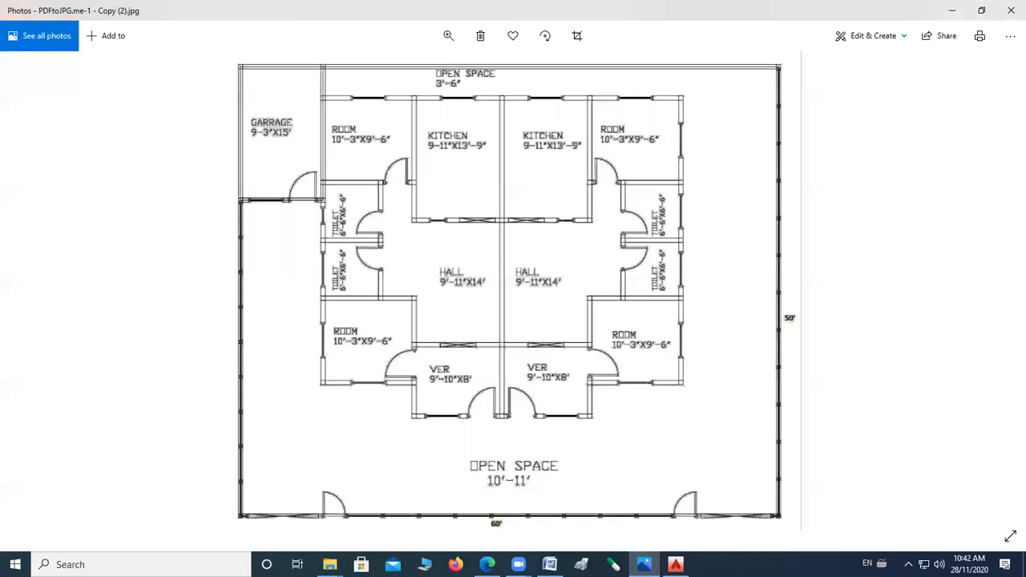
click(644, 564)
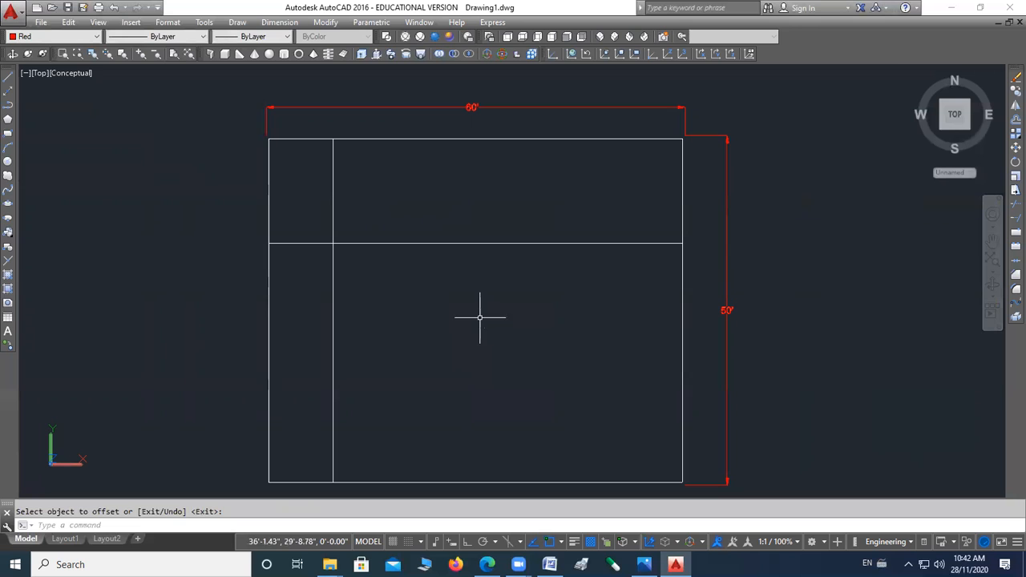
scroll(479, 200, down, 2)
scroll(471, 248, up, 1)
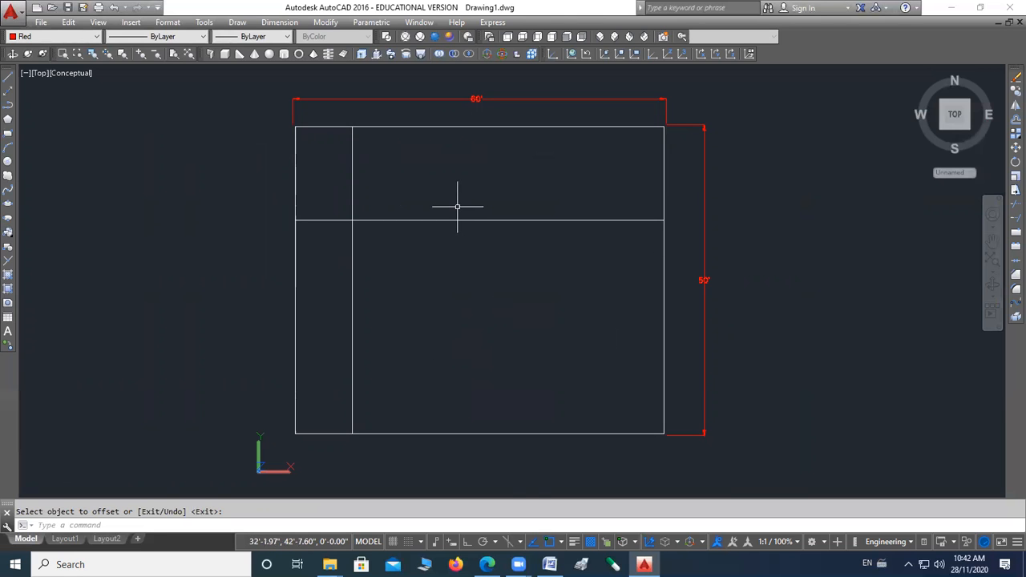
View PDFtoJPG.me-1 - Copy (2) from the AUTOCAD CIVIL DRWG folder, then return to AutoCAD
key(super+d)
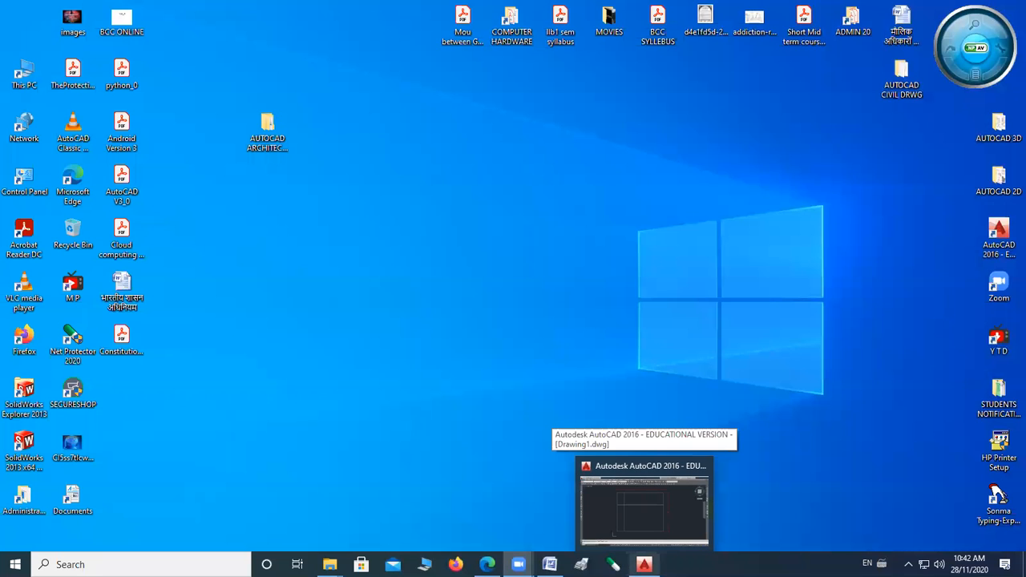
click(644, 564)
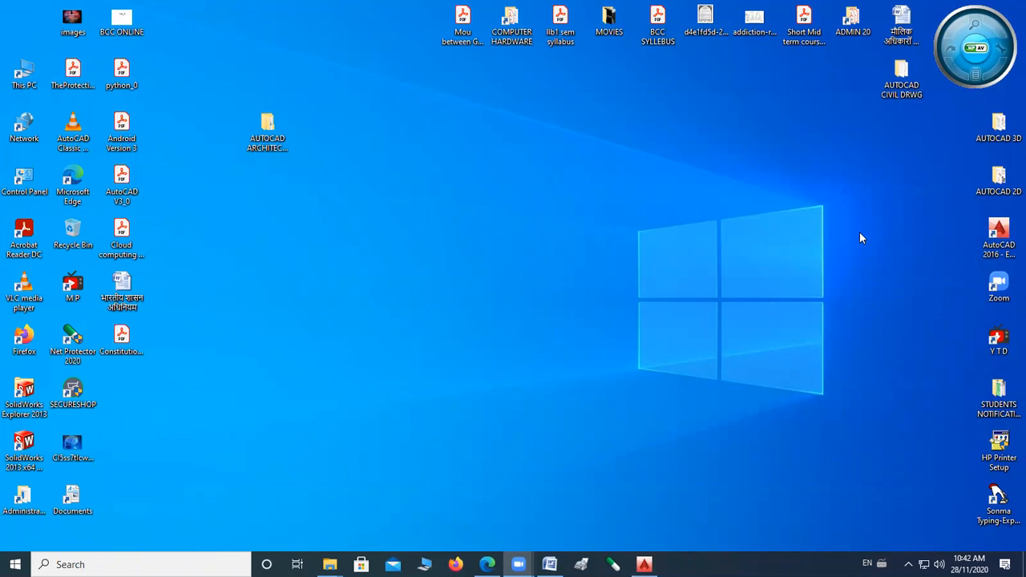
double_click(902, 84)
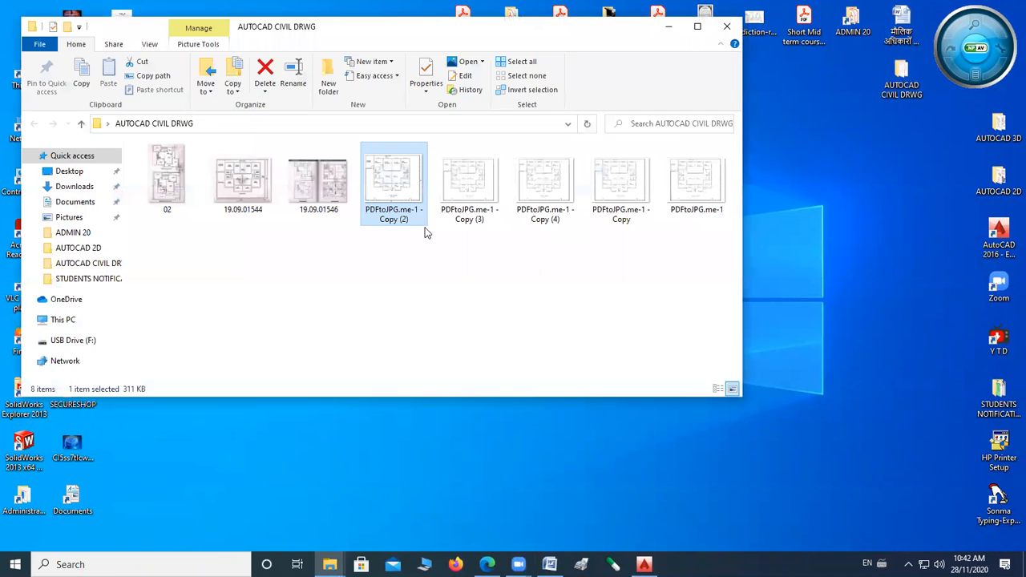
double_click(423, 229)
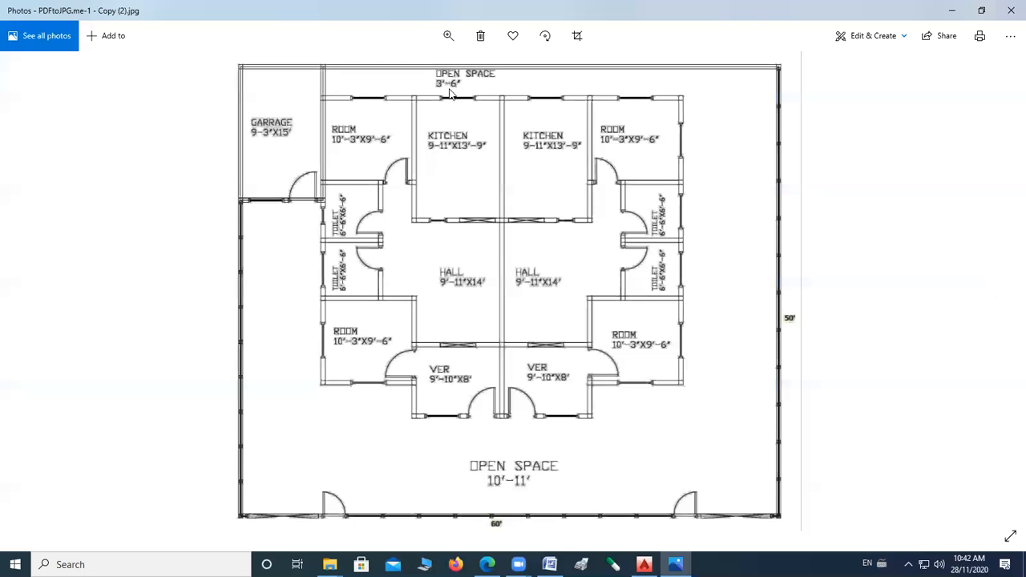
click(644, 565)
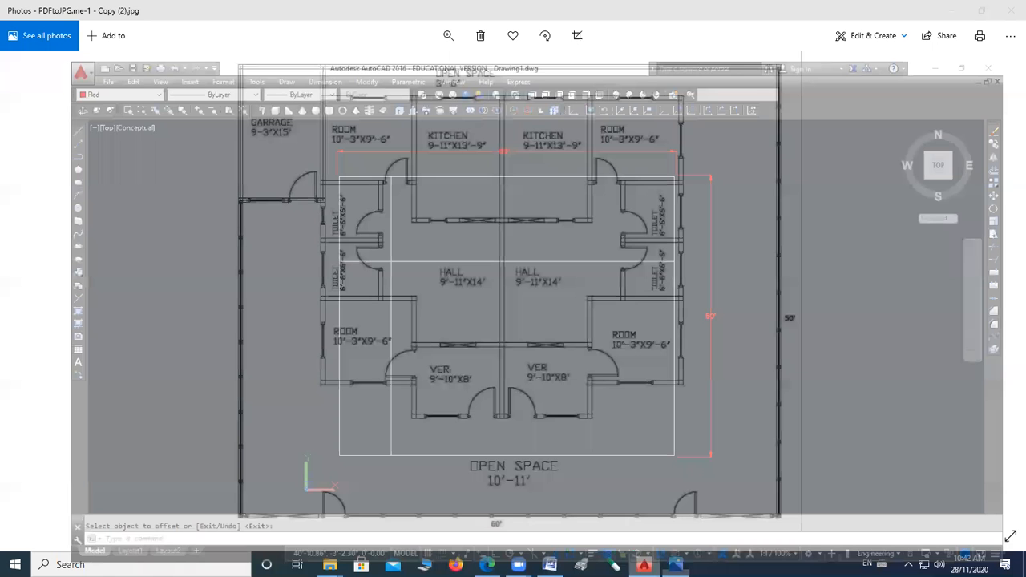
scroll(473, 88, up, 2)
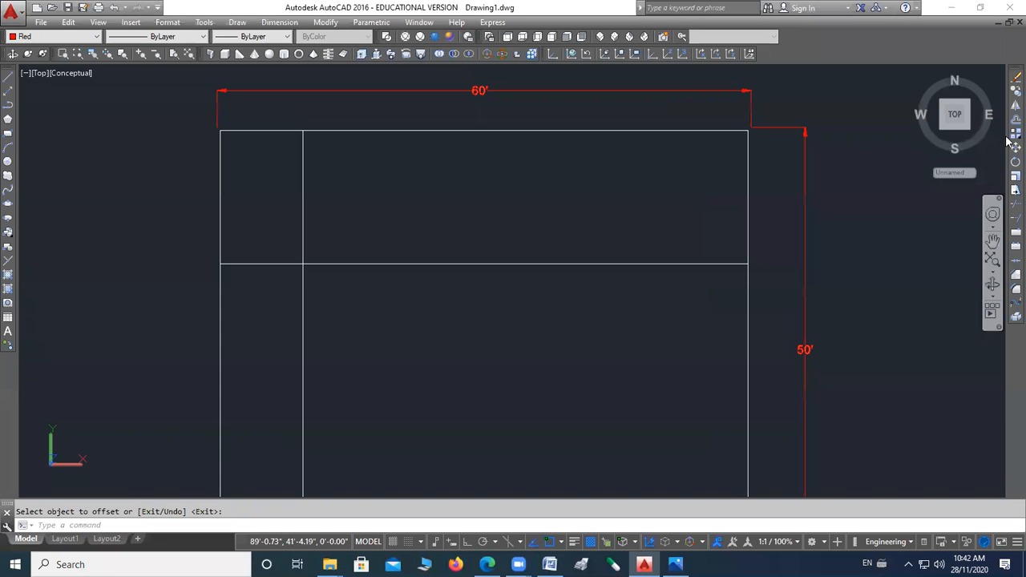
Offset the plot's top edge 3'-6" downward
key(Return)
key(Return)
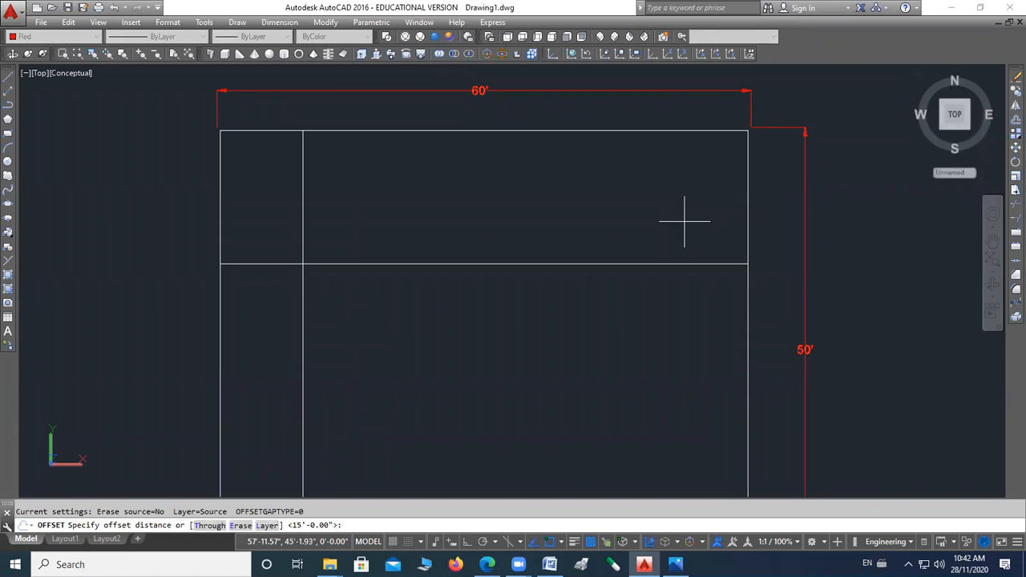
text(3'-6")
key(Return)
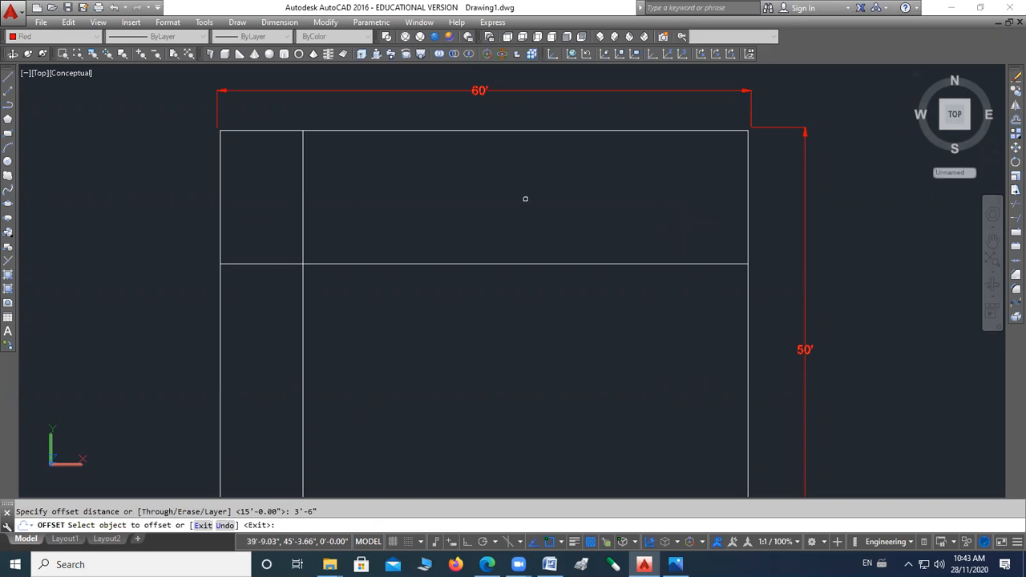
click(544, 130)
click(545, 166)
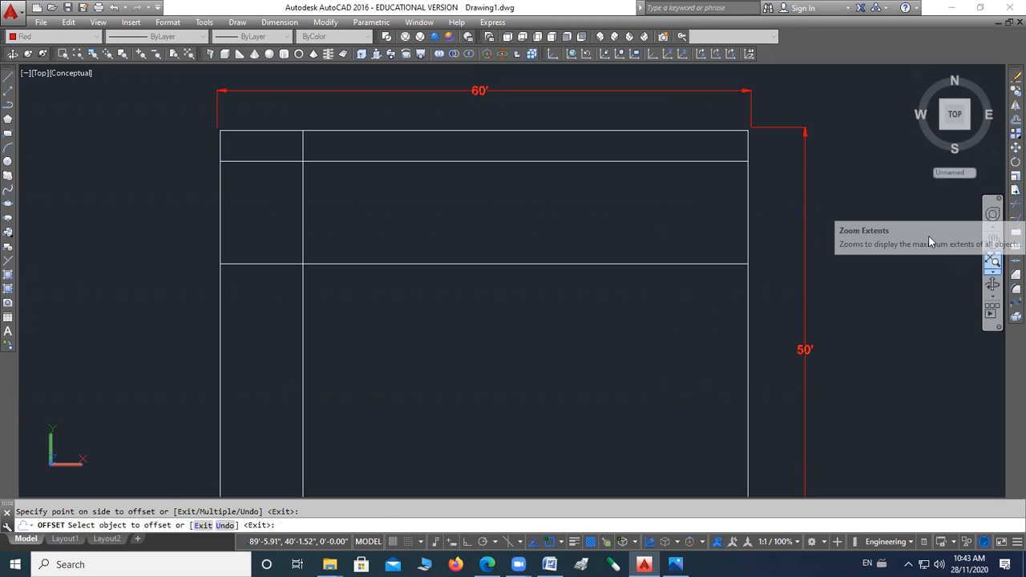
Trim the new 3'-6" line's left end back to the vertical garage line
click(546, 223)
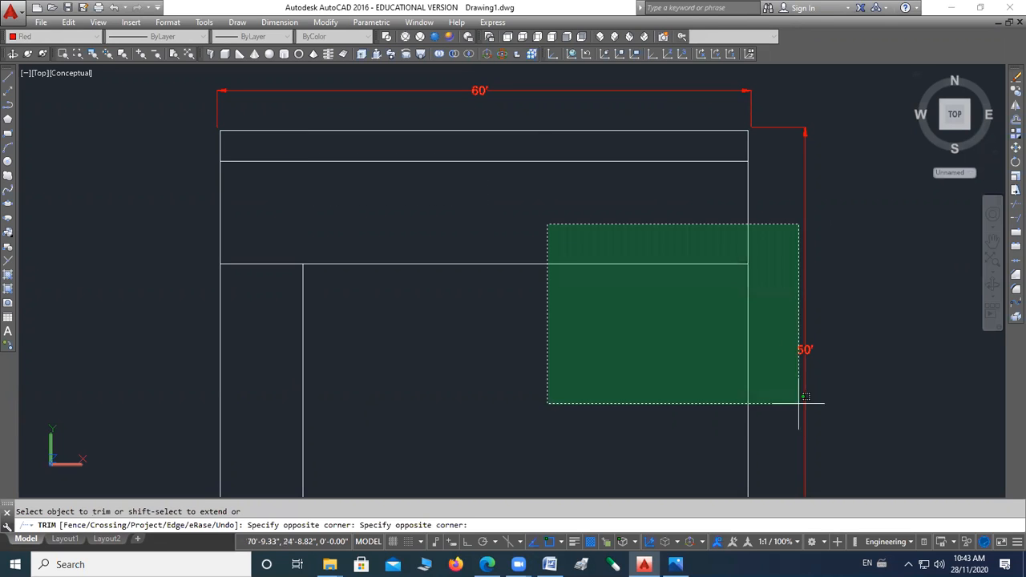
click(486, 194)
key(ctrl+z)
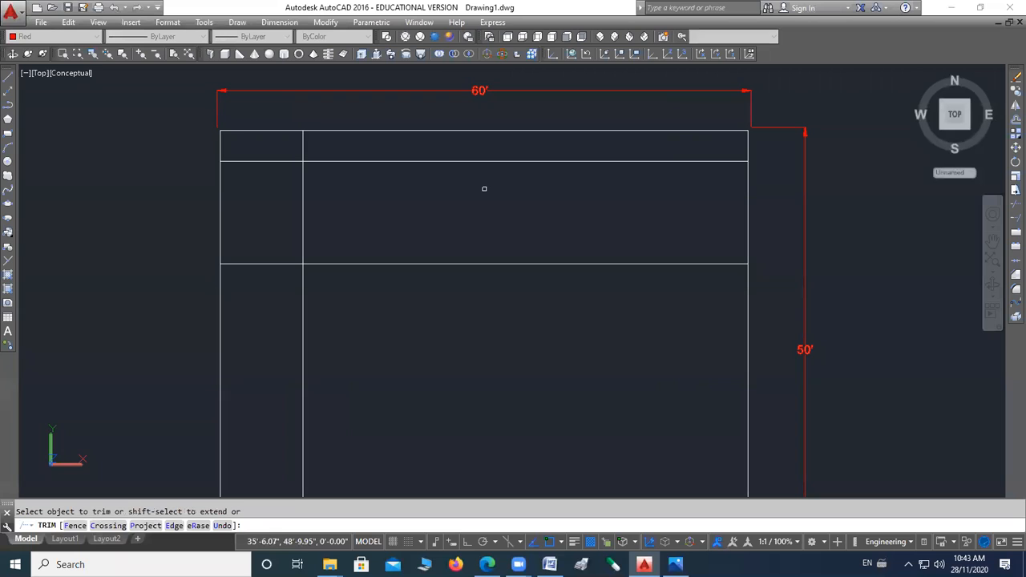
click(303, 142)
click(304, 141)
click(300, 142)
key(ctrl+z)
click(291, 148)
click(269, 176)
key(ctrl+z)
click(320, 151)
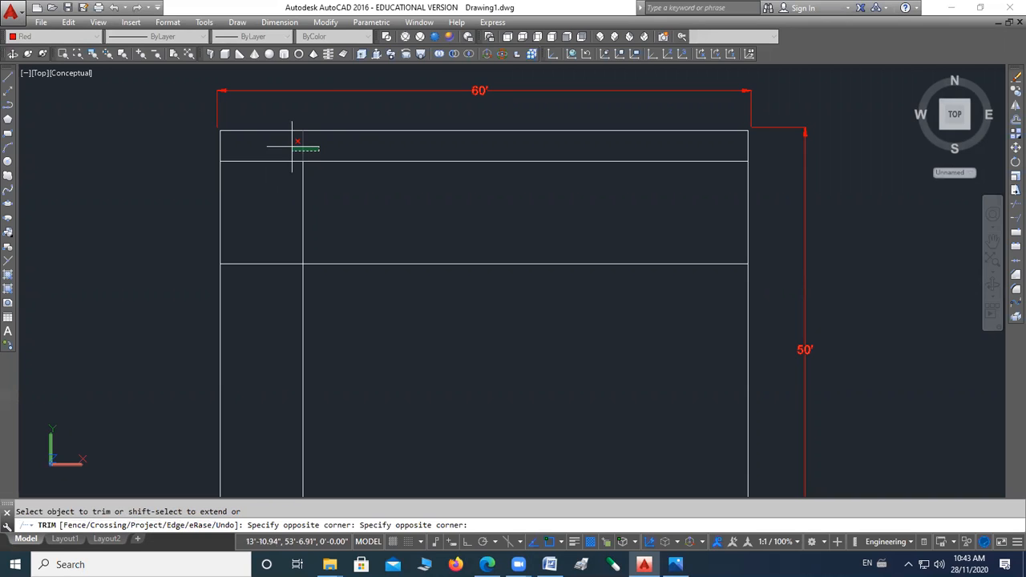
click(318, 148)
click(284, 161)
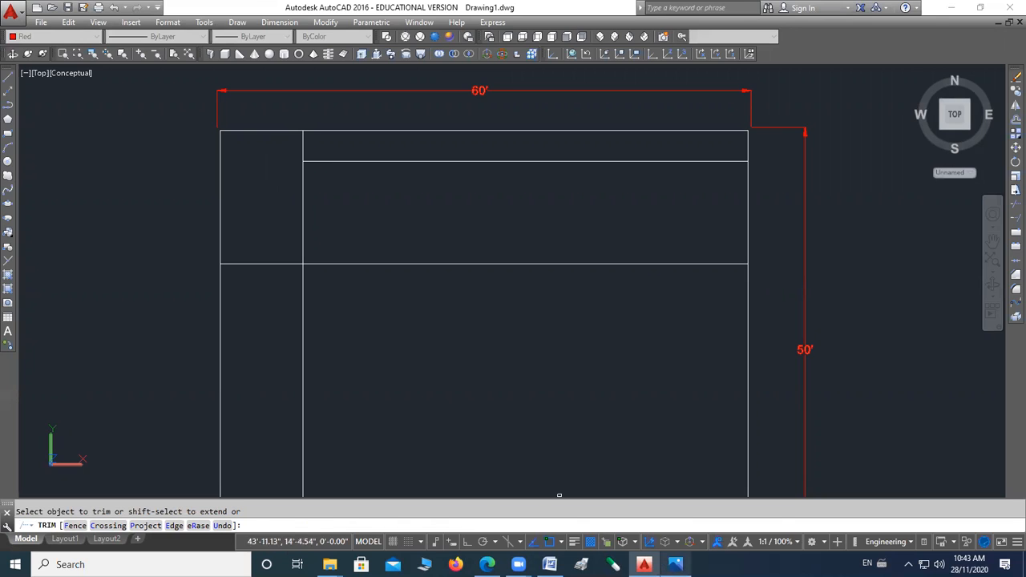
click(676, 564)
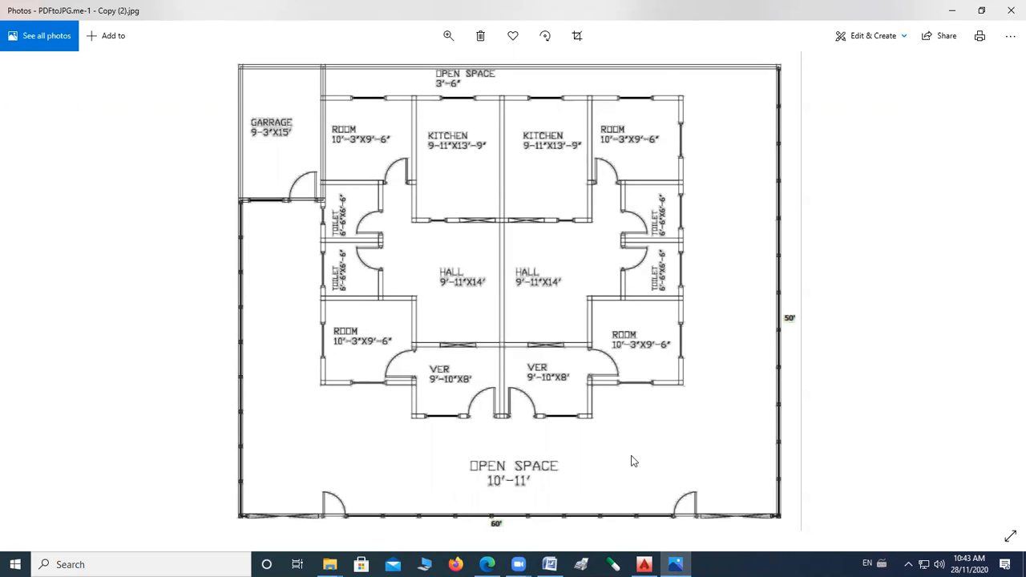
mouse_move(355, 182)
mouse_down()
mouse_move(316, 200)
mouse_move(367, 202)
mouse_up()
mouse_move(343, 248)
mouse_down()
mouse_move(365, 260)
mouse_move(329, 271)
mouse_up()
key(ctrl+z)
key(ctrl+z)
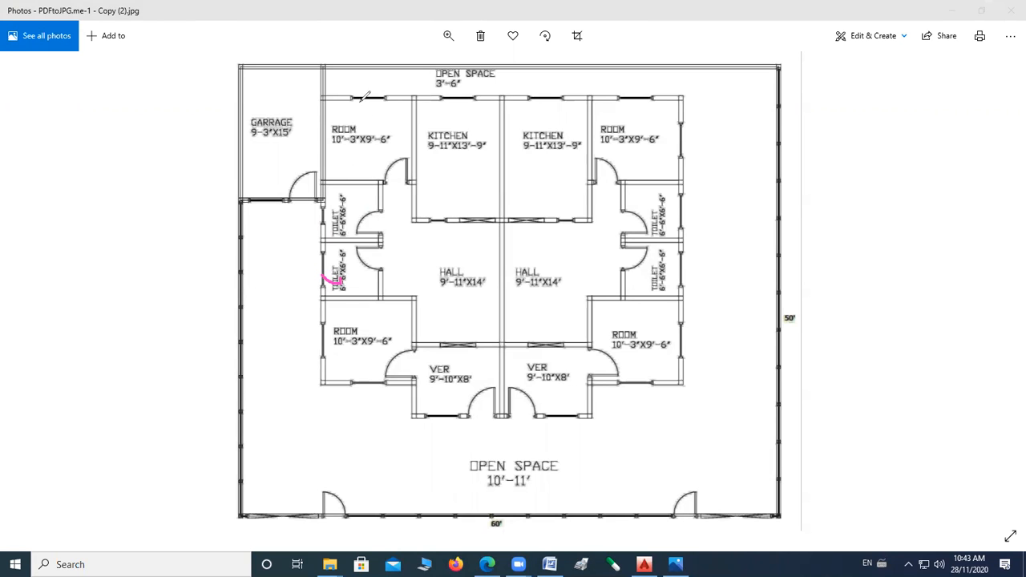
drag(341, 214, 362, 200)
mouse_move(324, 158)
mouse_down()
mouse_move(358, 129)
mouse_move(390, 133)
mouse_up()
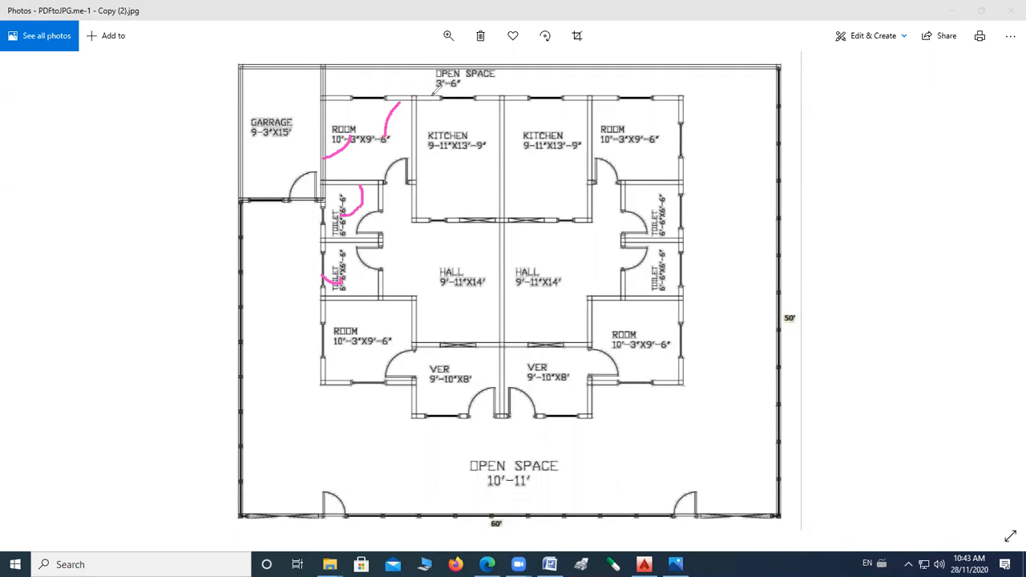
drag(414, 97, 572, 86)
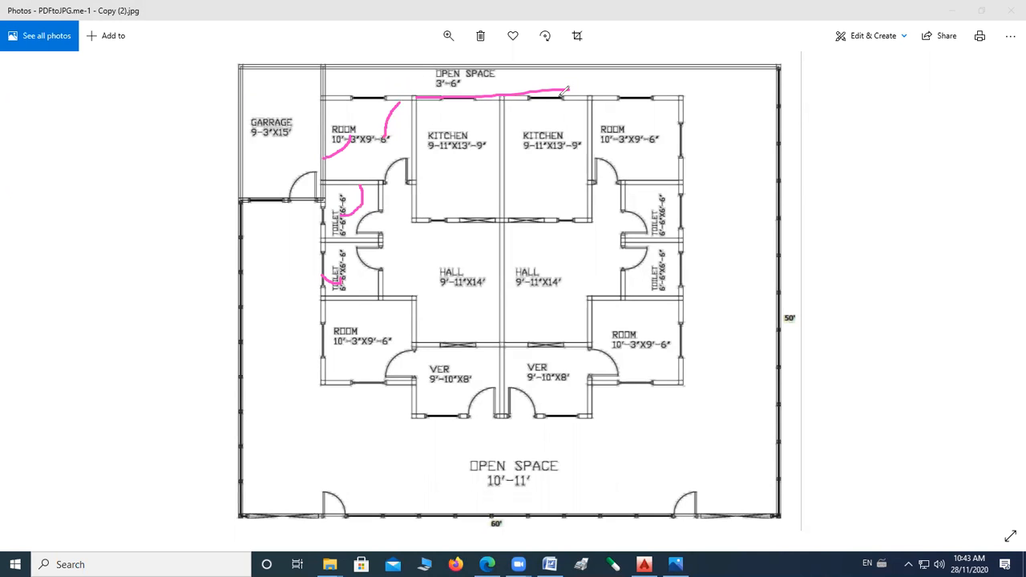
key(ctrl+z)
key(ctrl+z)
key(ctrl+z)
key(ctrl+z)
key(ctrl+z)
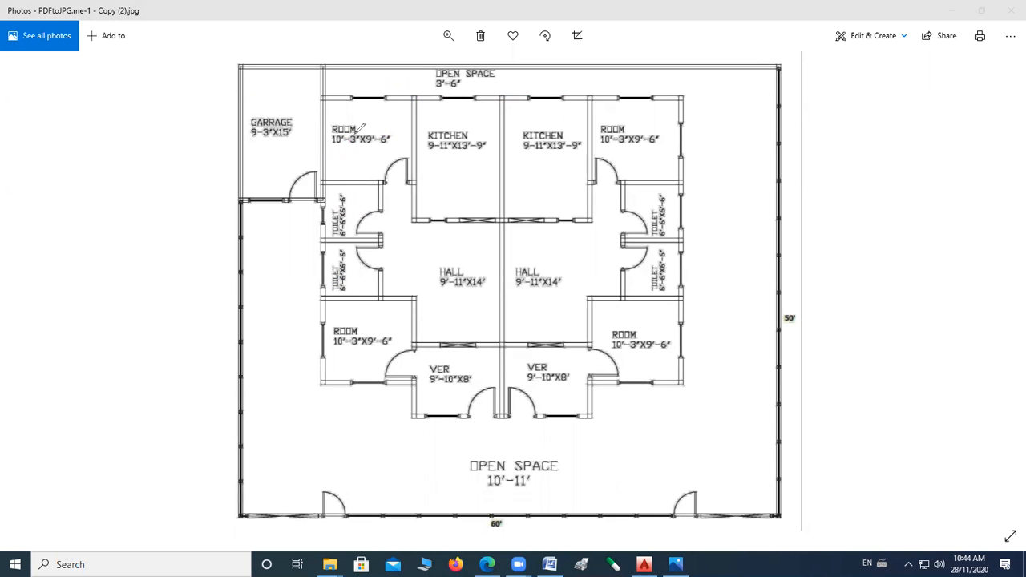
mouse_move(328, 134)
mouse_down()
mouse_move(346, 137)
mouse_move(336, 128)
mouse_up()
key(ctrl+z)
Offset the garage's right wall line 10'-3" to the right
click(644, 564)
scroll(401, 263, up, 2)
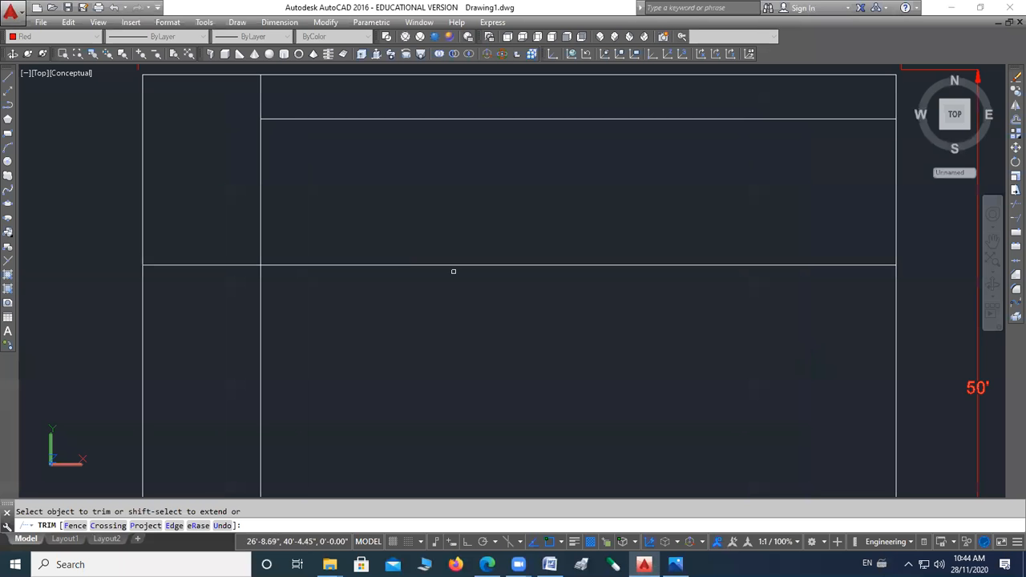
click(1015, 120)
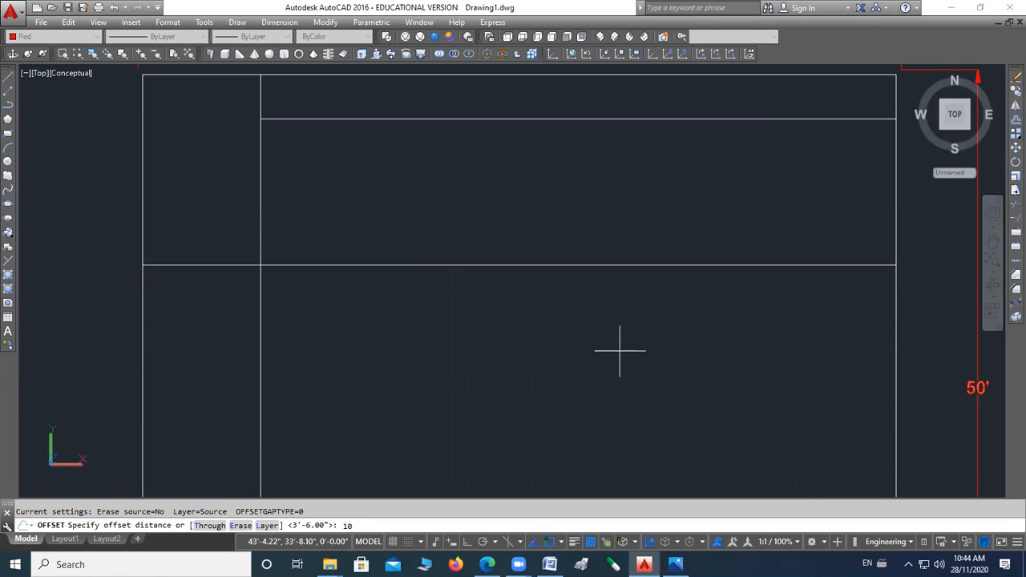
text(10'-3")
key(Return)
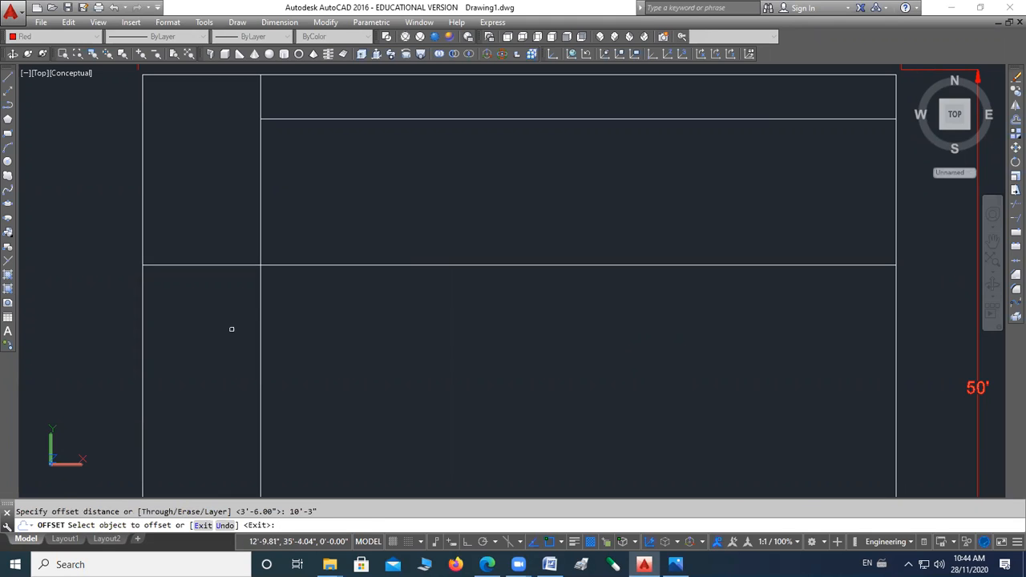
click(259, 289)
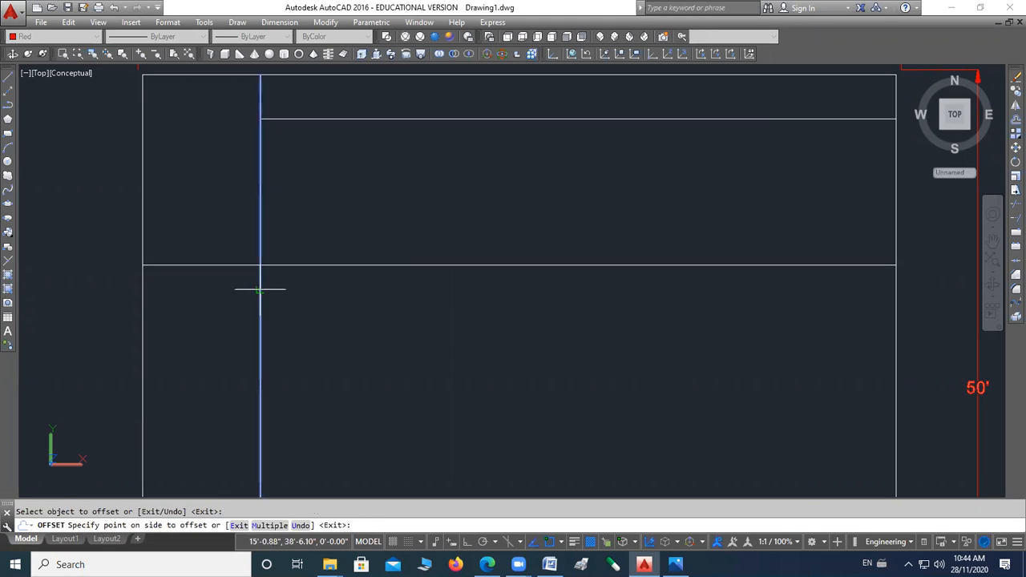
click(347, 295)
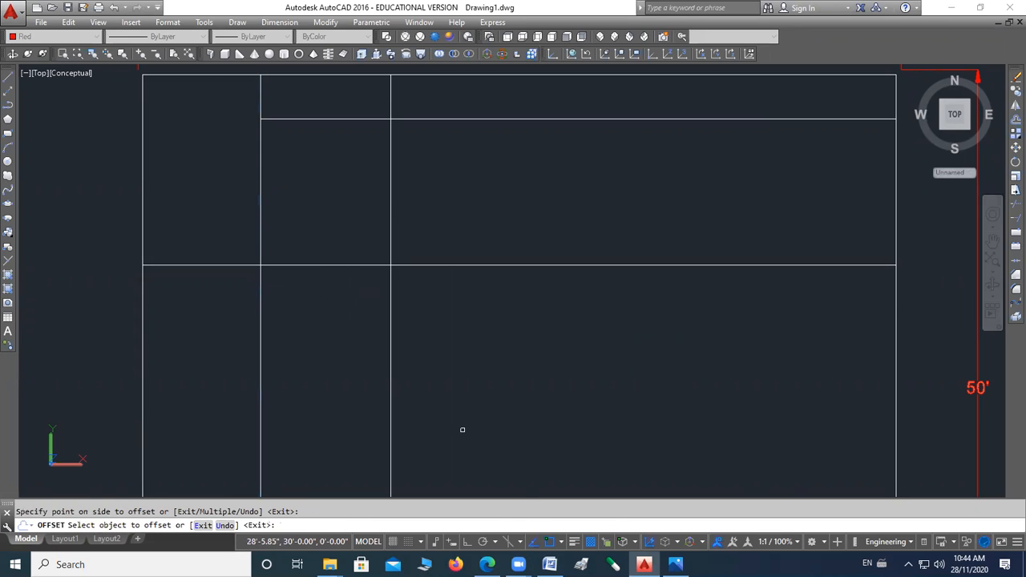
key(alt+Tab)
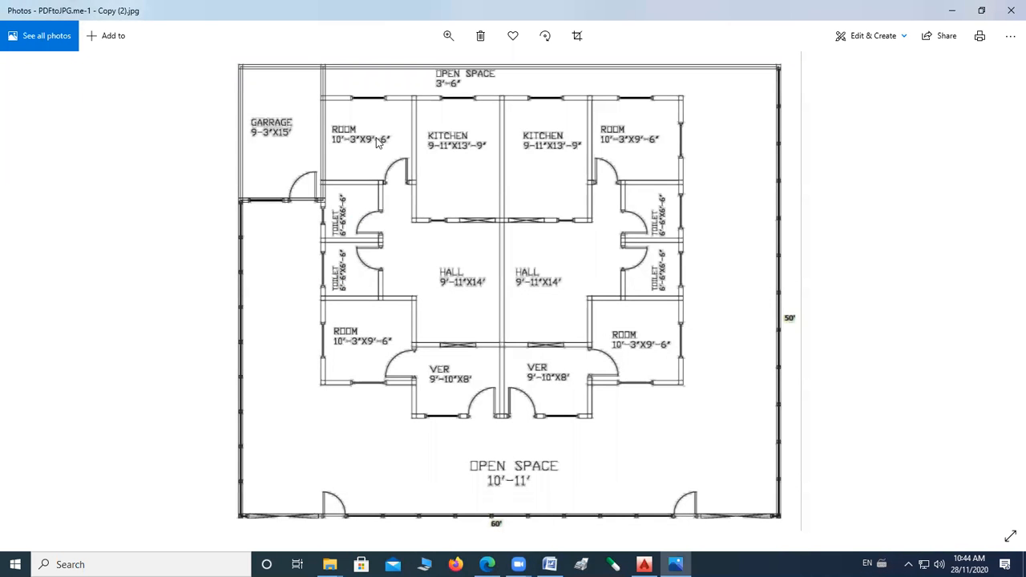
click(644, 564)
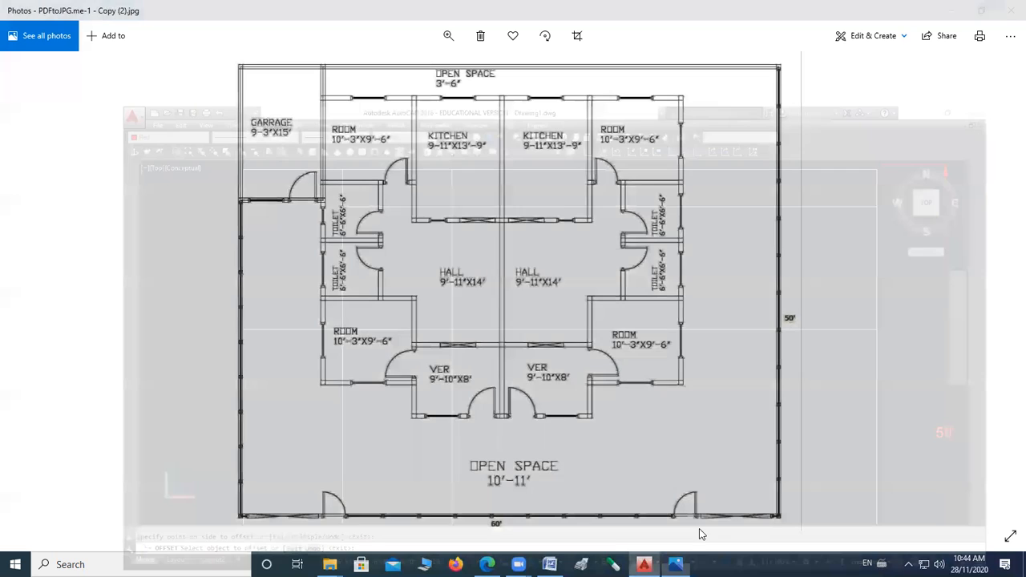
Offset the open-space line 9'-6" downward
key(Return)
key(Return)
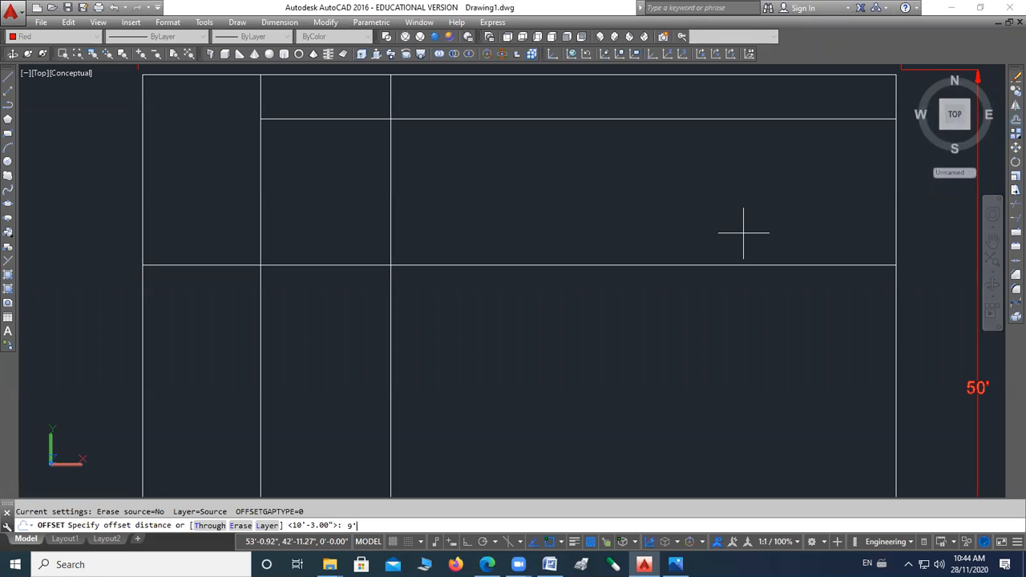
text(9'-6")
key(Return)
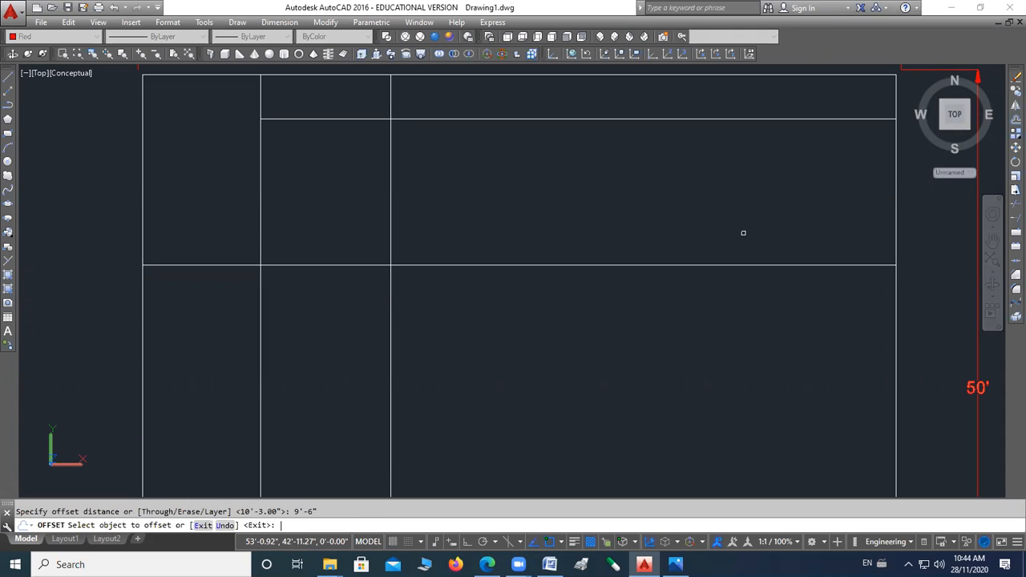
click(424, 119)
click(429, 187)
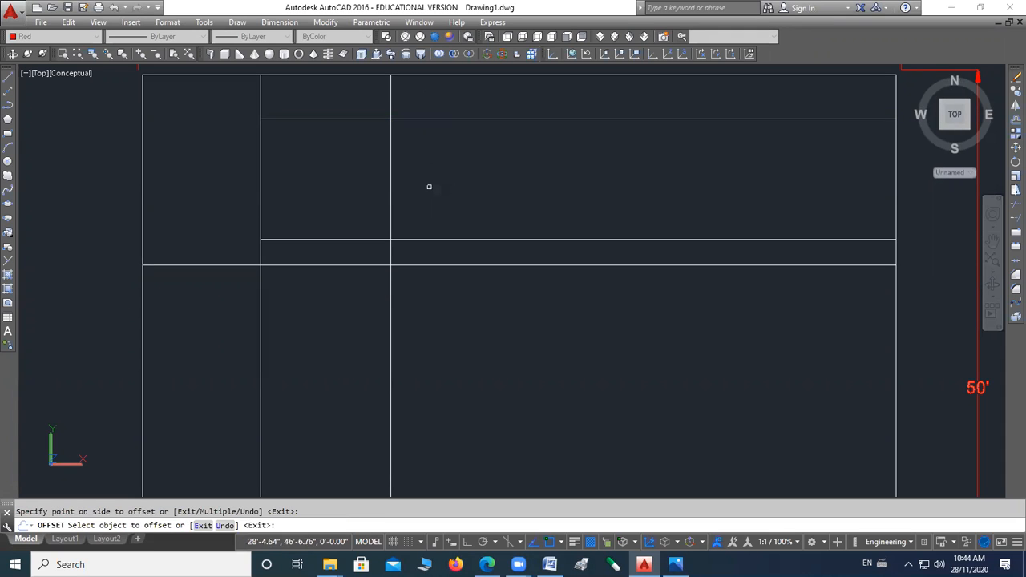
Trim the old line crossing the room and the new vertical line within the open space
click(1013, 206)
key(Return)
click(343, 259)
click(306, 283)
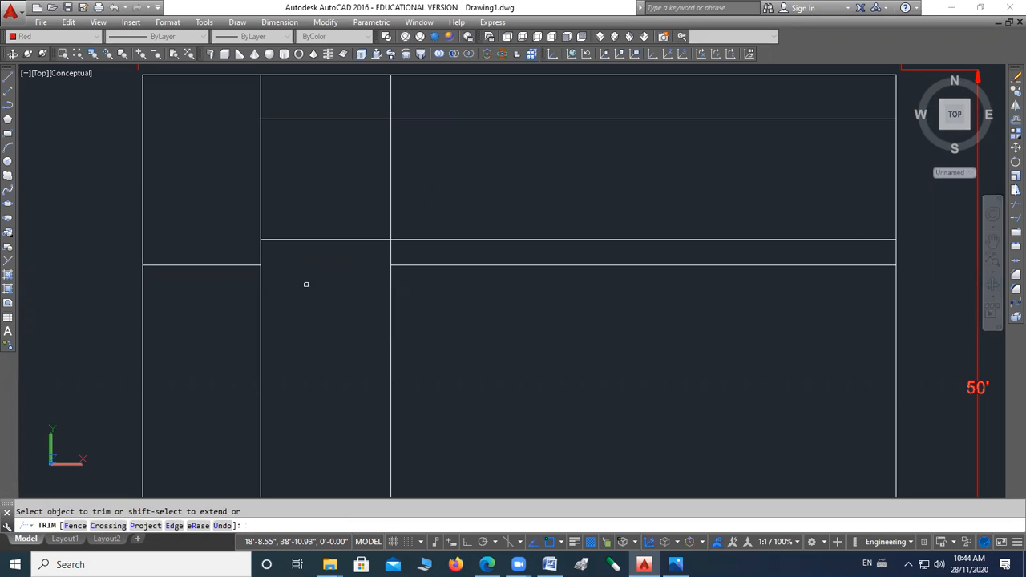
click(411, 123)
click(353, 72)
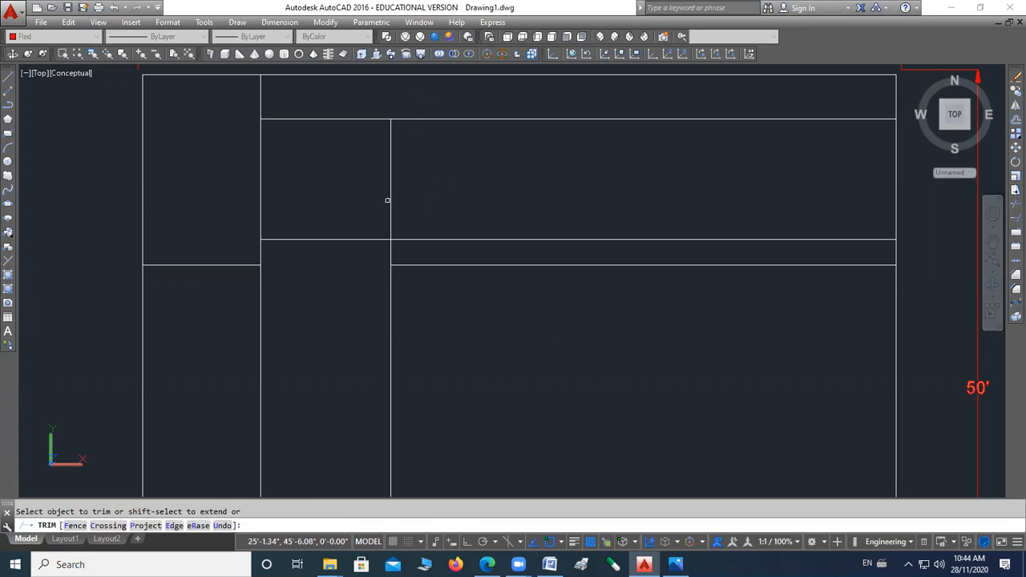
key(Escape)
Erase the leftover line right of the new room
click(437, 256)
click(414, 291)
key(Delete)
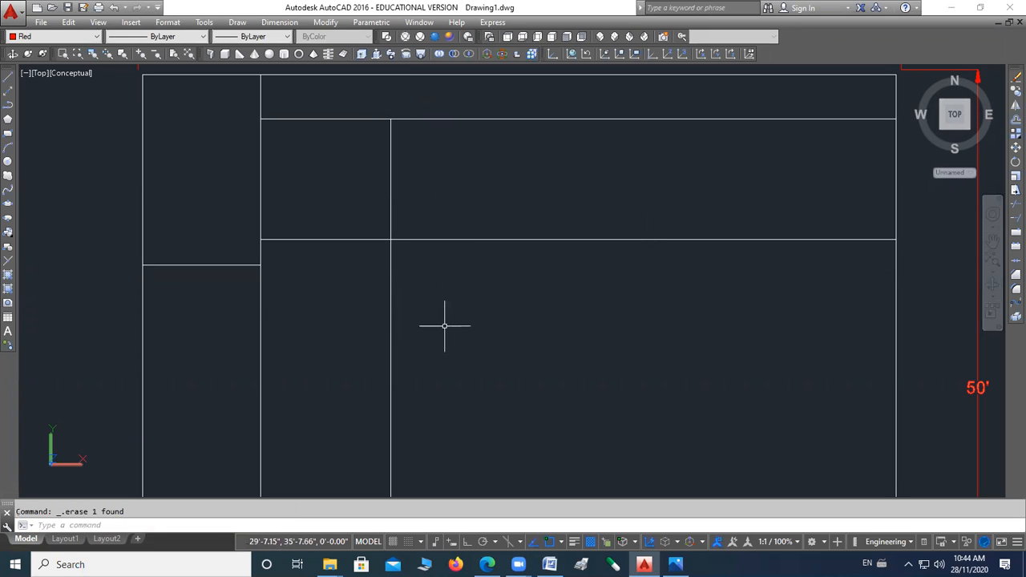
scroll(340, 173, down, 1)
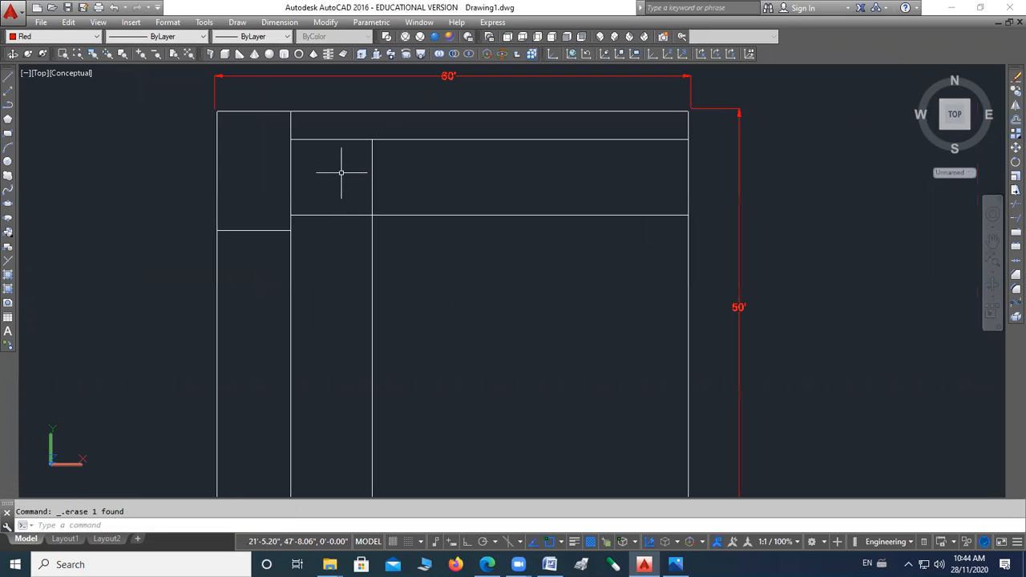
scroll(359, 311, up, 1)
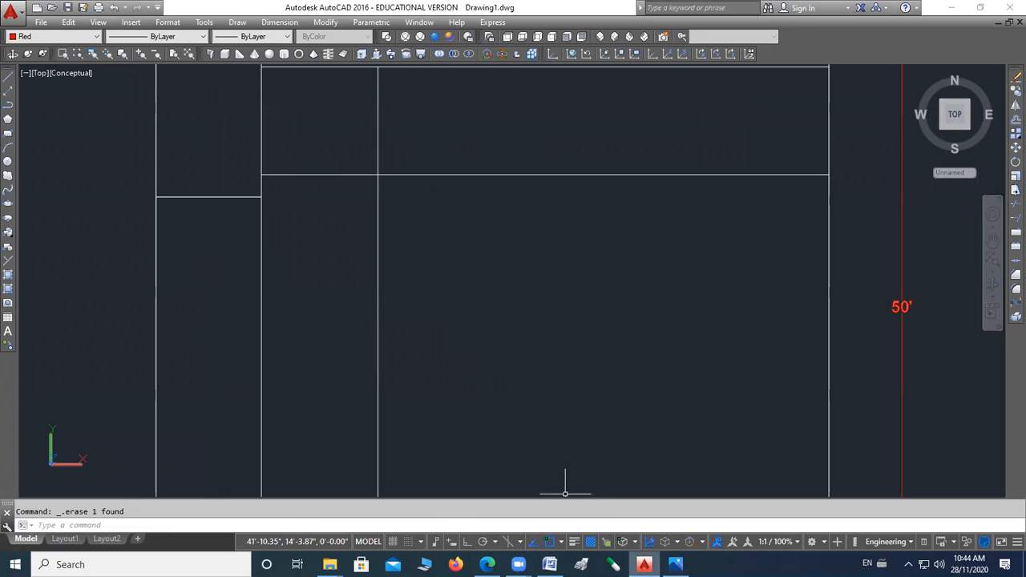
click(675, 564)
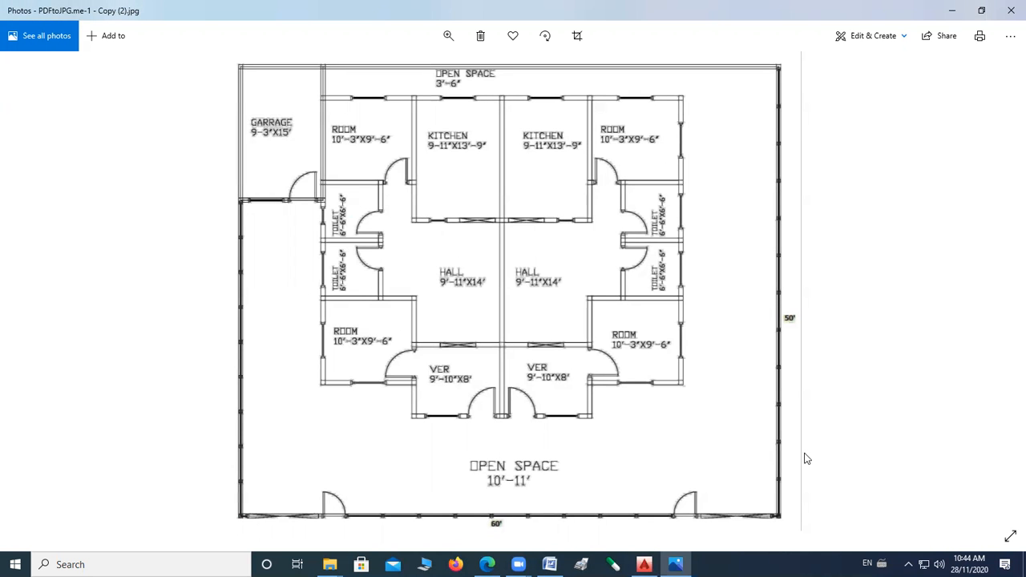
Offset a vertical wall 6'-6" right and two horizontal lines 6'-6" apart downward
click(643, 564)
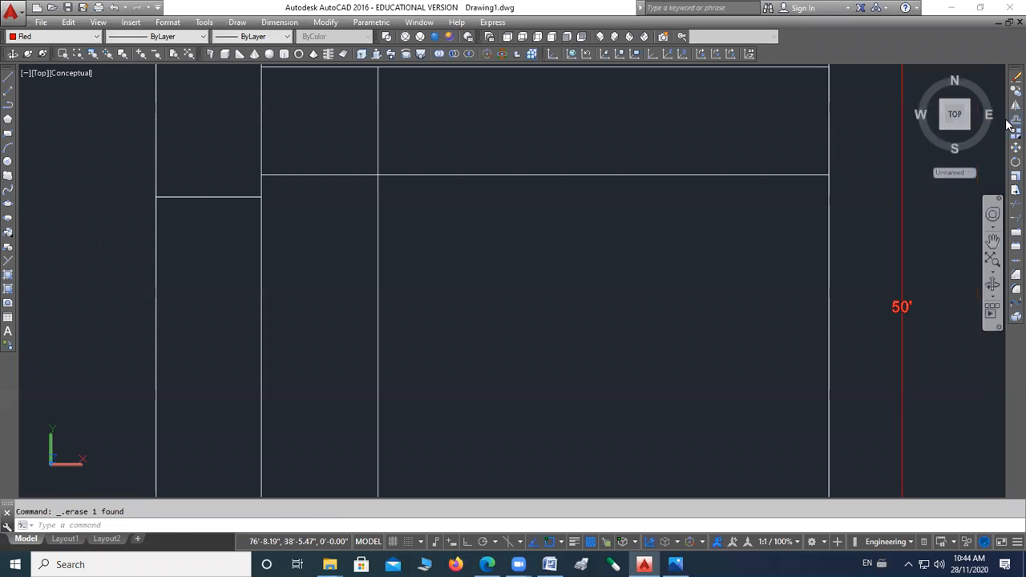
click(1011, 119)
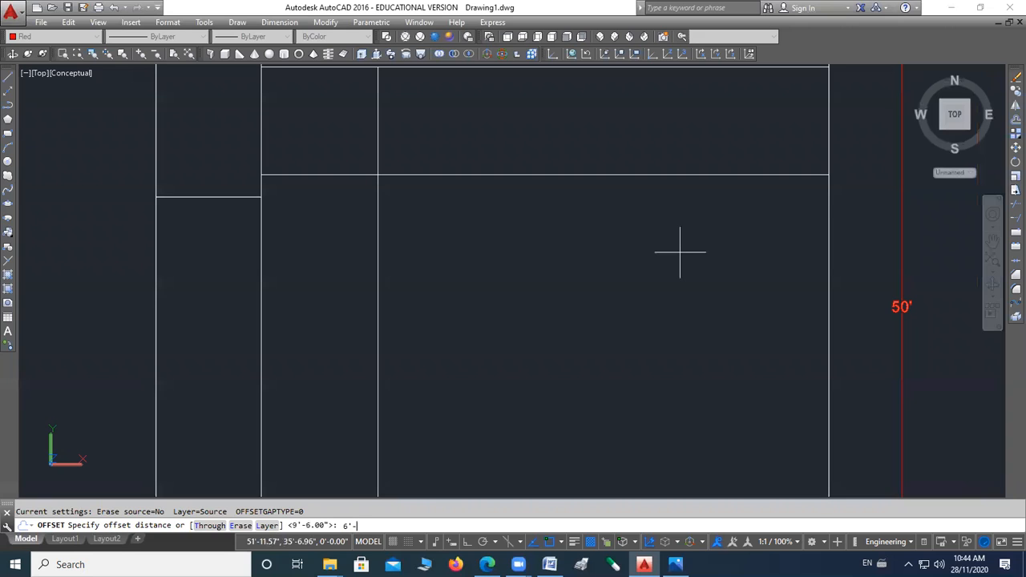
key(Return)
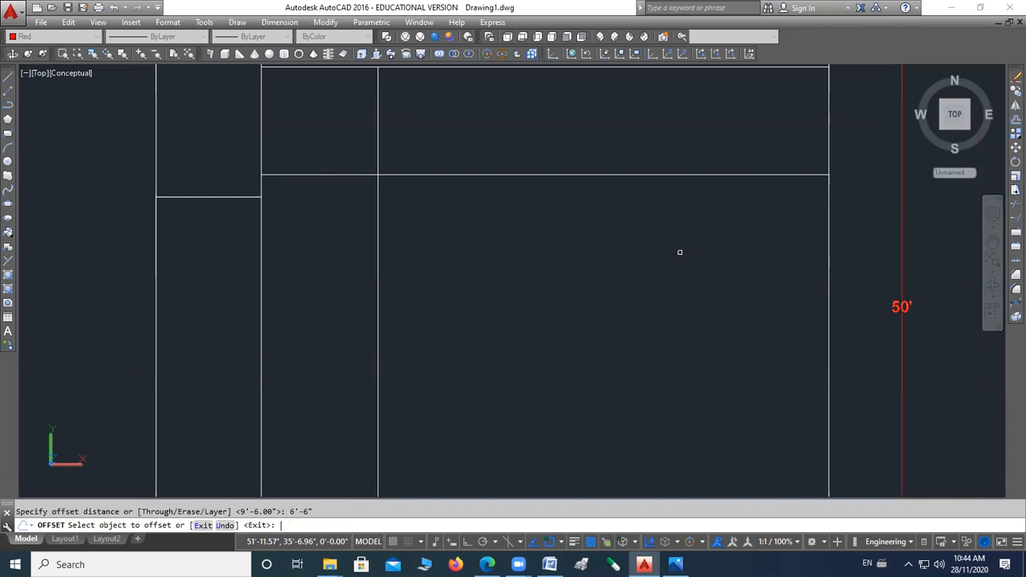
click(262, 297)
click(294, 296)
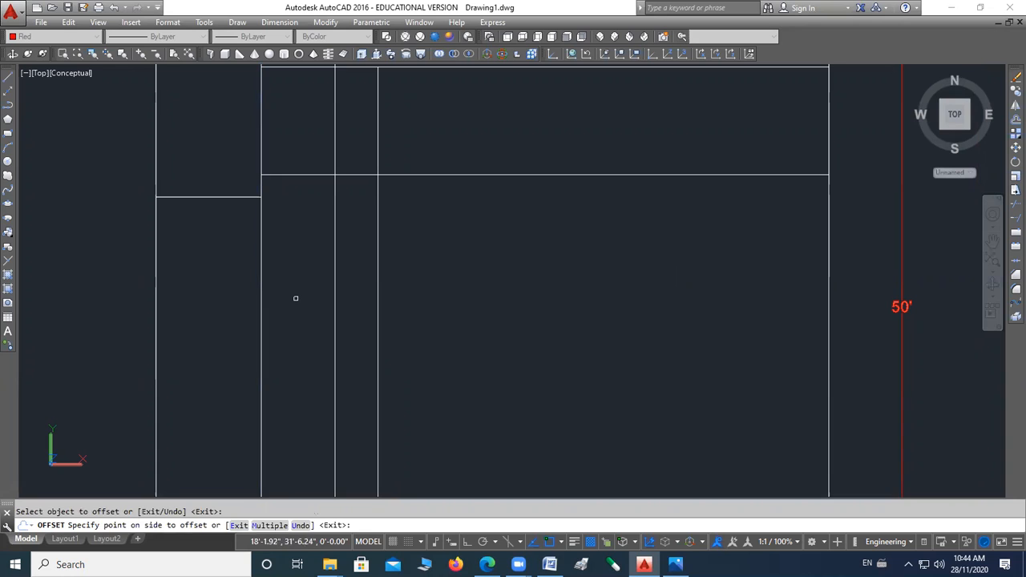
click(314, 175)
click(305, 261)
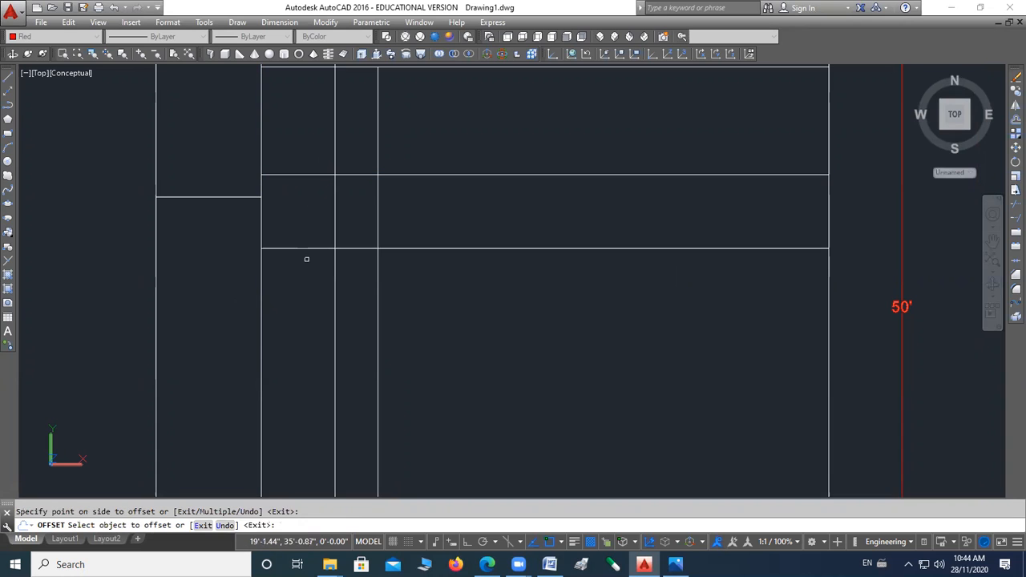
click(308, 249)
click(304, 290)
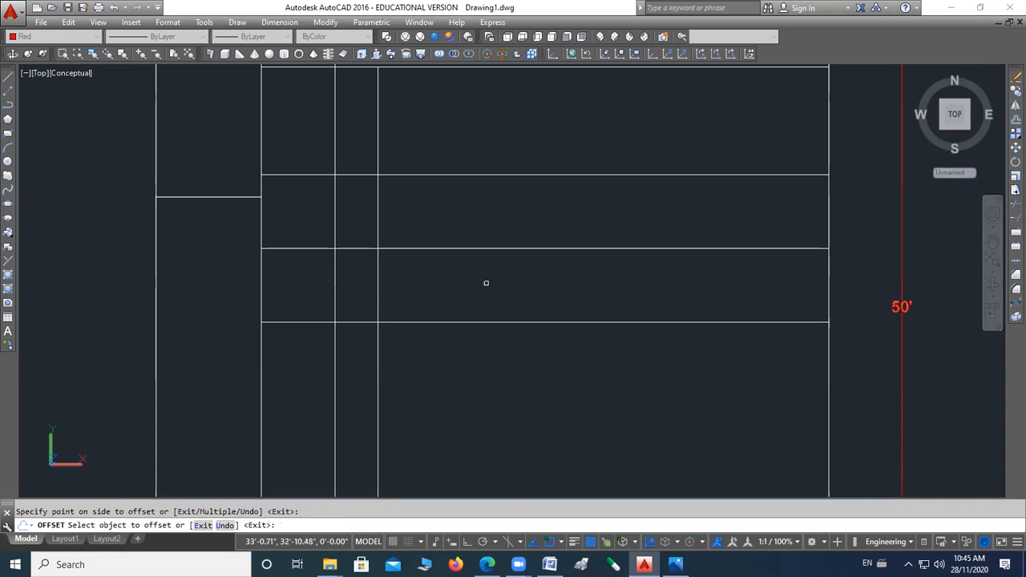
Trim the horizontal stubs and extra vertical segments around the toilets
click(1014, 204)
key(Return)
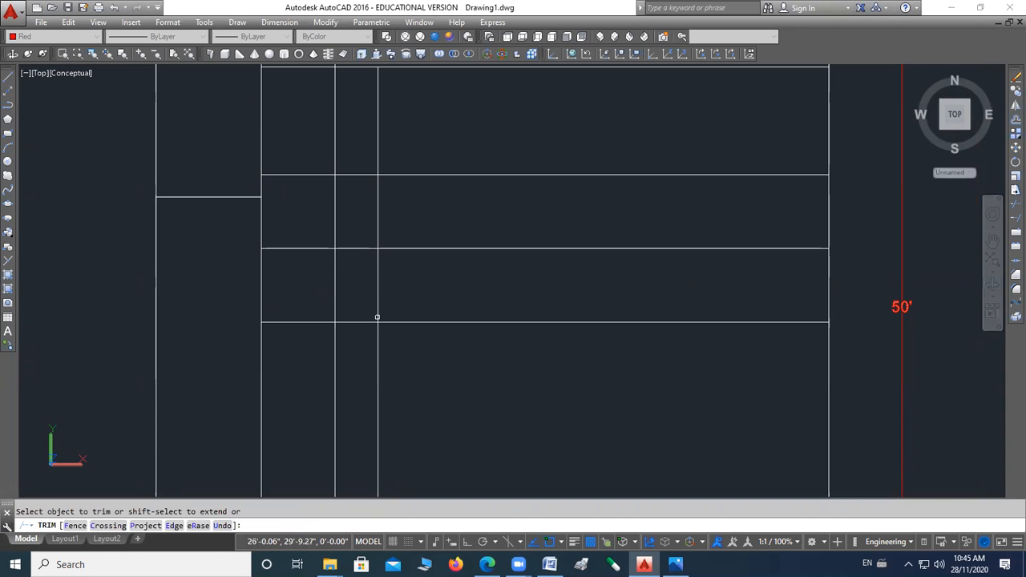
click(359, 191)
click(348, 354)
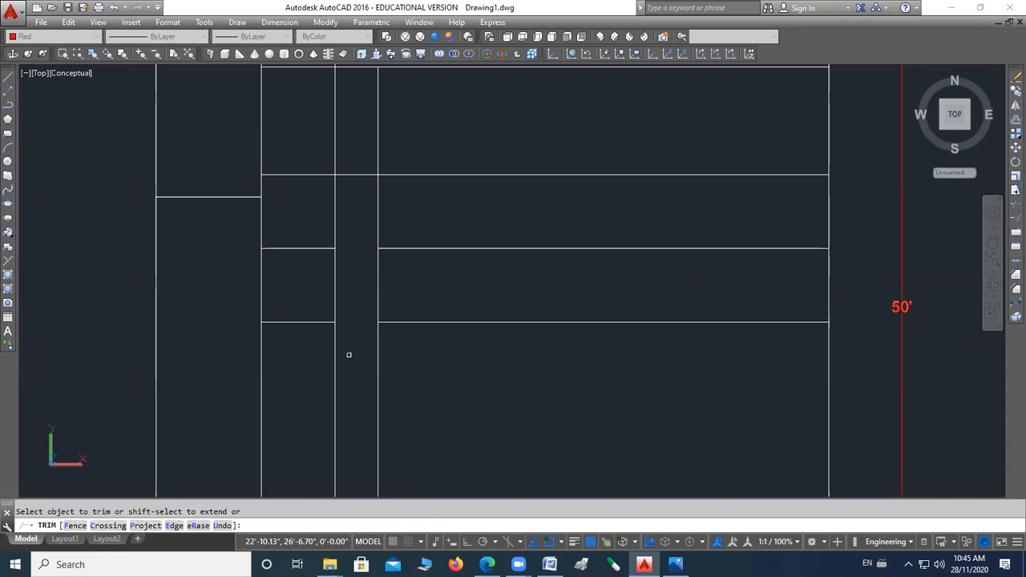
click(453, 230)
click(367, 356)
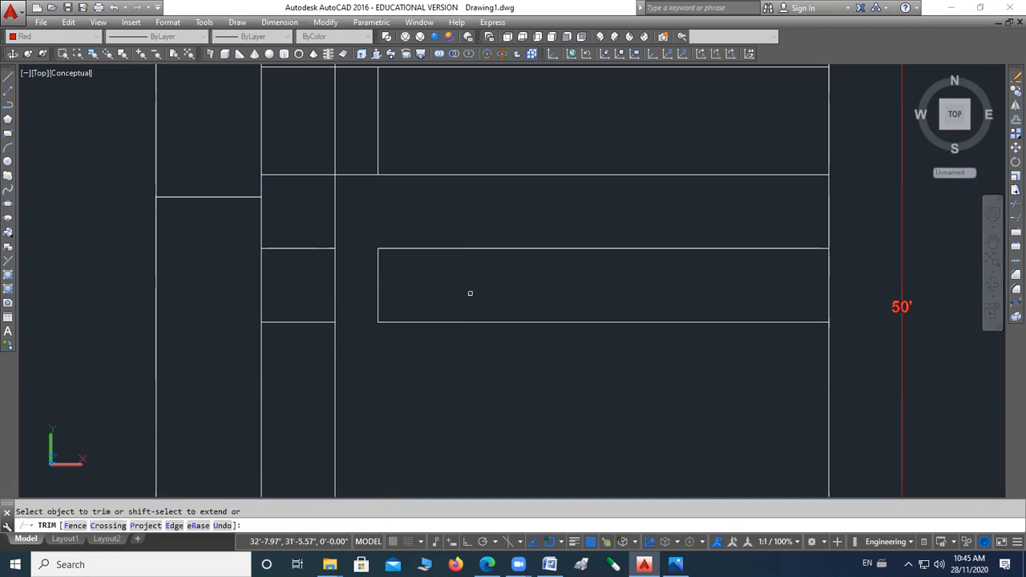
key(Escape)
Delete the two leftover horizontal lines and one vertical segment
click(490, 226)
click(387, 337)
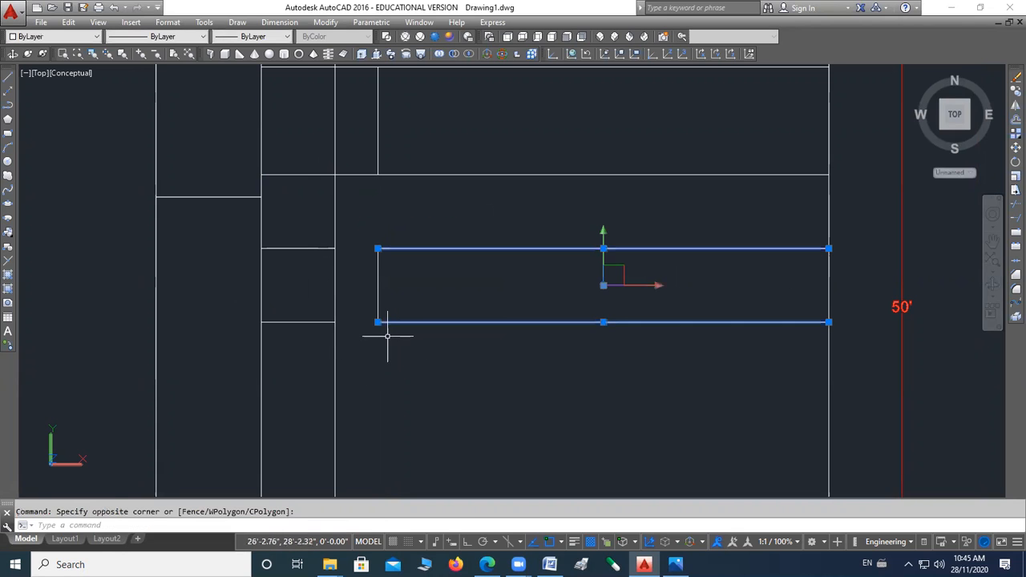
click(419, 260)
click(355, 309)
key(Delete)
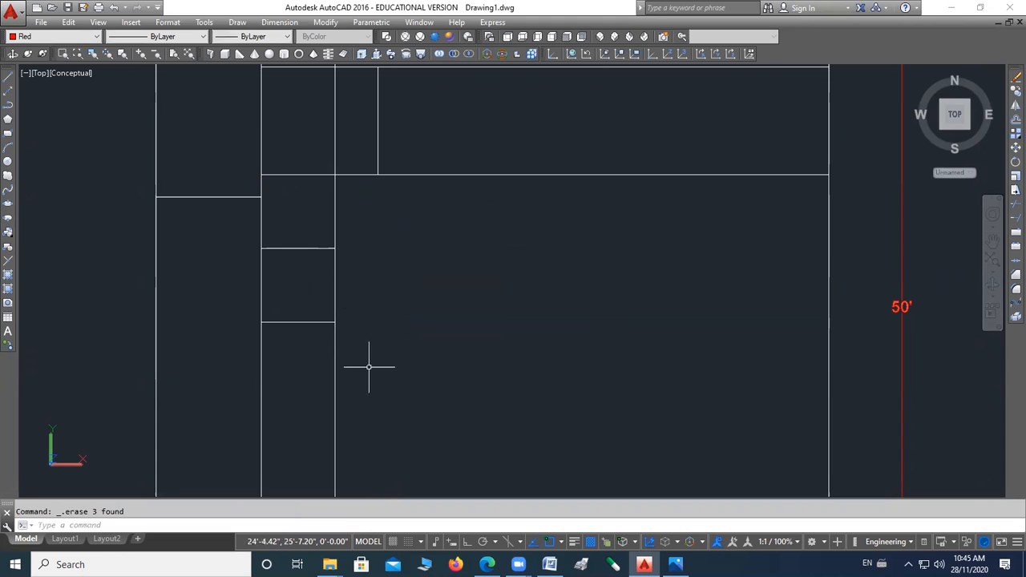
Trim the vertical line below the toilets
click(1016, 205)
key(Return)
click(334, 391)
key(Escape)
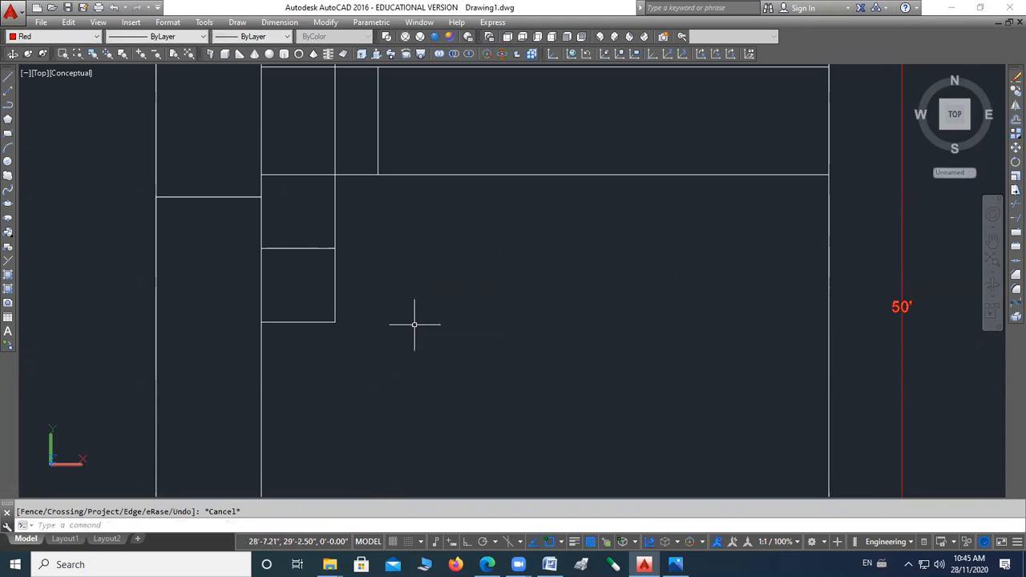
scroll(412, 320, down, 4)
scroll(401, 260, up, 3)
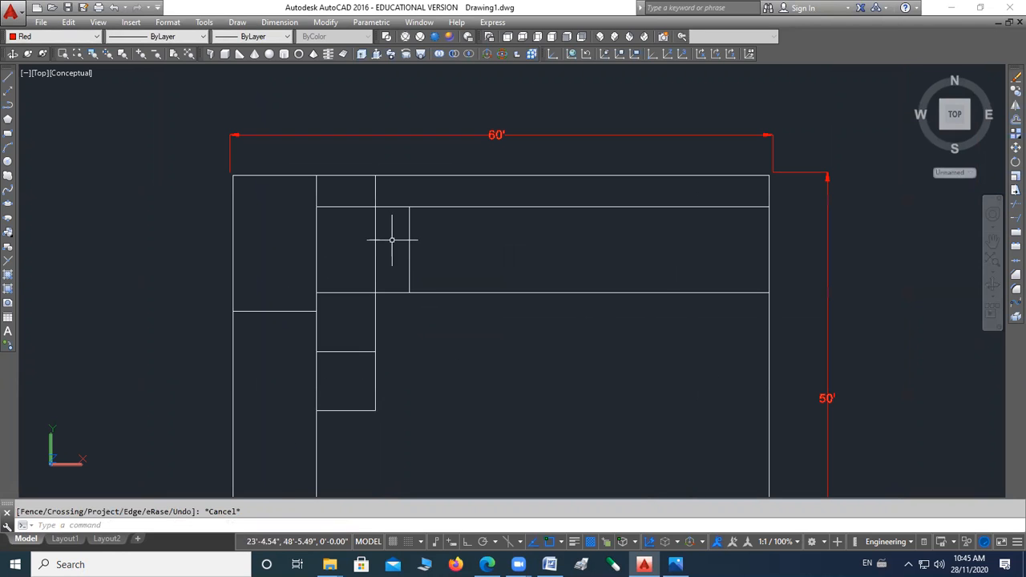
Trim and delete the short vertical stub above the small room
key(space)
click(378, 272)
click(367, 265)
key(Escape)
click(378, 194)
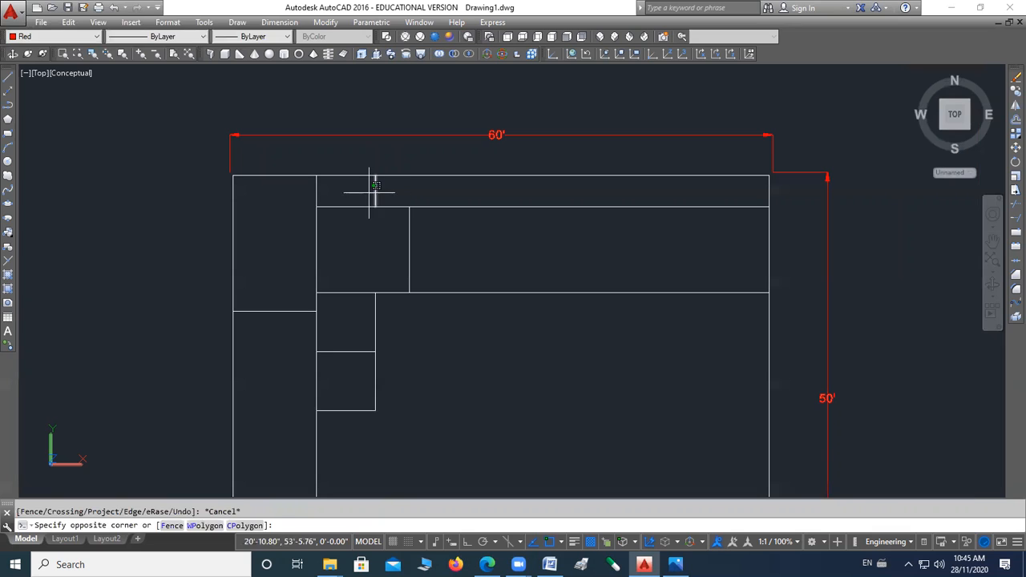
click(366, 195)
key(Delete)
scroll(411, 233, down, 4)
scroll(450, 345, up, 2)
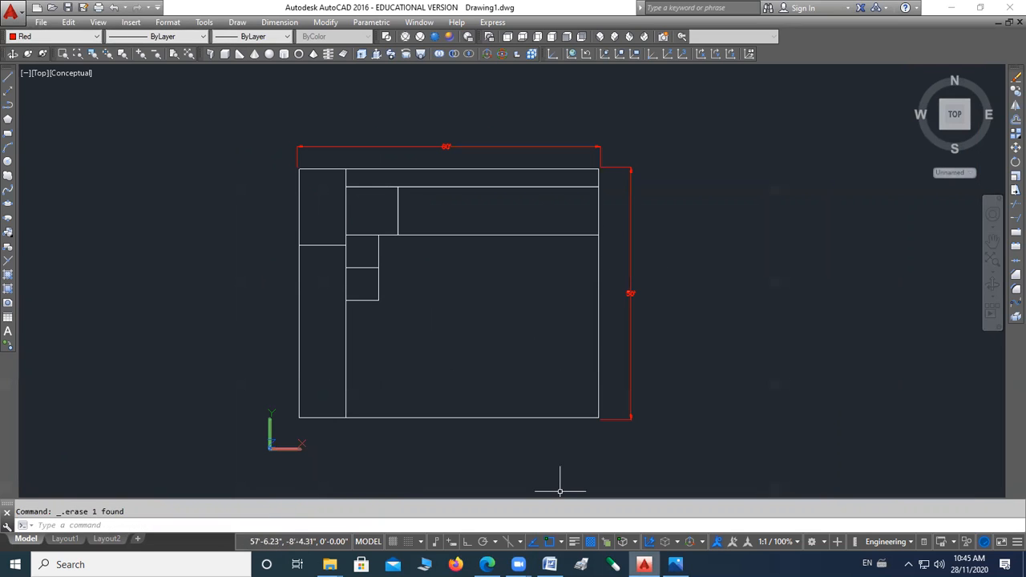
Offset the garage's inner wall line 10'-9" to the right
click(675, 565)
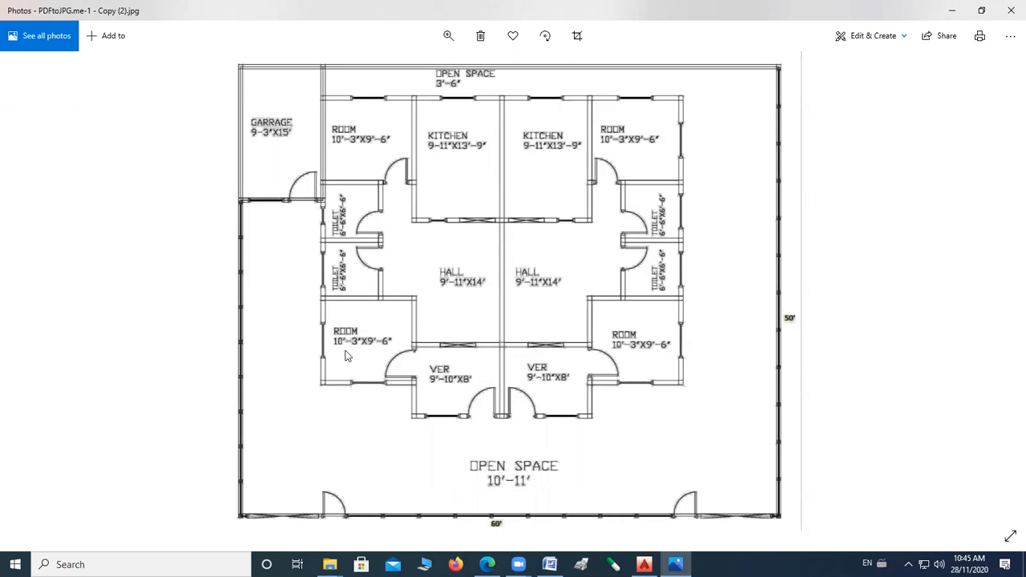
click(644, 564)
scroll(552, 481, up, 1)
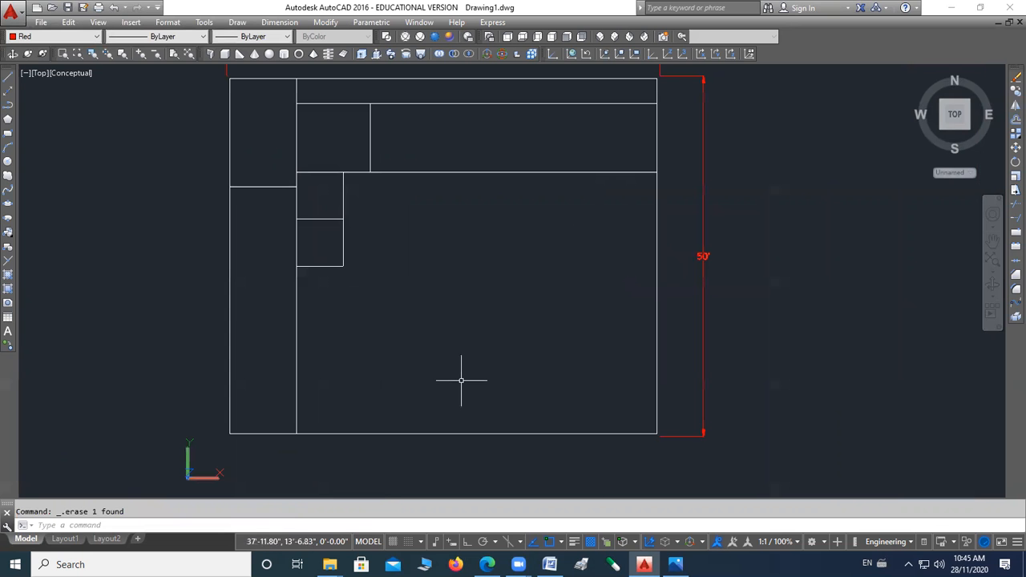
click(1014, 119)
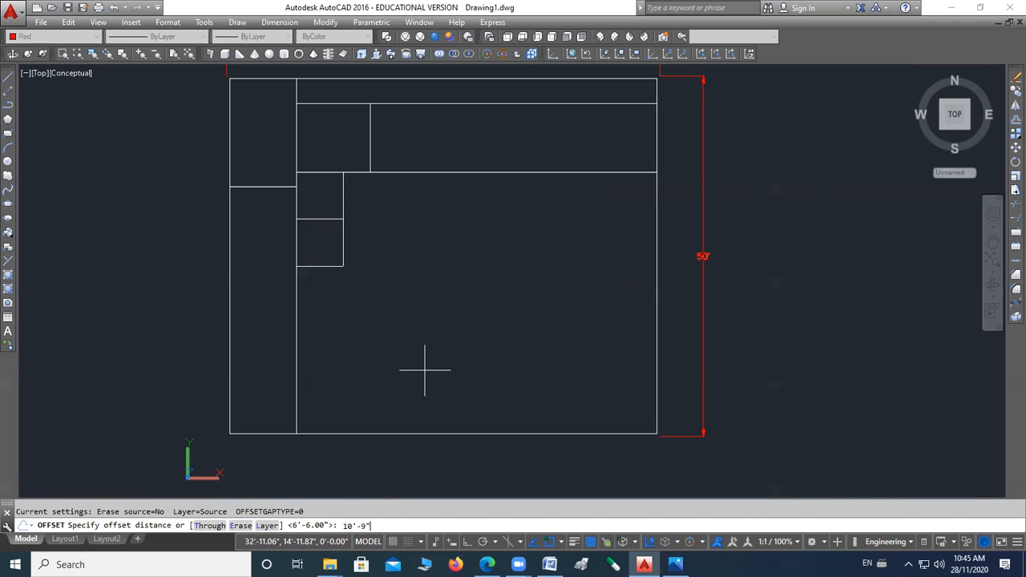
key(Return)
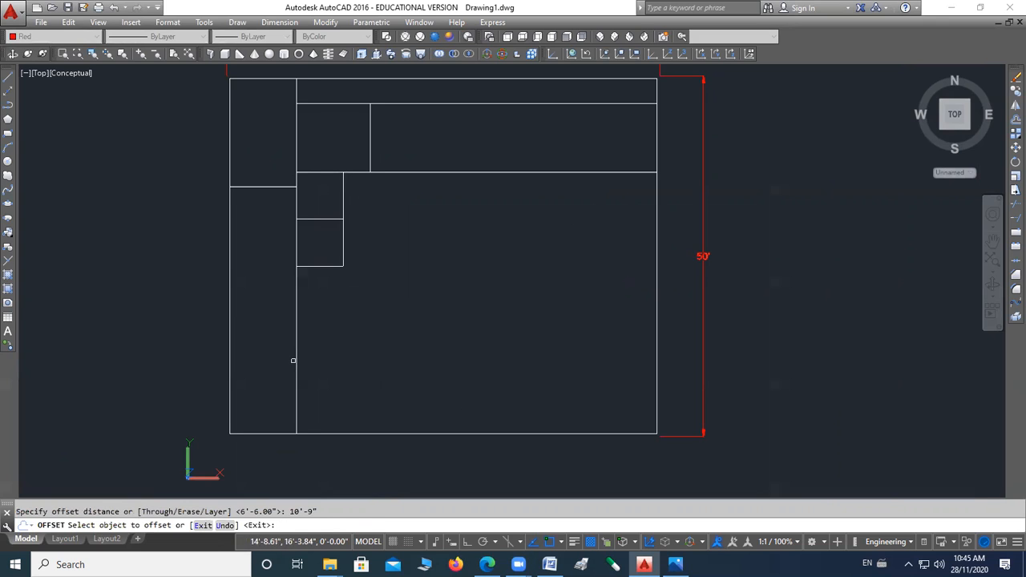
click(296, 358)
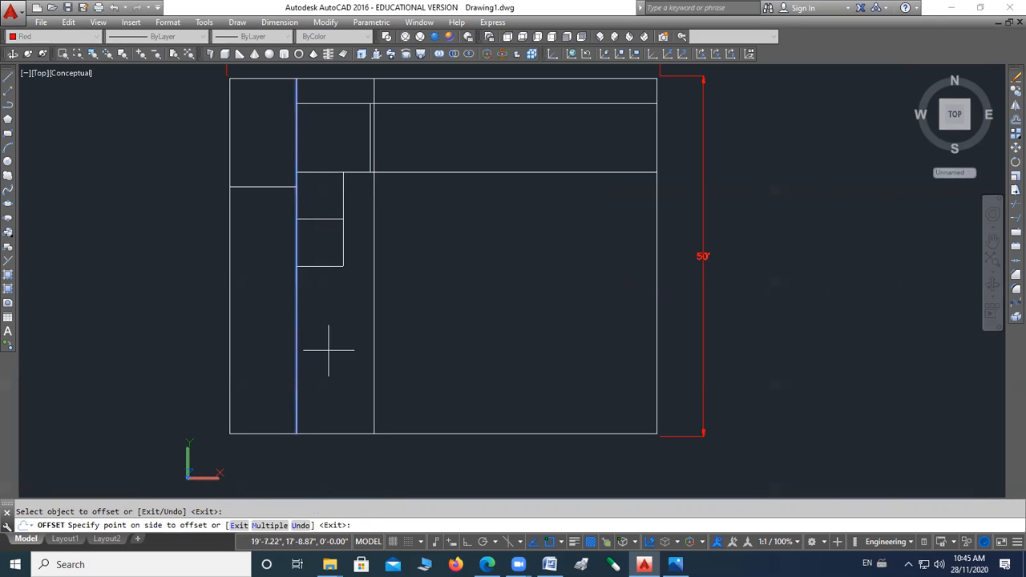
click(328, 349)
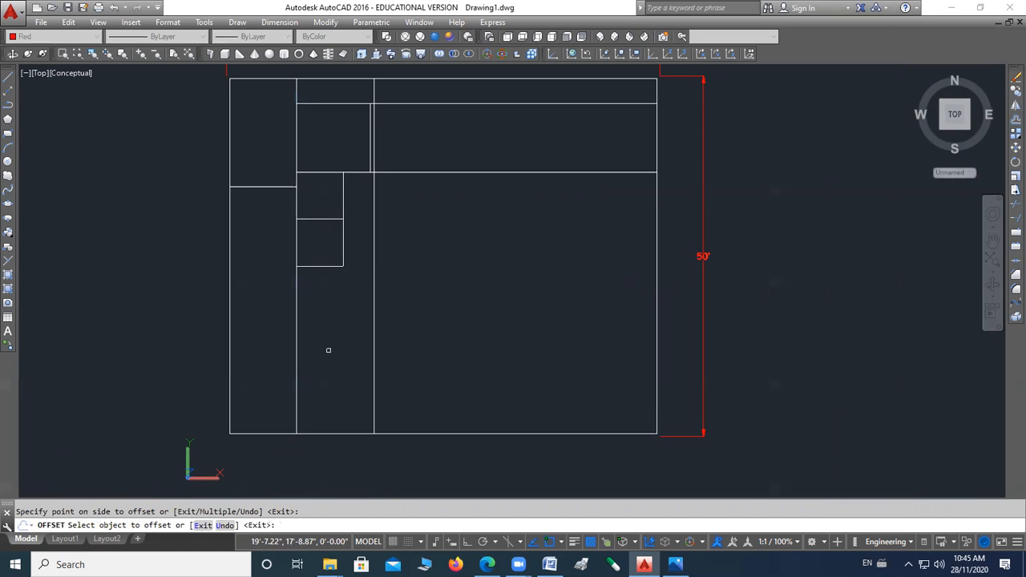
key(Escape)
Select the new 10'-9" line, cancel a move attempt, and compare with the reference plan
click(398, 313)
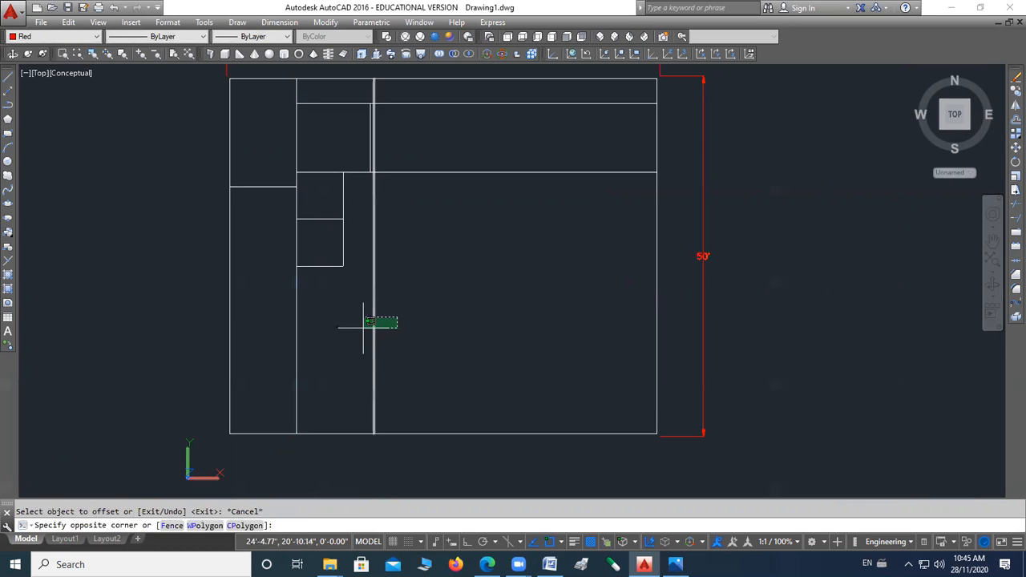
click(356, 336)
scroll(406, 173, up, 2)
scroll(408, 177, up, 2)
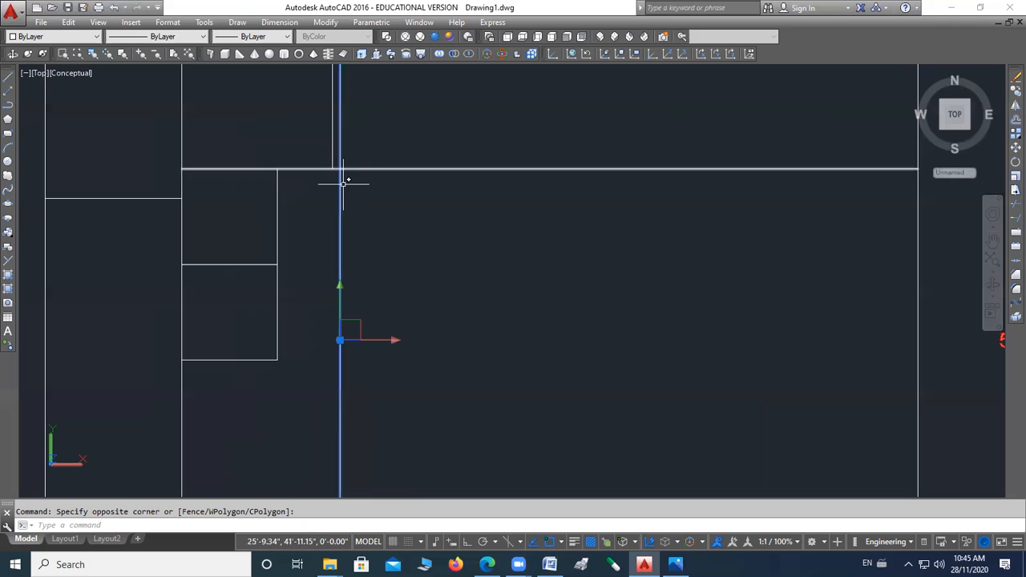
click(1015, 147)
scroll(329, 155, up, 4)
click(344, 186)
key(Escape)
key(Escape)
scroll(513, 192, down, 6)
scroll(497, 220, up, 3)
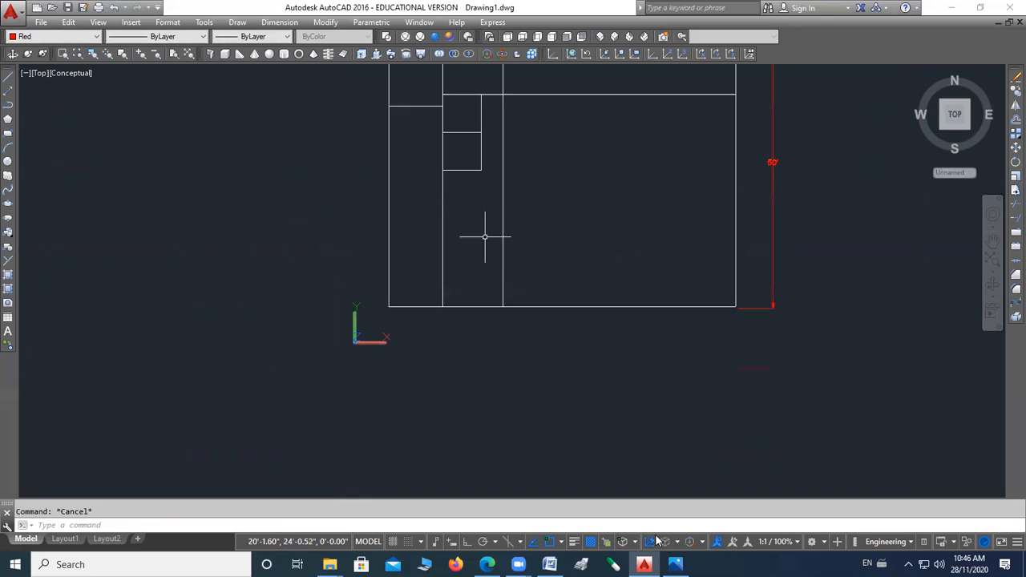
click(674, 565)
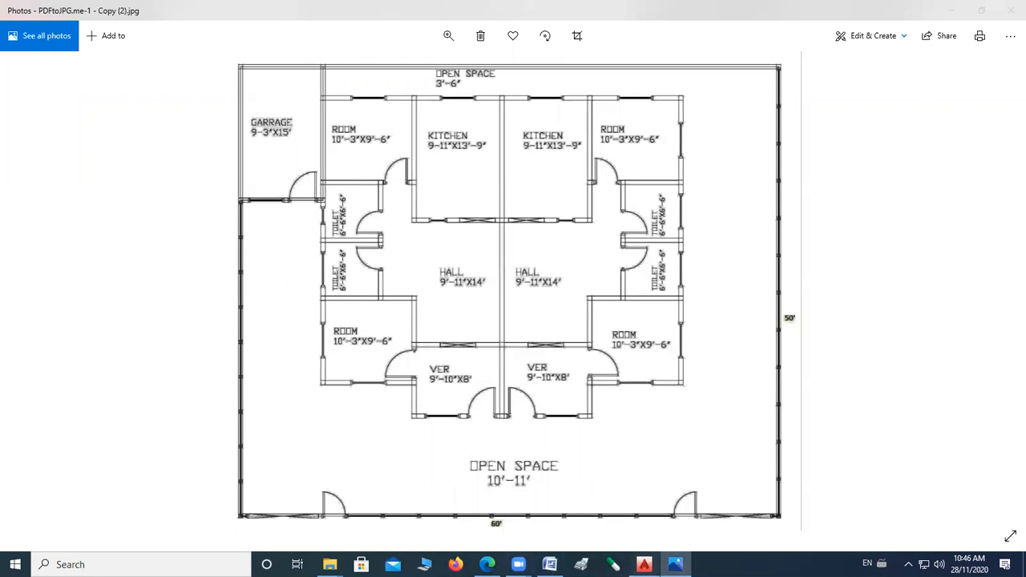
click(678, 562)
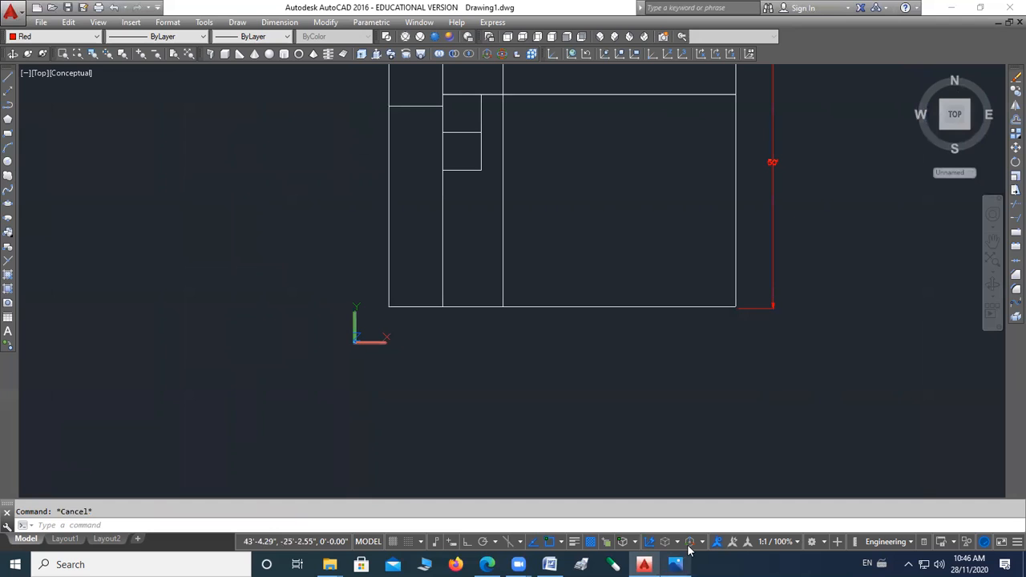
Offset the lower toilet's bottom line 9'-6" downward
click(1014, 119)
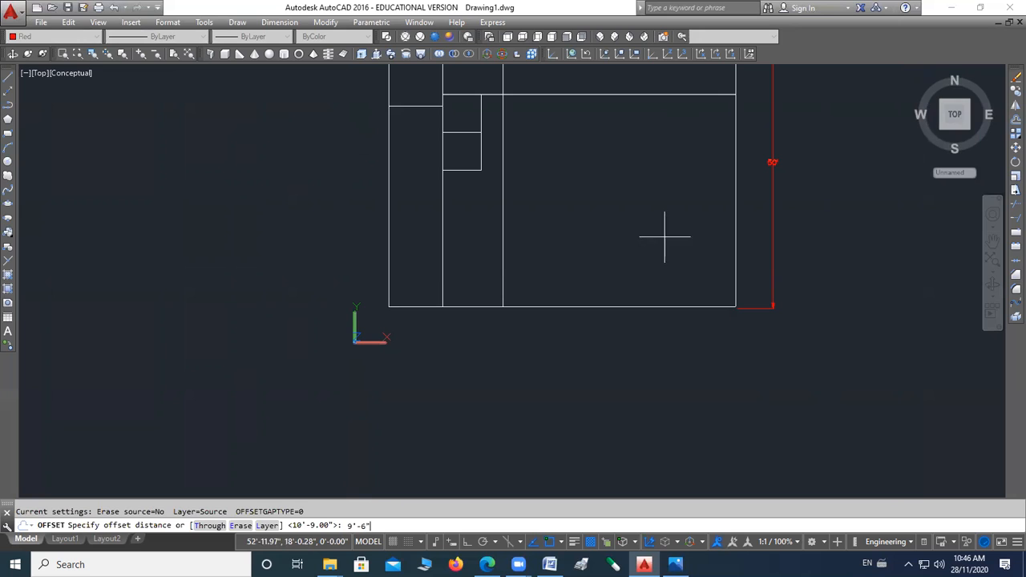
key(Return)
scroll(529, 161, up, 3)
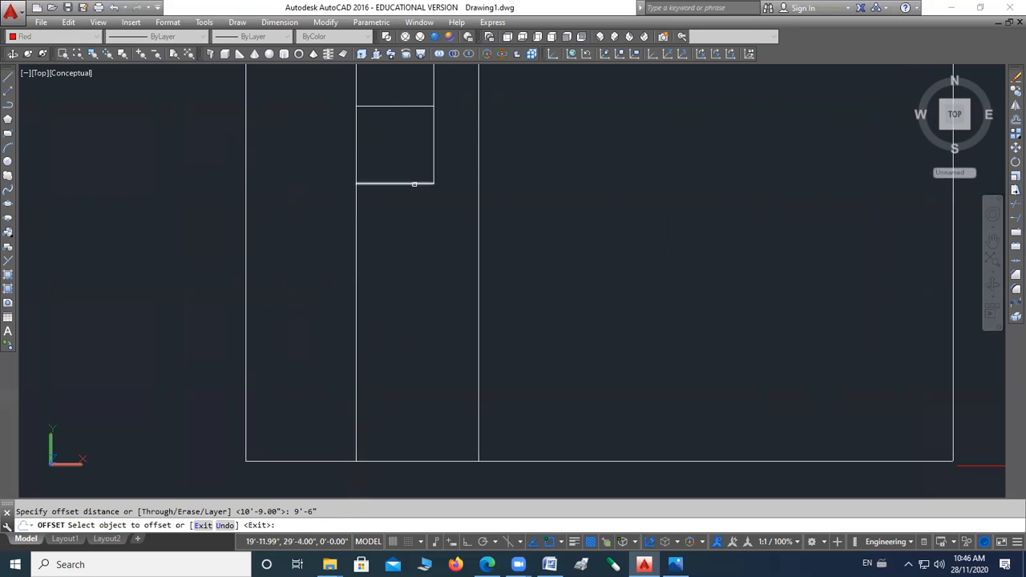
click(414, 184)
click(415, 253)
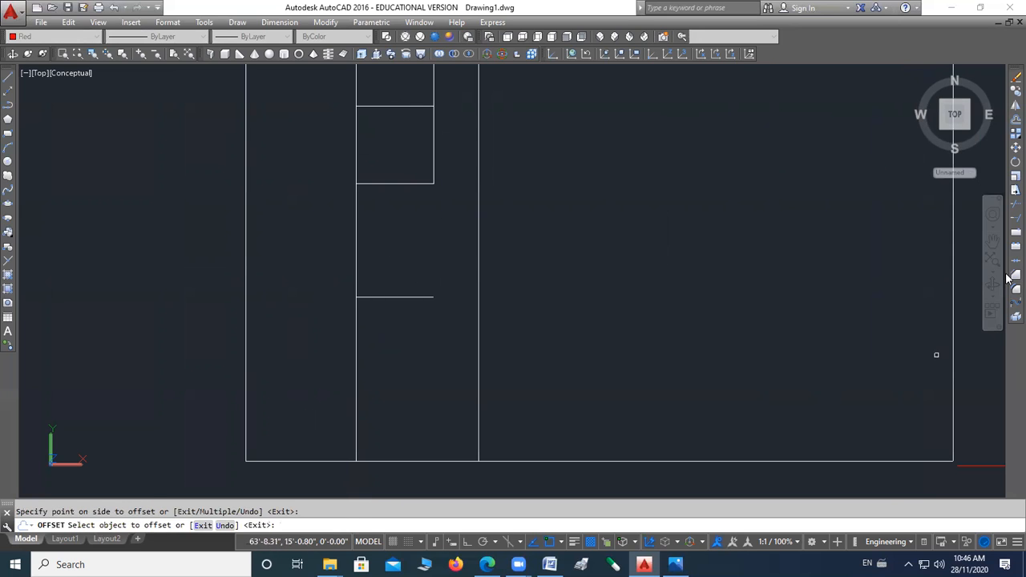
Extend the upper horizontal line and the new 9'-6" line out to the walls
click(1015, 218)
key(Return)
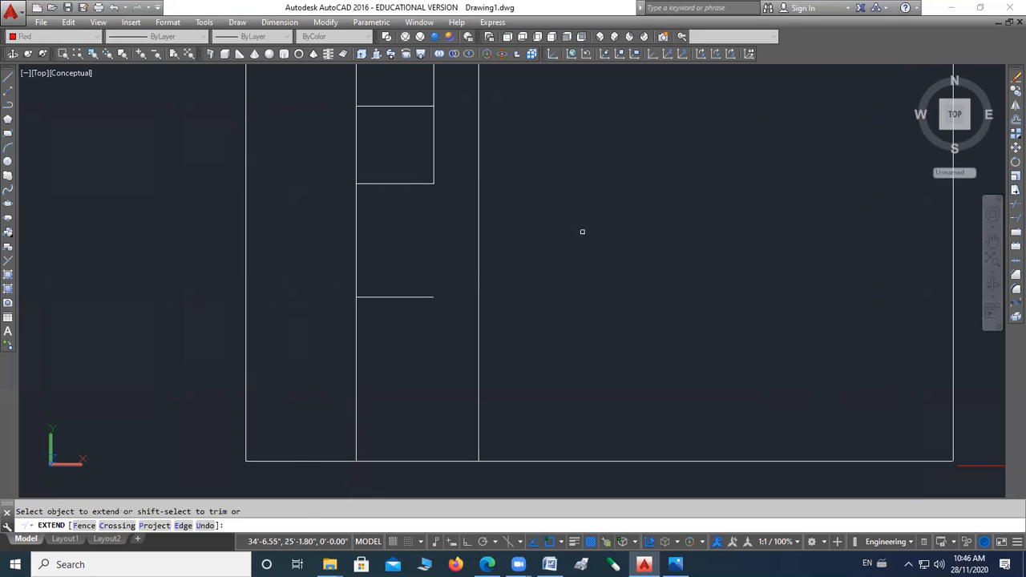
click(411, 179)
click(412, 210)
click(399, 268)
click(390, 339)
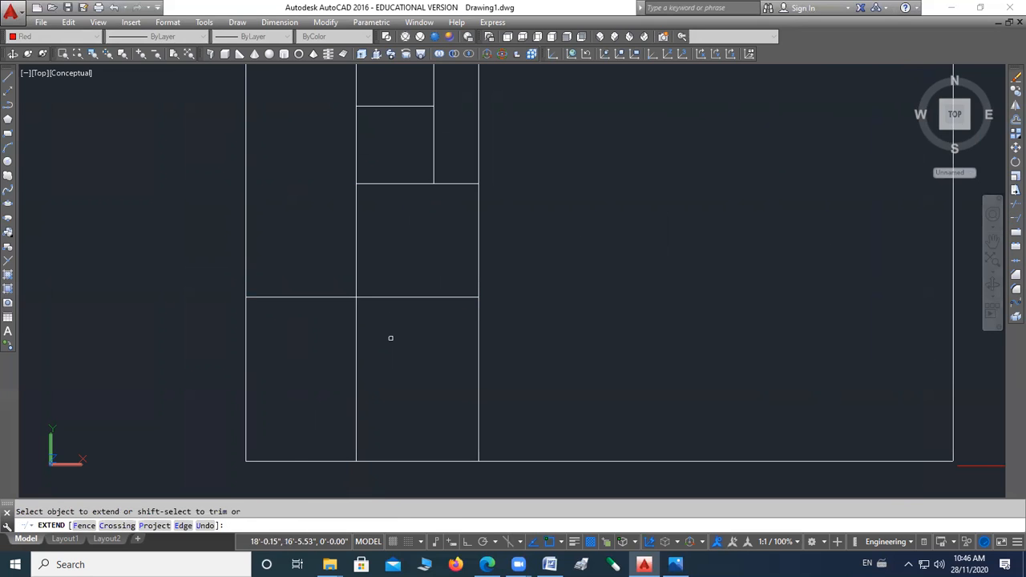
key(Escape)
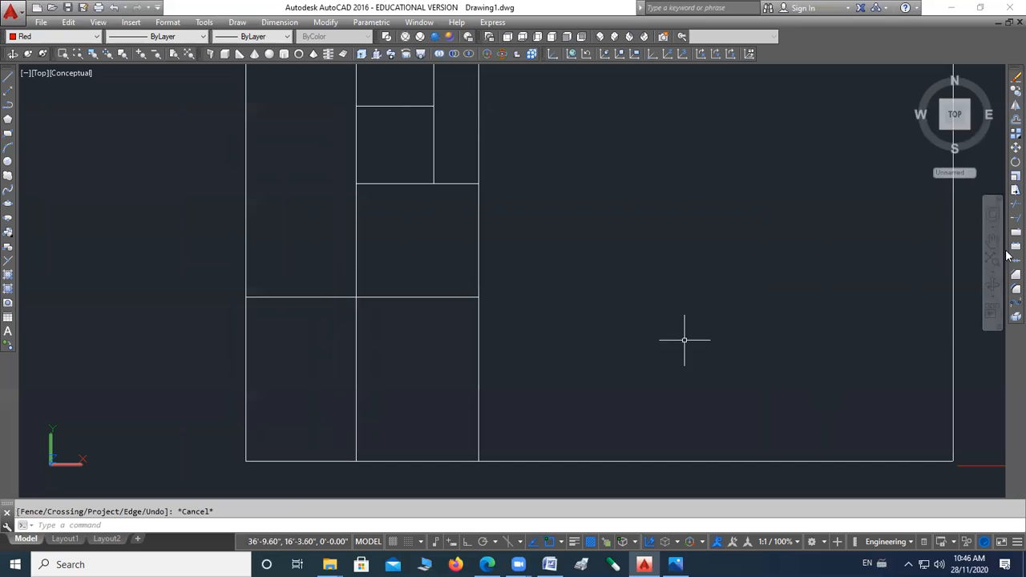
Trim the new line's leftover stub in the left column
click(1012, 205)
key(Return)
click(274, 298)
scroll(573, 289, down, 4)
scroll(589, 256, up, 4)
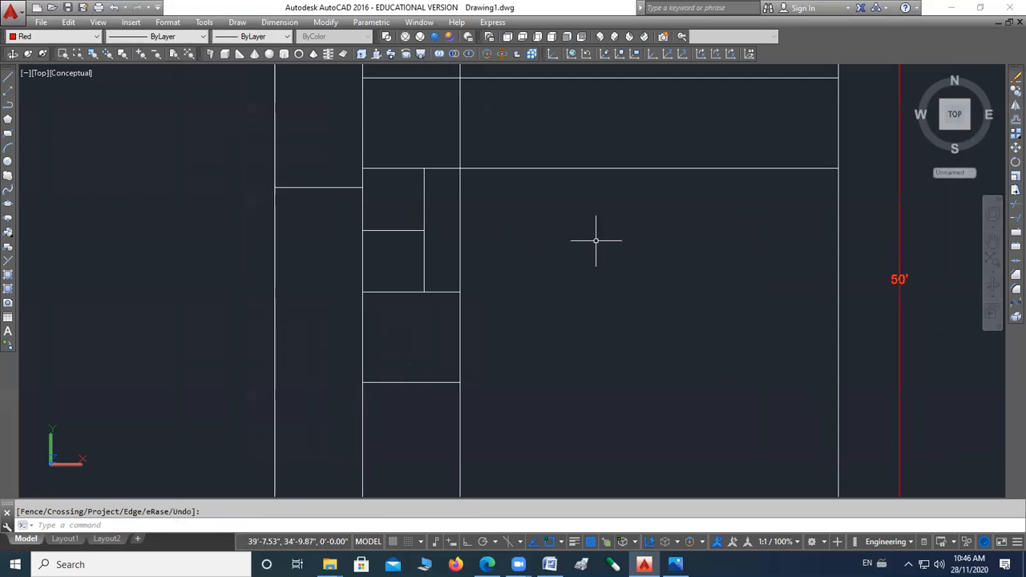
Trim the extra vertical segments beside the small toilet boxes
key(Return)
key(Return)
key(Return)
click(499, 215)
click(457, 234)
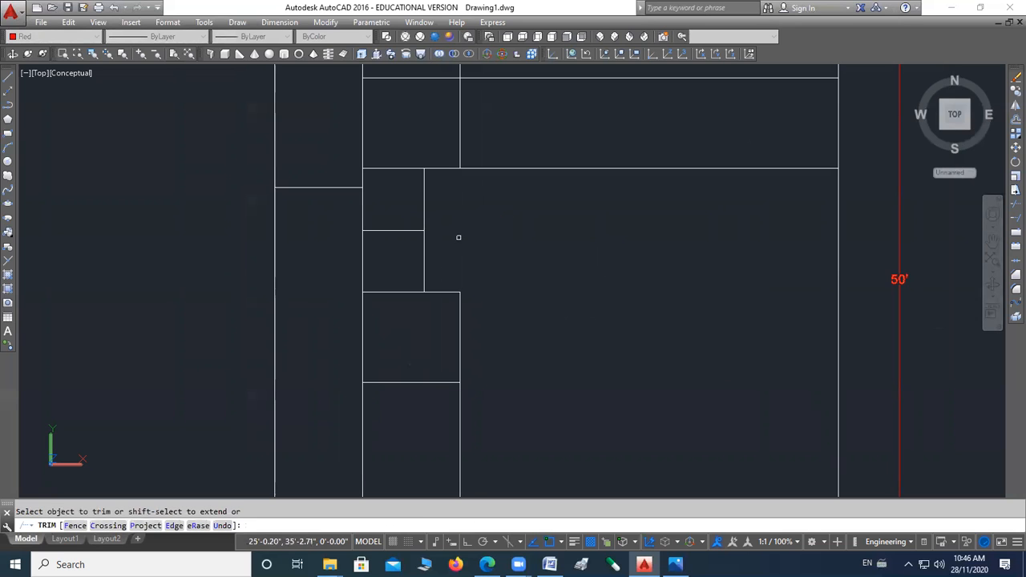
scroll(481, 197, down, 3)
scroll(468, 231, up, 3)
click(489, 191)
key(Escape)
scroll(491, 192, down, 6)
scroll(491, 244, up, 3)
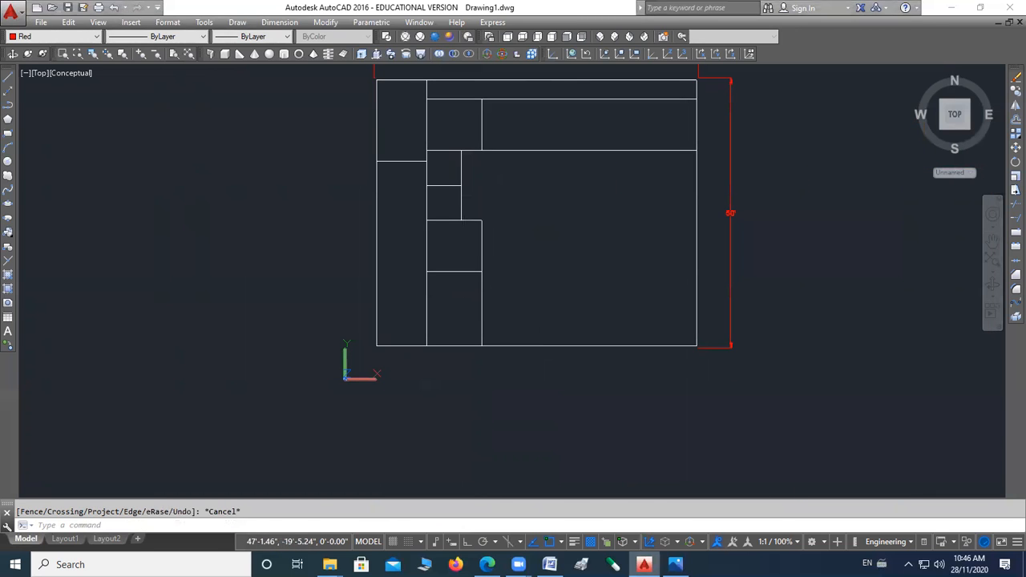
key(alt+Tab)
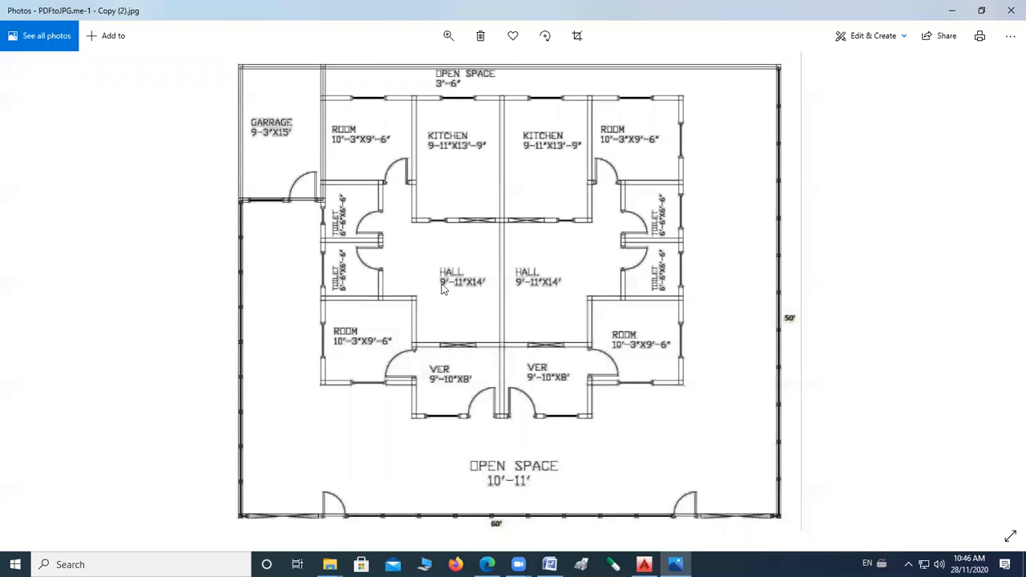
Mark the left KITCHEN and HALL labels, kitchen walls, and its 9-11 and 13'-9" figures on the plan
mouse_move(489, 258)
mouse_down()
mouse_move(442, 293)
mouse_move(506, 293)
mouse_up()
mouse_move(419, 97)
mouse_down()
mouse_move(411, 216)
mouse_move(646, 223)
mouse_up()
mouse_move(463, 117)
mouse_down()
mouse_move(428, 157)
mouse_move(496, 131)
mouse_move(449, 117)
mouse_up()
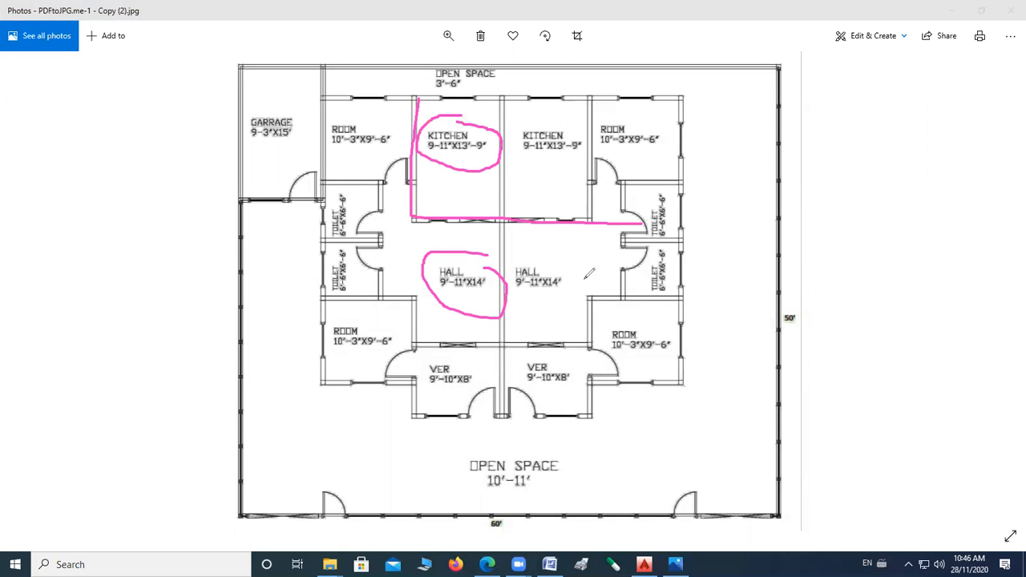
drag(407, 88, 414, 215)
mouse_move(442, 127)
mouse_down()
mouse_move(422, 148)
mouse_move(446, 154)
mouse_move(440, 128)
mouse_up()
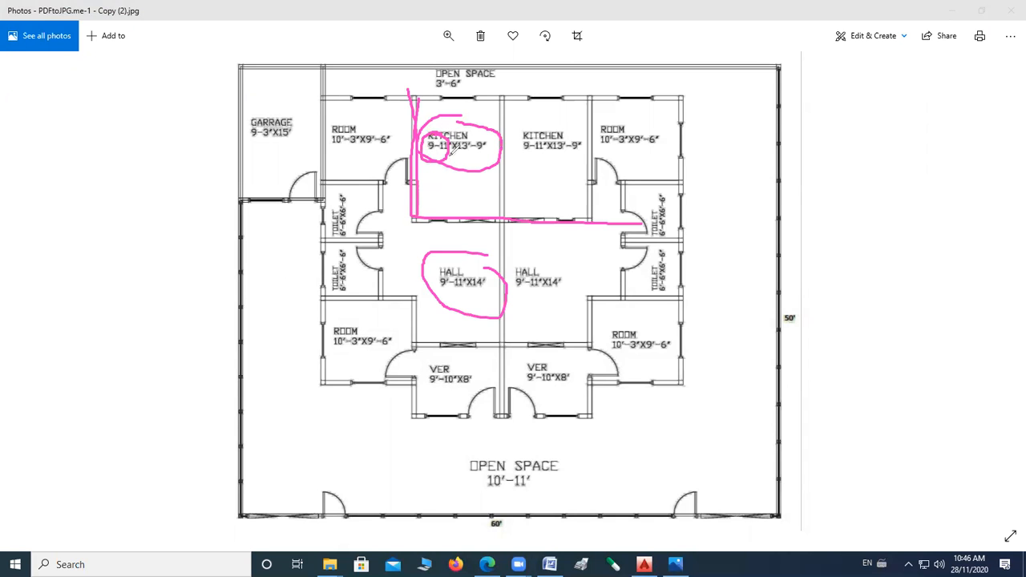
mouse_move(485, 128)
mouse_down()
mouse_move(458, 144)
mouse_move(488, 125)
mouse_up()
Clear the pen marks and return to the AutoCAD drawing
key(ctrl+z)
key(ctrl+z)
key(ctrl+z)
key(ctrl+z)
key(ctrl+z)
key(ctrl+z)
key(ctrl+z)
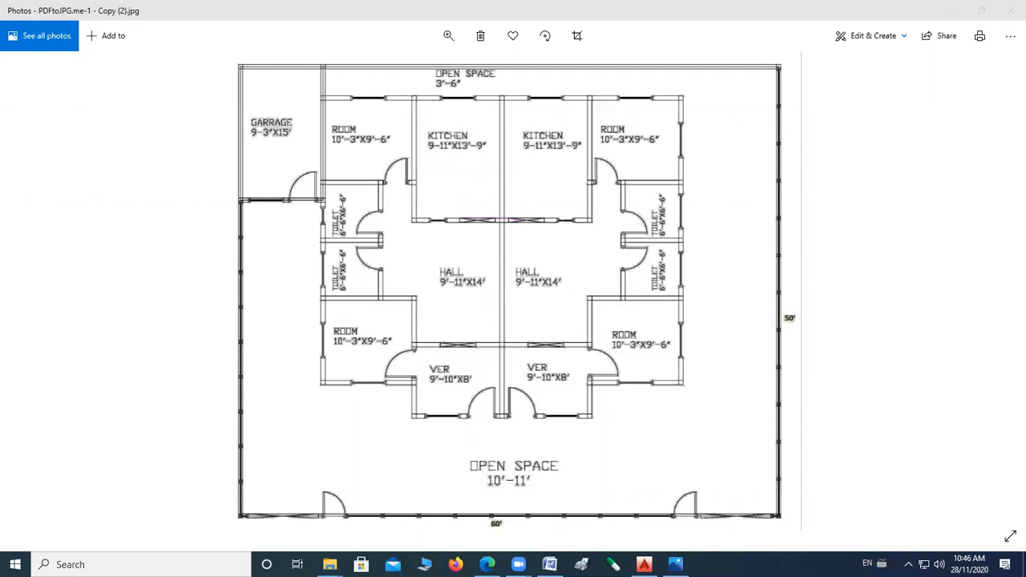
mouse_move(644, 565)
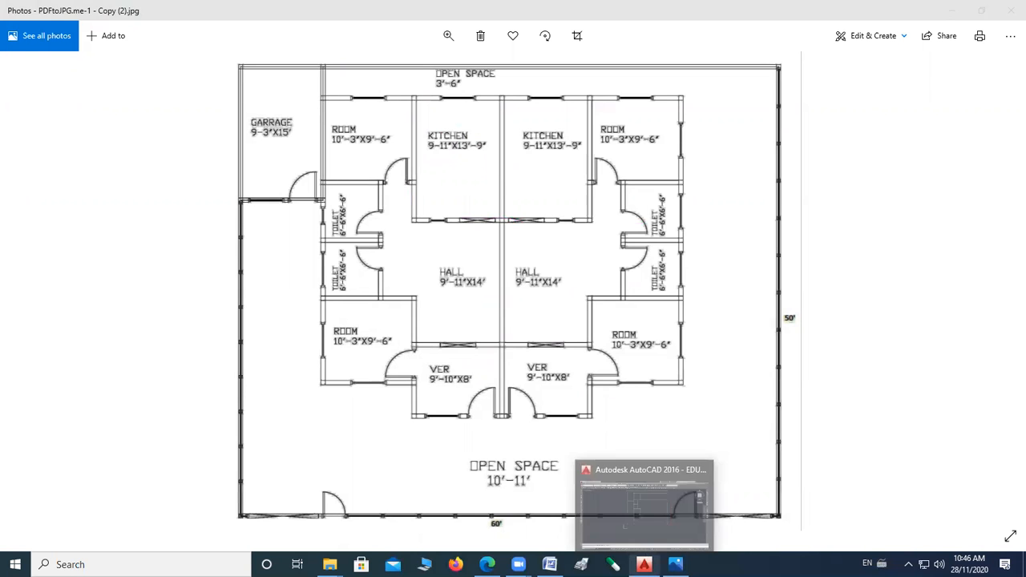
click(683, 543)
Offset the kitchen's left wall 9'-11" to the right and check the reference plan
scroll(505, 88, up, 3)
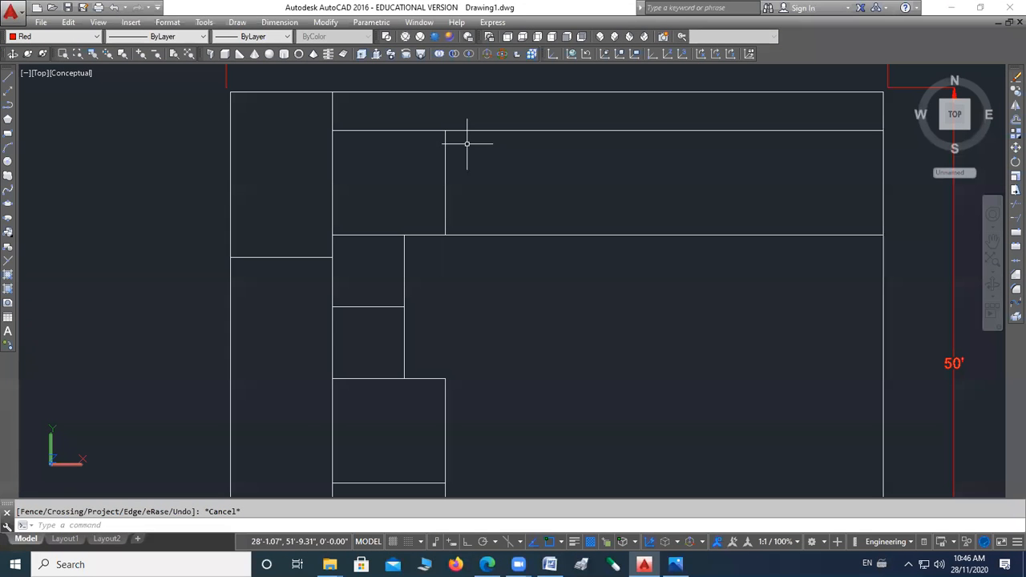
click(1013, 120)
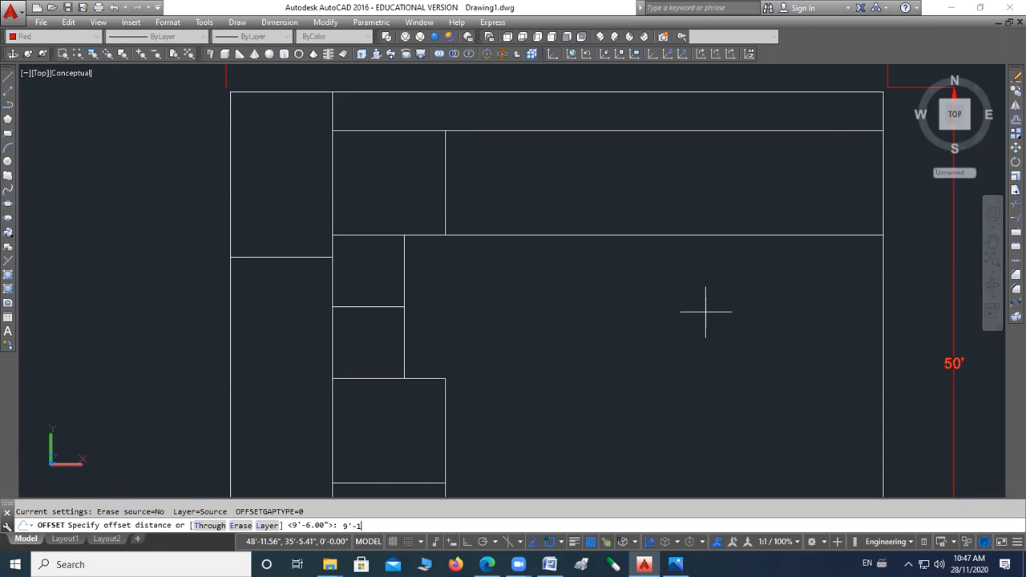
text(9'-11")
key(Return)
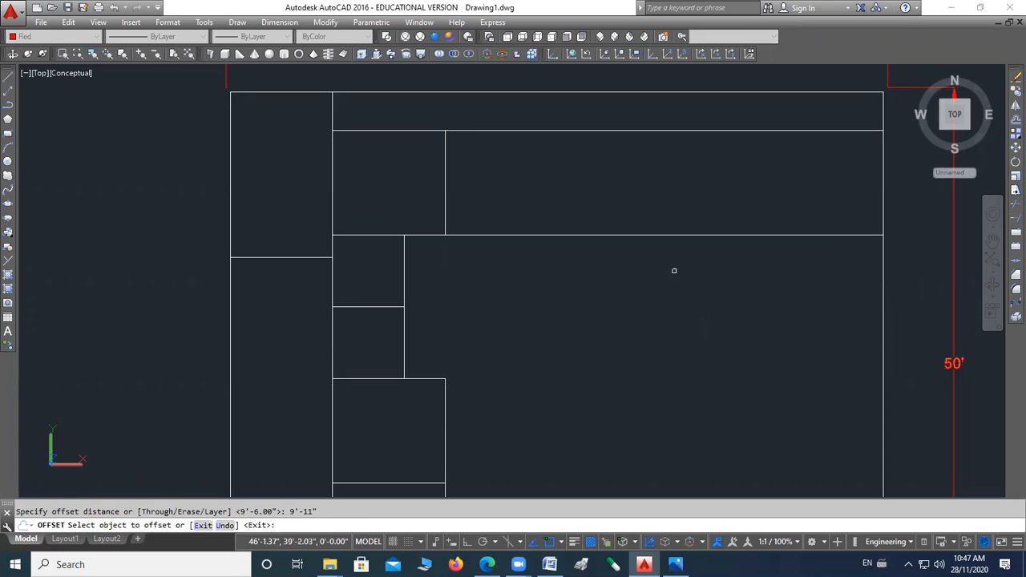
scroll(534, 211, up, 2)
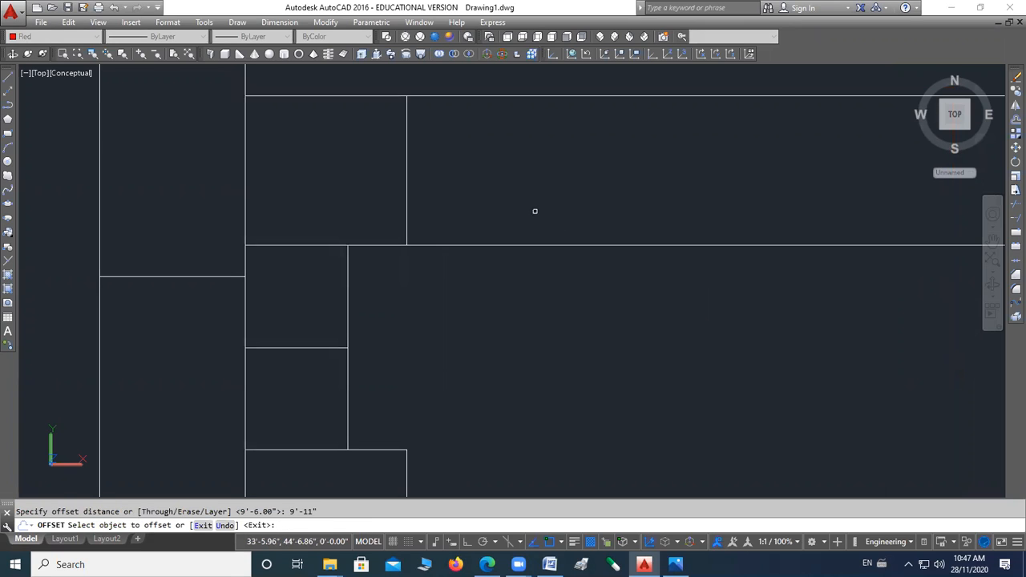
click(407, 152)
click(465, 156)
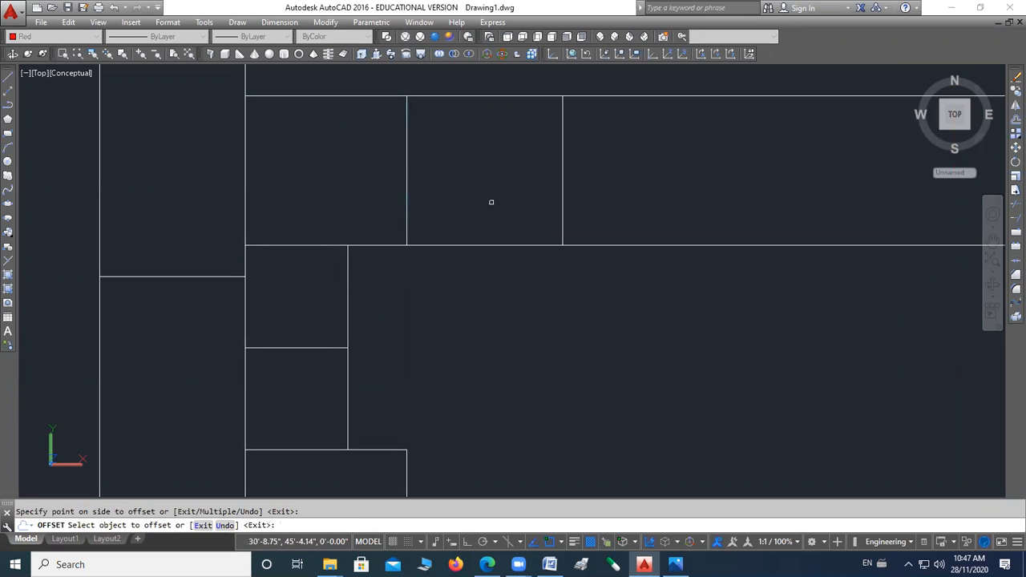
key(alt+Tab)
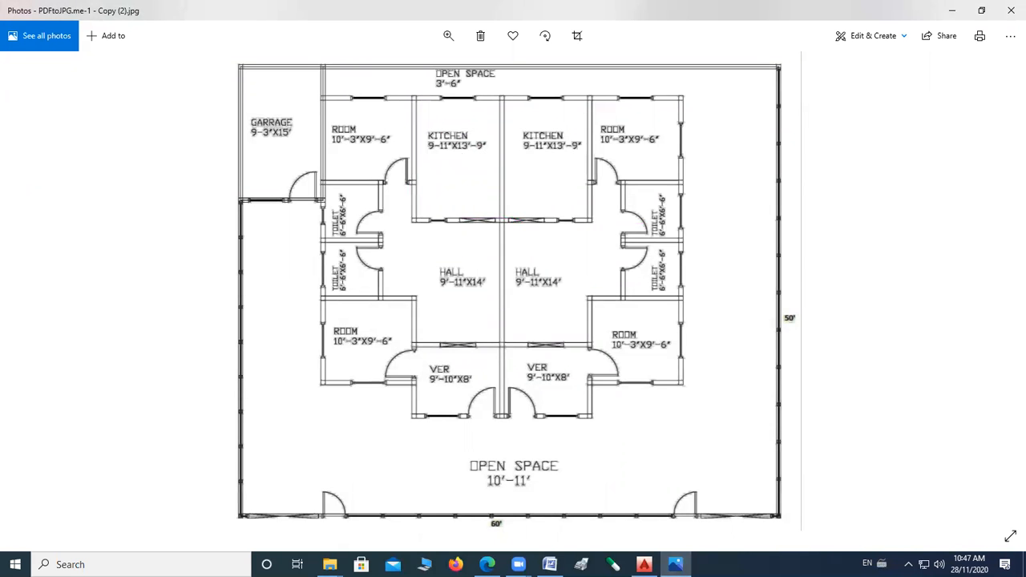
key(alt+Tab)
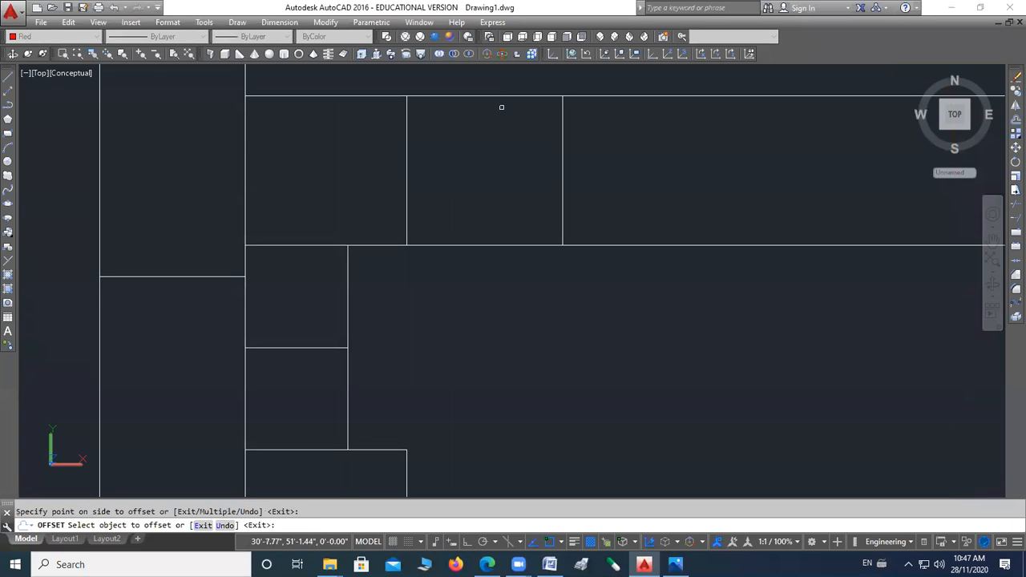
Offset the top horizontal line 13'-6" downward
click(1014, 121)
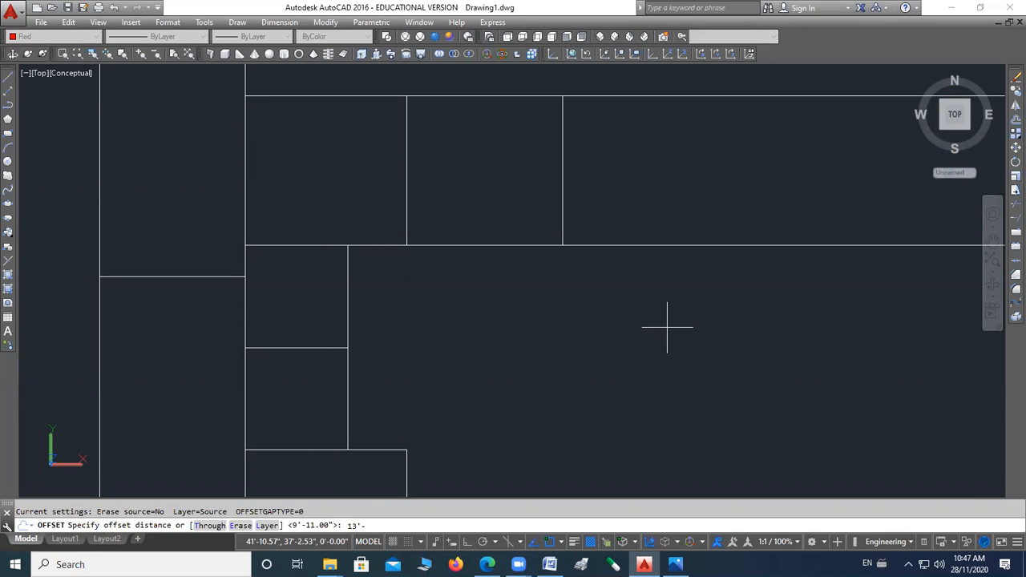
text(13'-6")
key(Return)
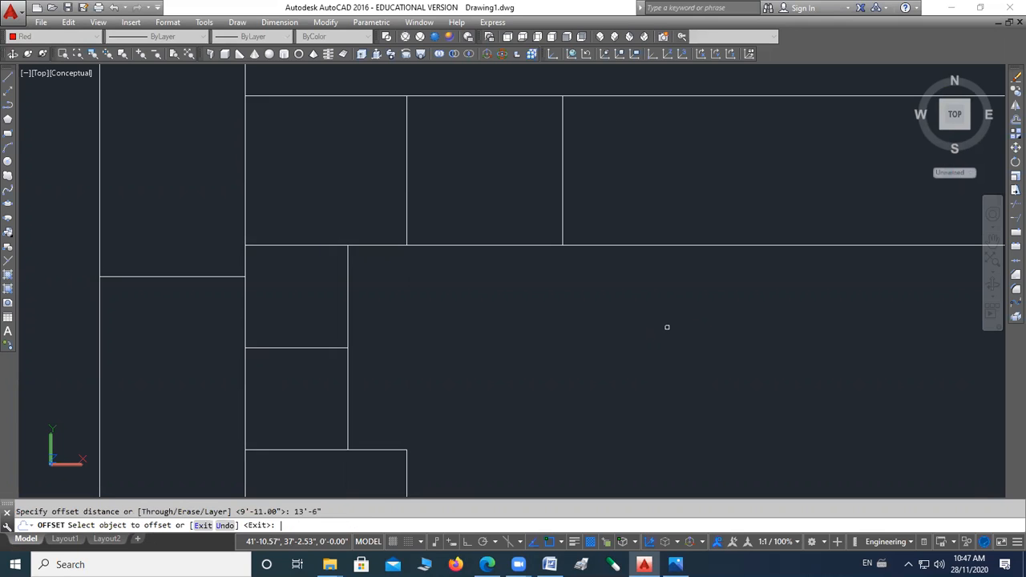
click(619, 96)
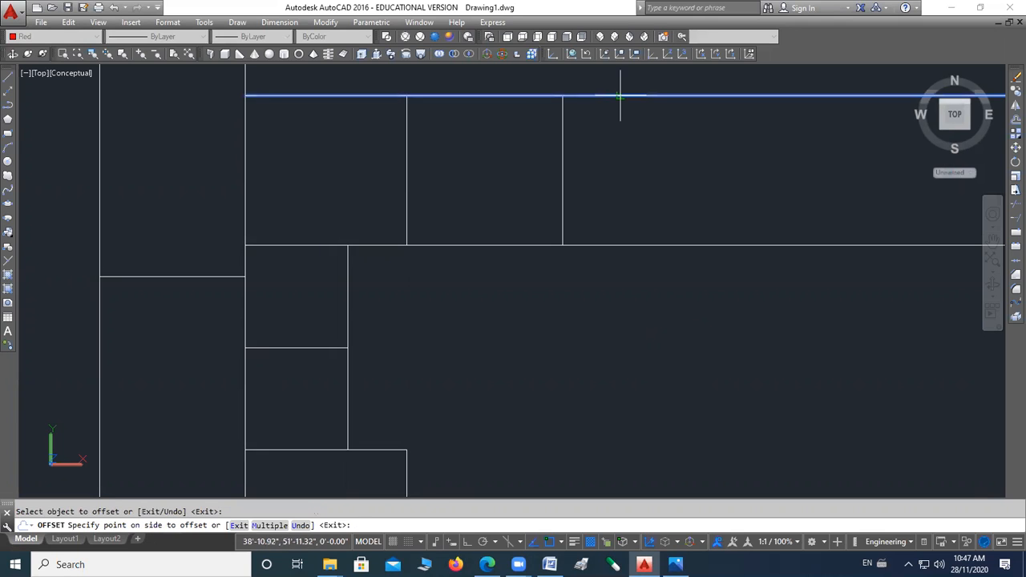
click(589, 228)
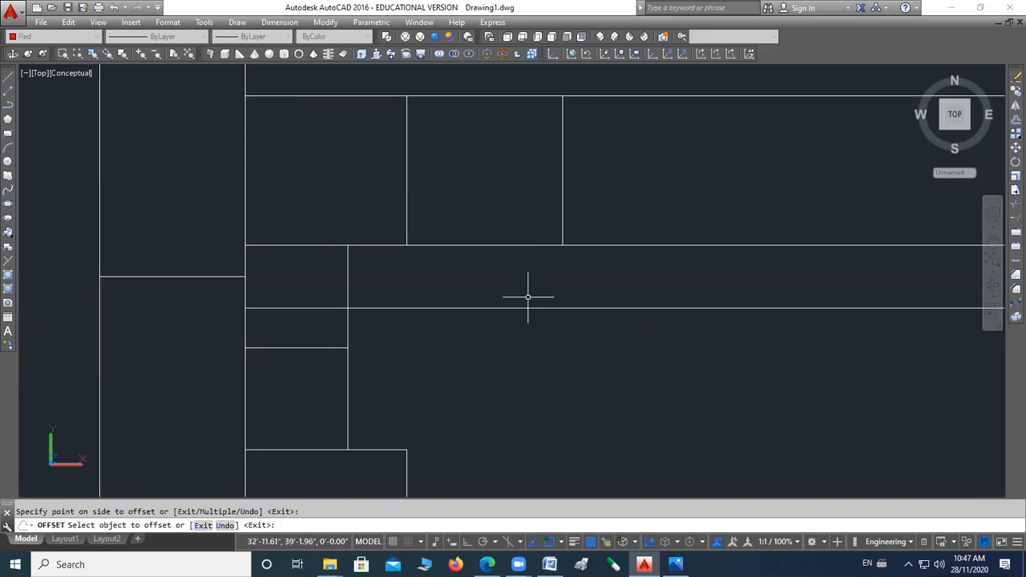
key(Escape)
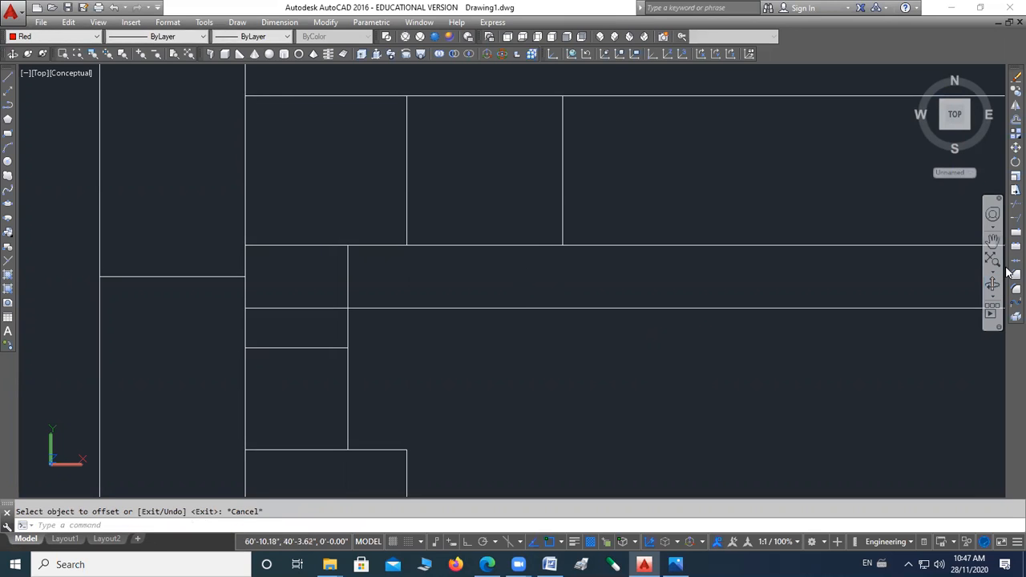
Extend the new kitchen wall down to the 13'-6" offset line
click(1012, 219)
key(Return)
click(602, 208)
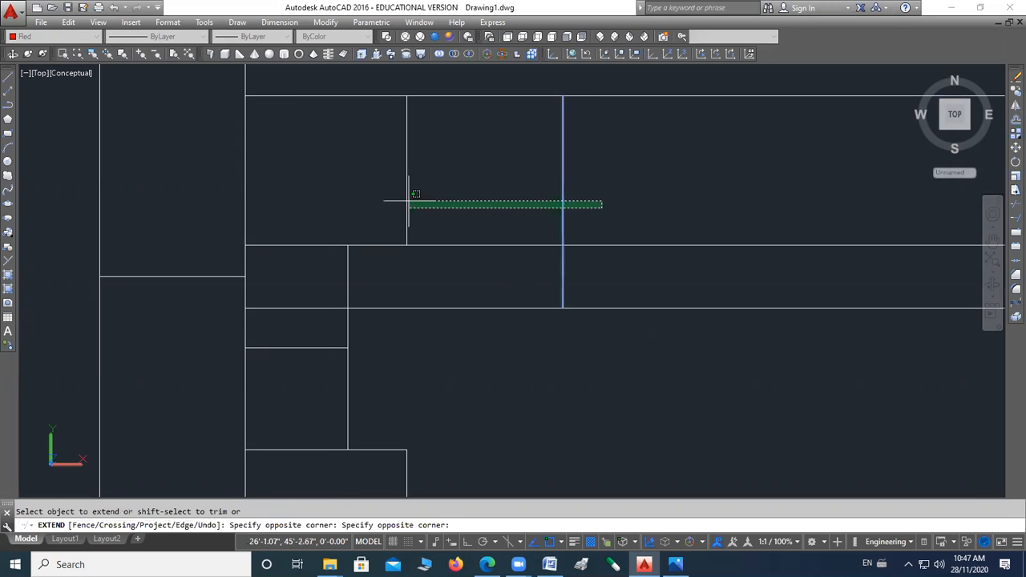
click(409, 201)
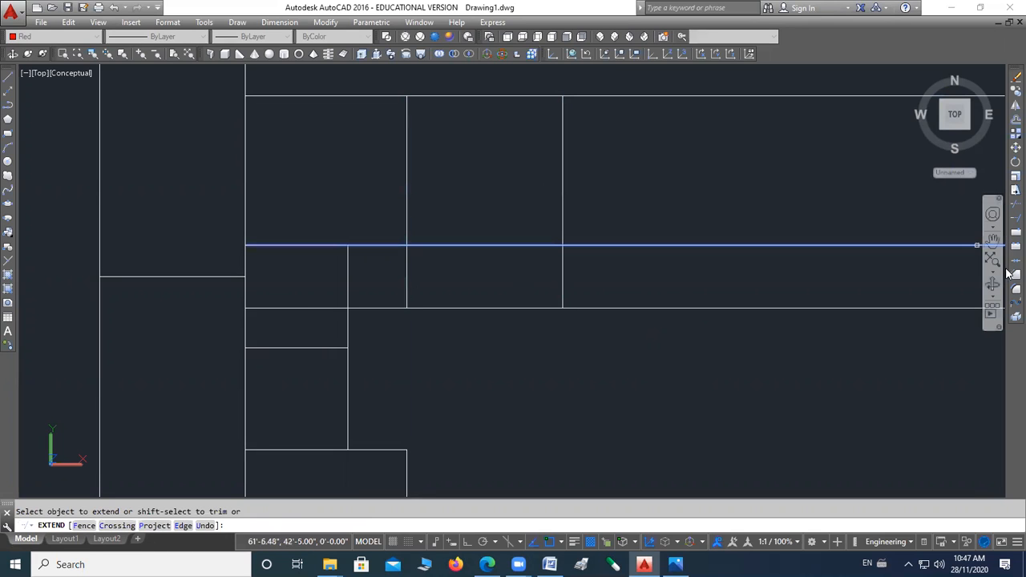
Trim the offset line left of the kitchen and delete the leftover short line
click(1009, 219)
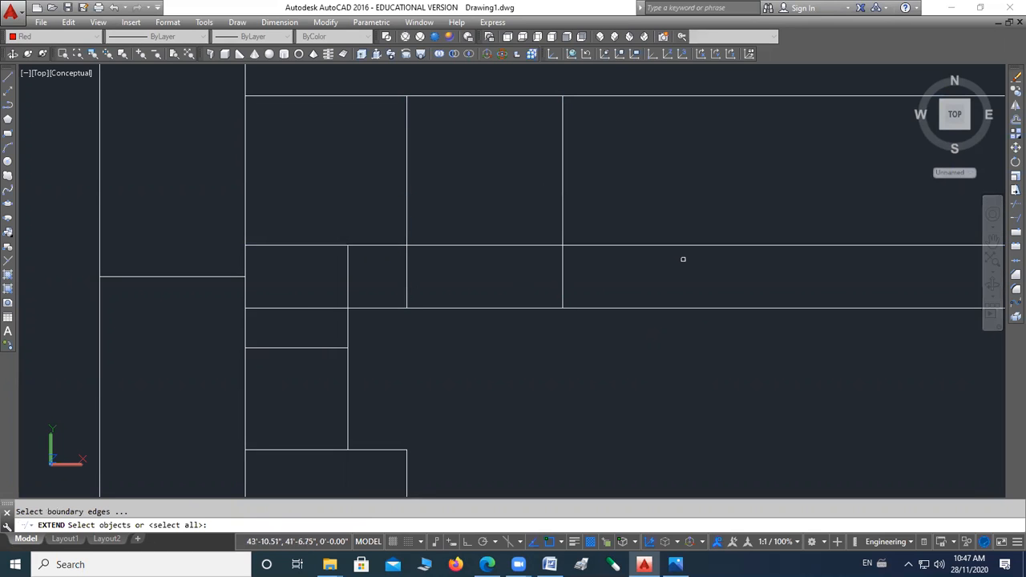
click(1014, 204)
key(Return)
click(372, 308)
key(Escape)
click(324, 296)
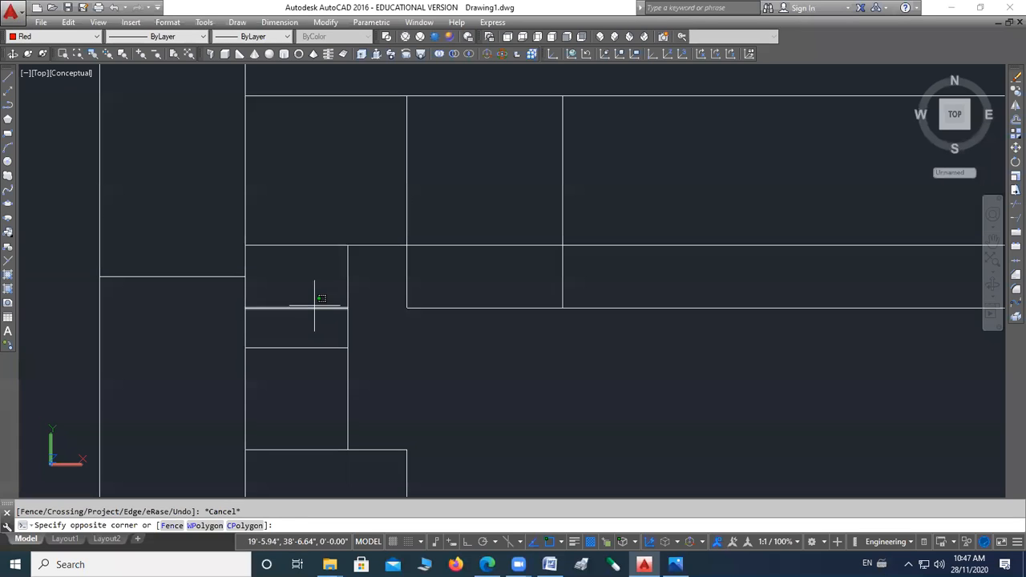
click(311, 311)
key(Delete)
scroll(421, 241, down, 2)
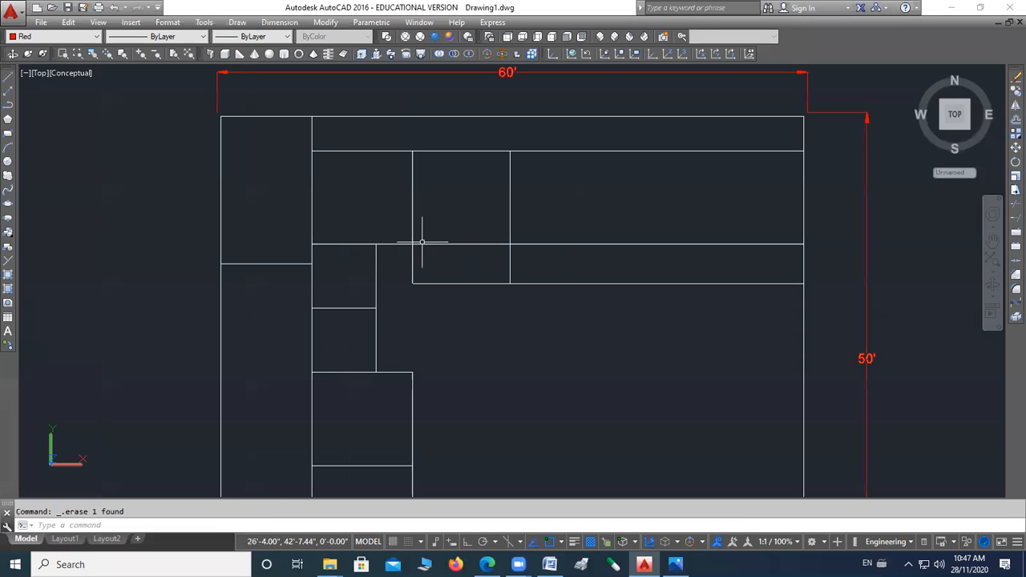
Trim the stray wall line out of the new kitchen space
click(1015, 205)
key(Return)
click(447, 244)
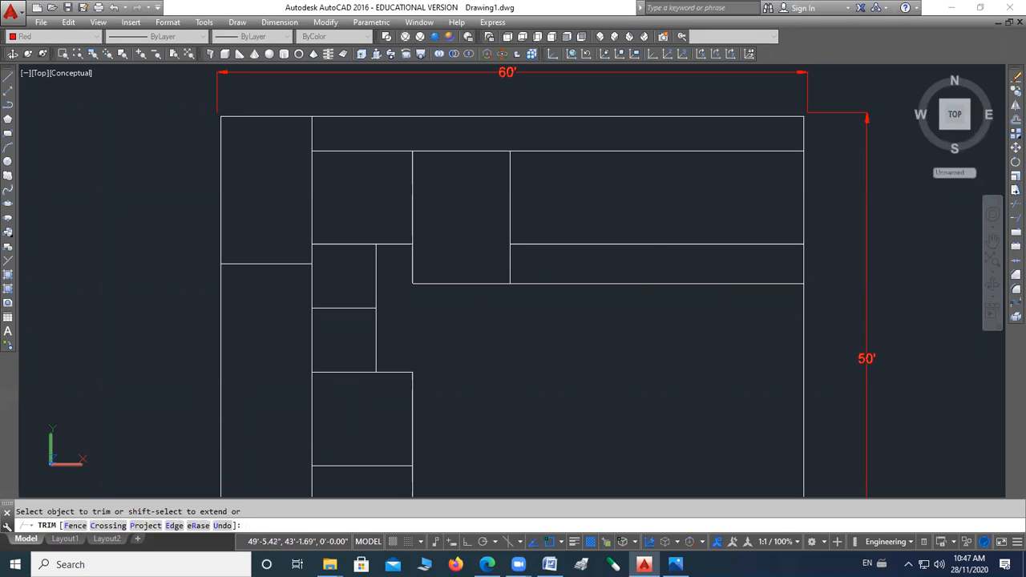
key(Escape)
click(637, 214)
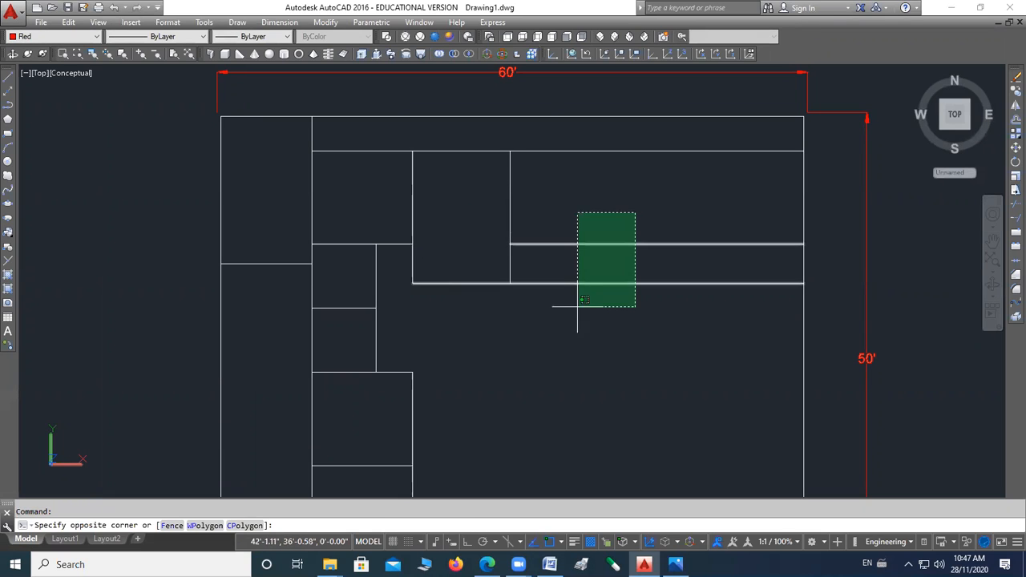
click(572, 314)
key(Escape)
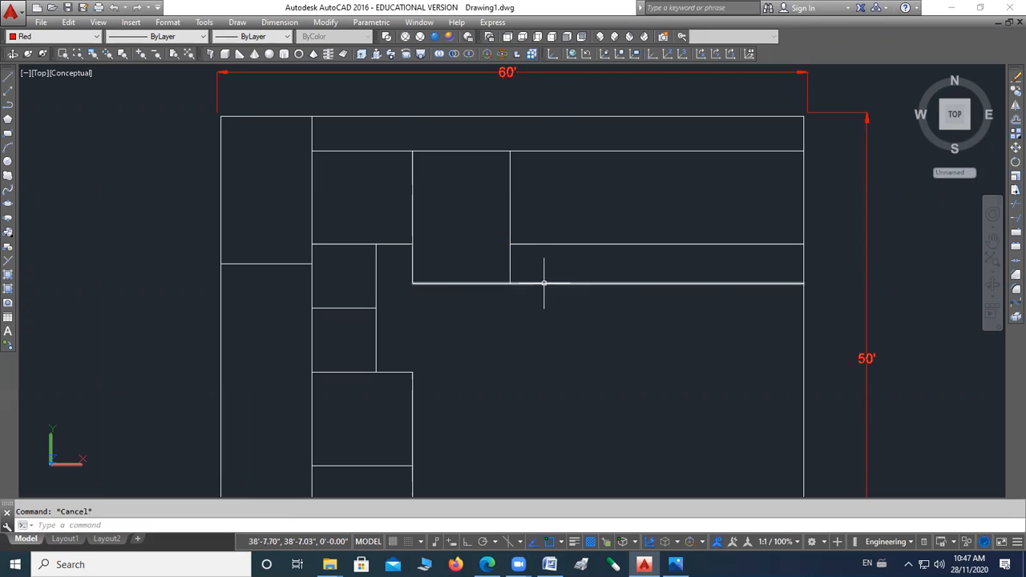
scroll(461, 241, down, 4)
scroll(463, 237, up, 2)
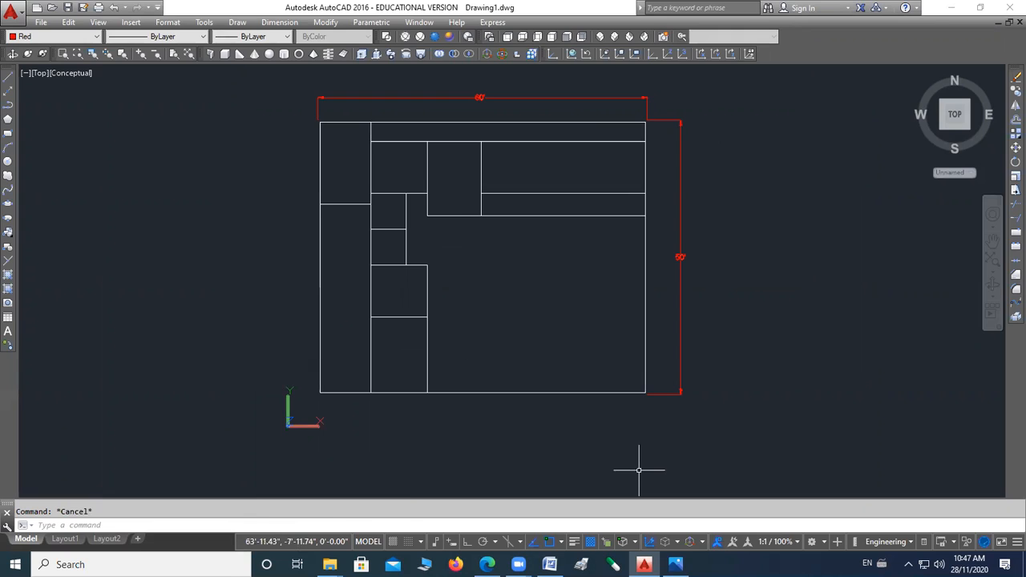
click(674, 564)
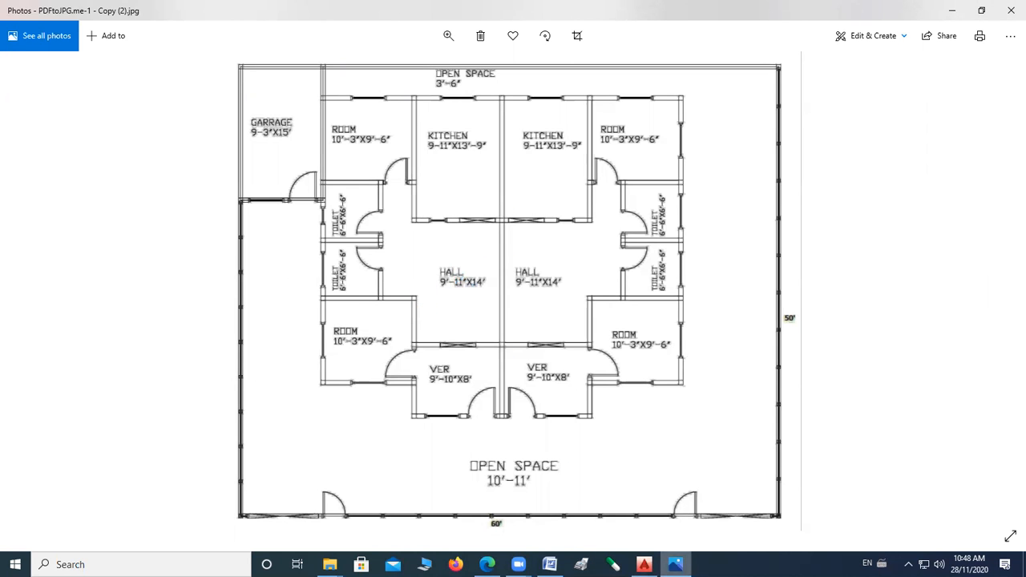
Return to the floor plan and start a 9'-11" offset of a vertical wall, then cancel it
click(643, 564)
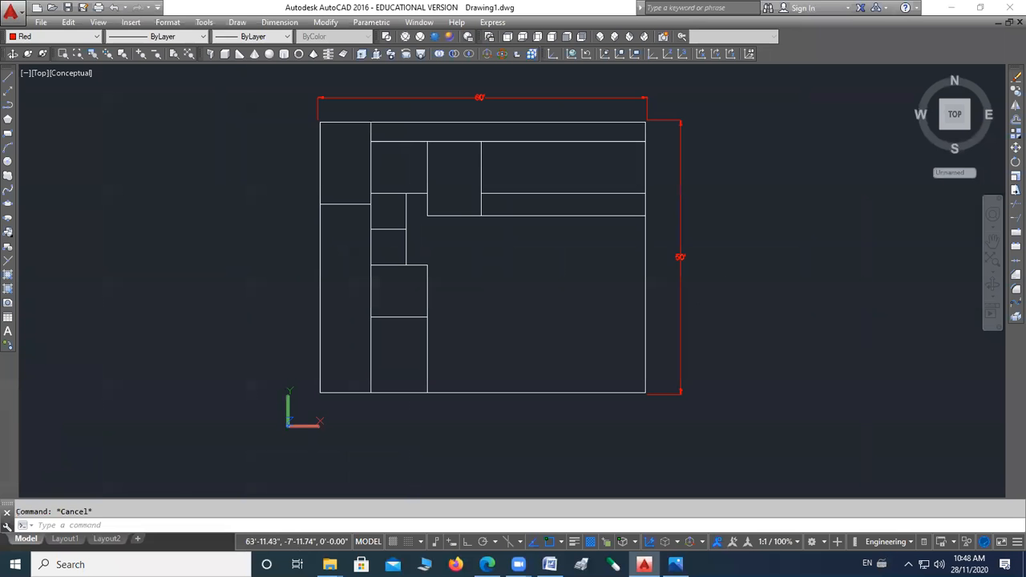
scroll(458, 284, up, 3)
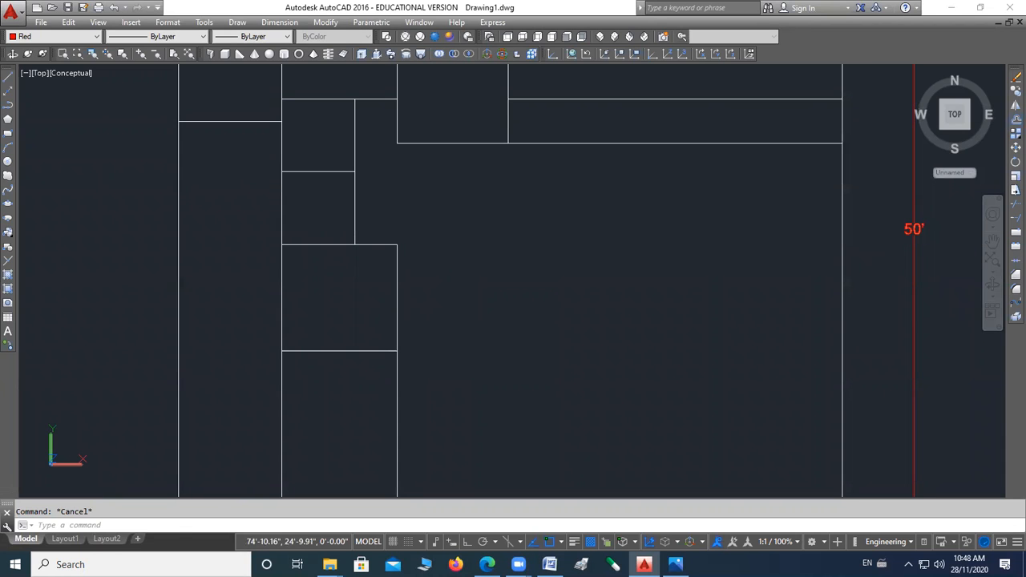
click(1015, 120)
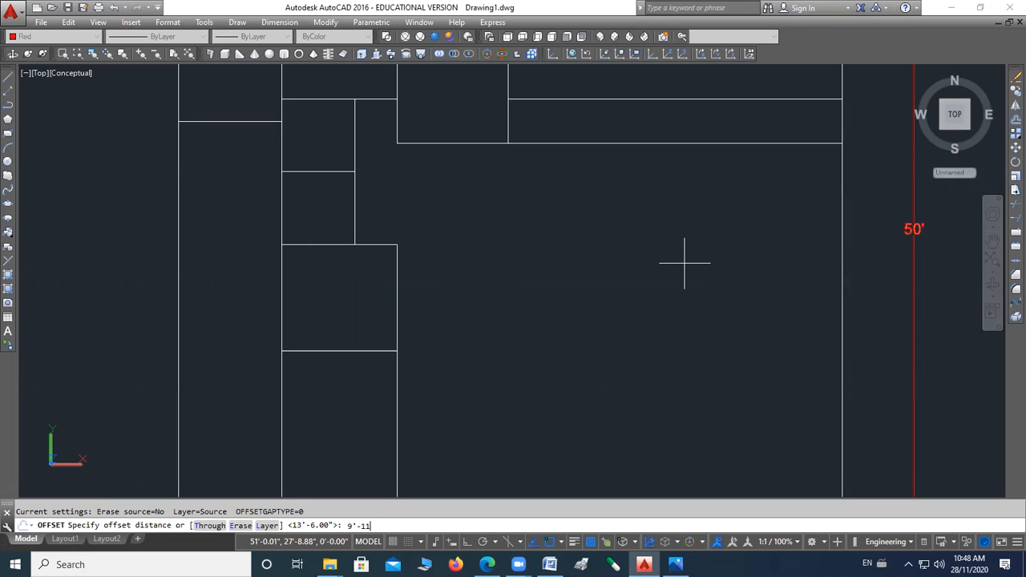
key(Return)
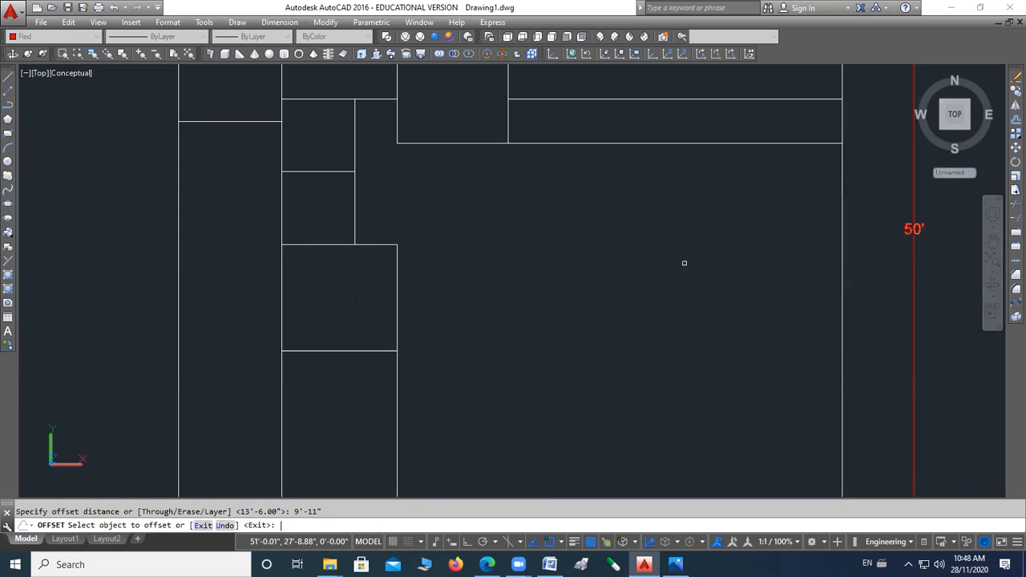
click(396, 284)
key(Escape)
Zoom out and window-select all the plan lines
scroll(488, 286, down, 5)
click(728, 114)
click(353, 375)
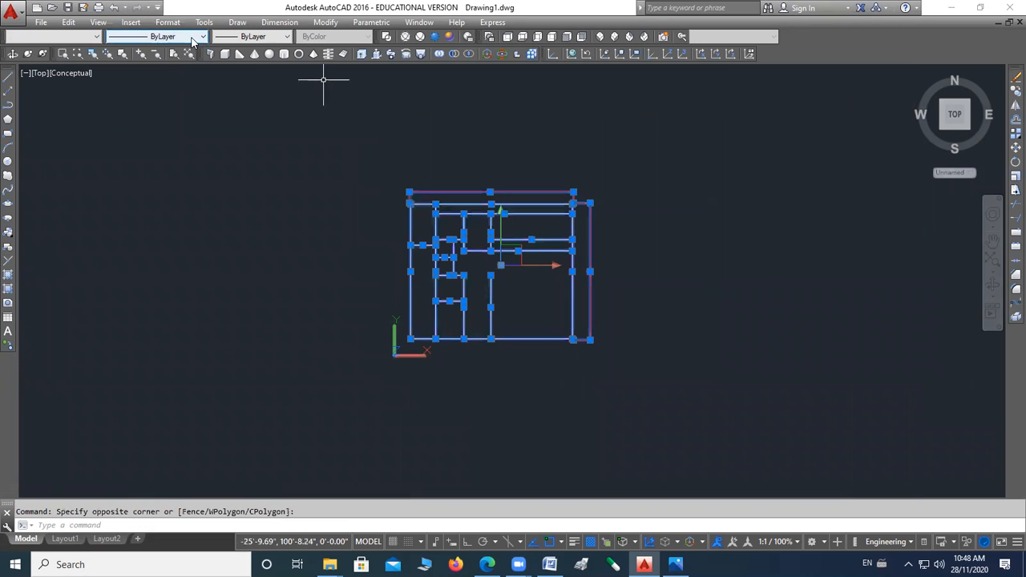
Assign the selected lines a 0.50 mm lineweight and turn on lineweight display
click(257, 38)
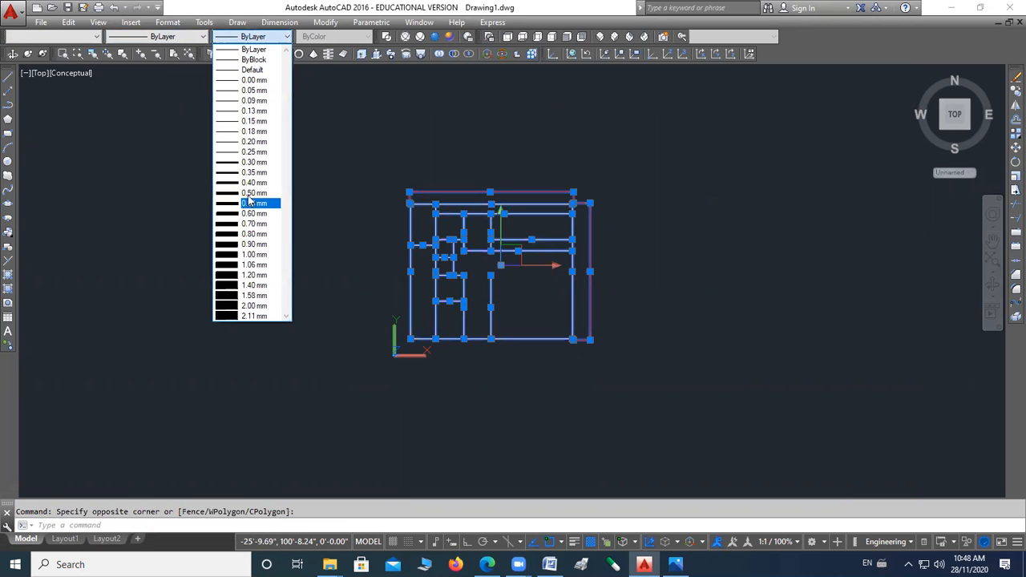
click(255, 193)
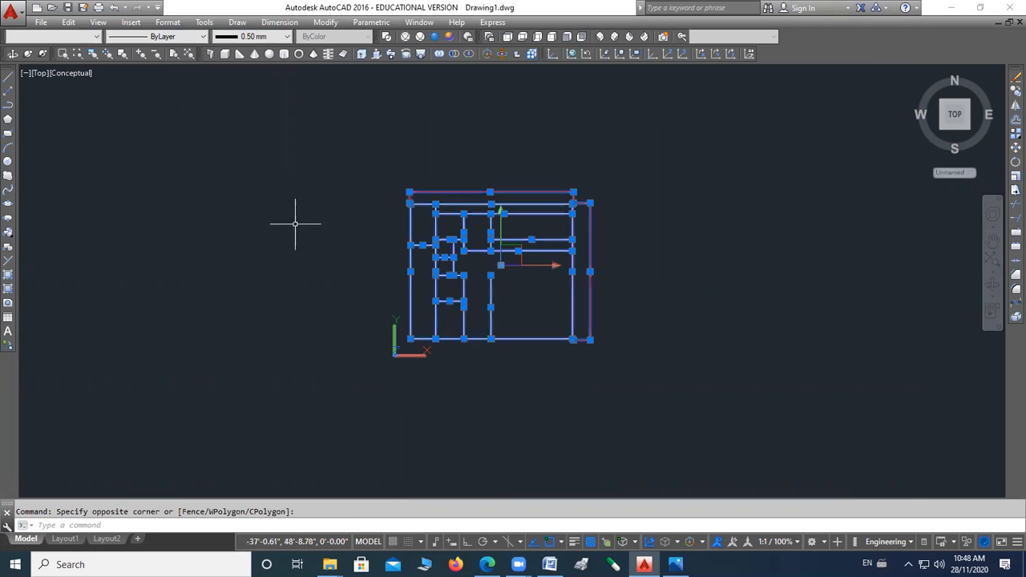
click(573, 541)
key(Escape)
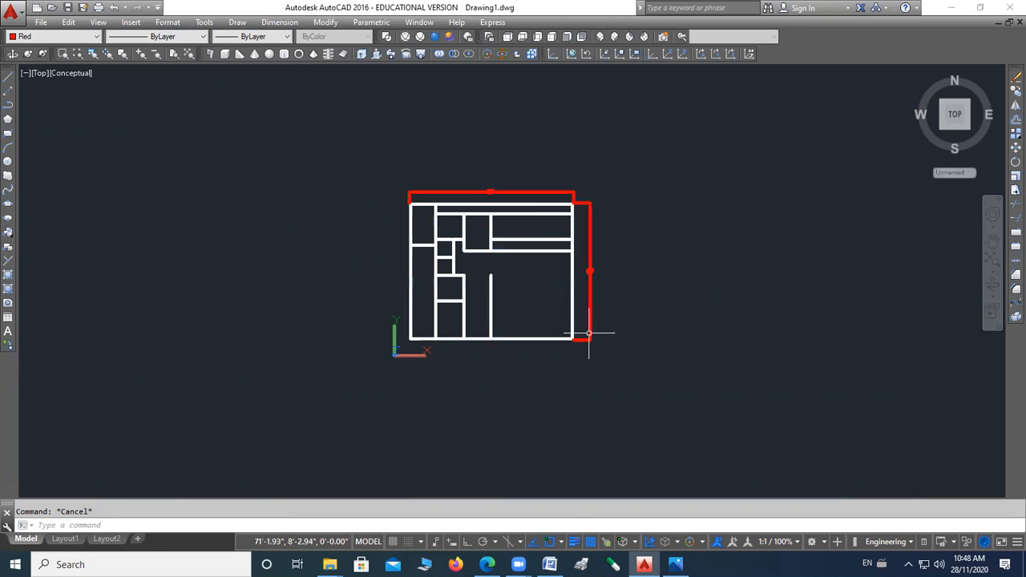
Zoom to review the thick walls, then bring up the reference floor-plan image
scroll(544, 307, up, 3)
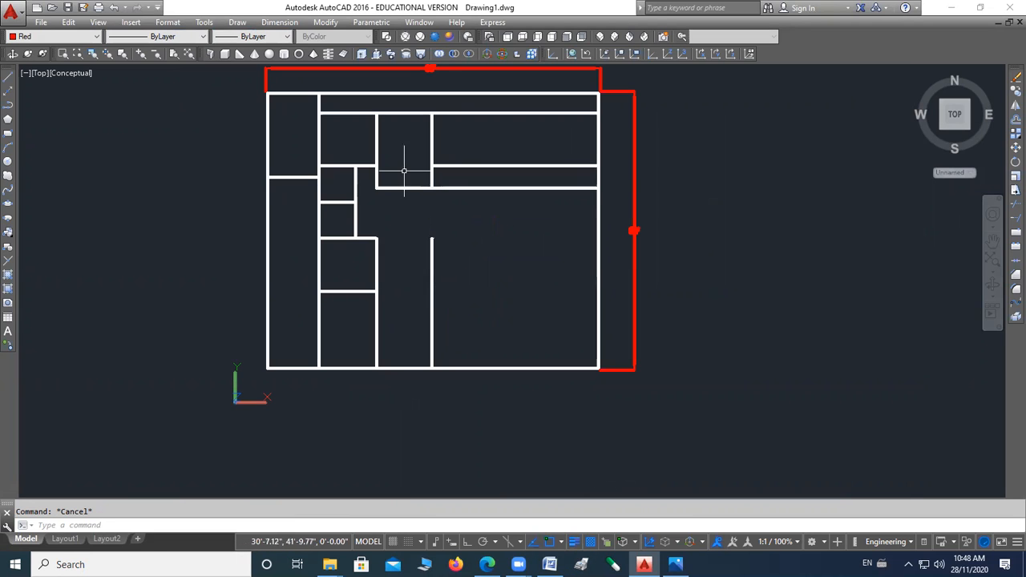
scroll(406, 173, up, 2)
scroll(559, 230, down, 3)
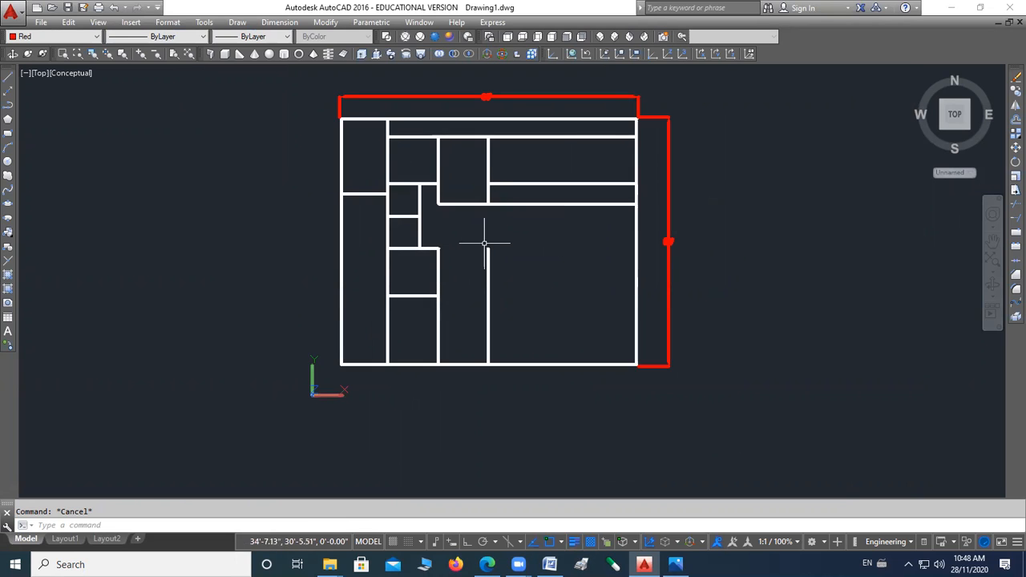
scroll(484, 242, up, 2)
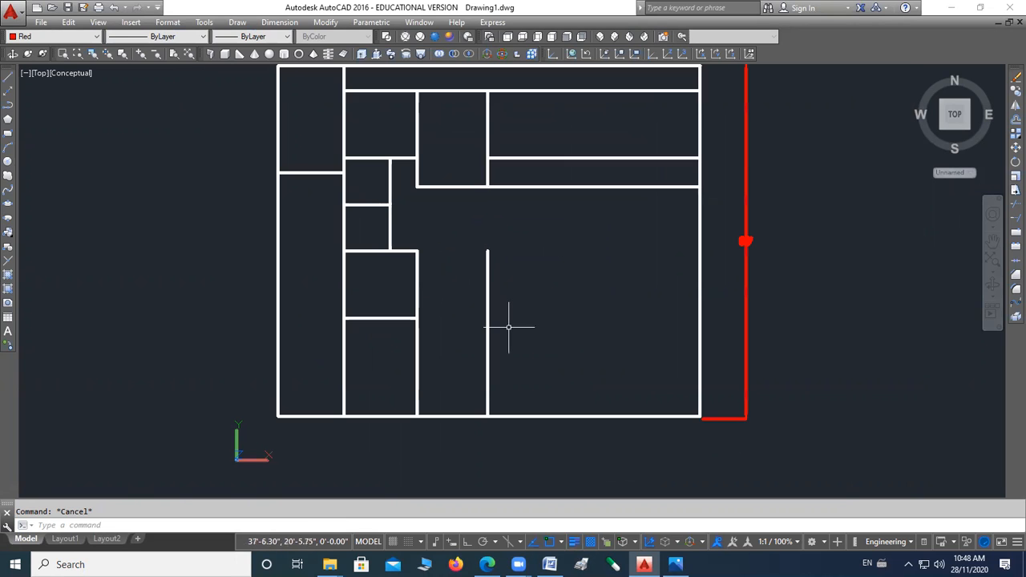
click(677, 563)
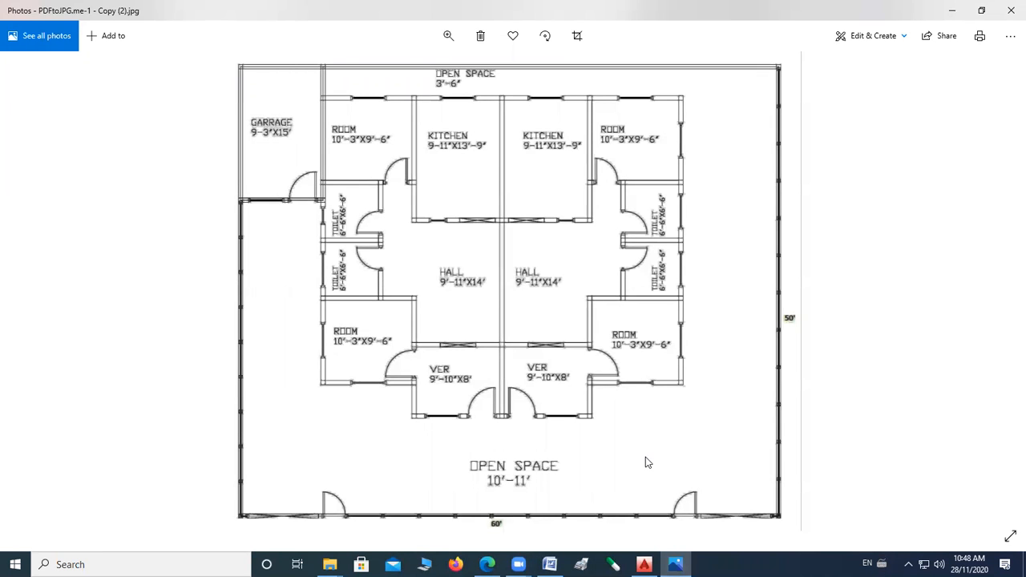
Mark the hall's 14' dimension on the reference image, undo the ink and return to the drawing
mouse_move(480, 274)
mouse_down()
mouse_move(474, 290)
mouse_move(488, 278)
mouse_up()
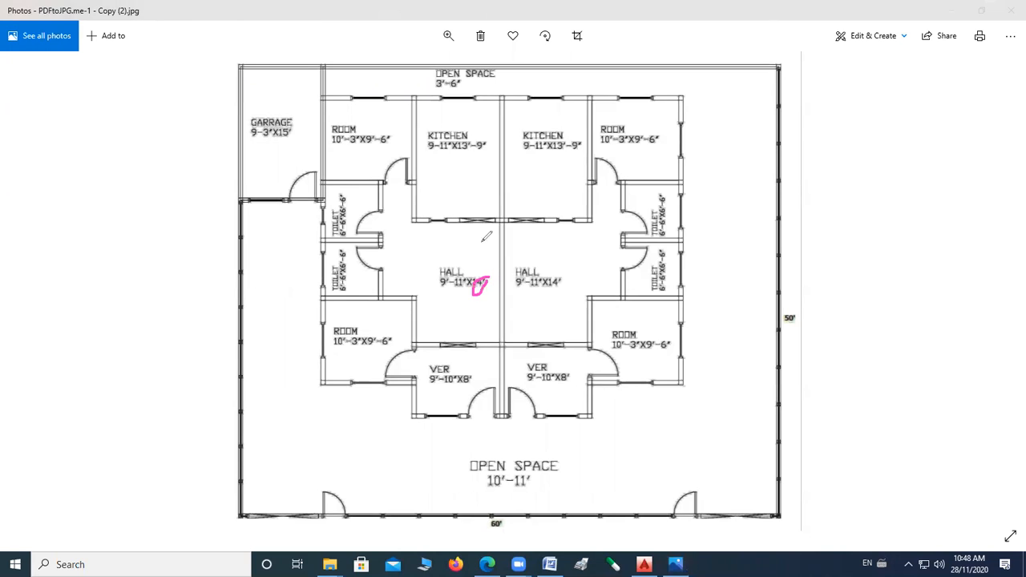
drag(481, 226, 491, 272)
key(ctrl+z)
key(ctrl+z)
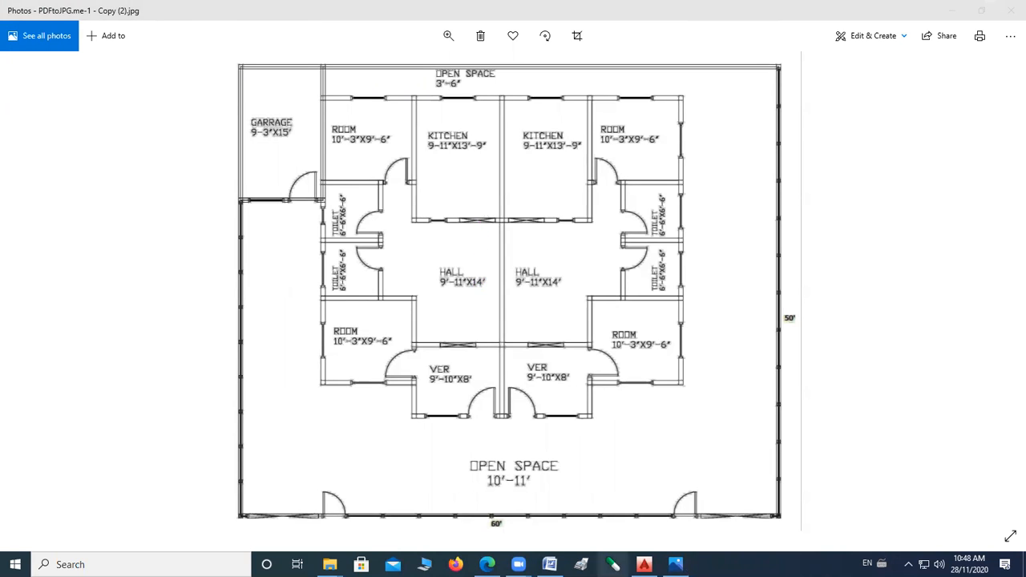
click(656, 545)
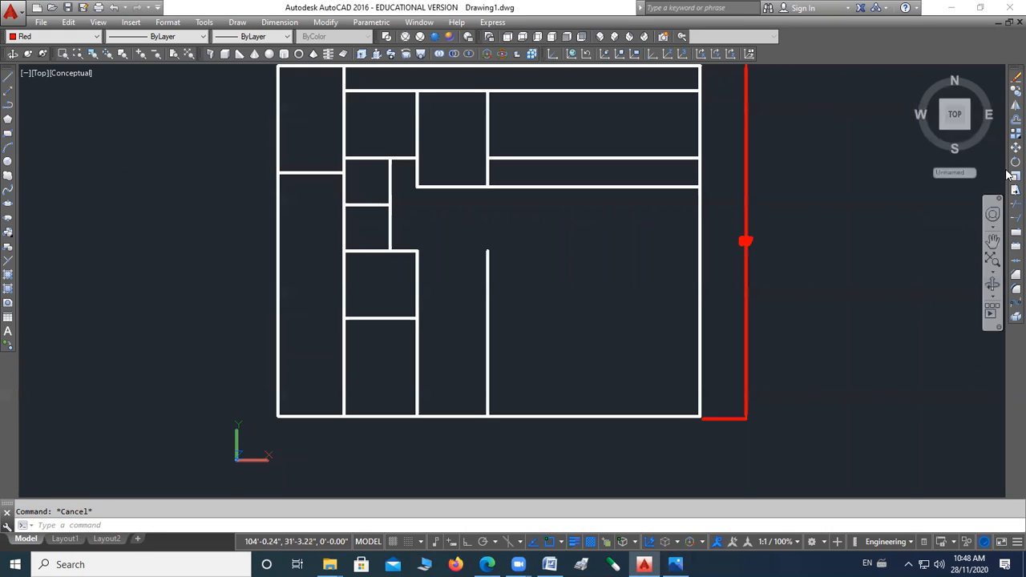
Offset the horizontal kitchen wall line 14' downward
click(1011, 119)
text(14')
key(Return)
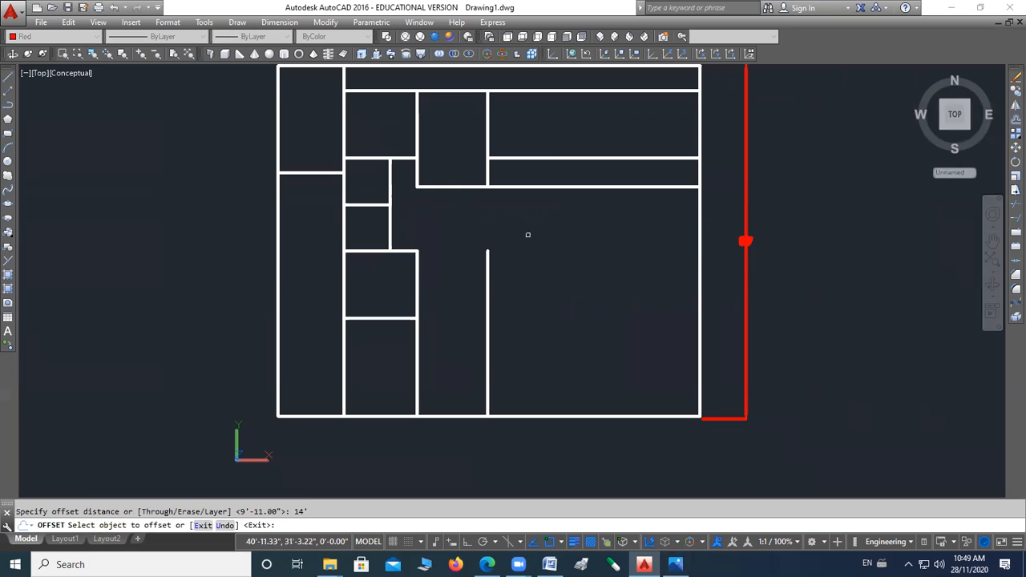
click(526, 187)
click(535, 261)
Trim the right parts of the new and upper lines, and delete the leftover horizontal line
click(1015, 205)
key(Return)
click(512, 280)
click(514, 307)
click(574, 127)
click(538, 222)
key(Escape)
click(547, 153)
click(545, 188)
key(Delete)
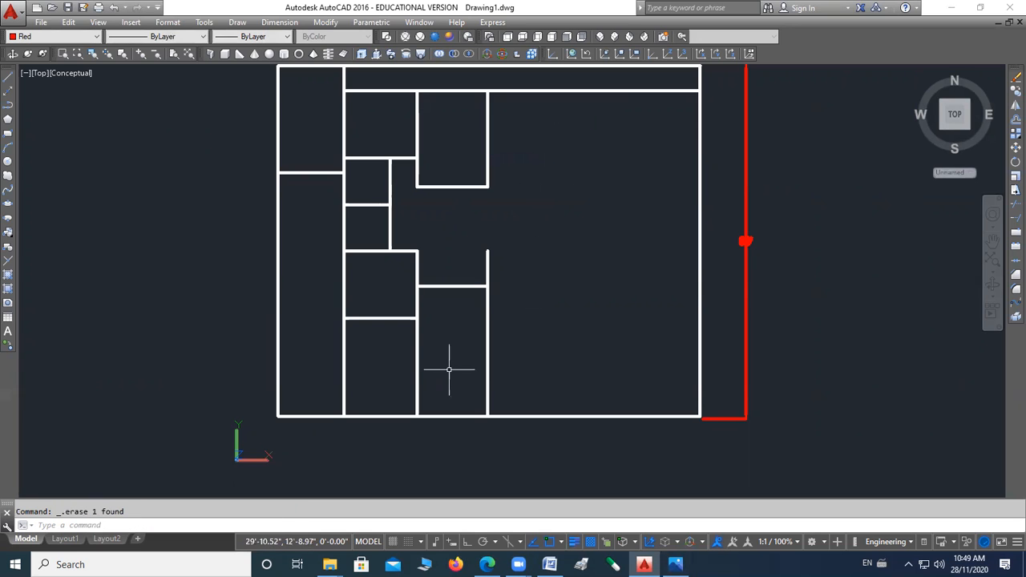
Check the reference floor-plan image, then return to the drawing
click(632, 559)
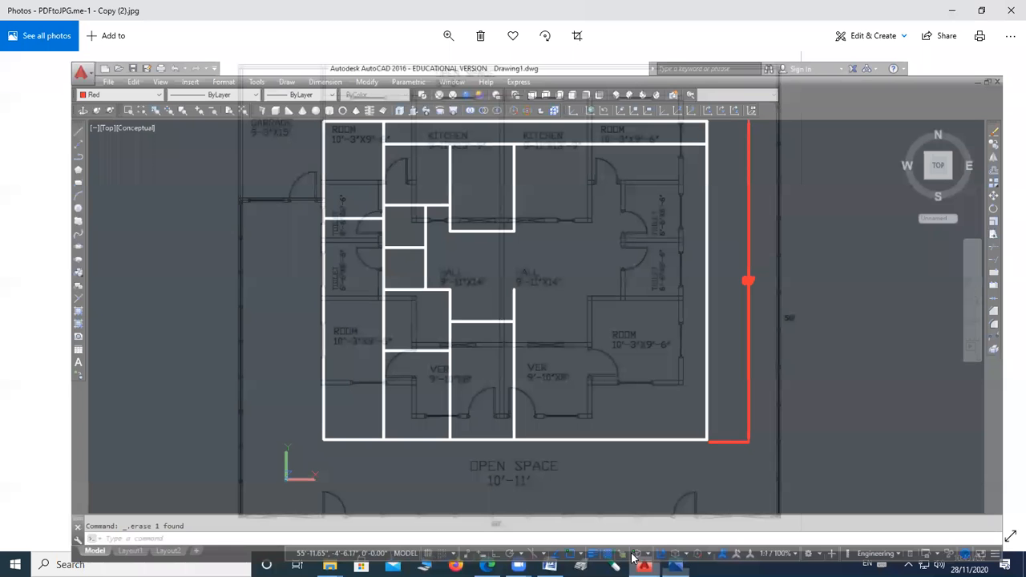
key(Right)
key(Left)
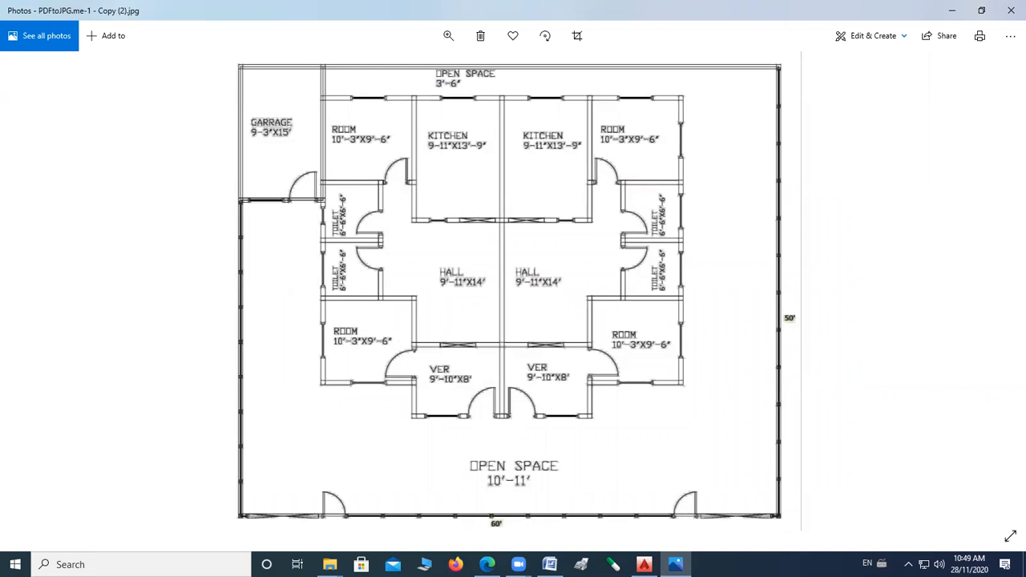
click(676, 564)
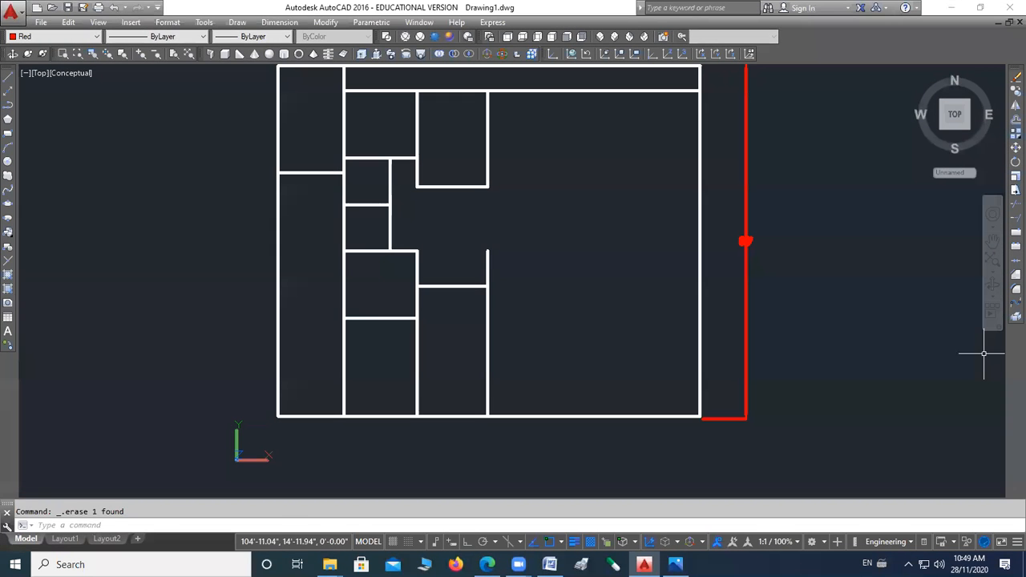
Offset a vertical wall line 9'-10" to the right
text(o)
key(Return)
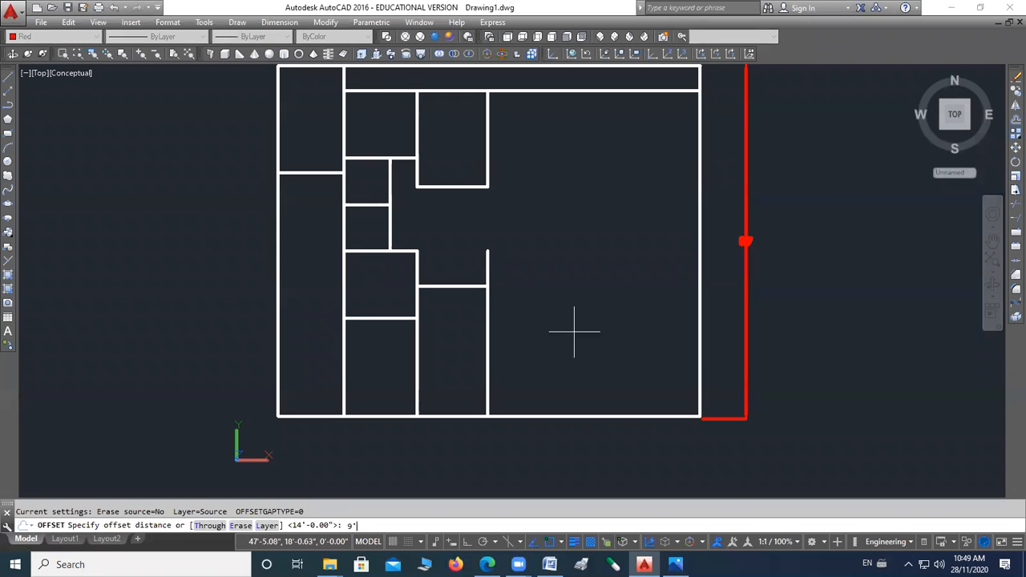
text(9'-10")
key(Return)
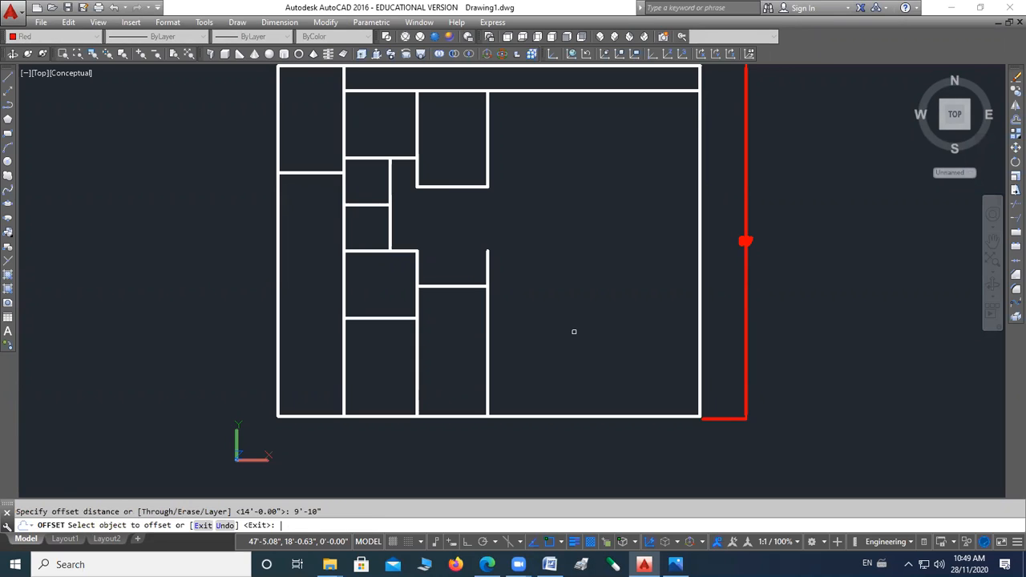
click(416, 347)
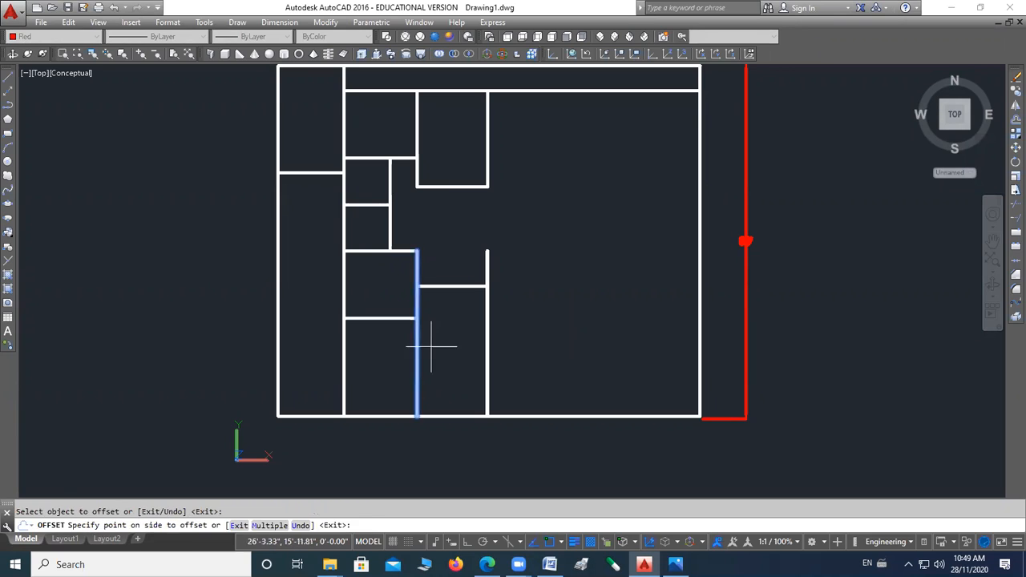
click(498, 336)
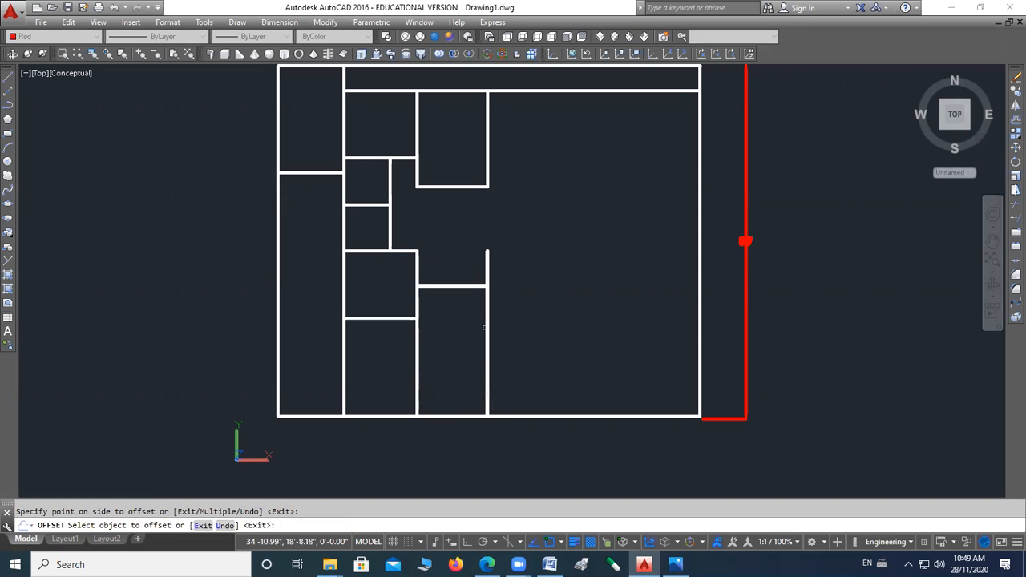
After checking the reference image, offset a horizontal wall line 8' downward
click(676, 564)
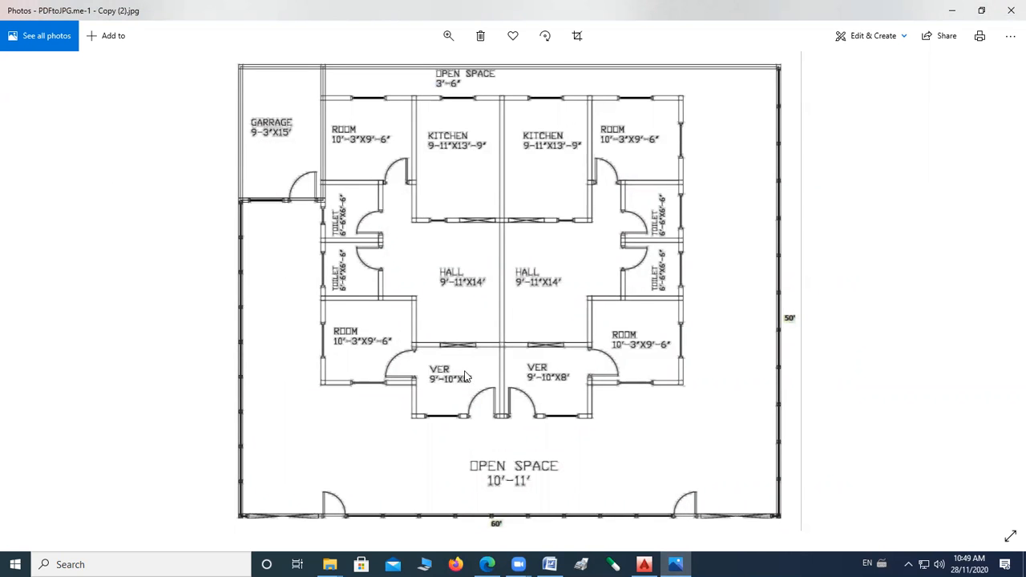
click(643, 564)
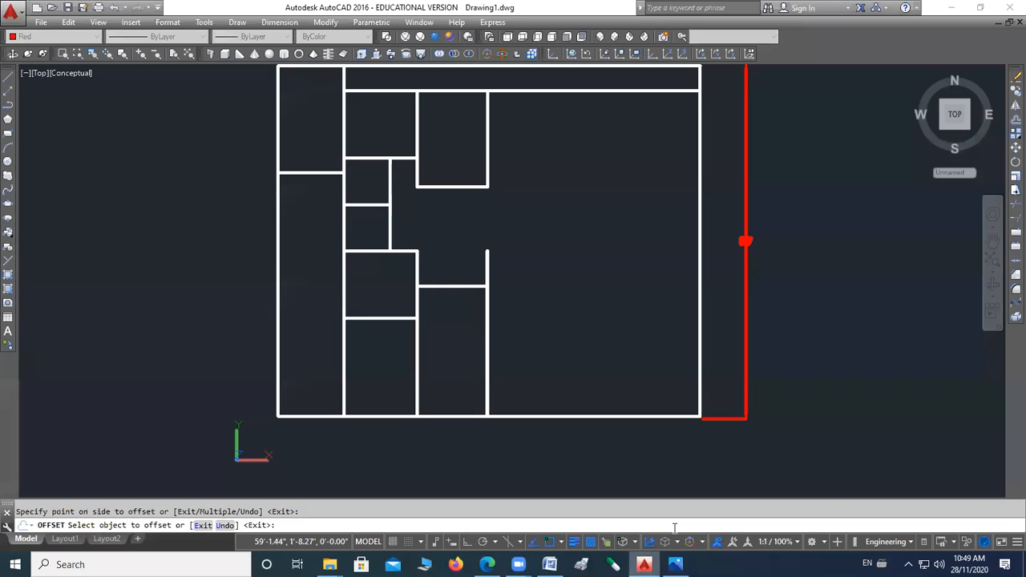
click(1015, 118)
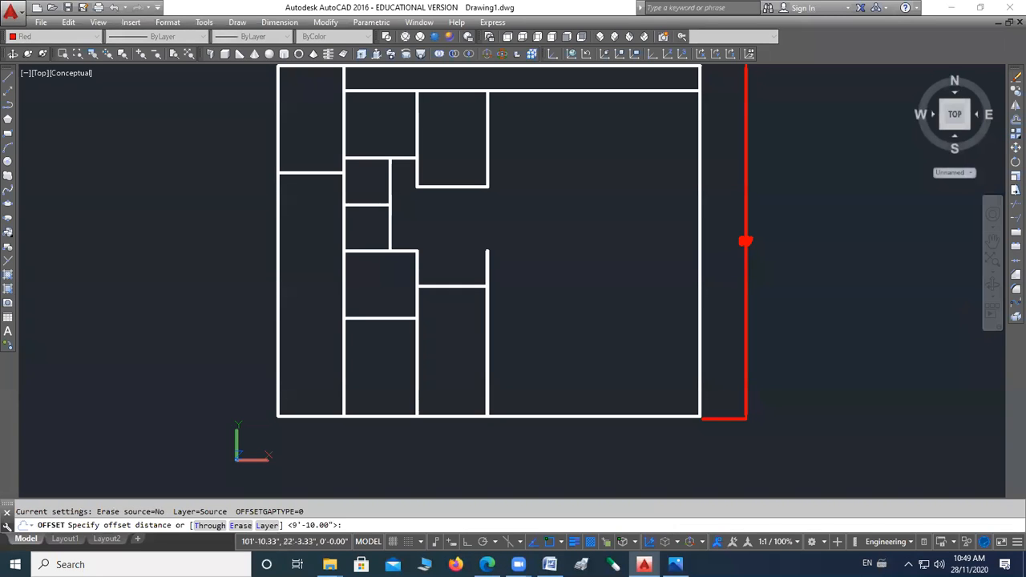
text(8)
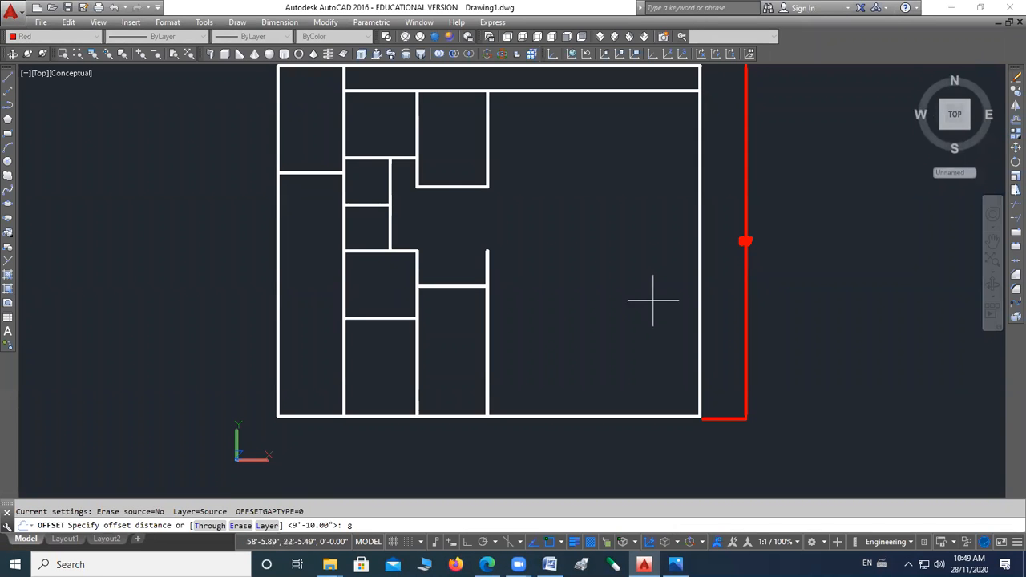
text(')
key(Return)
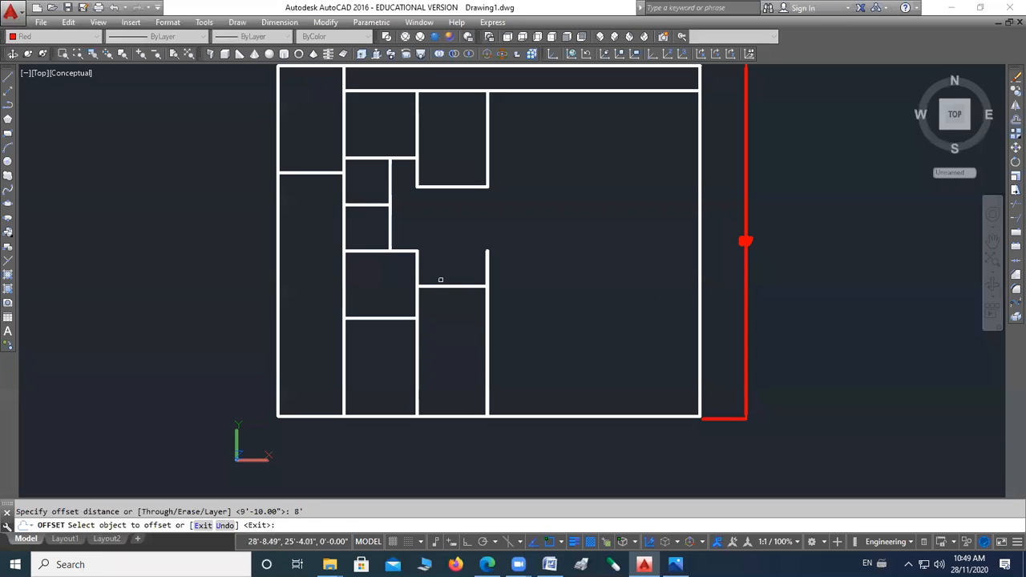
click(442, 285)
click(461, 360)
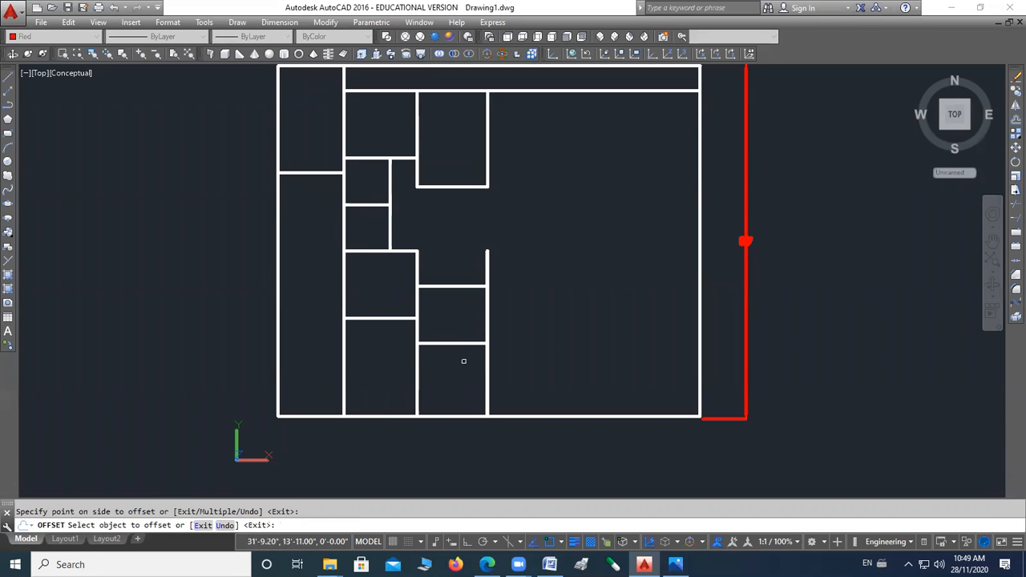
Trim away the lower room walls with a crossing selection
click(1015, 206)
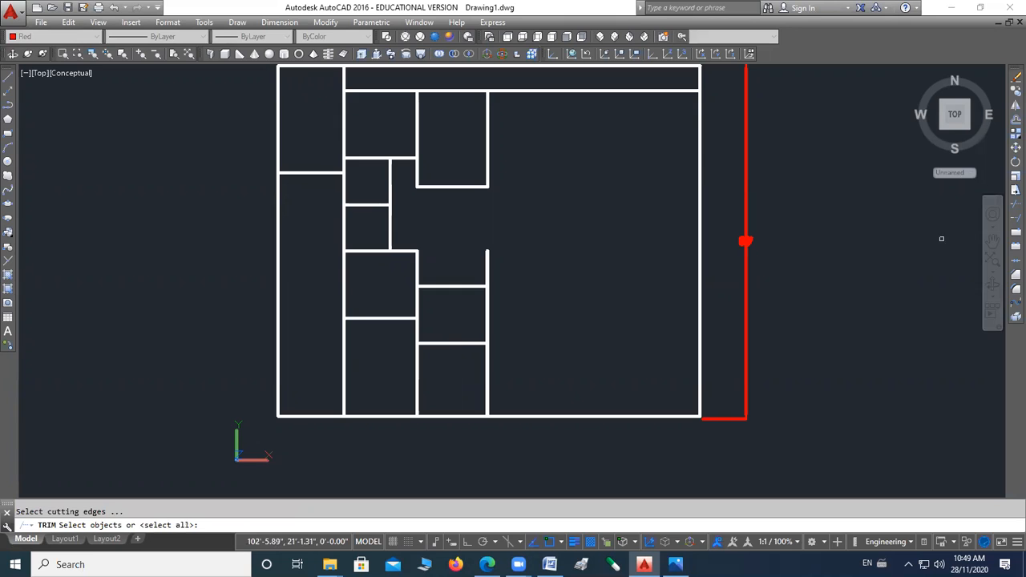
key(Return)
click(538, 378)
click(334, 379)
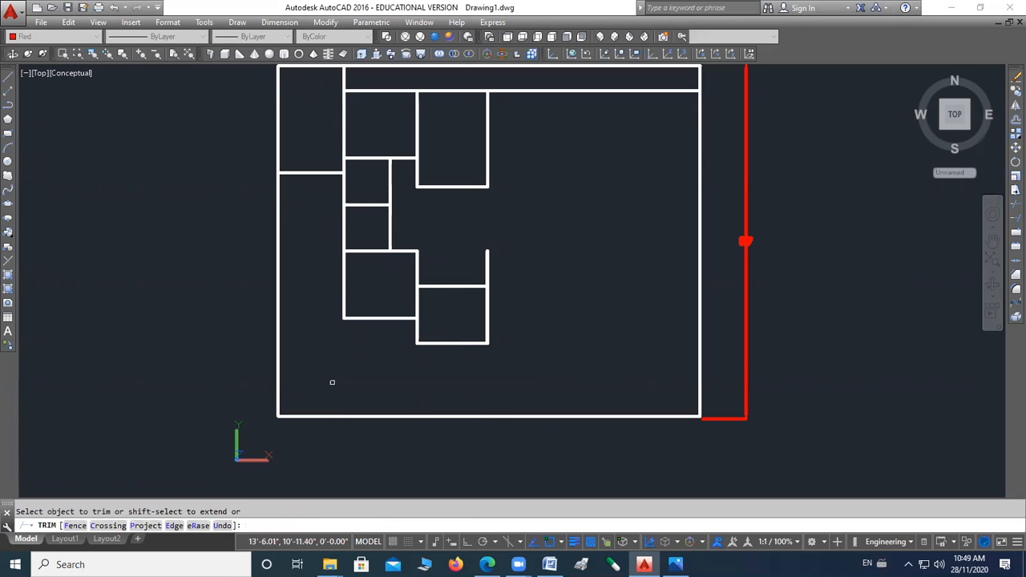
scroll(504, 214, up, 2)
key(Escape)
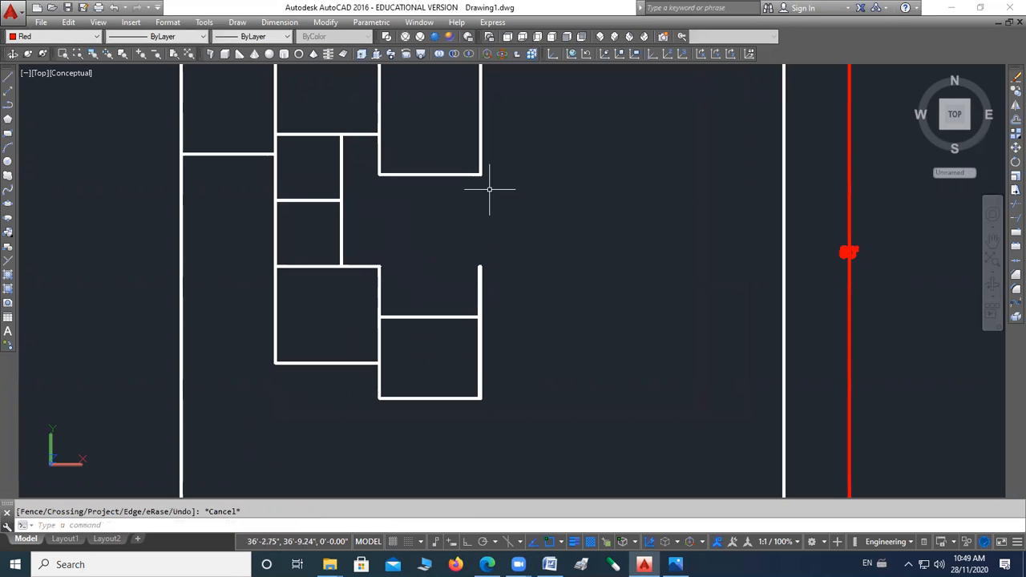
scroll(486, 222, down, 2)
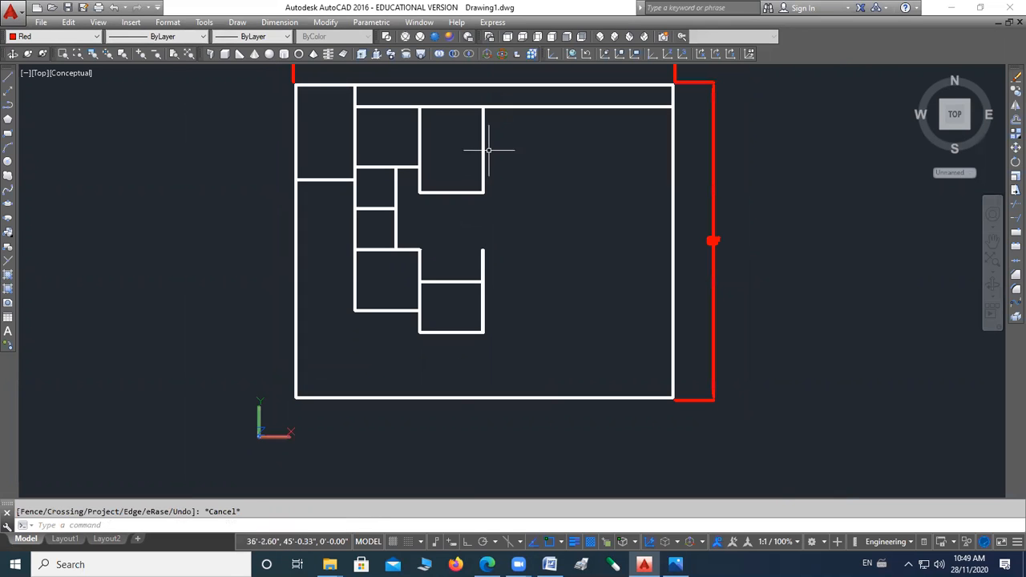
click(644, 564)
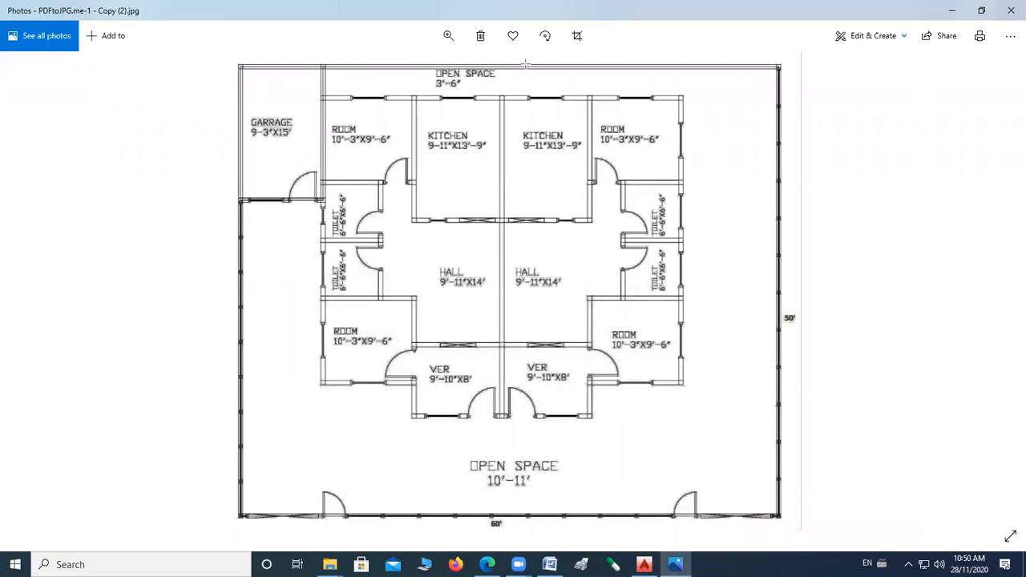
Sketch a vertical centre line and circle the side rooms on the image, then undo the ink
drag(504, 32, 503, 513)
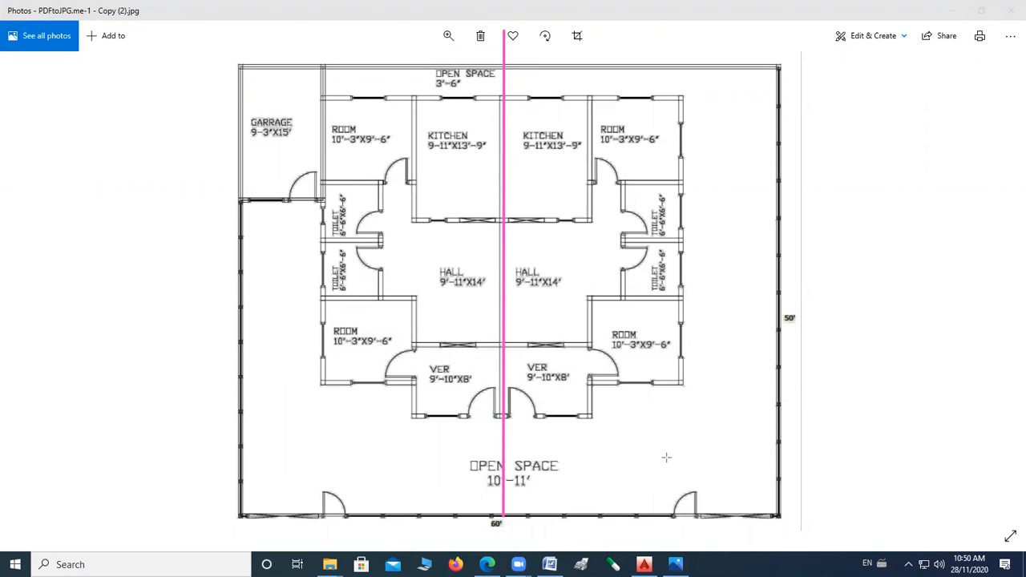
mouse_move(428, 123)
mouse_down()
mouse_move(448, 393)
mouse_move(419, 203)
mouse_up()
mouse_move(600, 170)
mouse_down()
mouse_move(562, 321)
mouse_move(638, 181)
mouse_up()
key(ctrl+z)
key(ctrl+z)
key(ctrl+z)
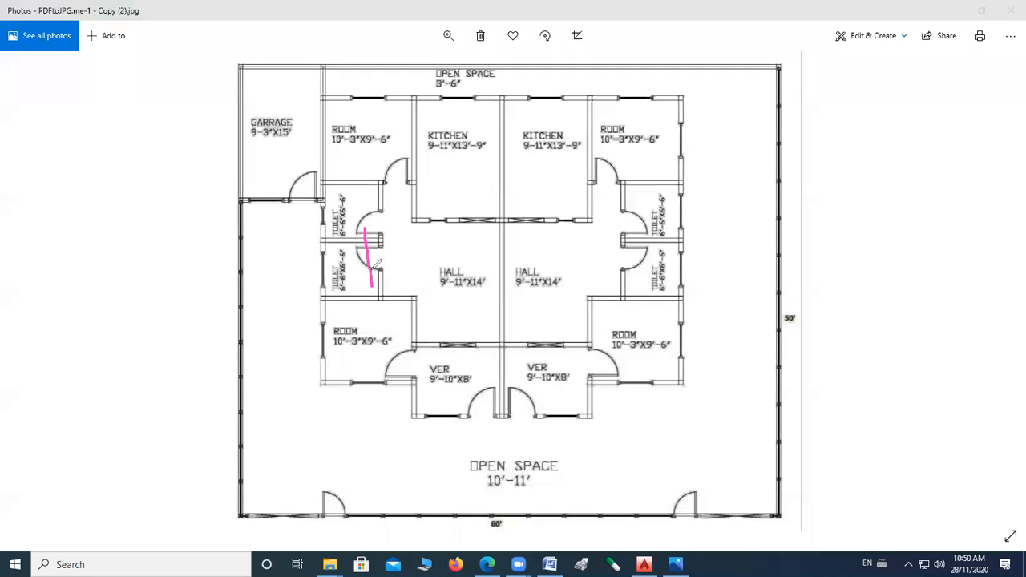
Redraw the centre line, write 'mirror' across the rooms, then clear the ink
drag(527, 55, 515, 465)
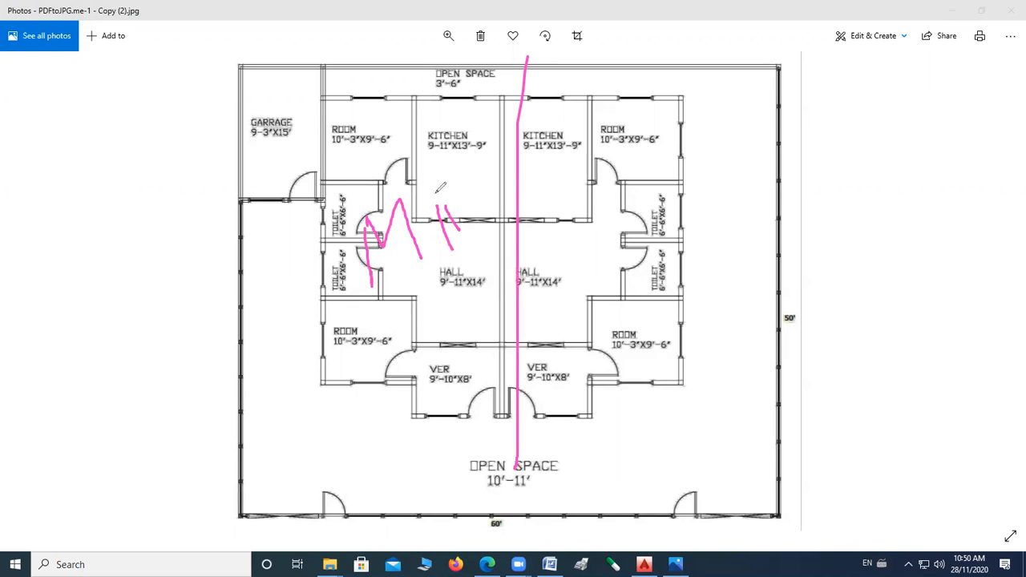
mouse_move(488, 200)
mouse_down()
mouse_move(714, 171)
mouse_move(708, 183)
mouse_up()
drag(793, 182, 315, 395)
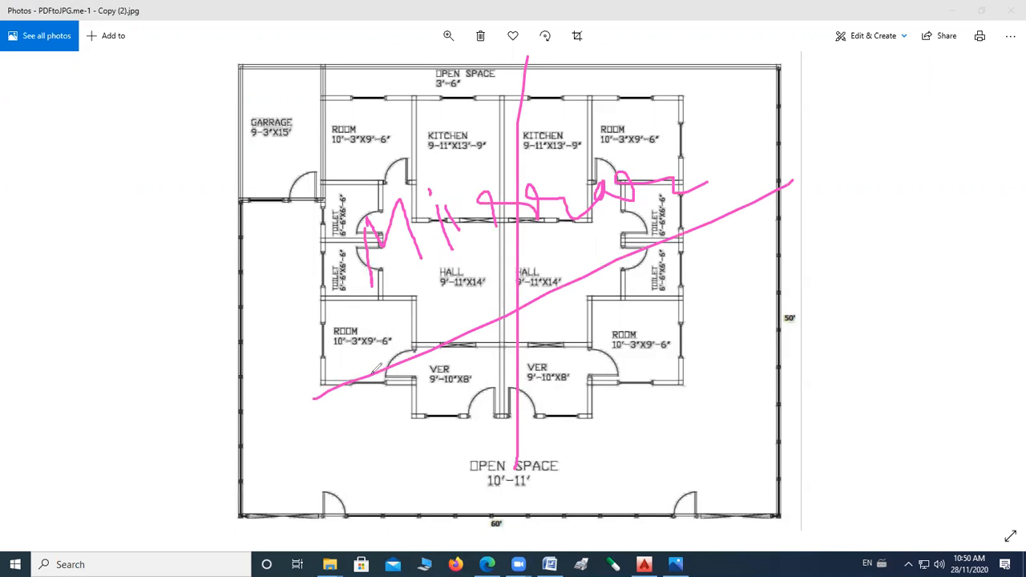
mouse_move(564, 152)
mouse_down()
mouse_move(679, 232)
mouse_move(628, 162)
mouse_up()
key(ctrl+z)
key(ctrl+z)
key(ctrl+z)
key(ctrl+z)
key(ctrl+z)
key(ctrl+z)
key(ctrl+z)
key(ctrl+z)
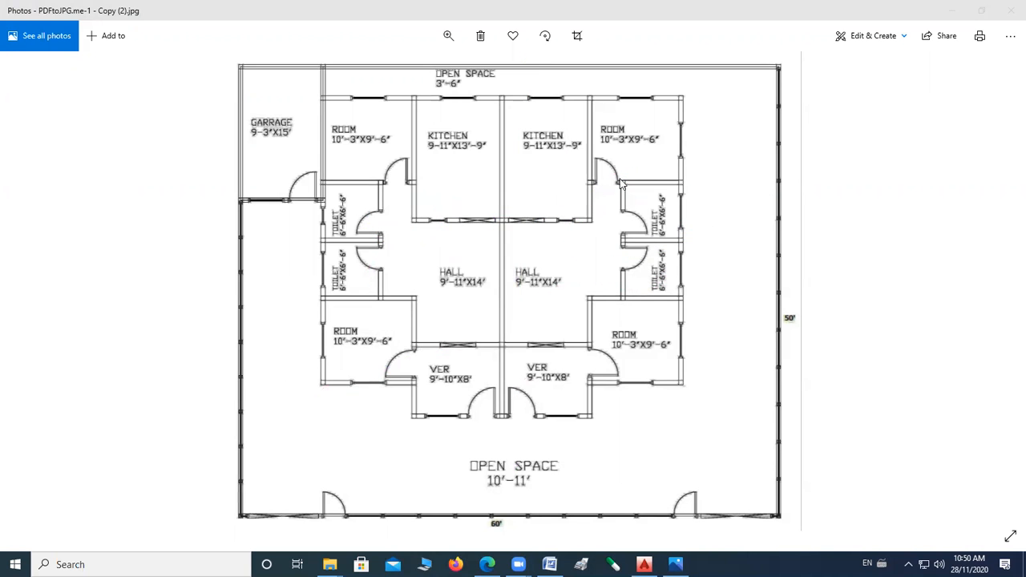
Close the reference image and return to the AutoCAD drawing
click(533, 323)
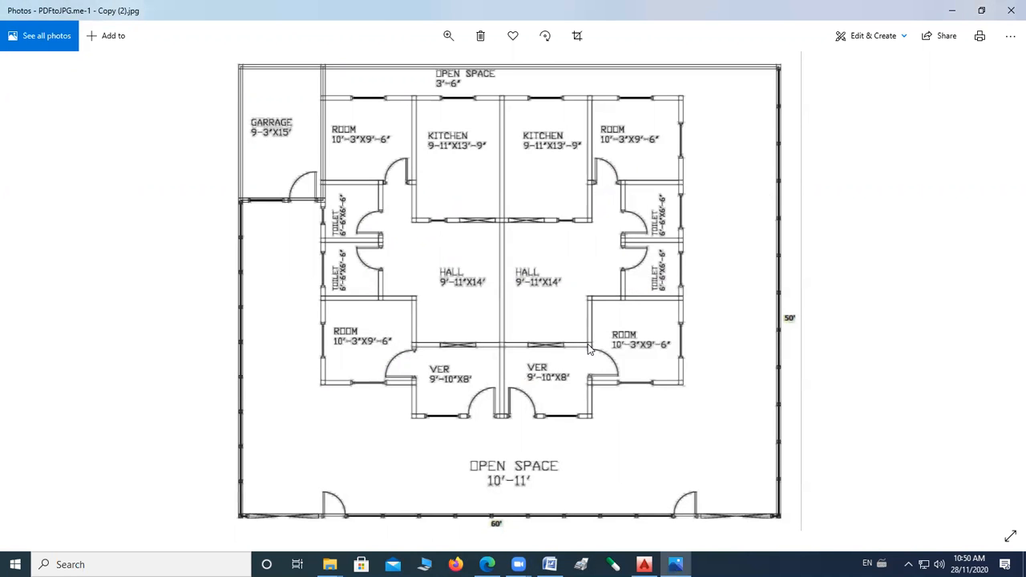
key(alt+F4)
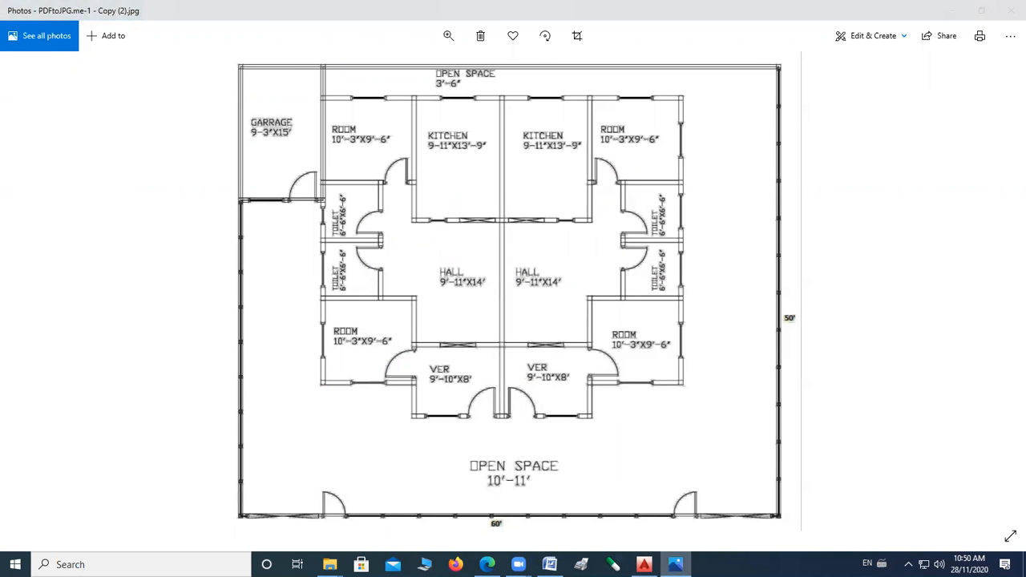
click(645, 563)
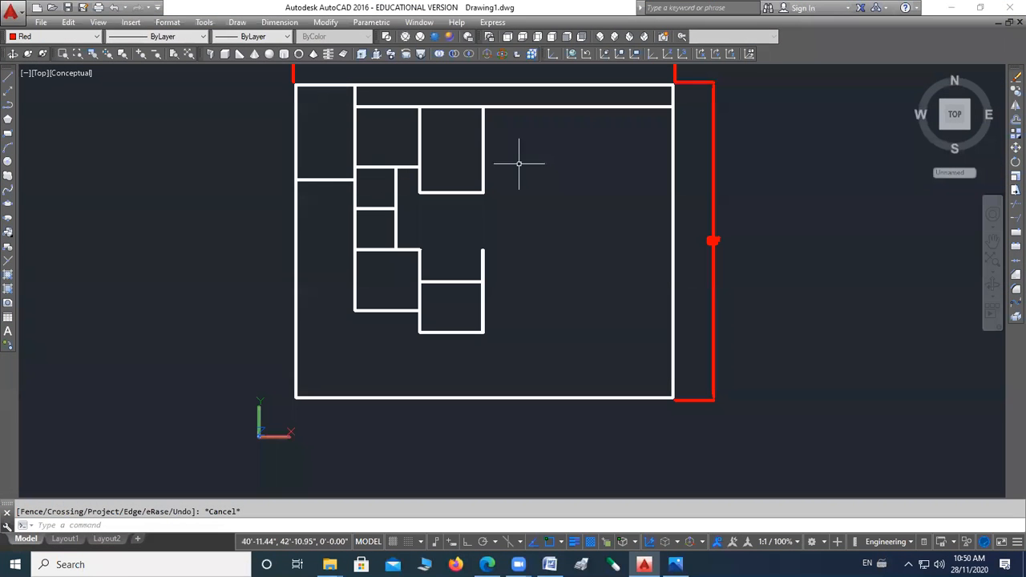
Place a vertical construction line through the centre room corner
click(10, 96)
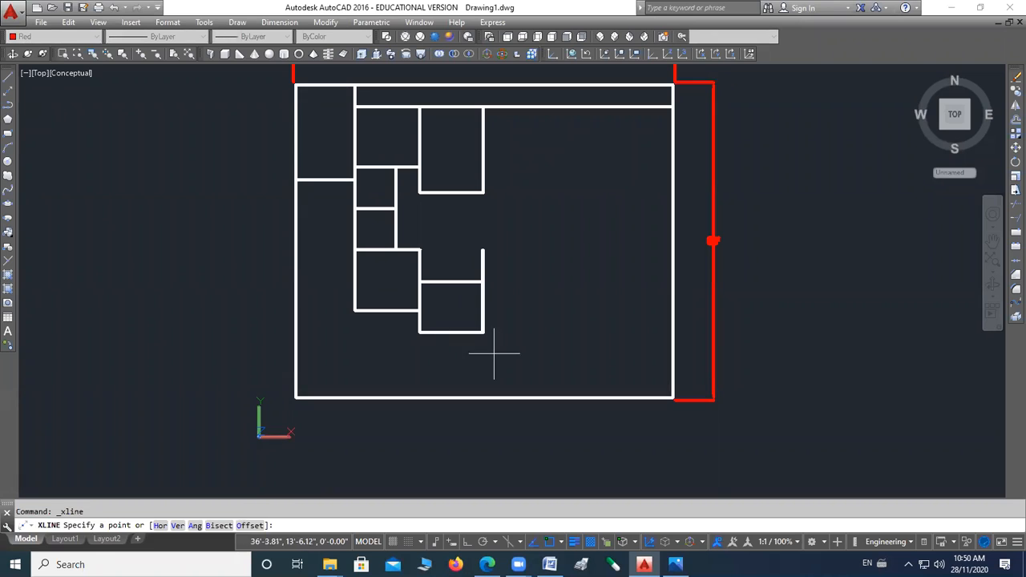
click(483, 331)
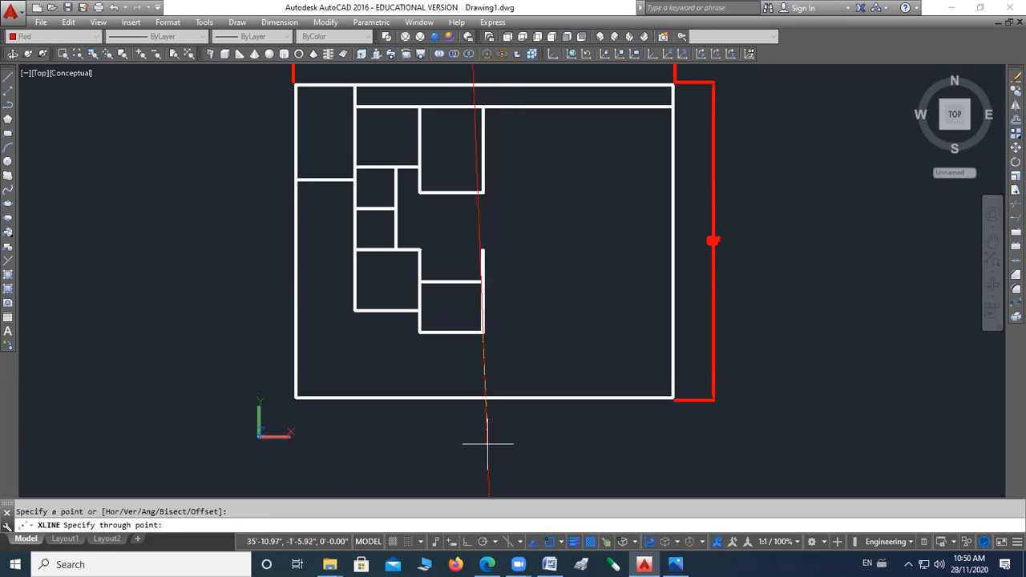
click(469, 543)
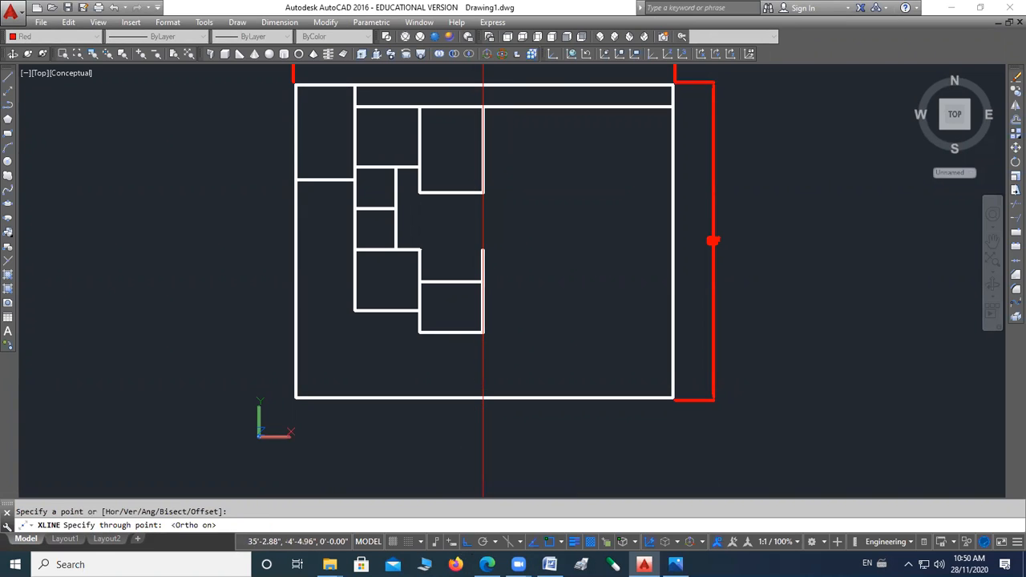
click(469, 481)
key(Return)
scroll(492, 190, up, 2)
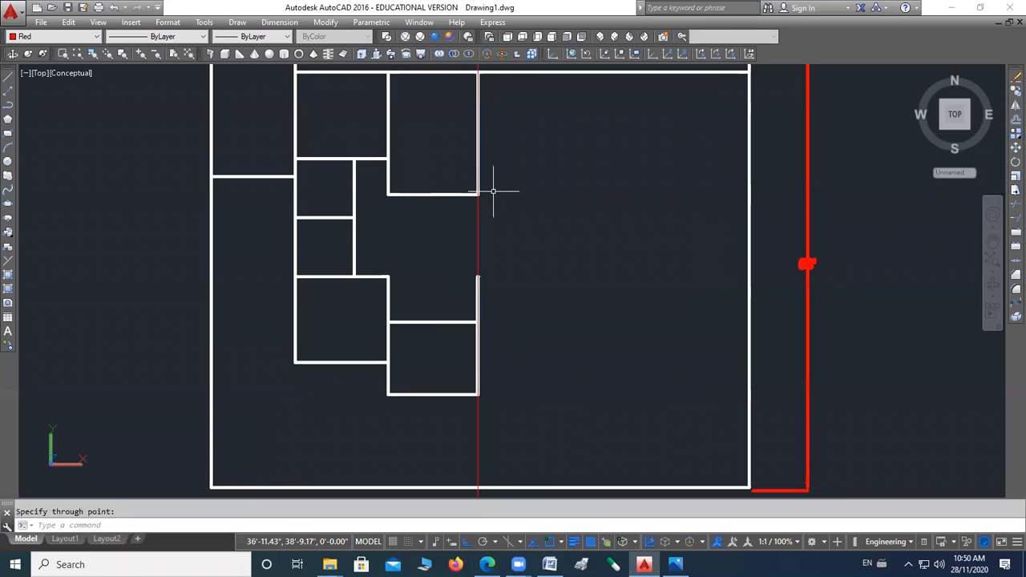
scroll(469, 225, down, 2)
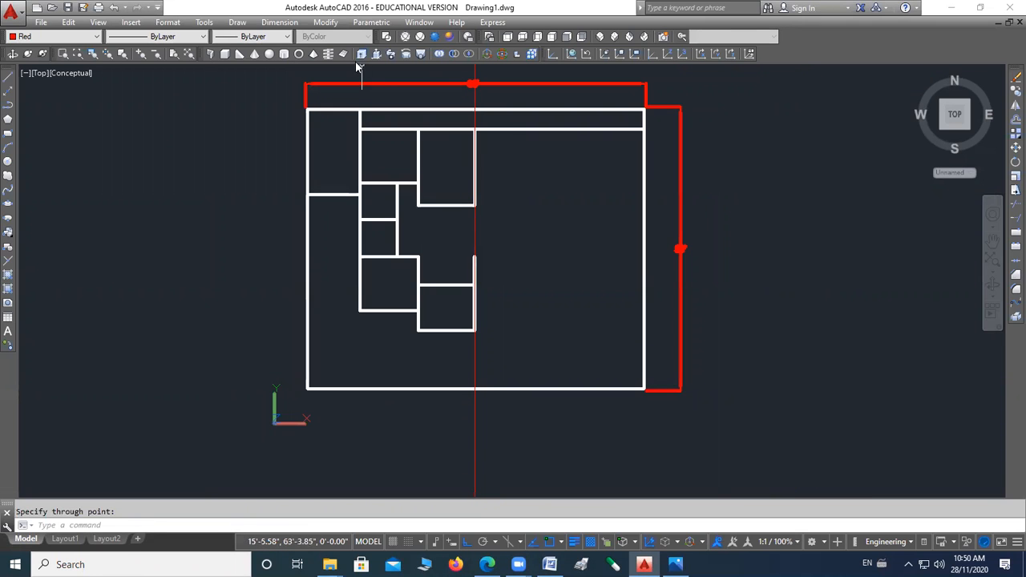
key(Escape)
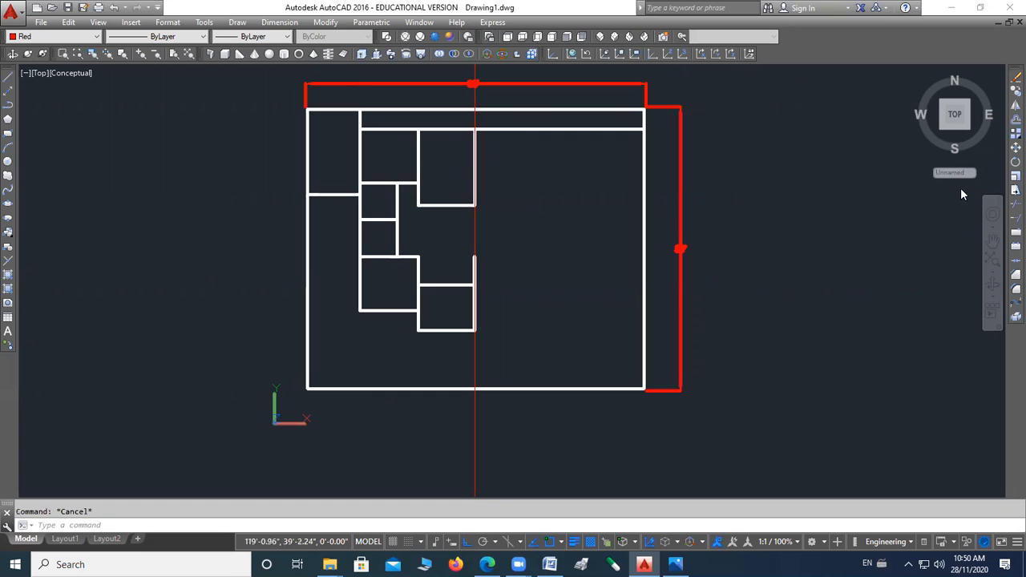
Mirror the half-plan room walls about the vertical centre line, keeping the originals
click(1015, 119)
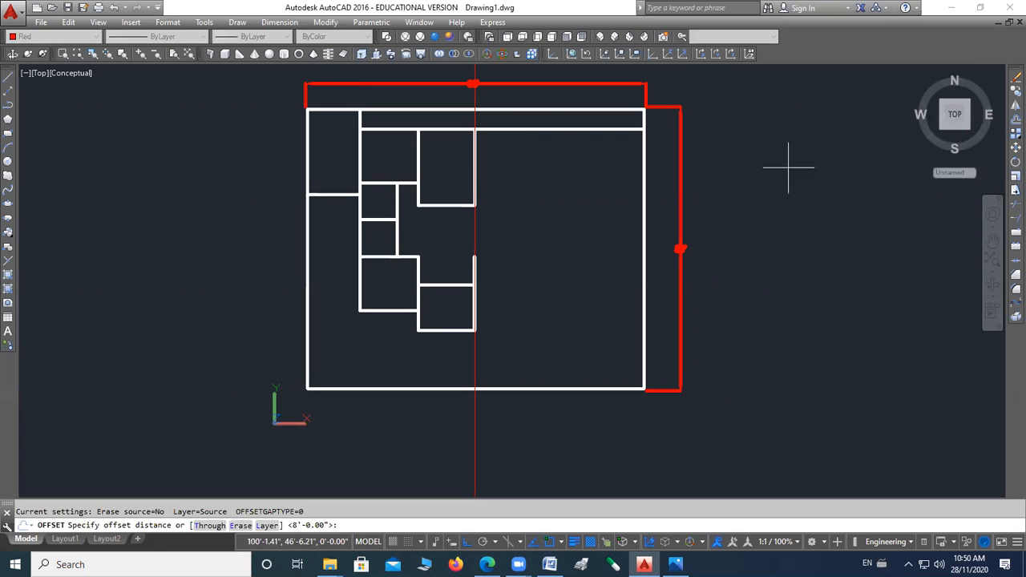
click(1014, 105)
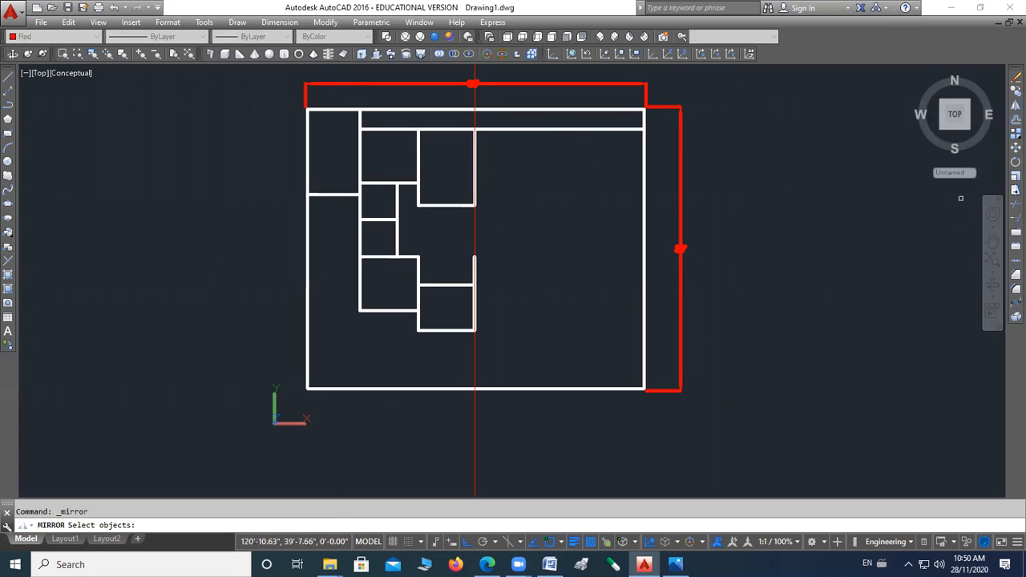
click(525, 141)
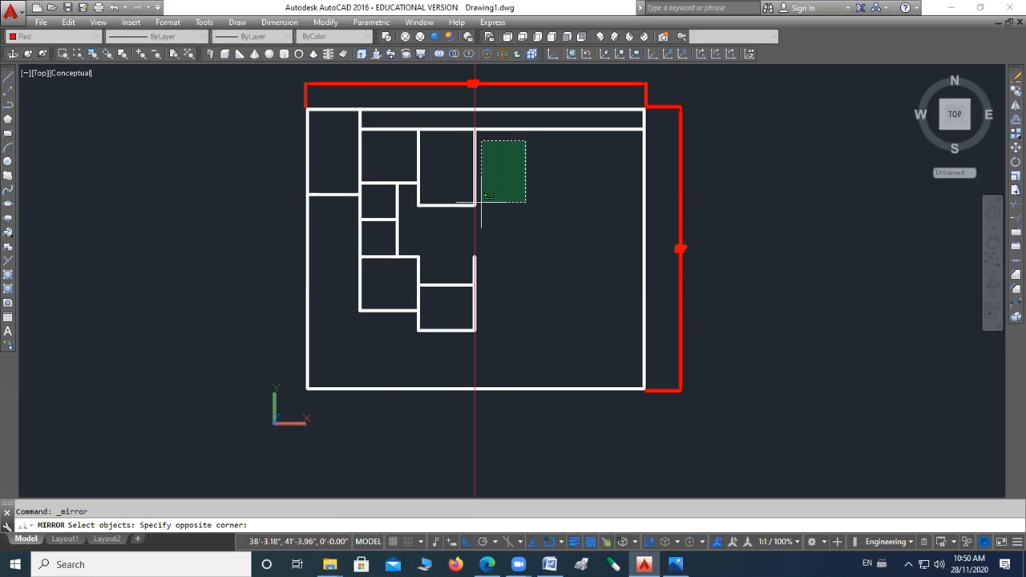
click(341, 331)
key(Return)
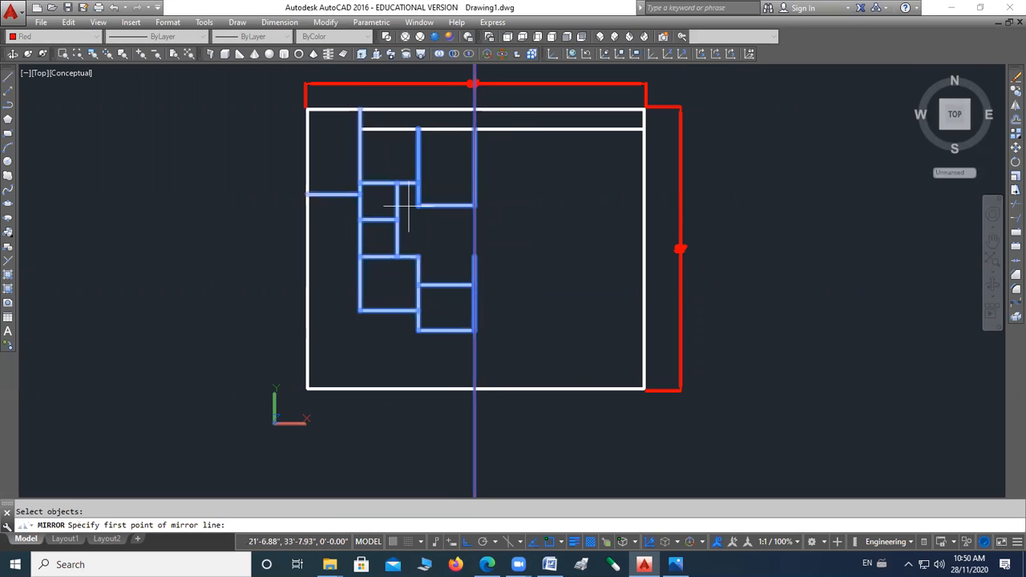
scroll(477, 127, up, 4)
click(479, 126)
scroll(479, 126, down, 4)
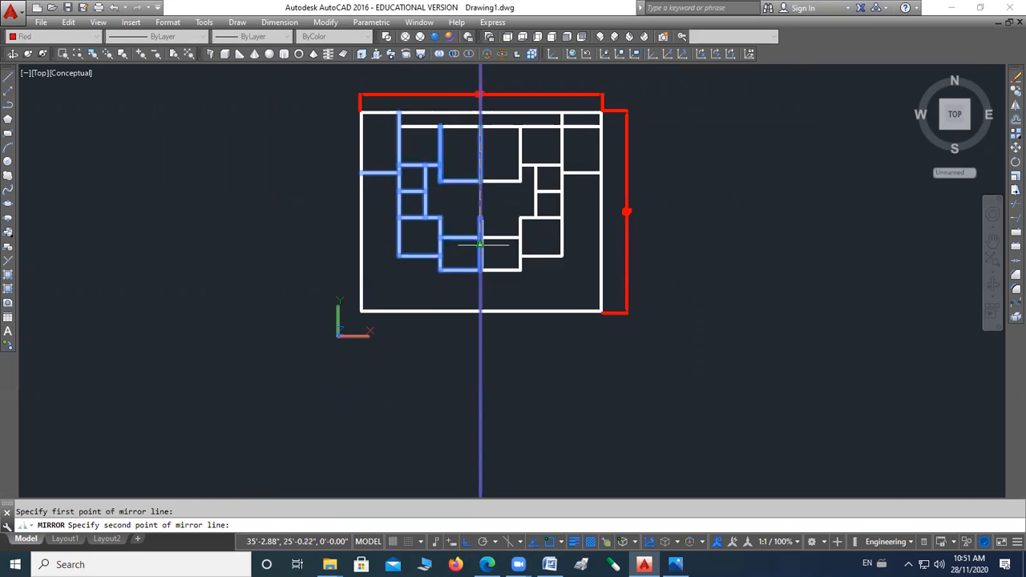
scroll(473, 356, up, 3)
click(474, 359)
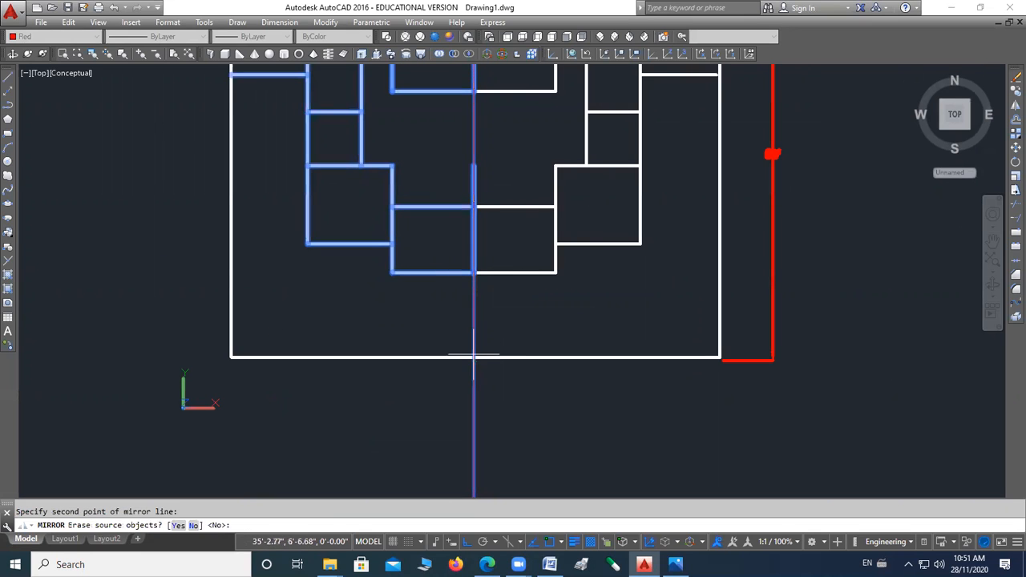
scroll(489, 377, down, 4)
scroll(484, 272, up, 5)
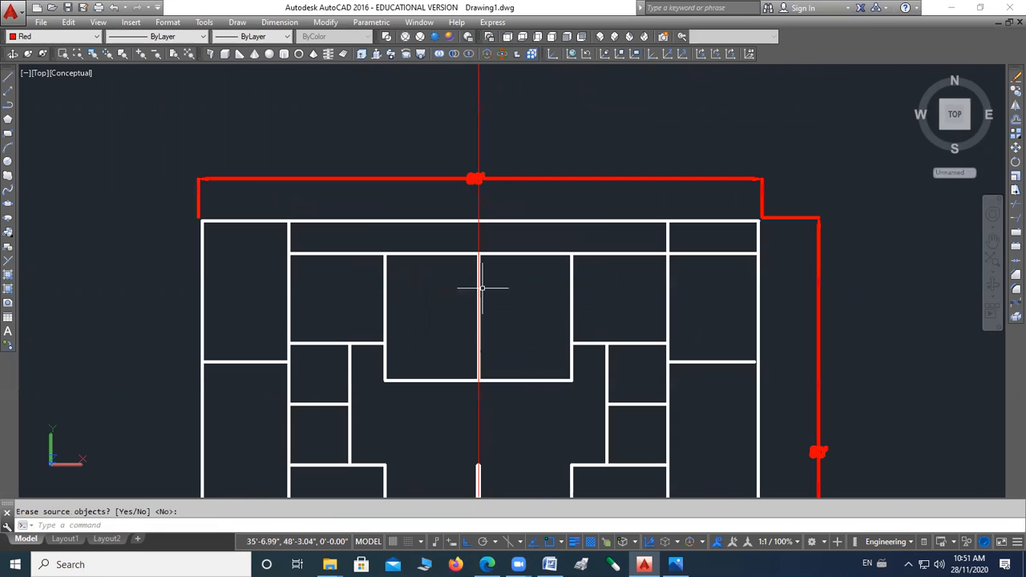
click(675, 564)
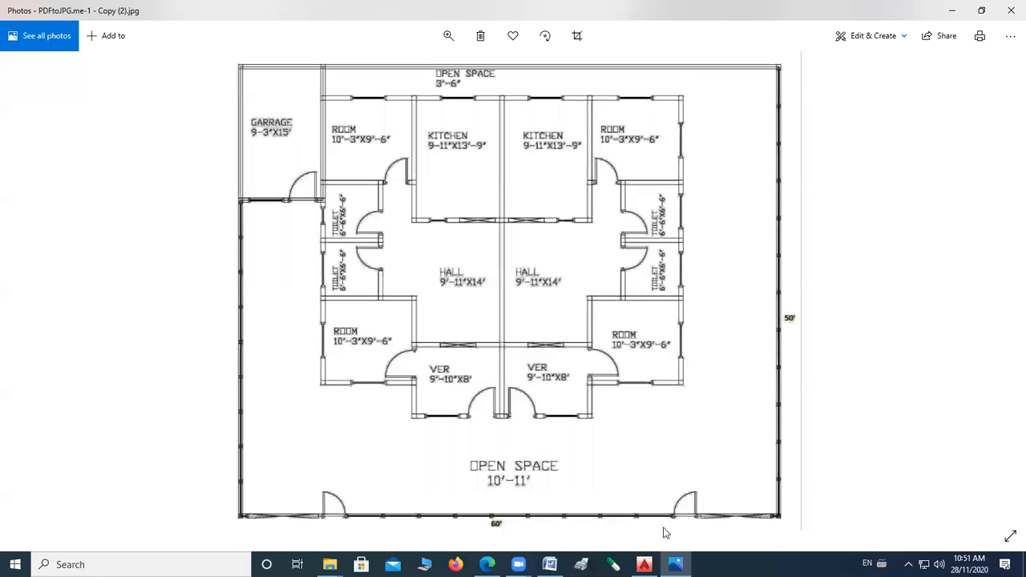
Return to the AutoCAD drawing showing the whole symmetric plan
click(645, 563)
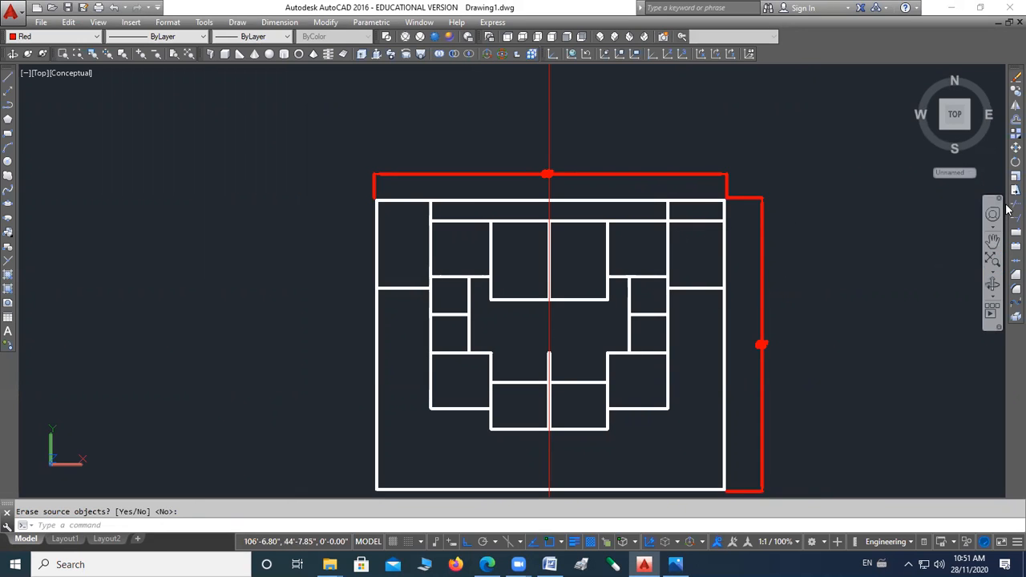
click(1015, 206)
scroll(761, 227, up, 4)
key(Return)
click(590, 194)
click(553, 200)
click(632, 204)
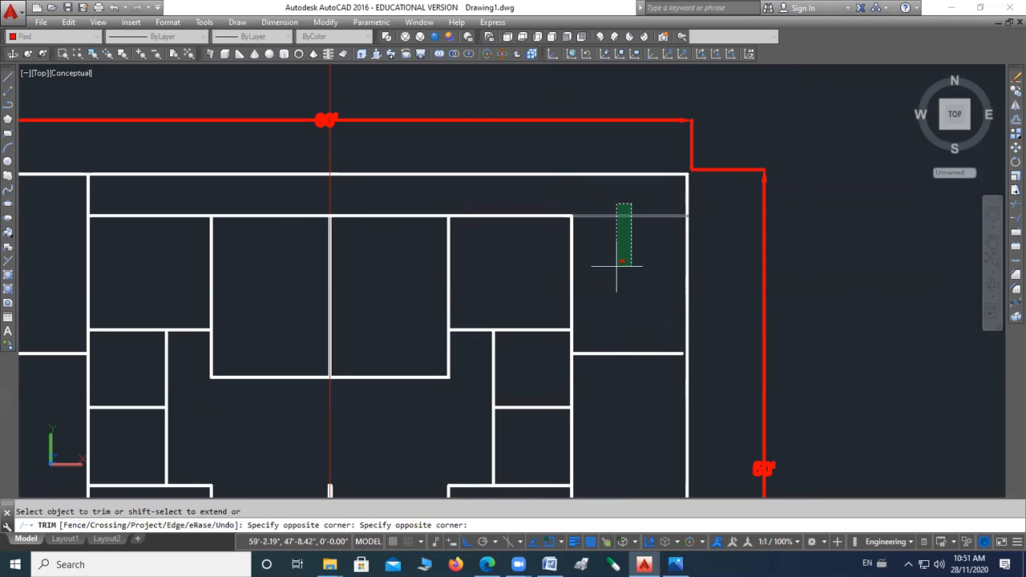
click(612, 378)
key(Escape)
click(622, 343)
click(613, 371)
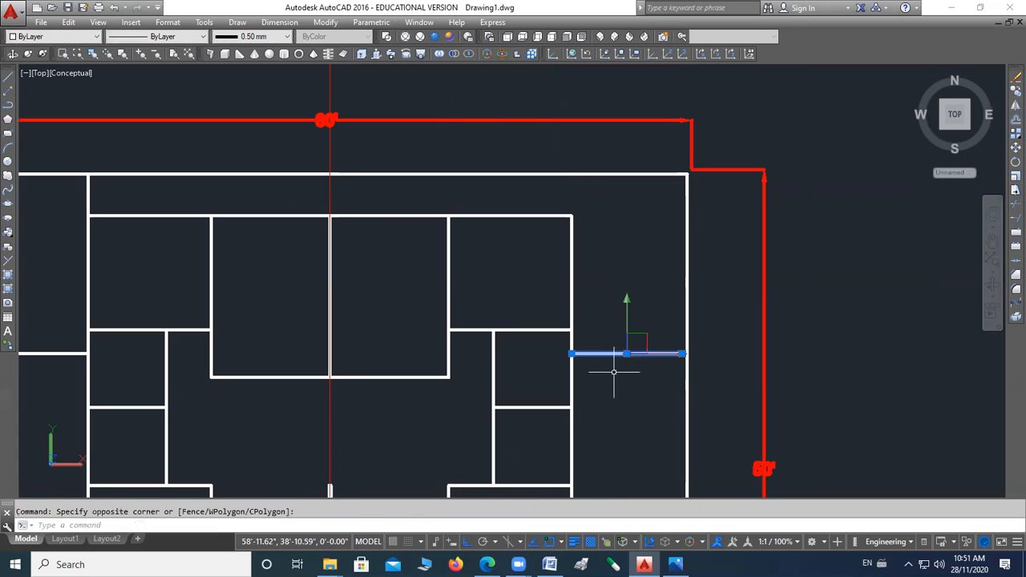
key(Delete)
scroll(617, 345, down, 3)
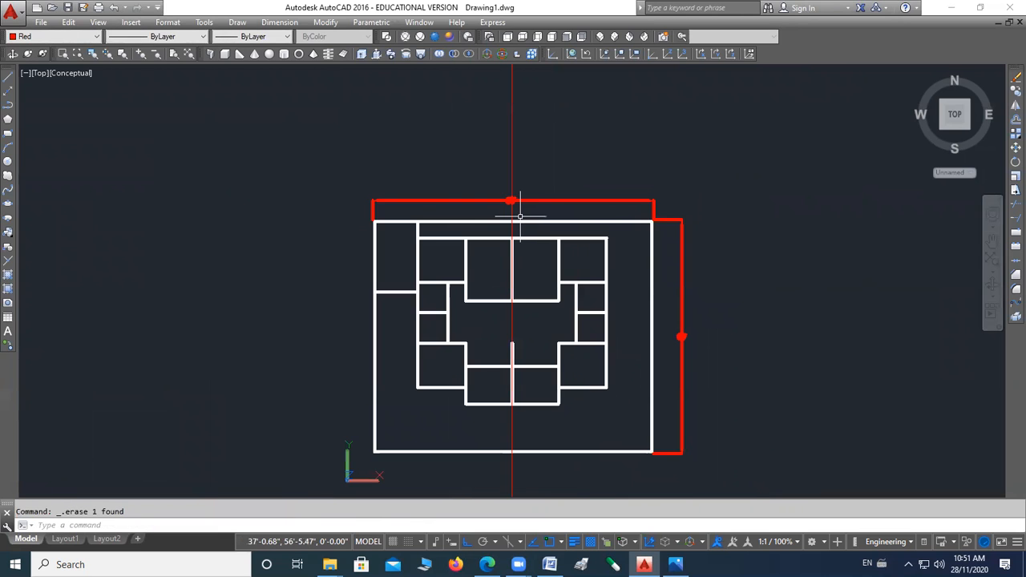
scroll(509, 200, up, 2)
scroll(509, 200, up, 6)
scroll(500, 201, down, 4)
scroll(503, 181, down, 3)
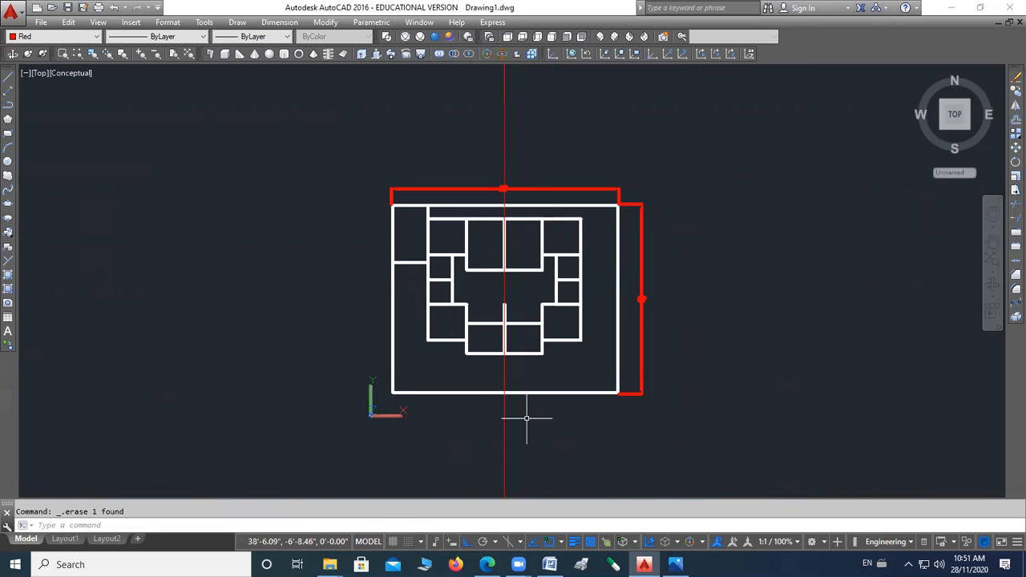
scroll(526, 410, up, 2)
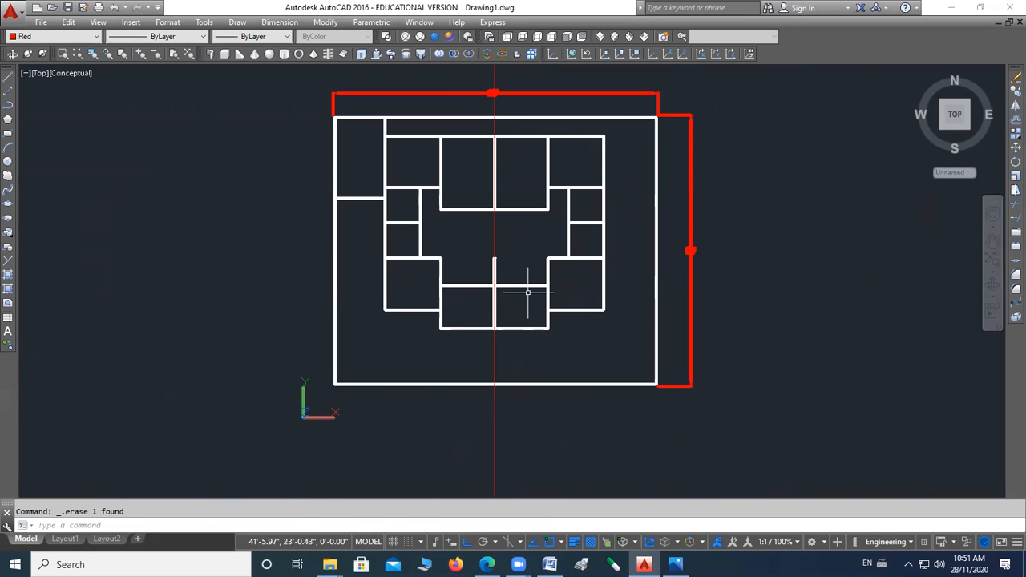
click(335, 292)
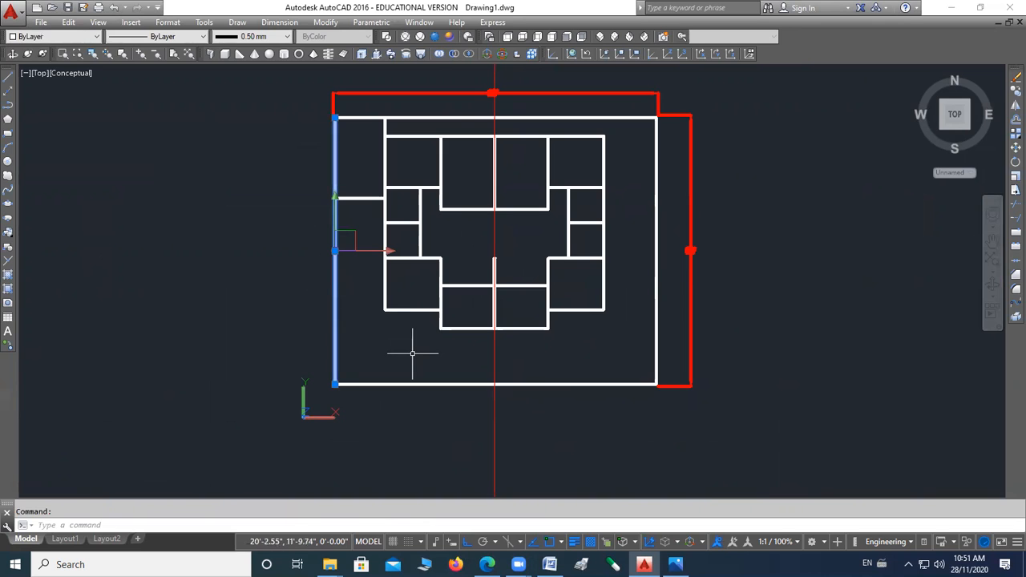
key(Escape)
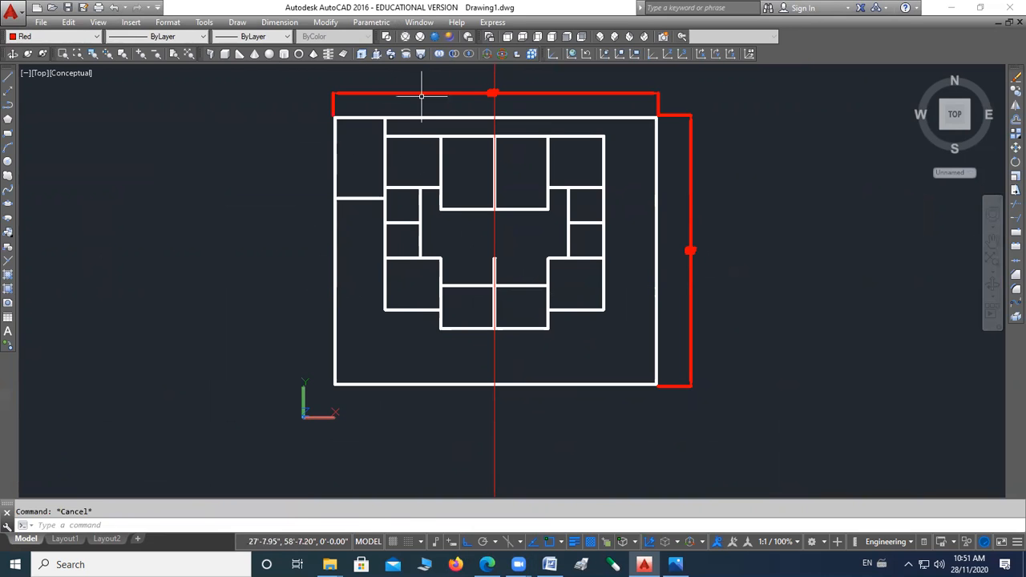
Run POLYSOLID and trace the outer rectangle's walls through all four corners
click(212, 53)
scroll(377, 113, up, 5)
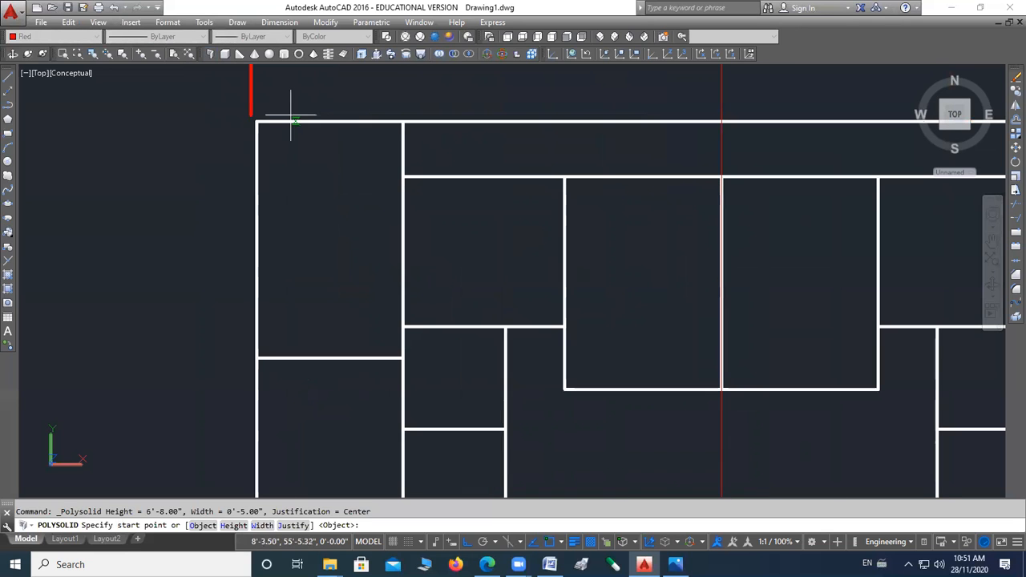
click(255, 120)
scroll(252, 120, down, 4)
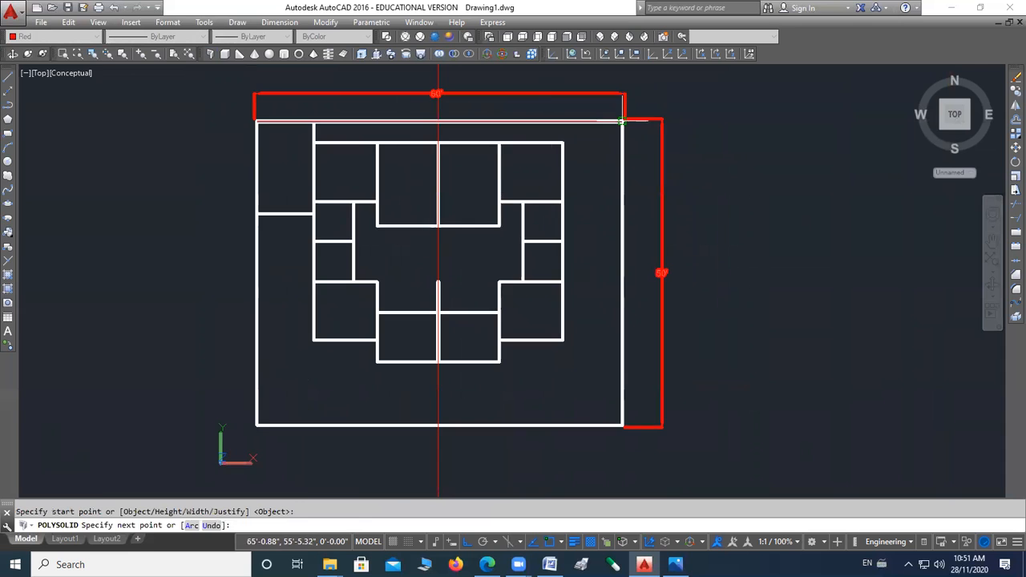
scroll(621, 121, up, 2)
click(621, 122)
scroll(623, 113, down, 4)
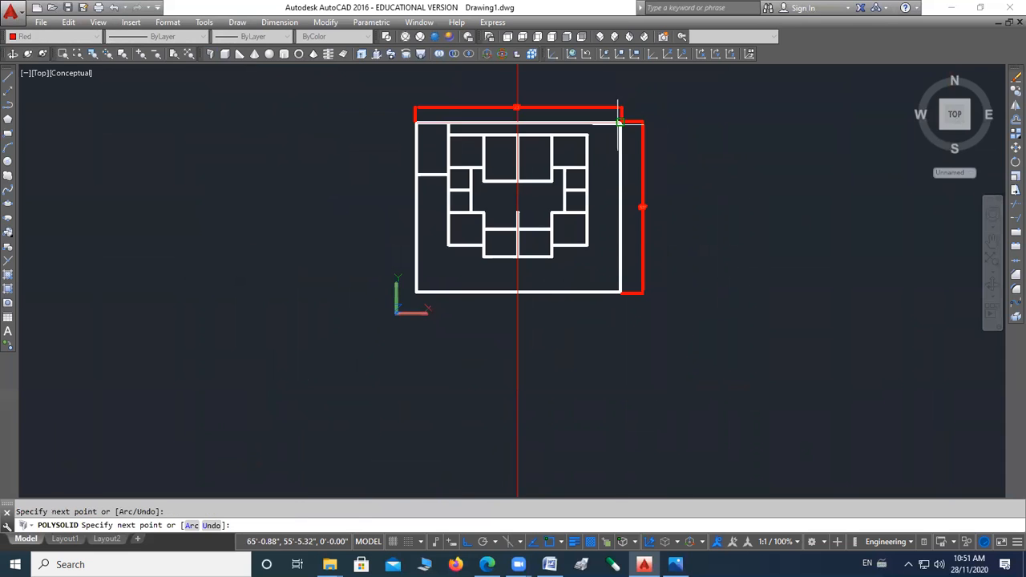
scroll(622, 284, up, 3)
click(616, 298)
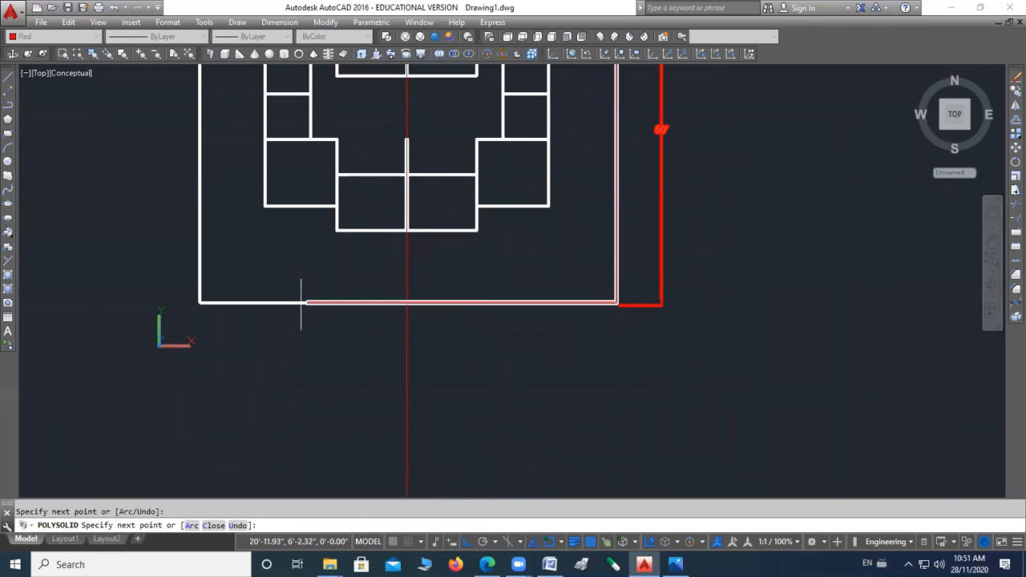
click(200, 302)
Draw a continuous wall along the inner stepped outline, including the stepped lower edge
key(Return)
key(Return)
click(264, 140)
click(265, 206)
click(335, 206)
click(477, 230)
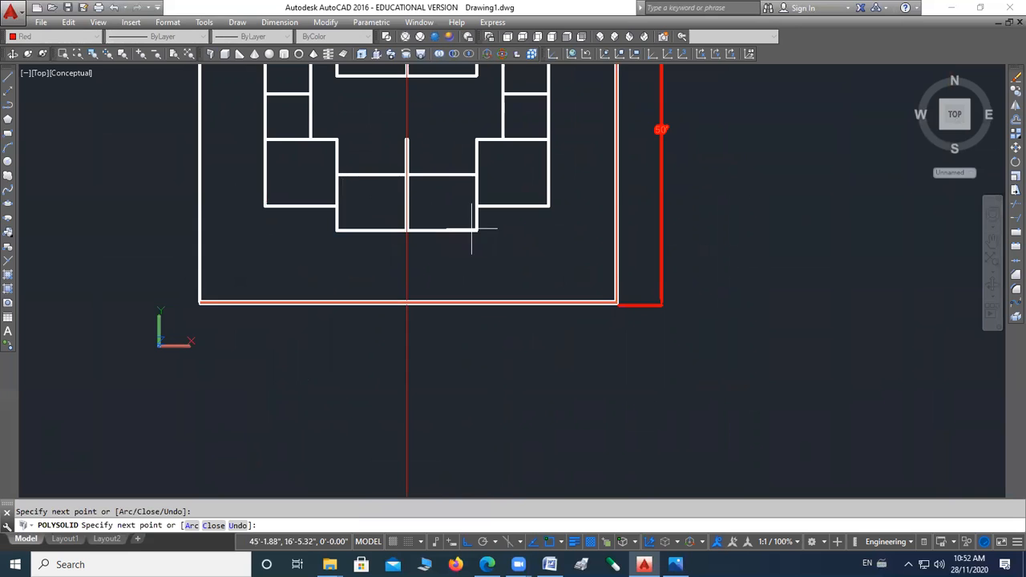
click(476, 206)
click(549, 205)
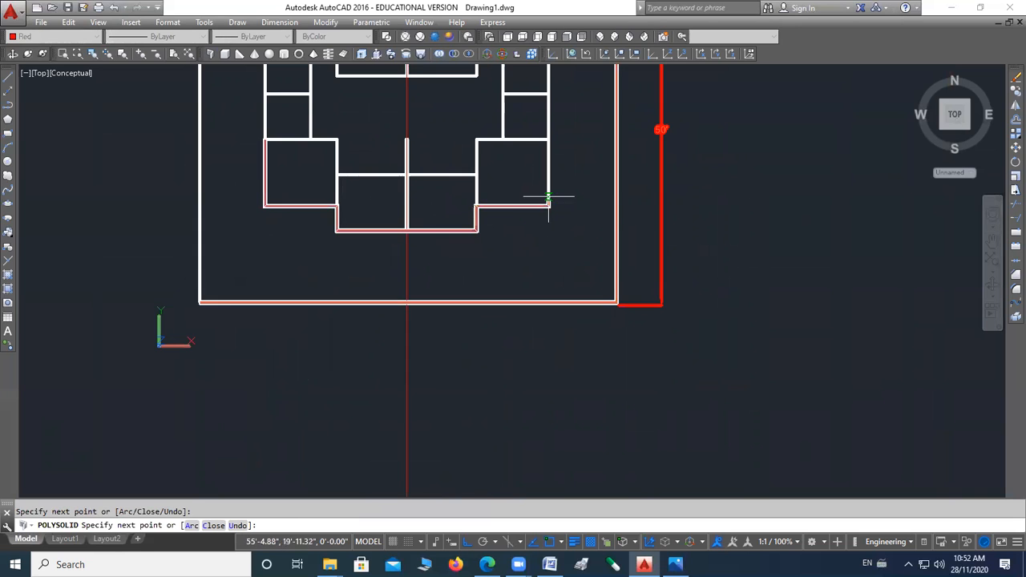
scroll(547, 140, down, 6)
scroll(542, 126, up, 5)
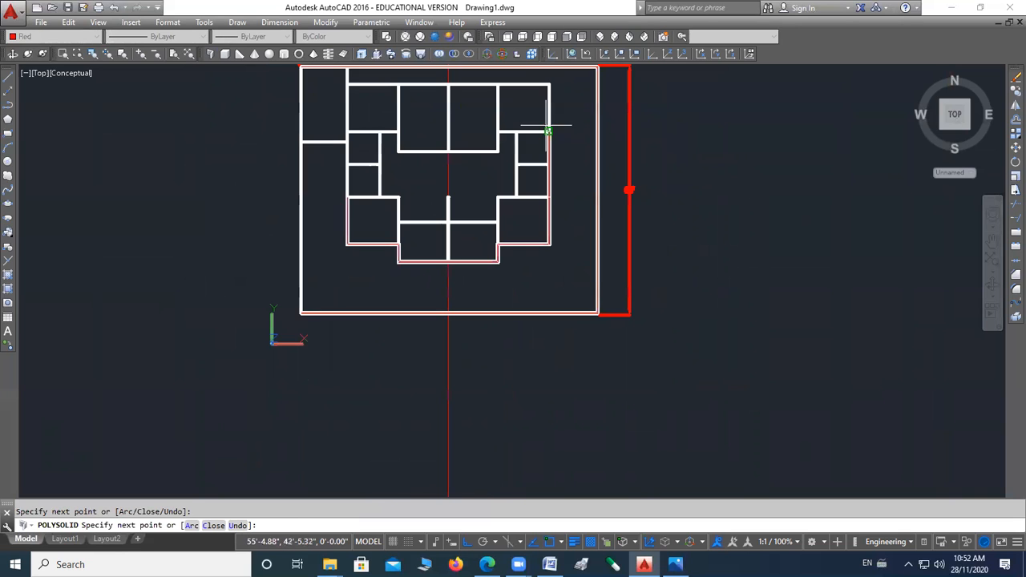
click(547, 83)
click(348, 83)
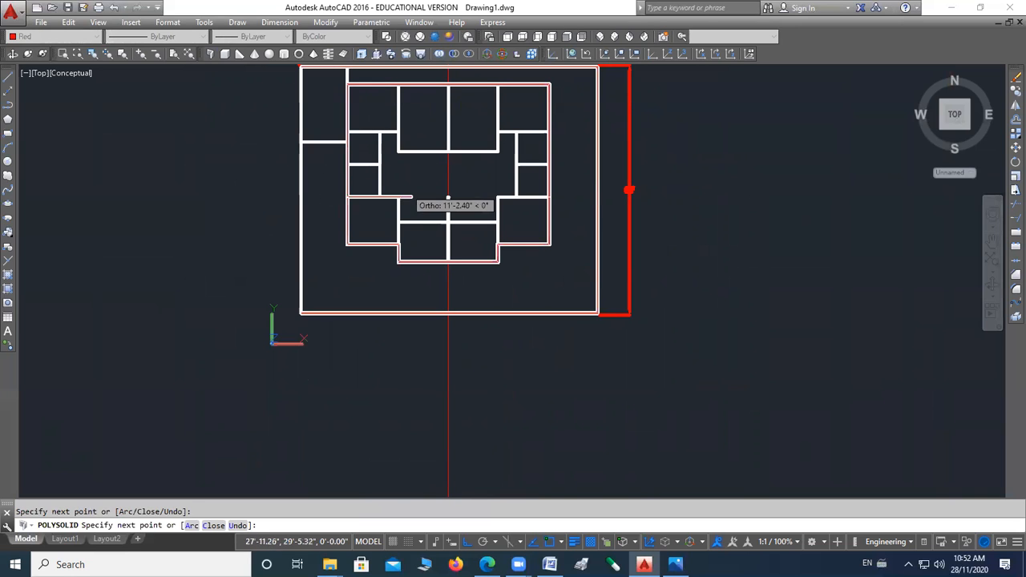
key(Return)
key(Return)
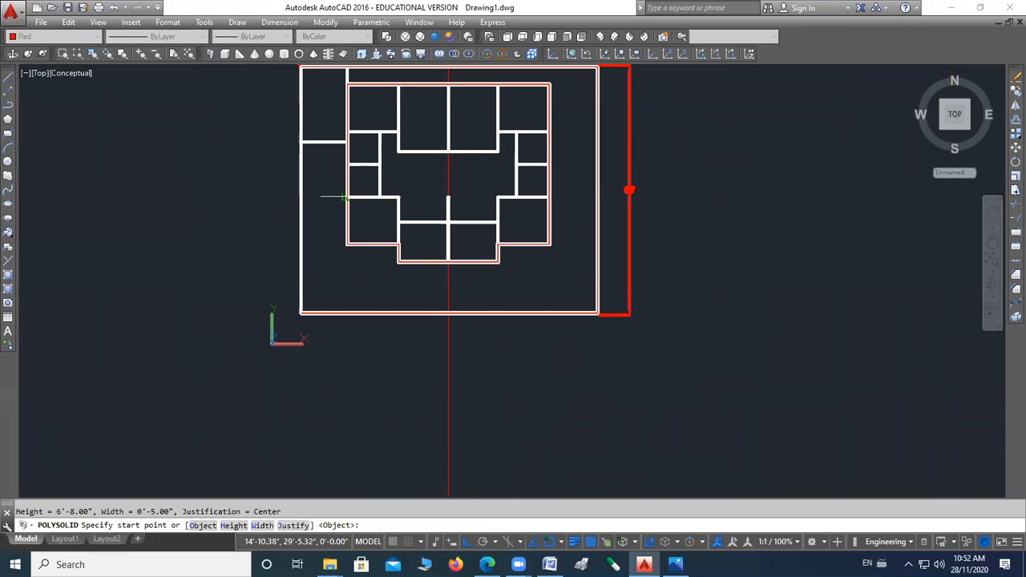
Draw walls around the left room, then undo them with Ctrl+Z and U
click(345, 196)
scroll(390, 196, up, 3)
click(404, 198)
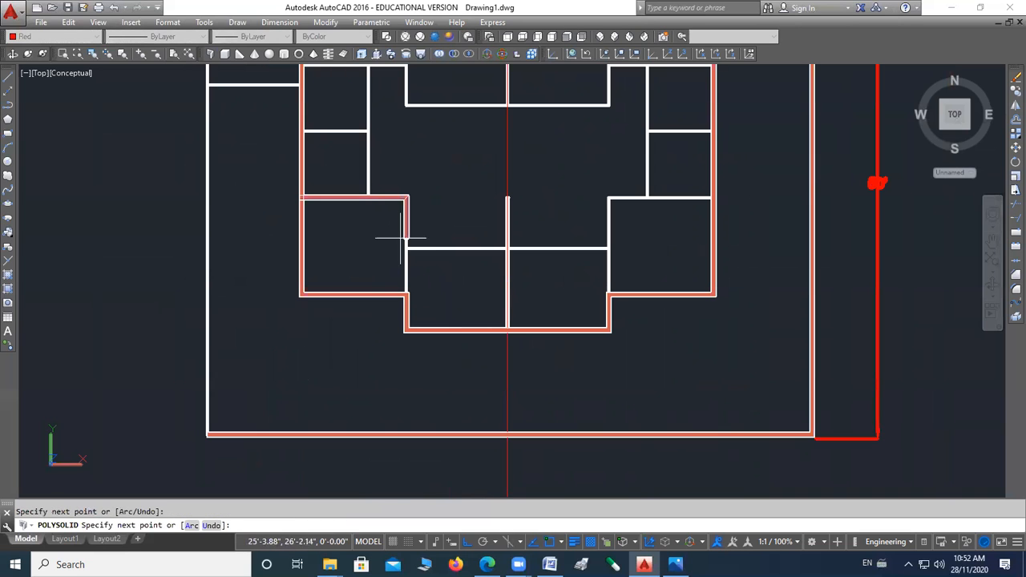
click(403, 293)
key(Return)
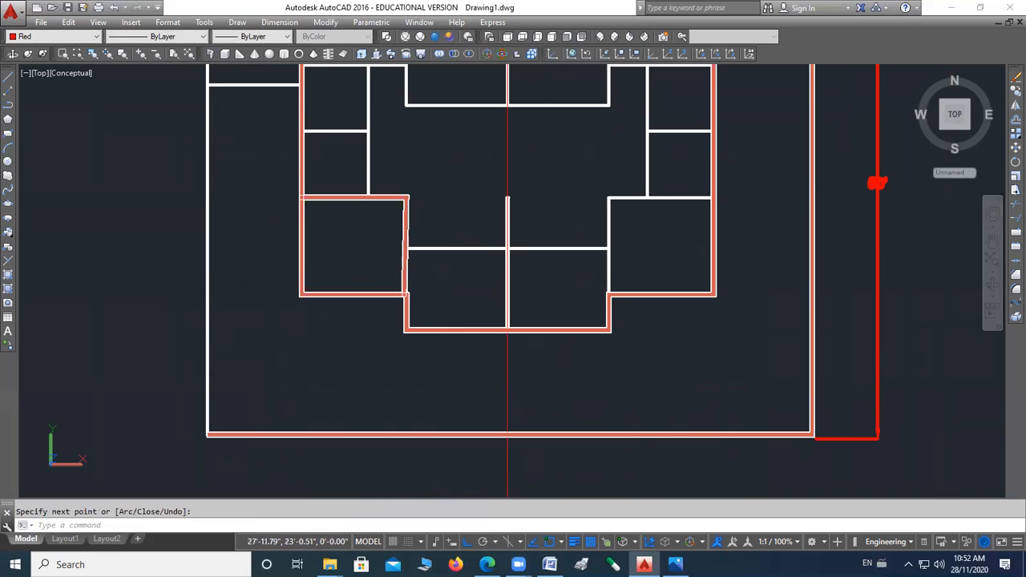
key(ctrl+z)
scroll(398, 195, up, 3)
text(u)
key(Return)
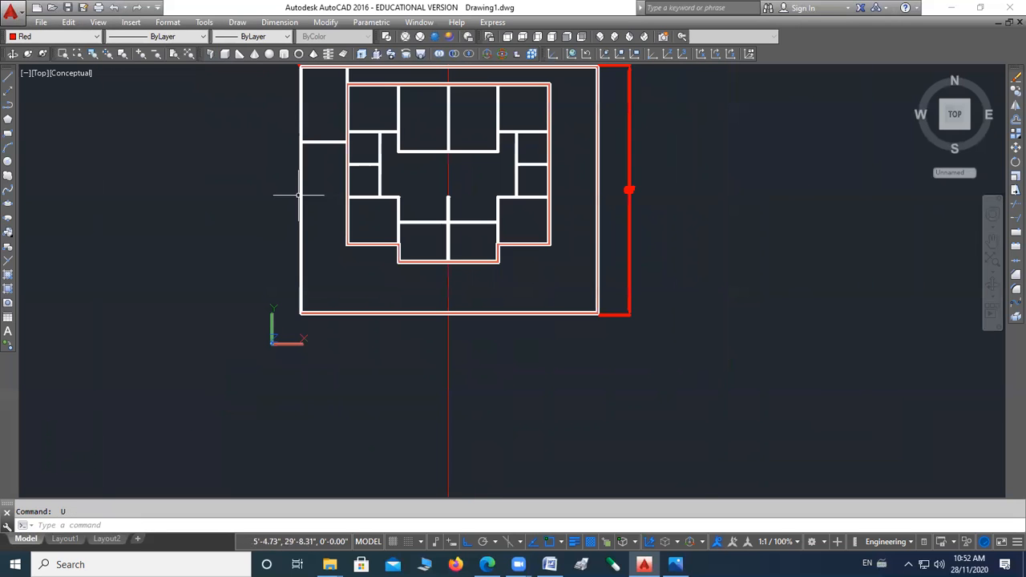
Redraw the wall along the left room's top edge down to the central room's corner
click(210, 53)
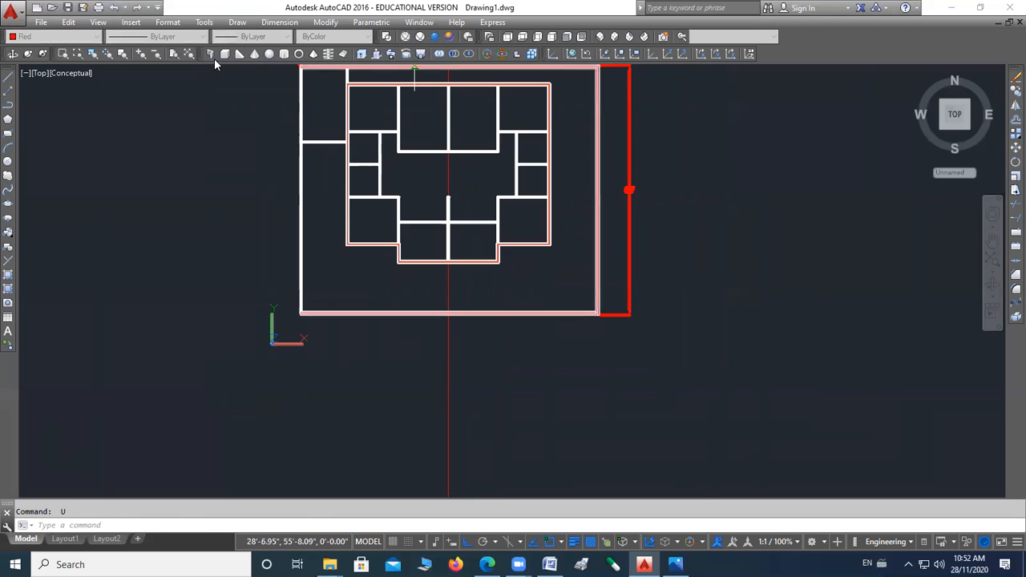
scroll(412, 241, up, 4)
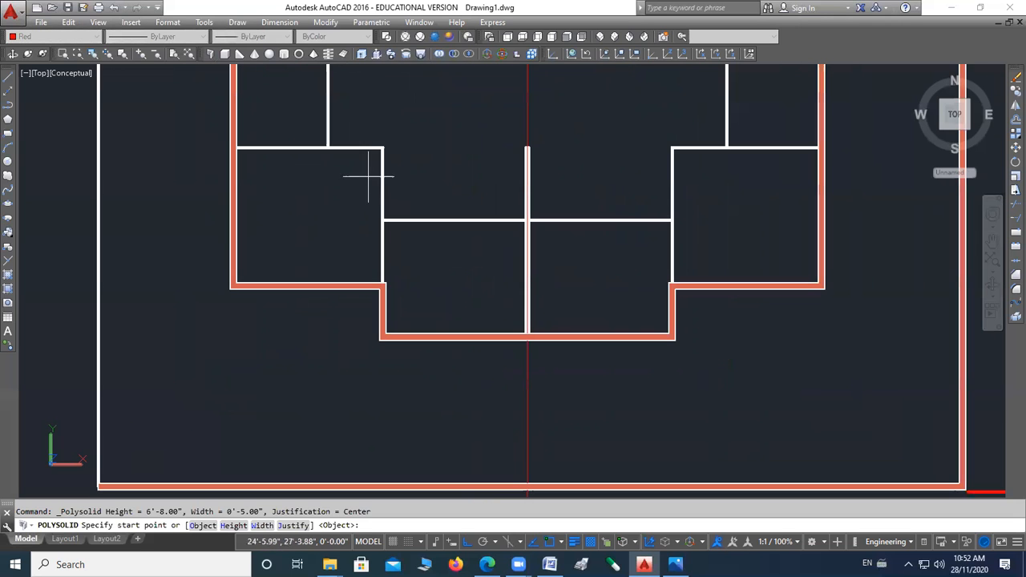
click(234, 147)
click(382, 147)
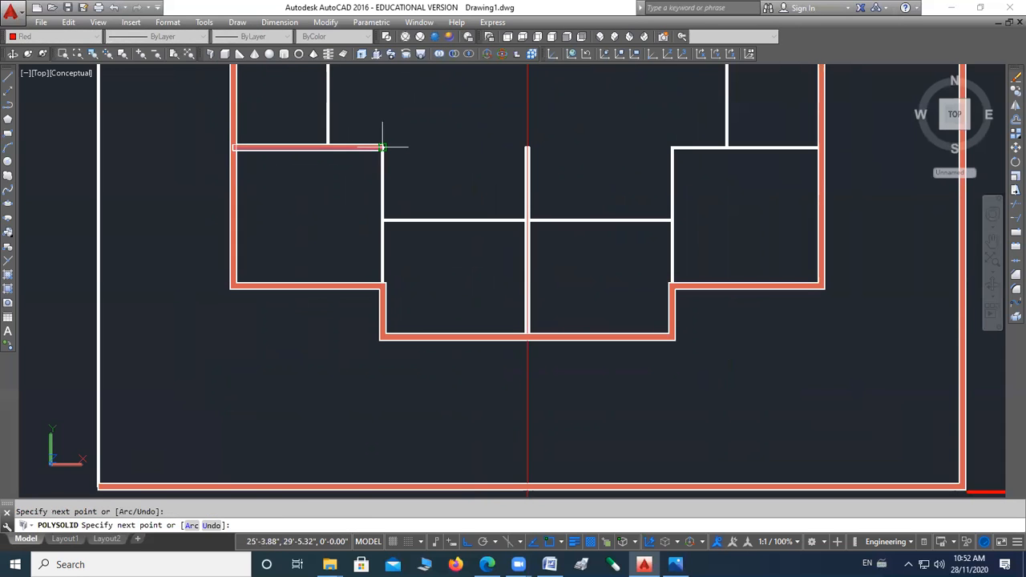
scroll(393, 246, up, 3)
click(371, 324)
key(Return)
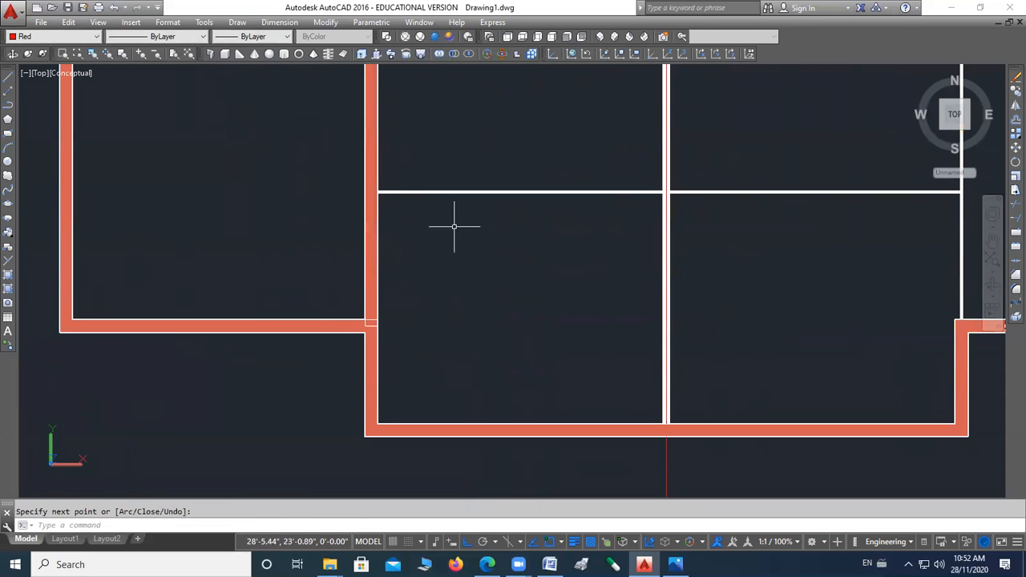
key(Return)
Add the cross wall to the right room's side and the short central partition wall
click(371, 190)
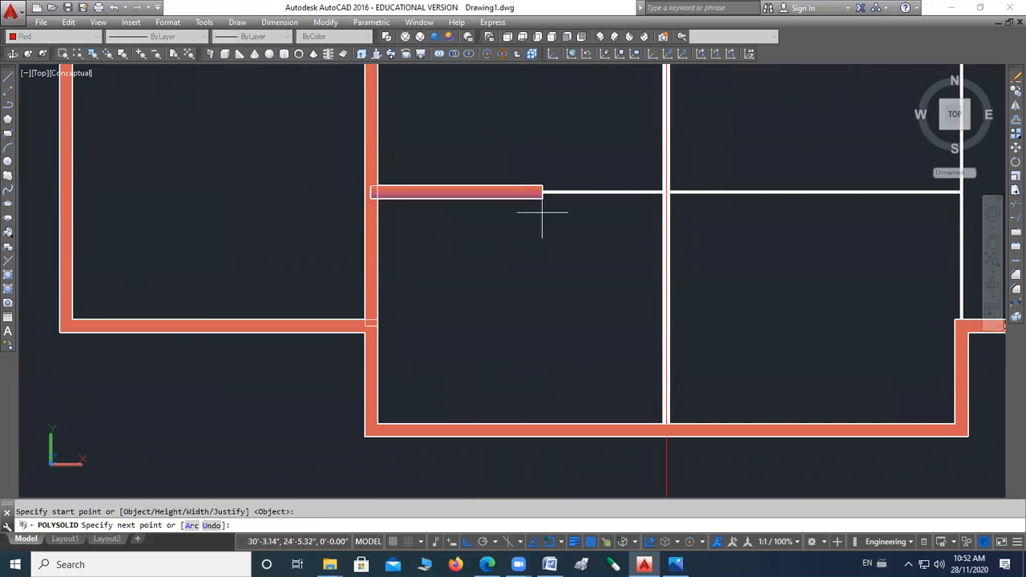
scroll(554, 233, down, 3)
click(639, 210)
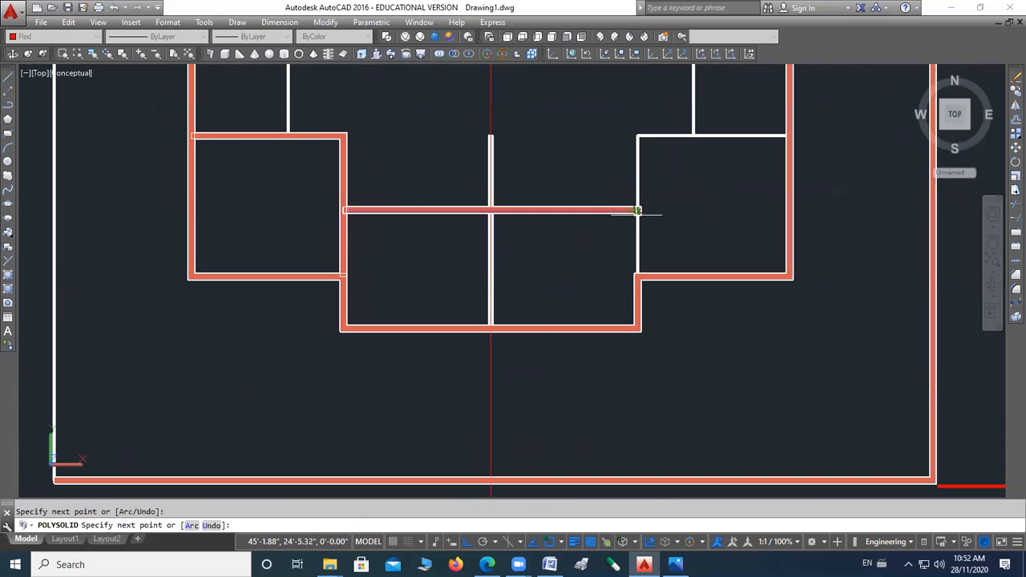
key(Return)
key(Return)
click(490, 326)
scroll(490, 326, down, 3)
scroll(492, 271, up, 2)
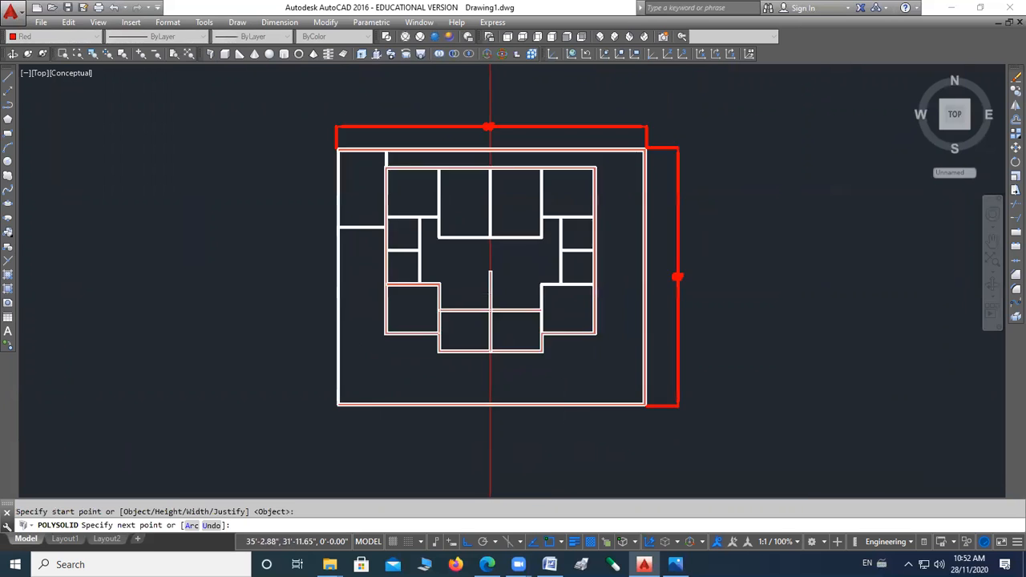
scroll(492, 271, up, 3)
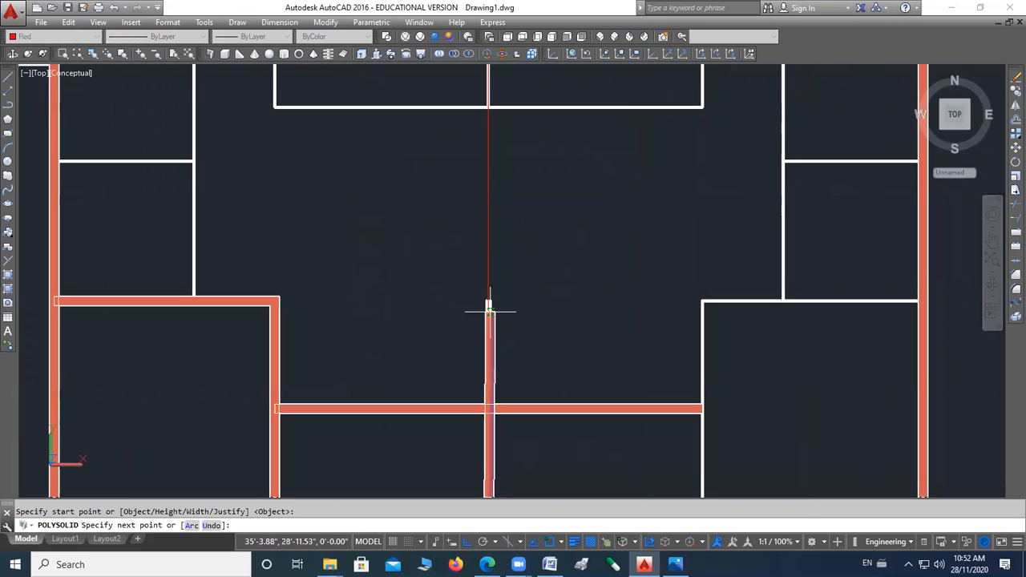
click(488, 301)
key(Return)
Restart POLYSOLID and pick an existing plan line to turn into a wall
key(Return)
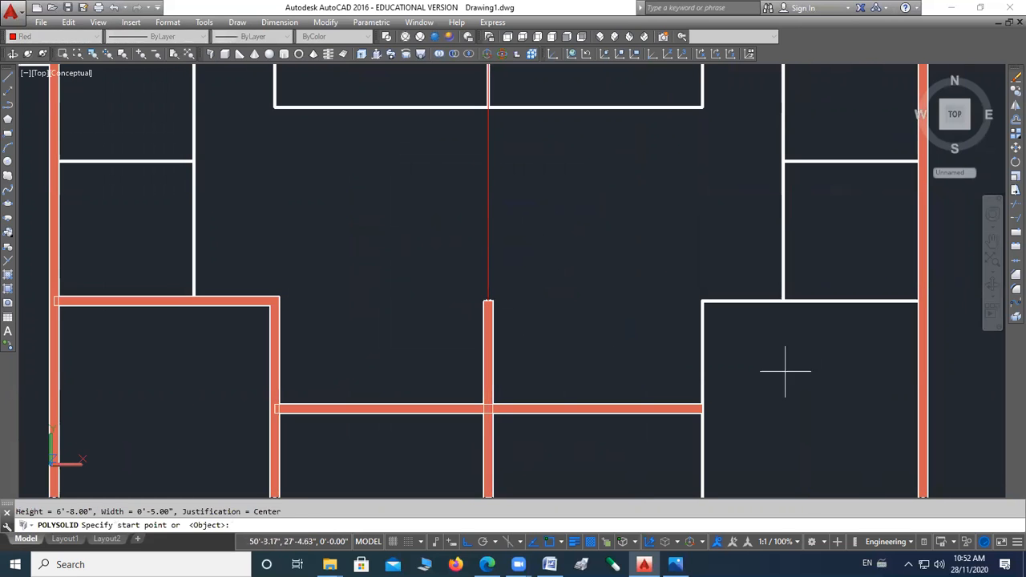
scroll(785, 366, down, 3)
scroll(659, 342, up, 3)
key(Return)
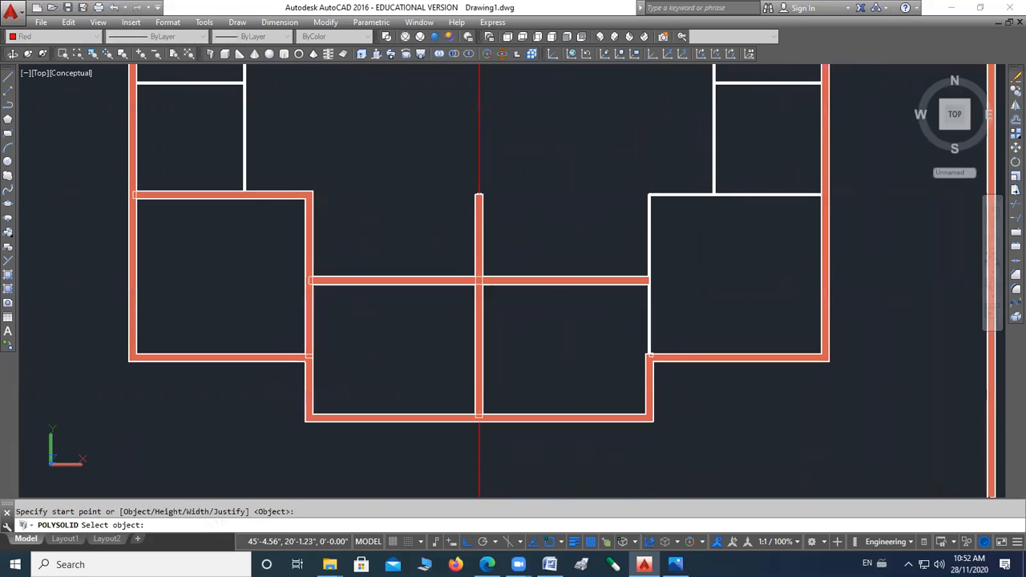
scroll(659, 344, up, 3)
click(670, 354)
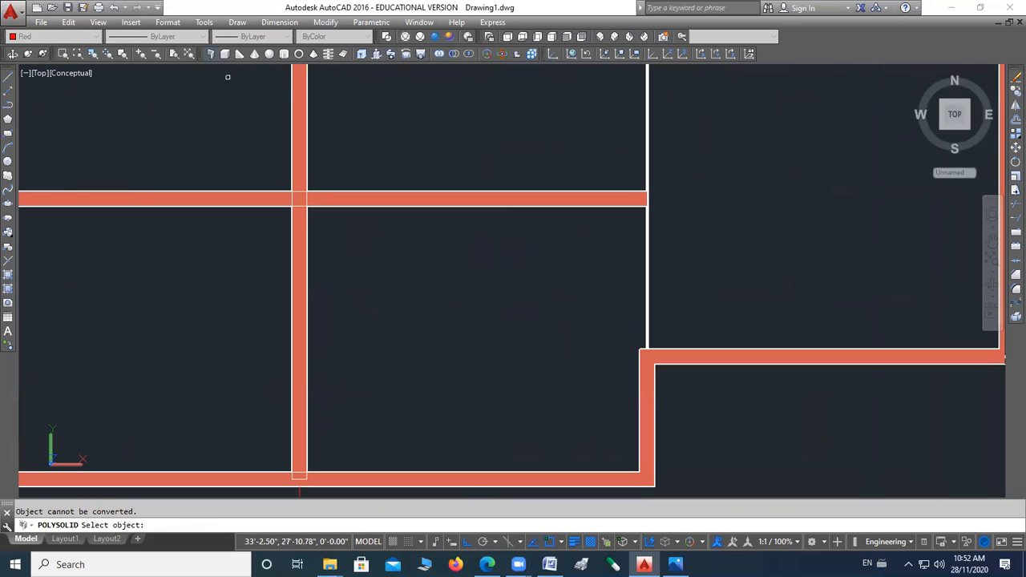
key(Escape)
key(Return)
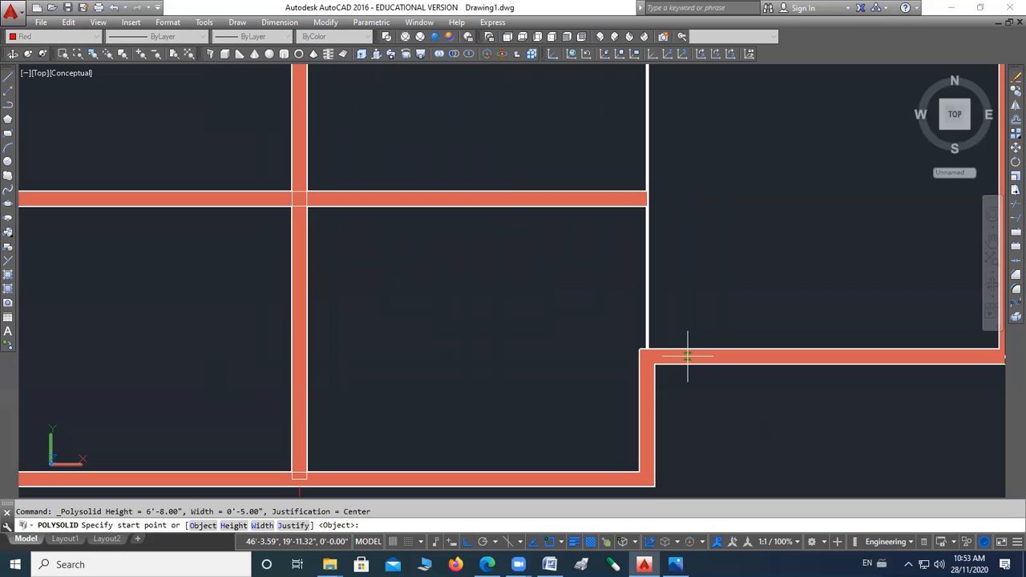
Convert the picked plan line near the right room into a polysolid wall
scroll(651, 128, down, 4)
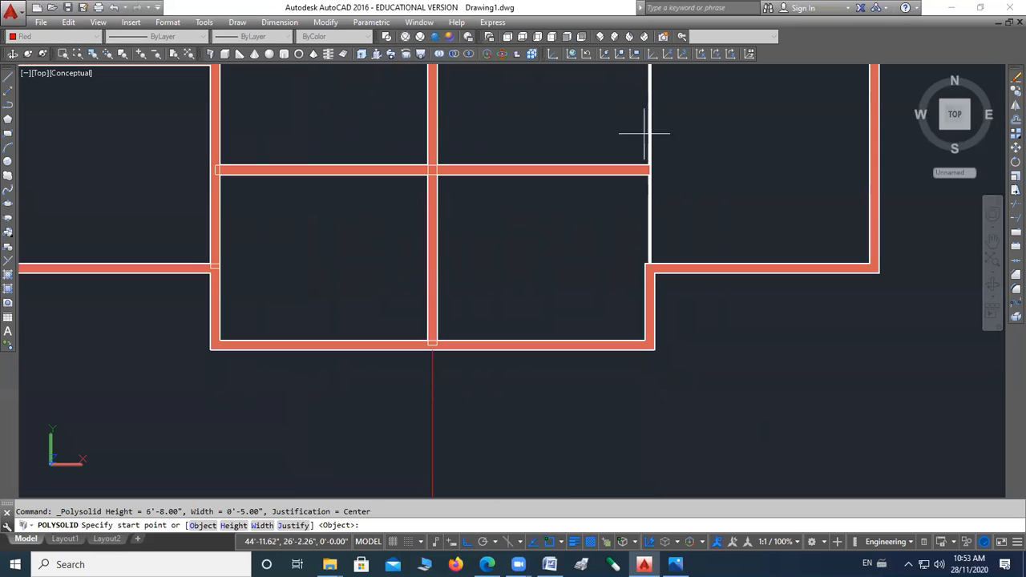
scroll(645, 242, up, 6)
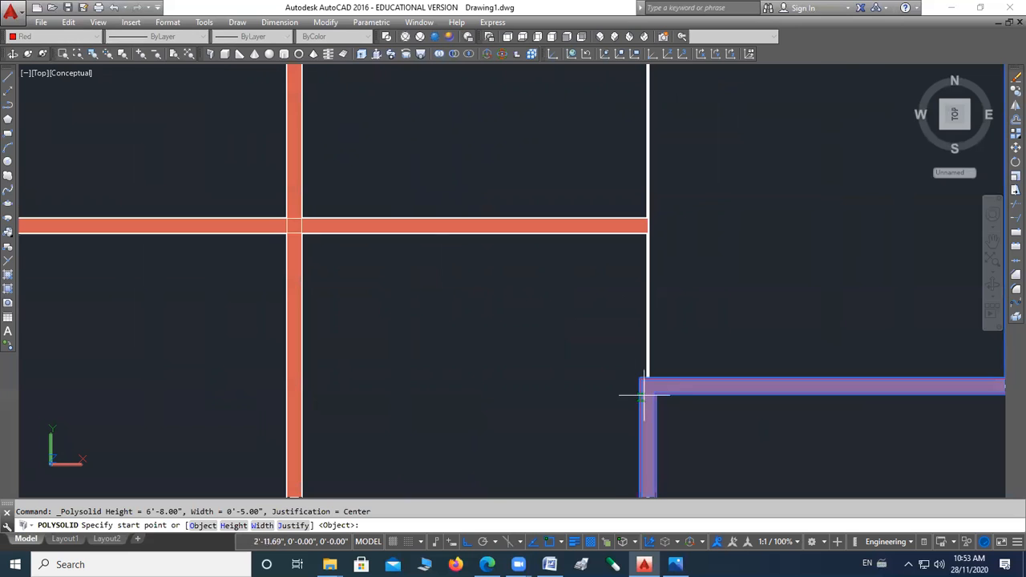
key(Return)
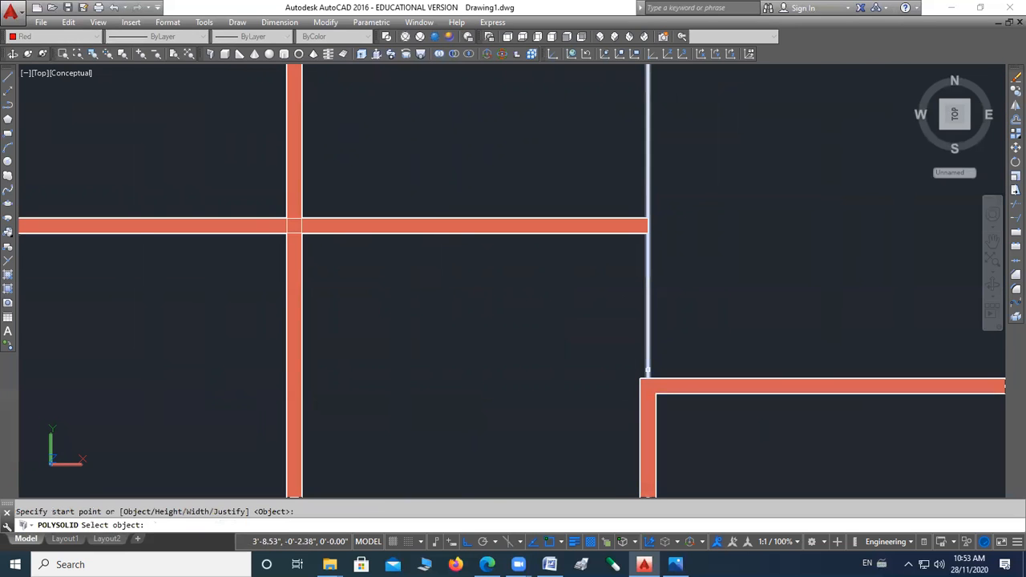
click(649, 351)
click(648, 345)
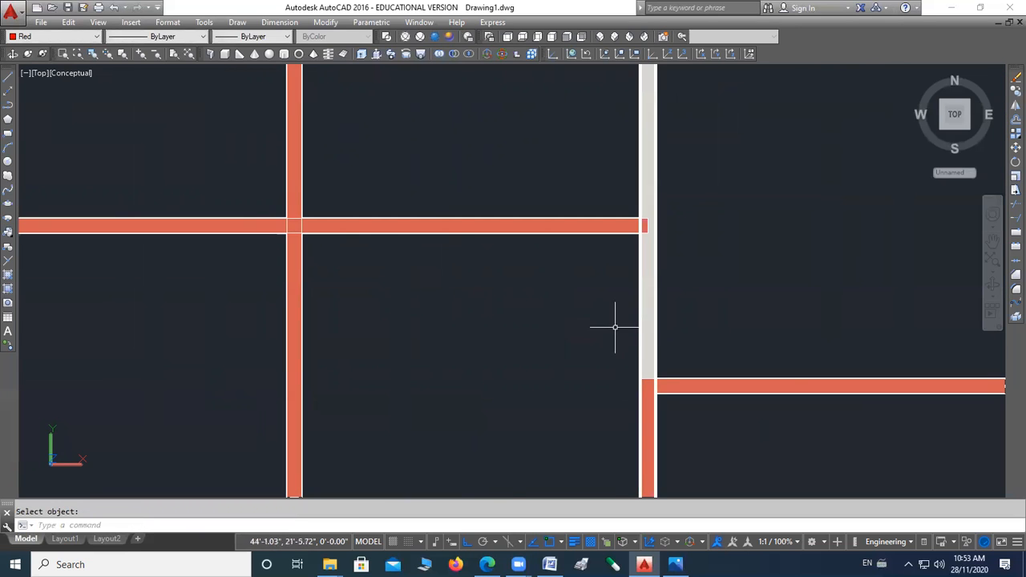
Draw two short wall segments near the right room, then undo them
scroll(647, 360, down, 4)
scroll(682, 235, up, 3)
key(Return)
click(672, 239)
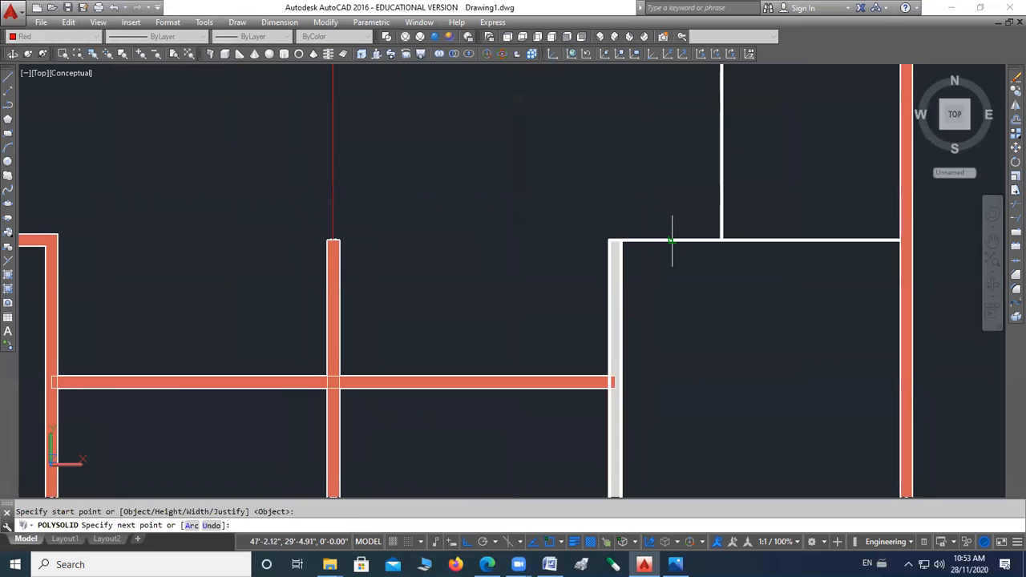
click(689, 240)
key(Return)
key(Return)
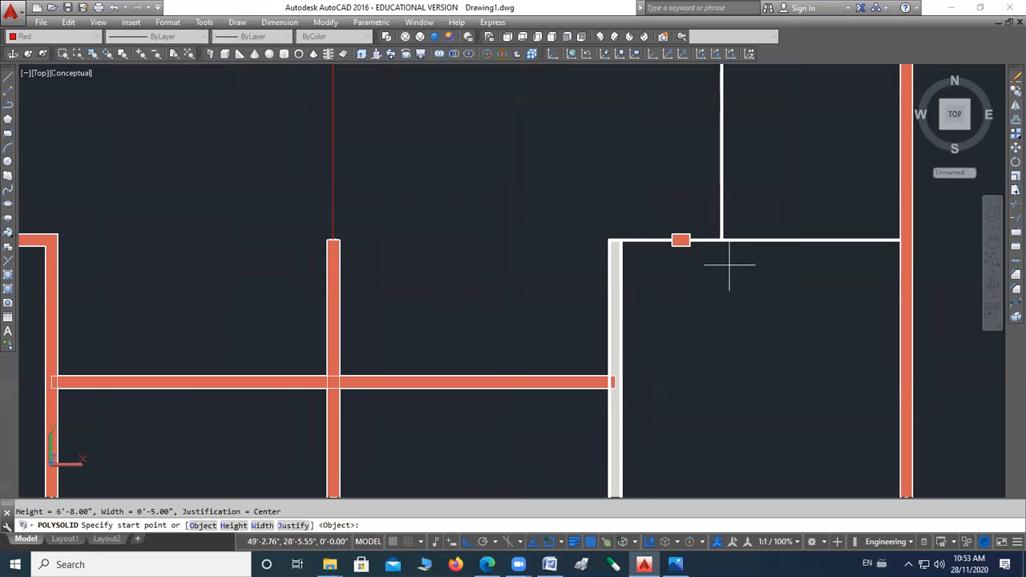
click(759, 234)
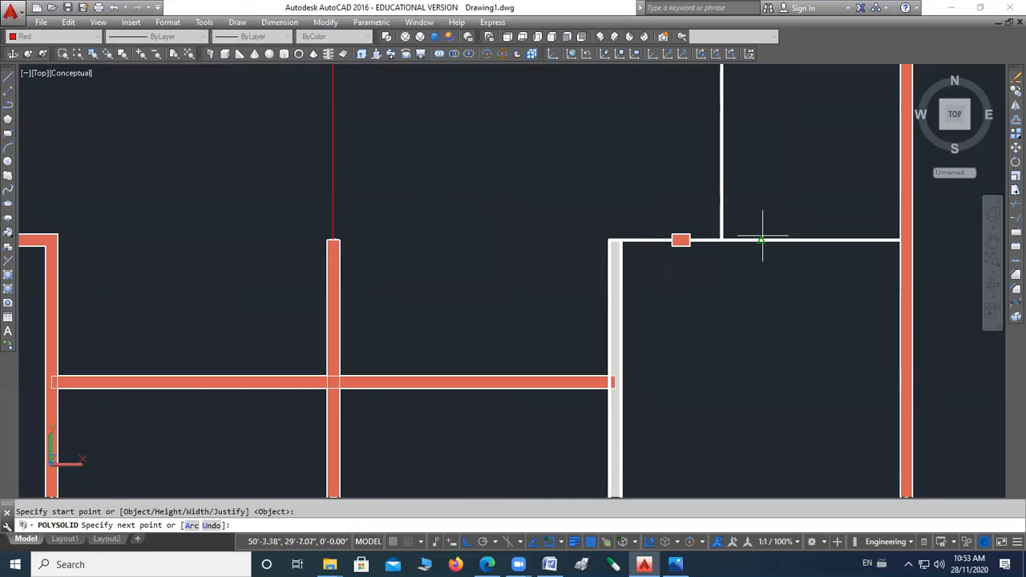
click(723, 262)
key(Return)
key(ctrl+z)
key(ctrl+z)
key(ctrl+z)
key(ctrl+z)
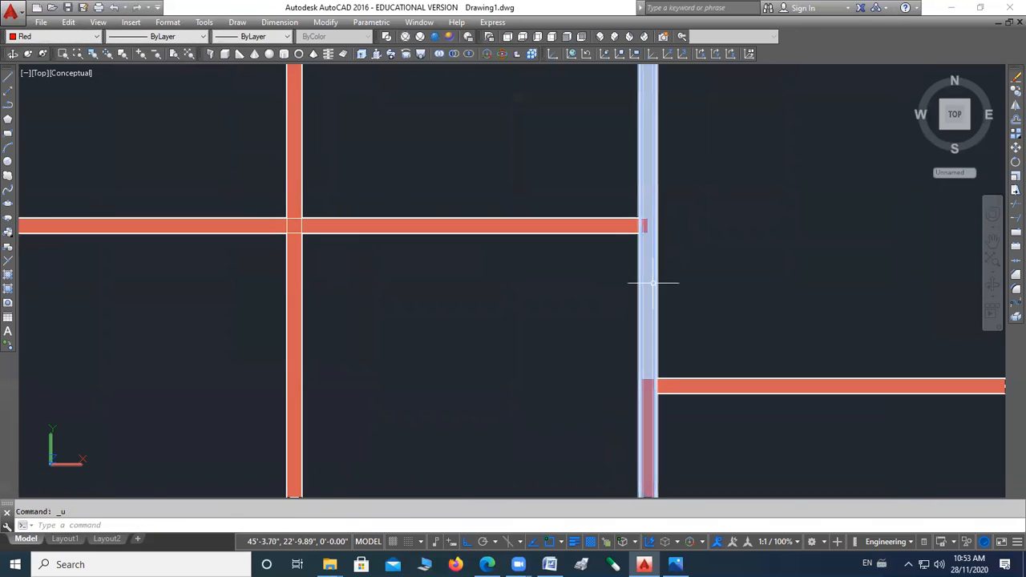
Draw a wall from the room corner up and along the top edge to the right outer wall
click(212, 56)
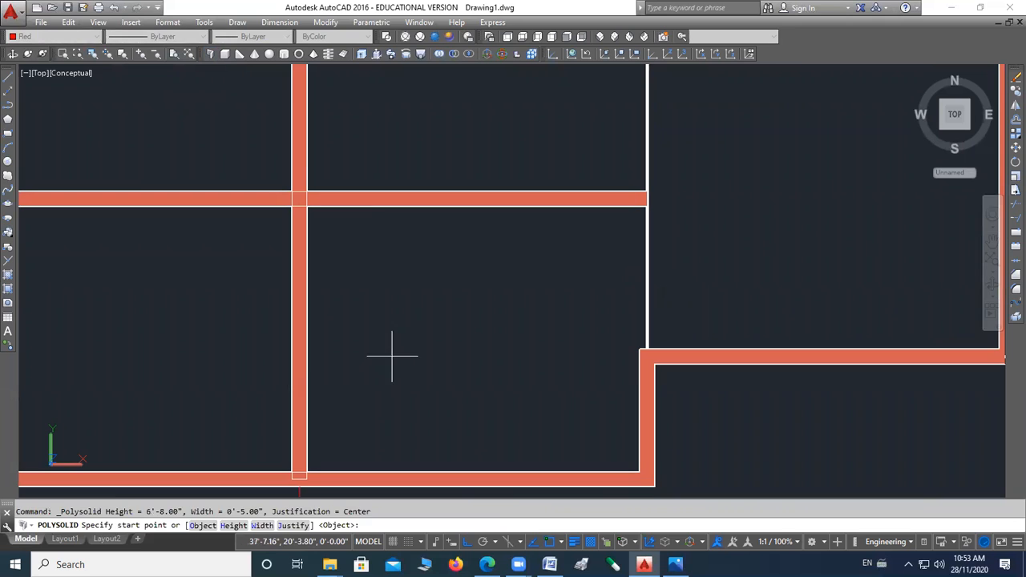
click(645, 350)
scroll(652, 218, down, 4)
scroll(652, 235, up, 4)
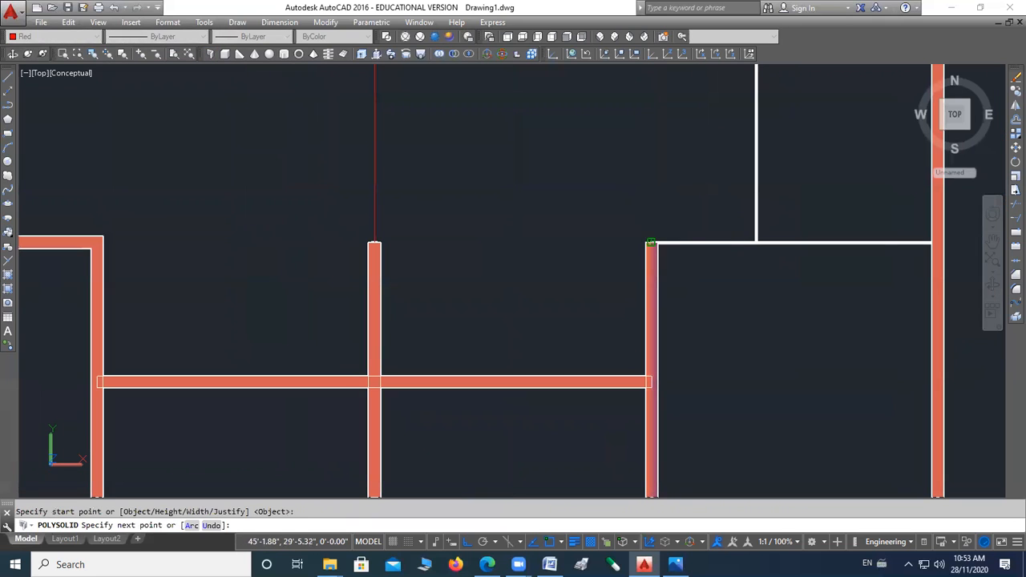
click(650, 242)
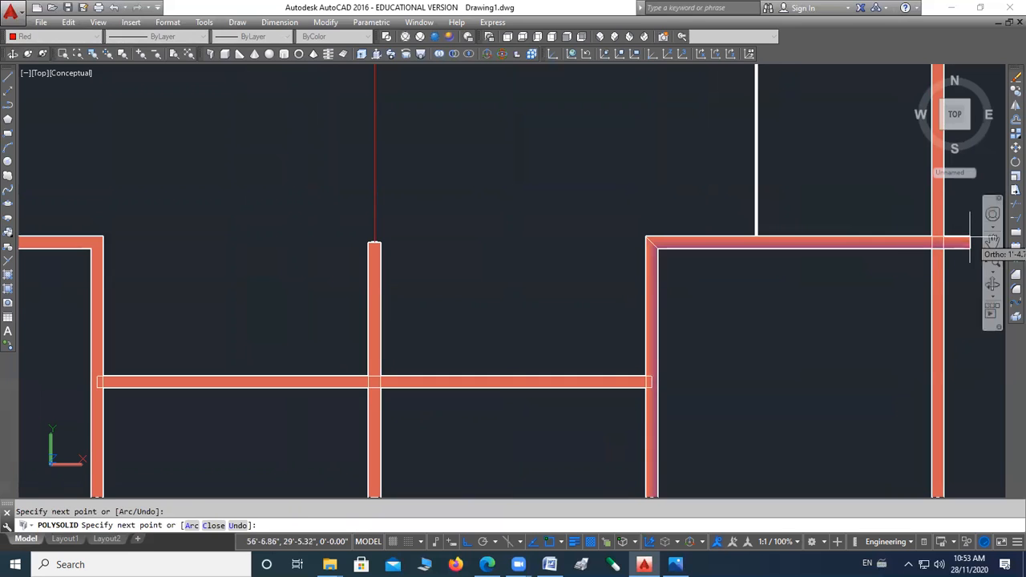
click(936, 242)
key(Return)
key(Return)
Add a short vertical wall rising from the junction on the top line
click(756, 235)
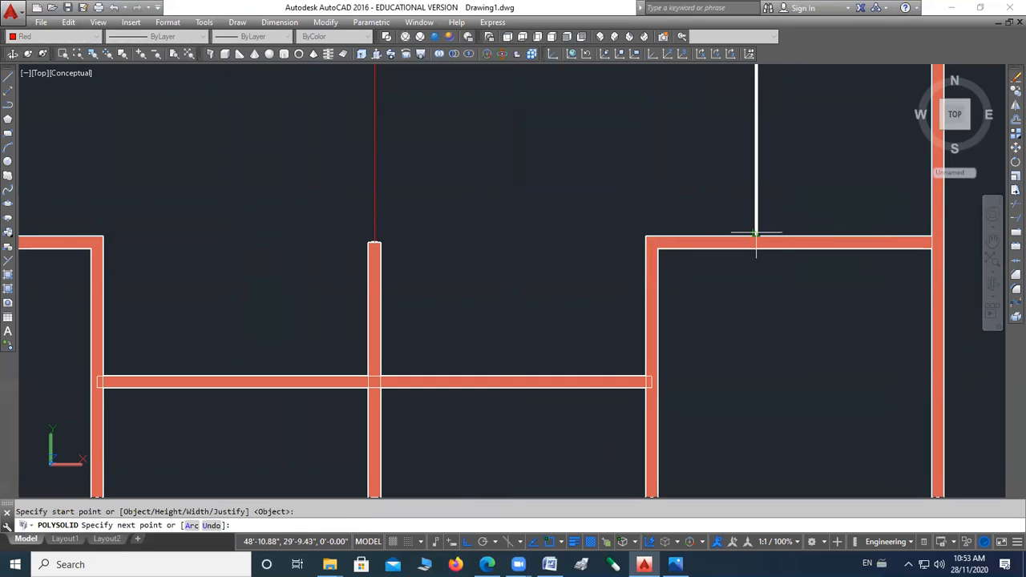
scroll(755, 201, down, 4)
click(758, 174)
key(Return)
scroll(764, 137, up, 5)
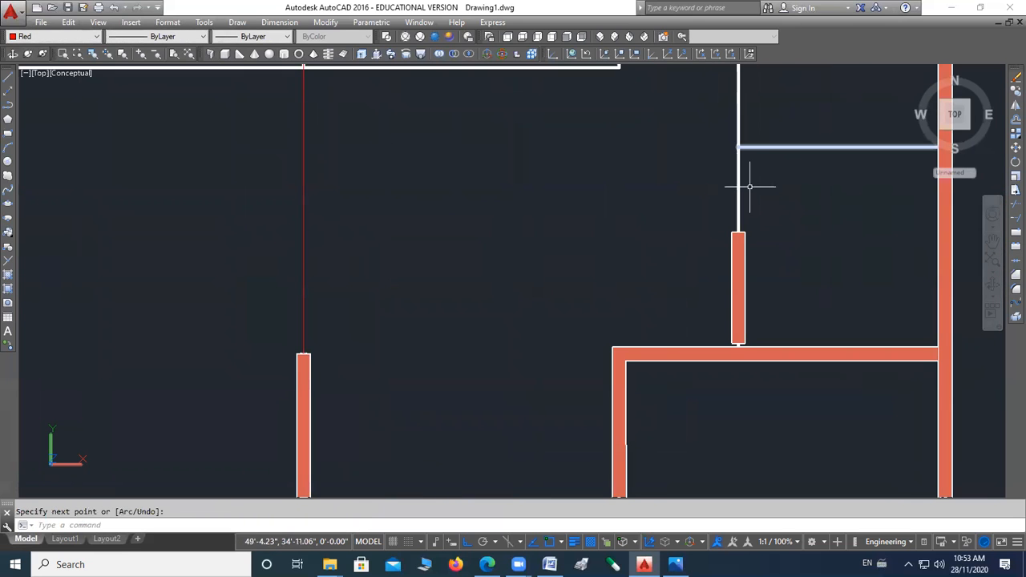
key(Return)
Undo the last wall, cancel POLYSOLID, and delete the stray short wall piece
key(ctrl+z)
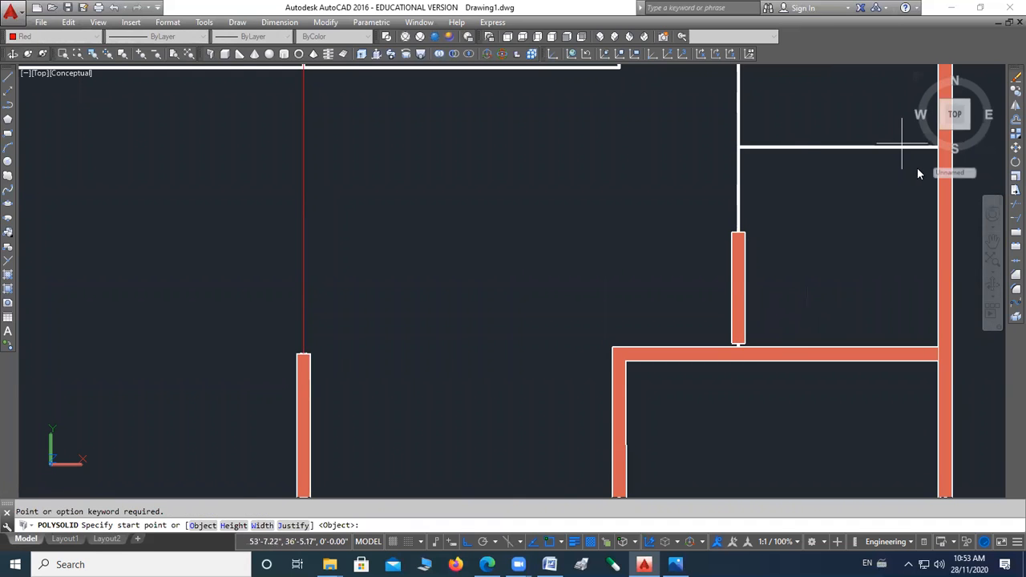
scroll(778, 211, down, 4)
scroll(801, 208, up, 3)
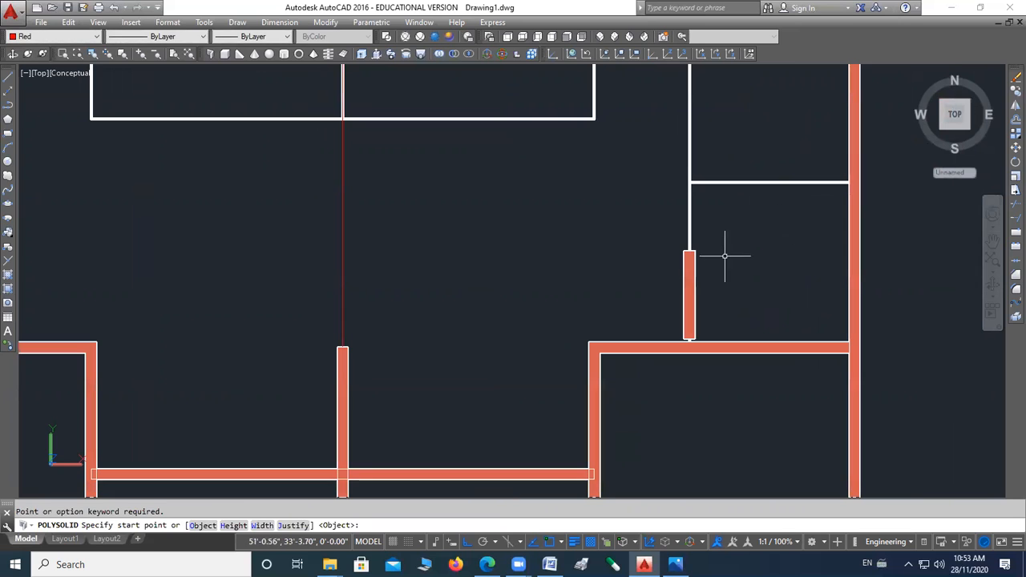
key(Escape)
click(690, 277)
key(Delete)
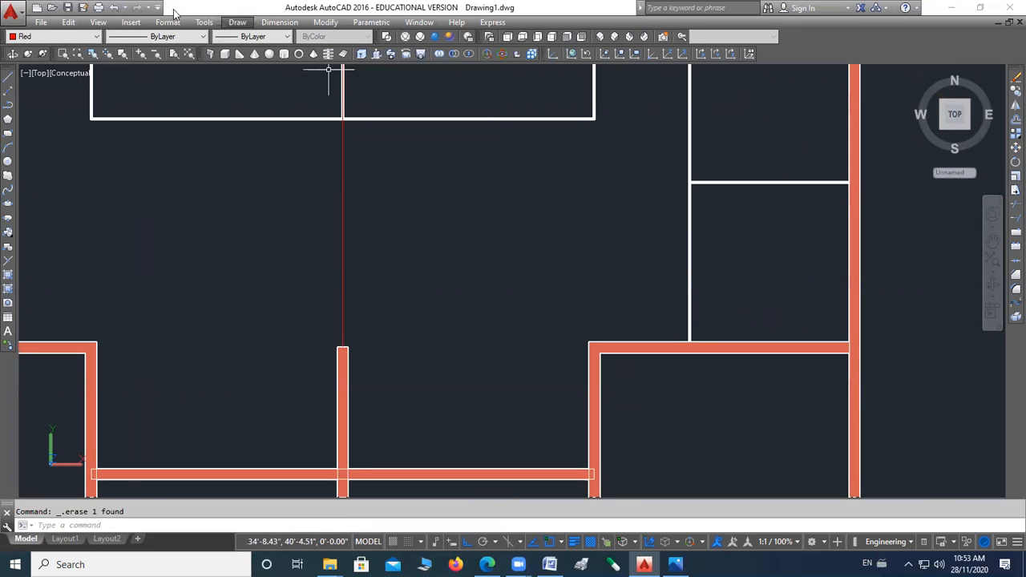
Draw a vertical polysolid wall upward from where the line meets the lower wall
click(210, 54)
scroll(726, 343, up, 3)
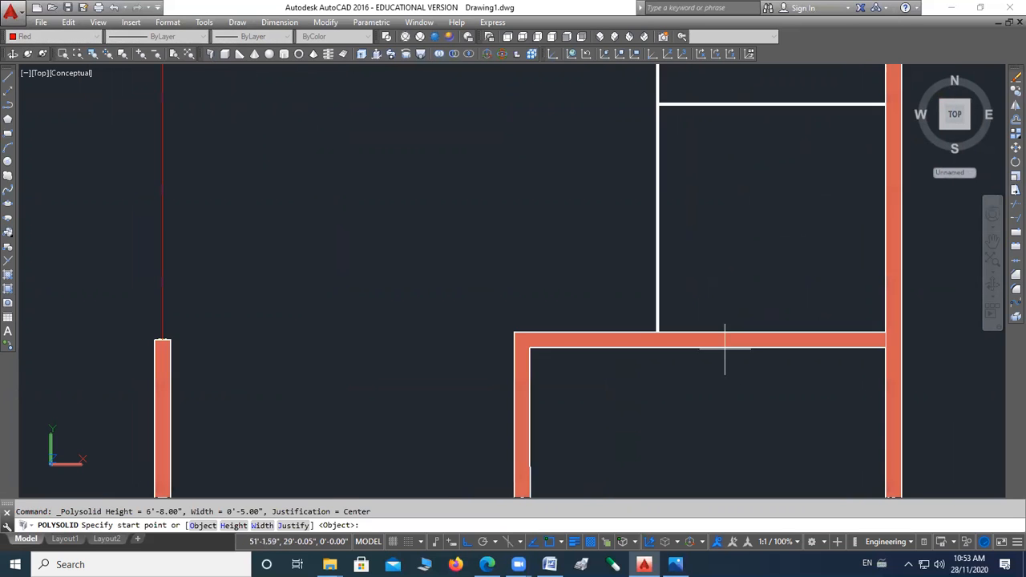
click(630, 337)
scroll(630, 334, down, 4)
scroll(623, 256, down, 2)
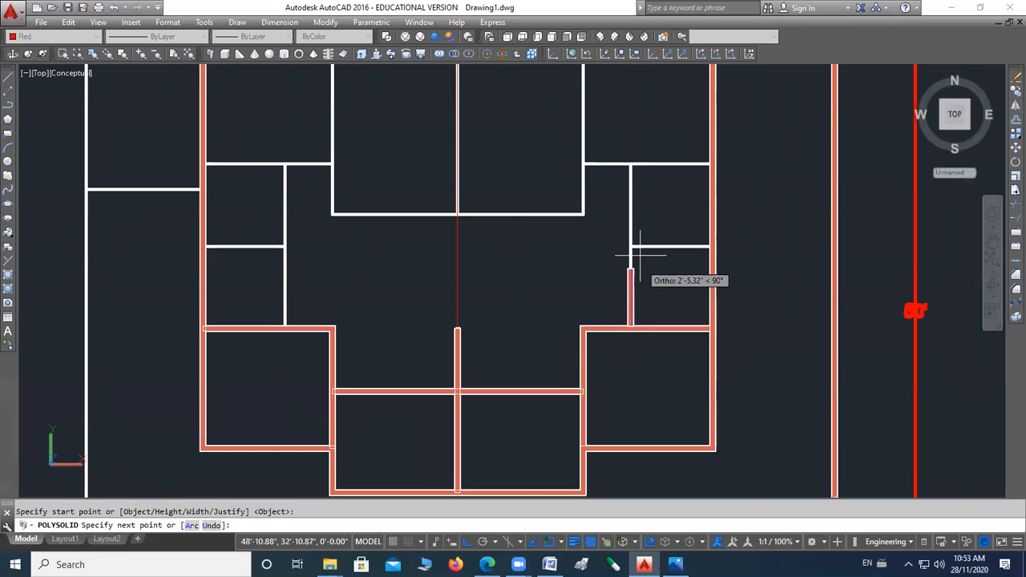
scroll(623, 160, up, 4)
click(623, 182)
key(Return)
Add two horizontal polysolid walls reaching the right wall, one lower and one at the upper corner
key(Return)
click(630, 346)
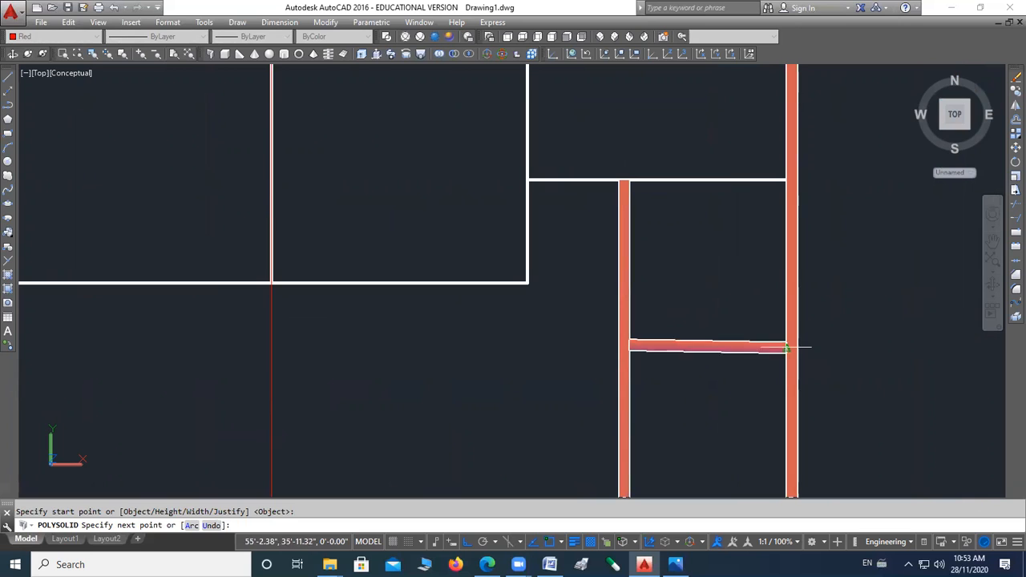
click(801, 347)
key(Return)
key(Return)
click(627, 178)
click(786, 181)
key(Return)
key(Return)
Draw a vertical wall up from the line's corner and a horizontal wall between left and right walls
click(526, 282)
scroll(526, 286, down, 4)
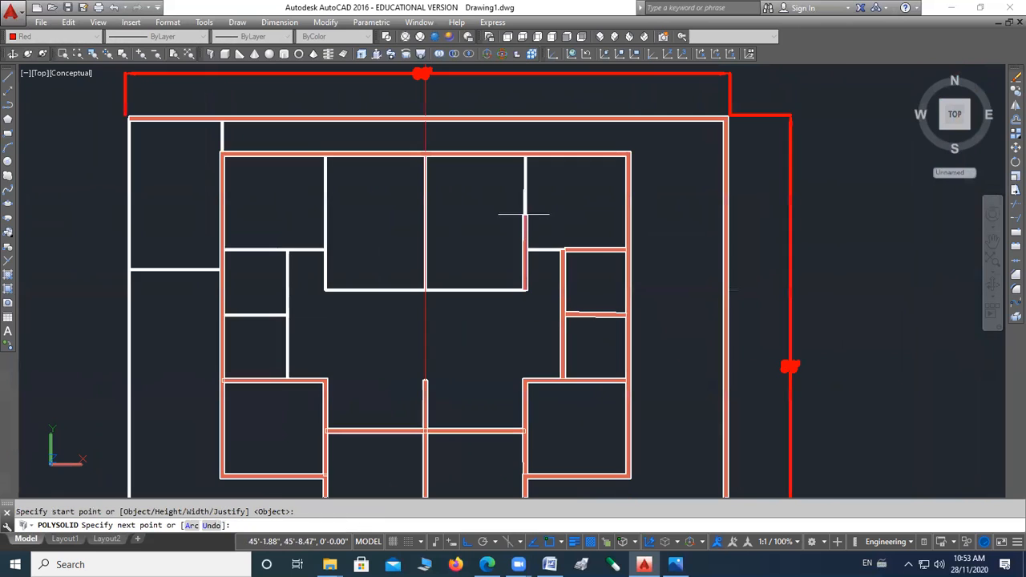
click(531, 158)
key(Return)
scroll(531, 236, up, 8)
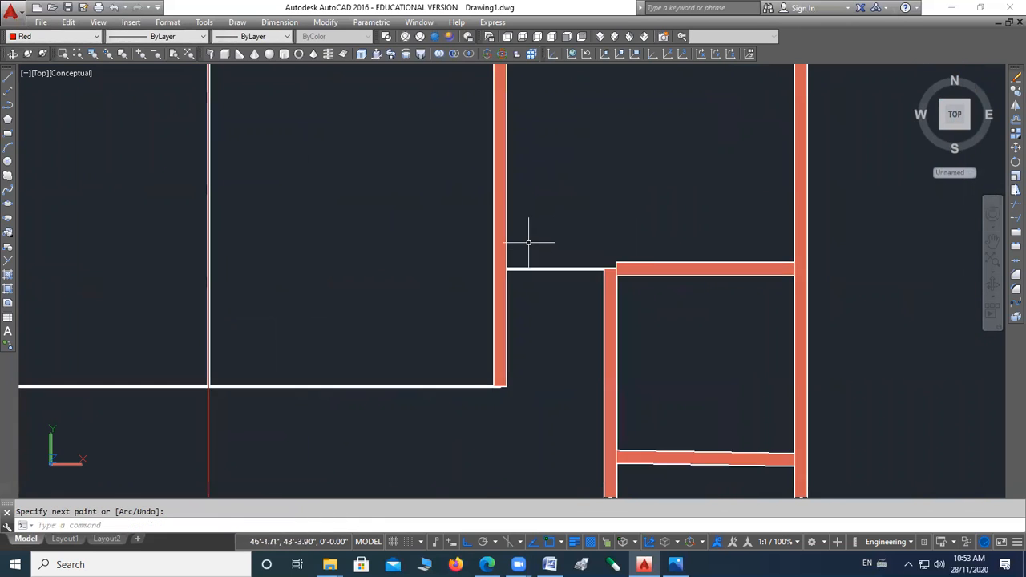
key(Return)
click(487, 285)
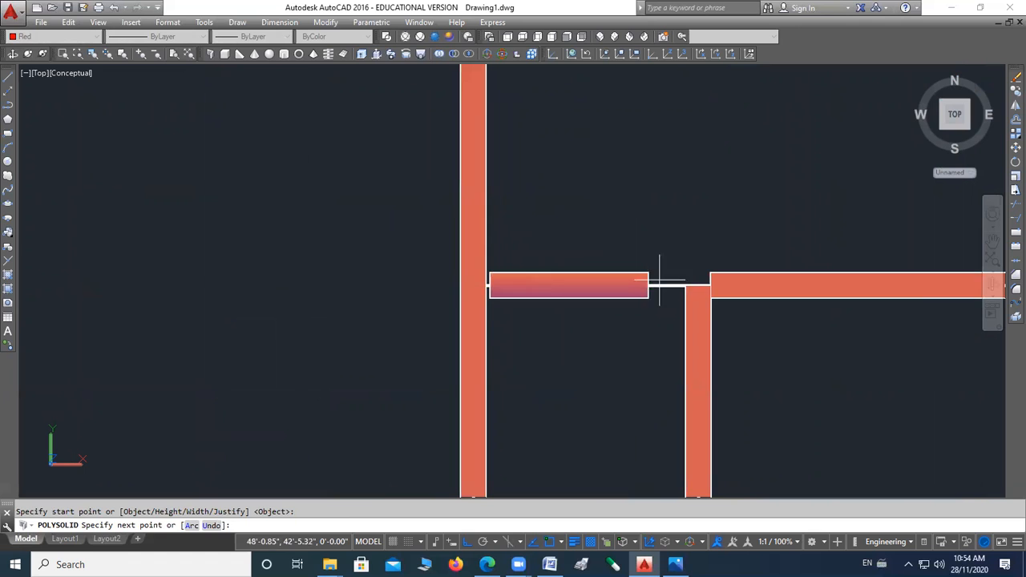
click(708, 285)
scroll(625, 304, down, 5)
scroll(472, 270, up, 4)
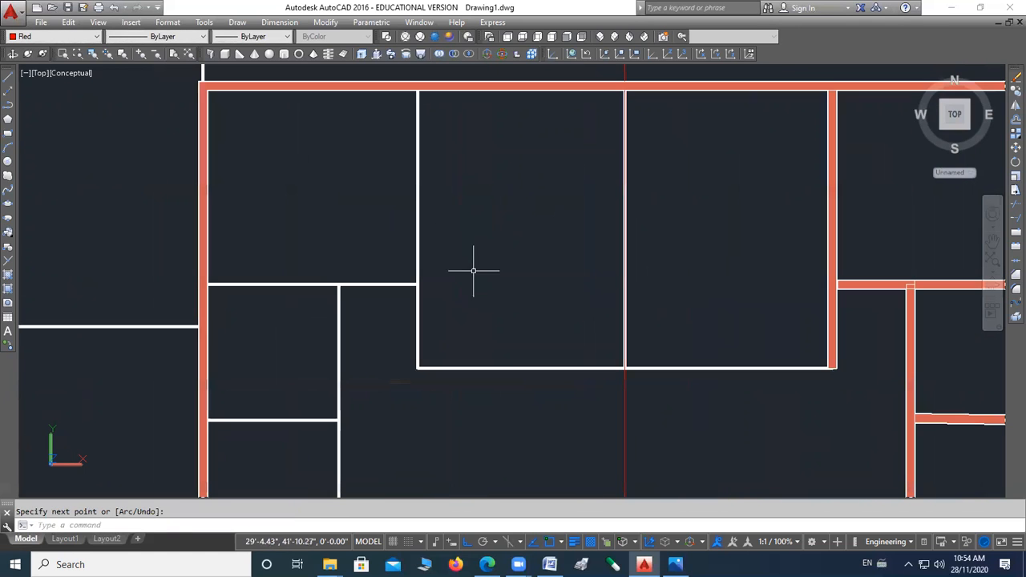
Draw an L-shaped wall from the top wall down to the bottom corner, then right
key(Return)
key(Return)
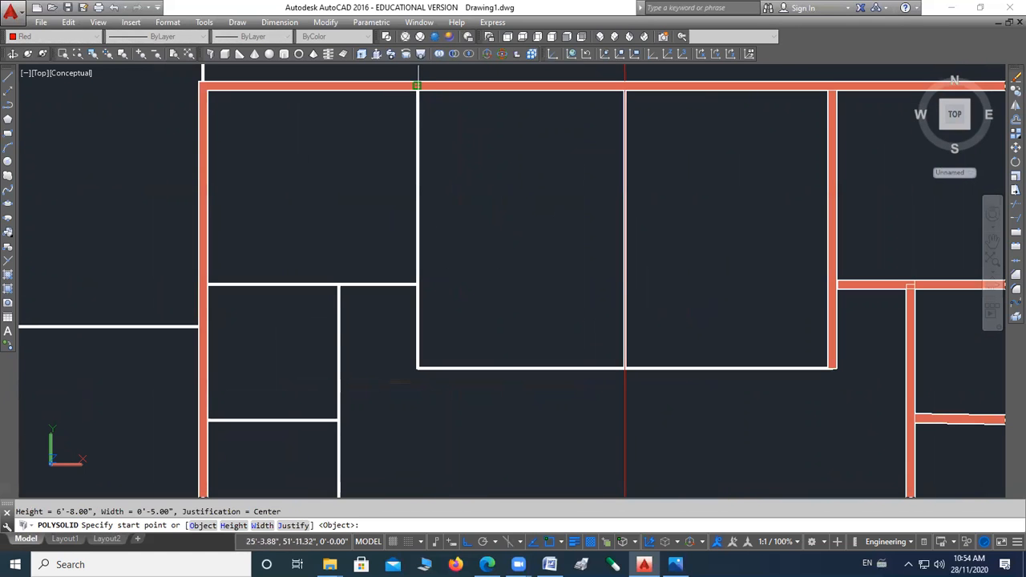
click(417, 85)
click(417, 369)
click(836, 370)
key(Return)
key(Return)
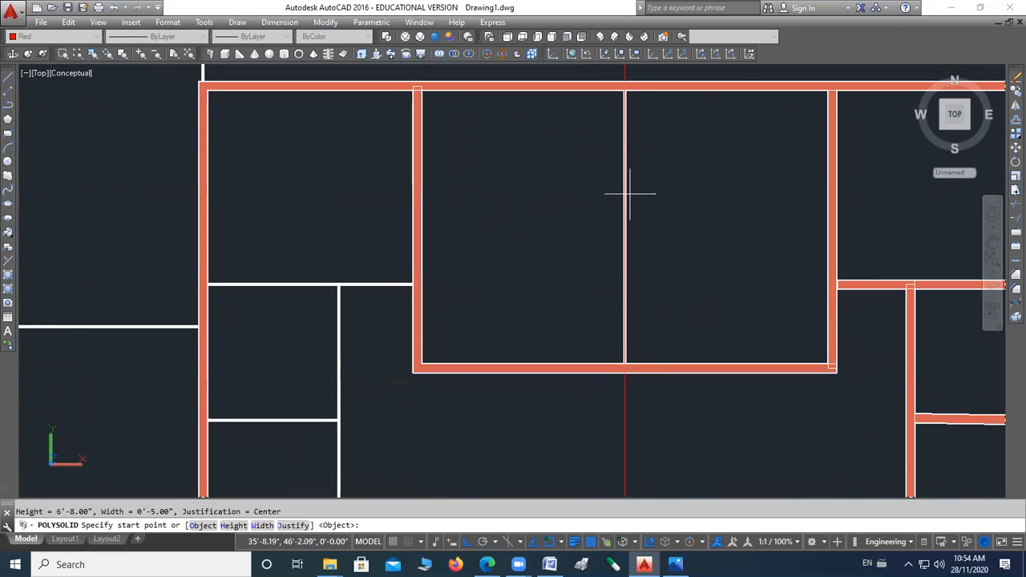
Start a wall from the top wall and undo its slanted segment
click(625, 88)
click(616, 368)
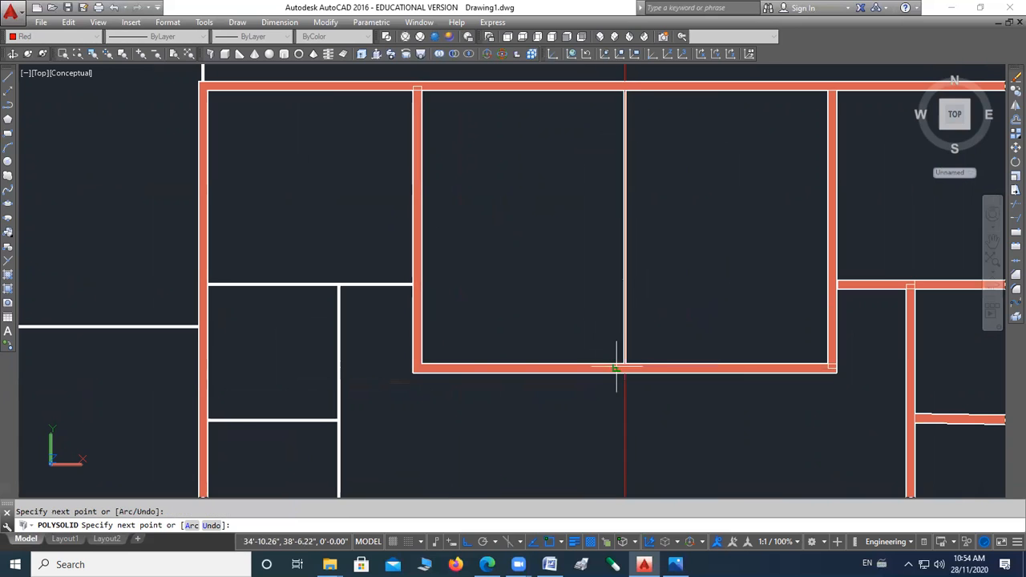
text(u)
key(Return)
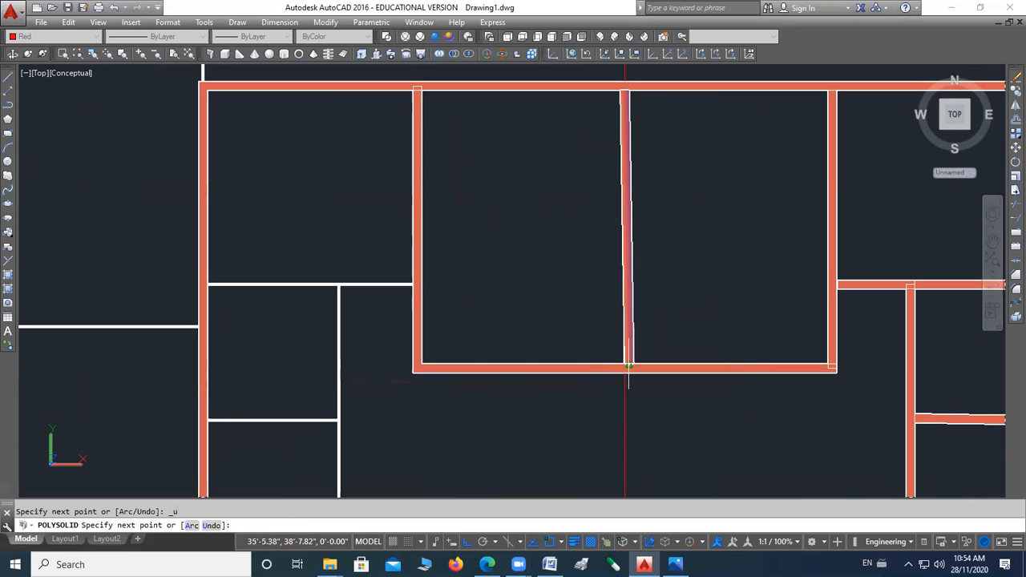
scroll(624, 387, up, 3)
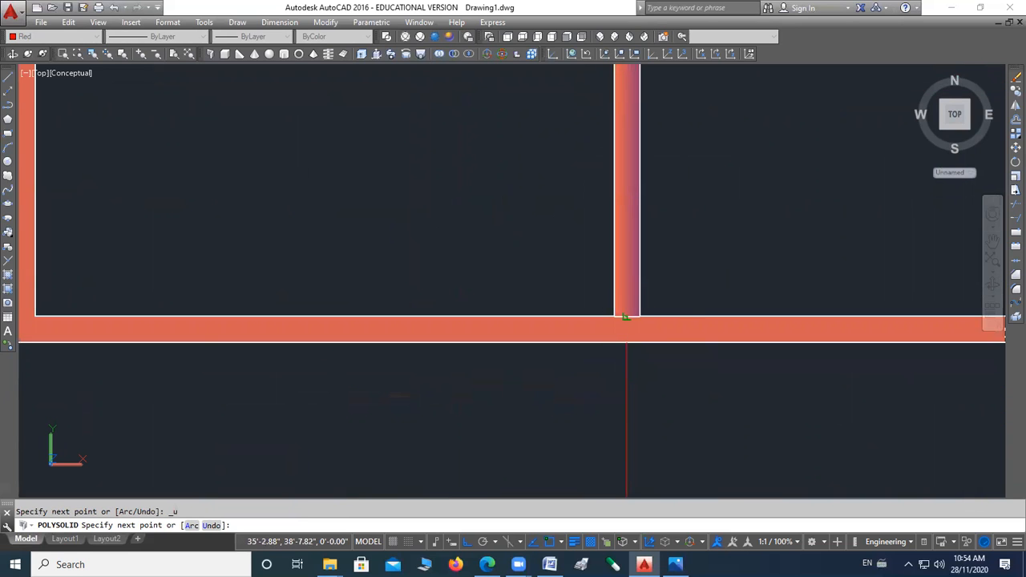
key(Return)
scroll(670, 344, down, 4)
scroll(420, 280, up, 3)
Add three interior walls: two horizontal and one vertical, each between adjoining walls
key(Return)
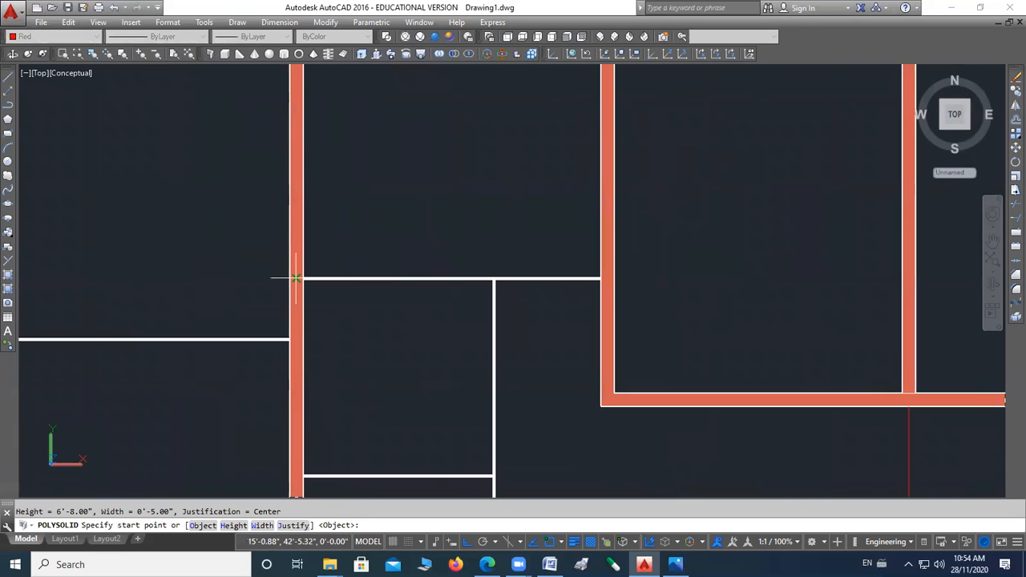
click(296, 278)
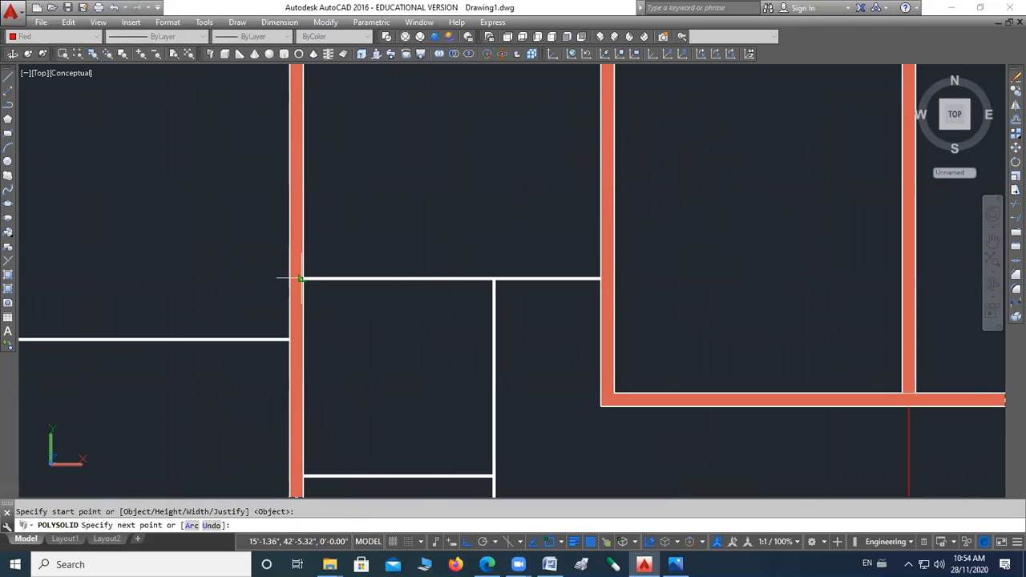
click(607, 278)
key(Return)
key(Return)
click(493, 278)
scroll(492, 278, down, 4)
scroll(492, 362, up, 3)
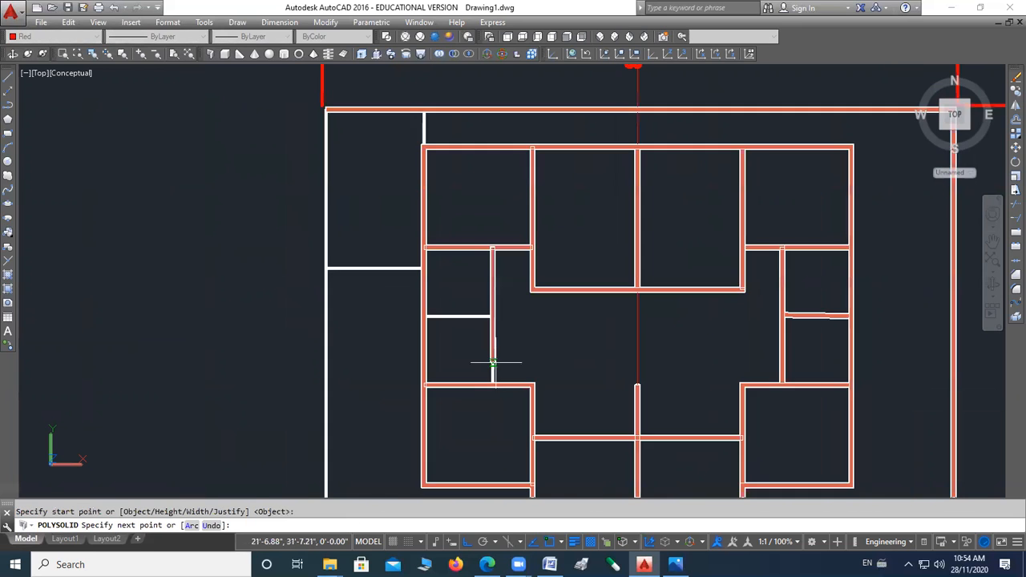
click(488, 395)
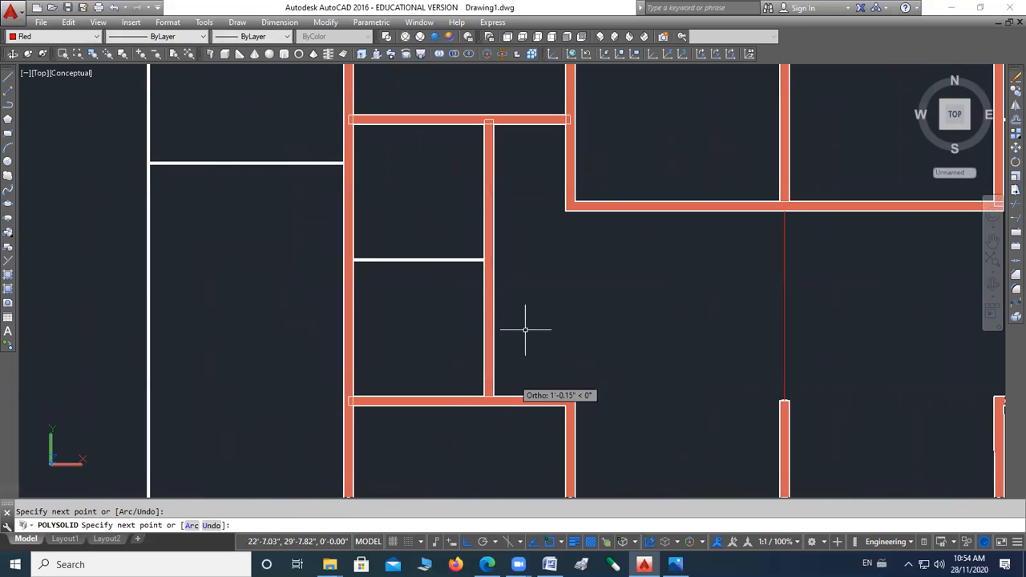
key(Return)
key(Return)
click(348, 259)
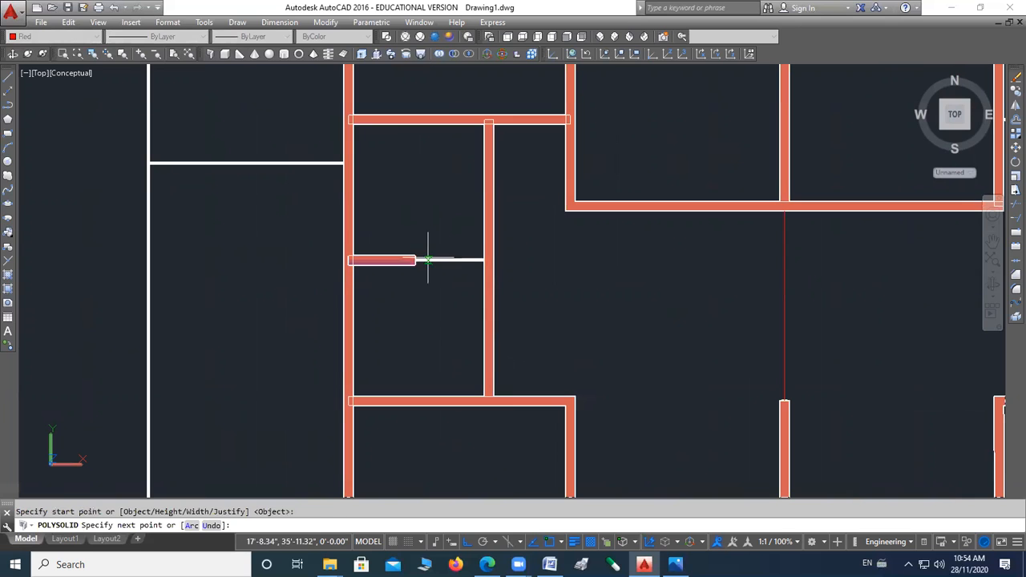
click(491, 259)
key(Return)
key(Return)
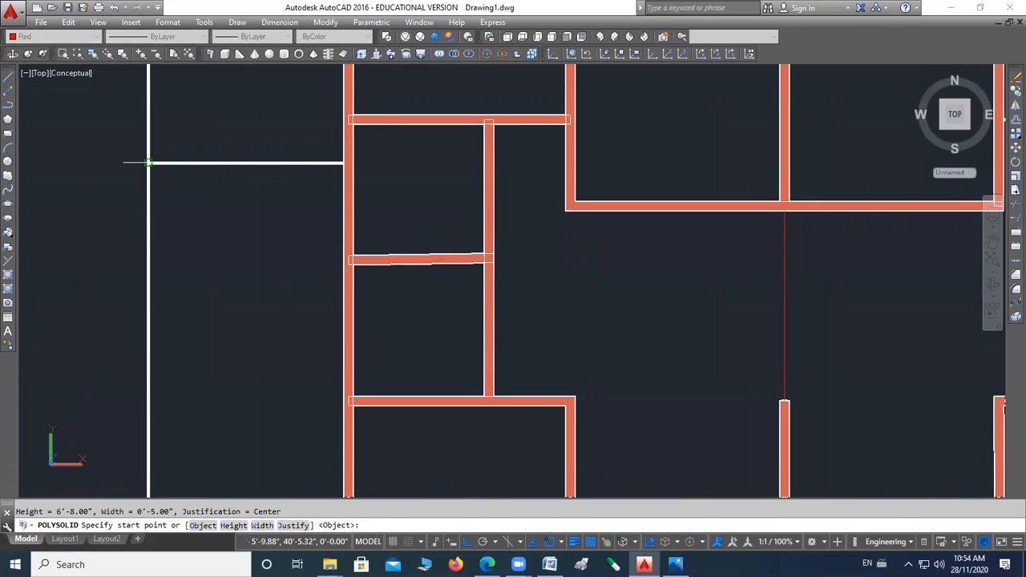
Draw a horizontal polysolid wall along the white line in the upper-left area
click(148, 163)
click(347, 163)
key(Return)
scroll(457, 166, down, 3)
scroll(378, 71, up, 3)
scroll(387, 82, up, 2)
Draw the left outer wall from the plan's top-left corner to the lower-left corner
key(Return)
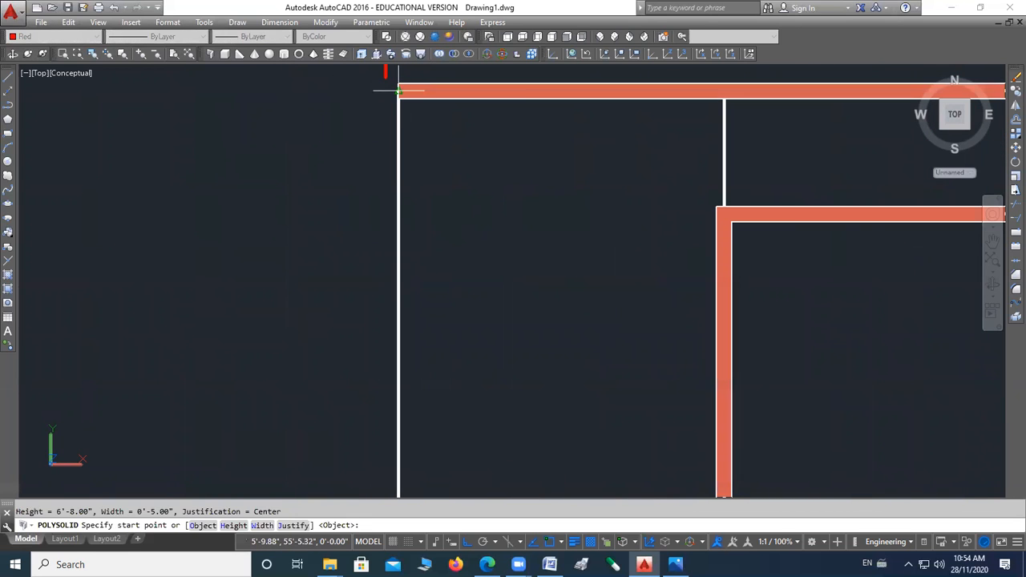
click(383, 80)
scroll(393, 86, down, 4)
scroll(399, 112, up, 4)
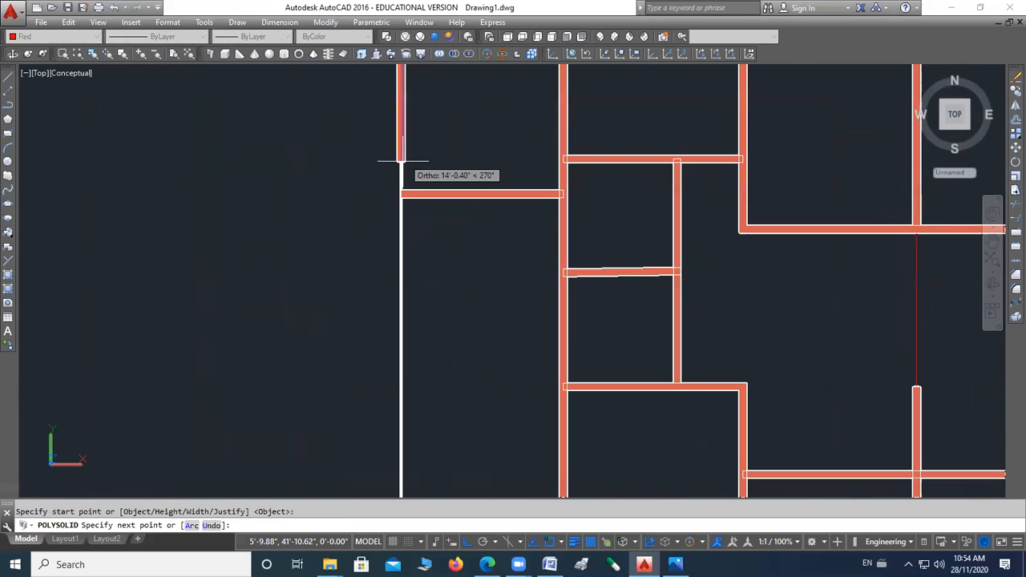
scroll(401, 304, down, 6)
scroll(408, 310, up, 4)
scroll(400, 257, up, 3)
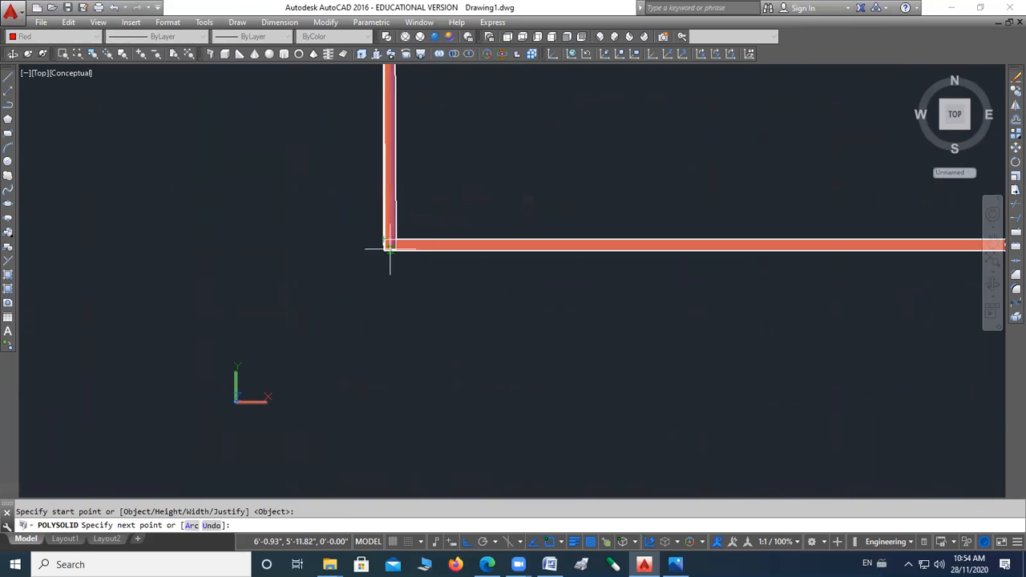
click(392, 244)
key(Return)
scroll(395, 242, down, 5)
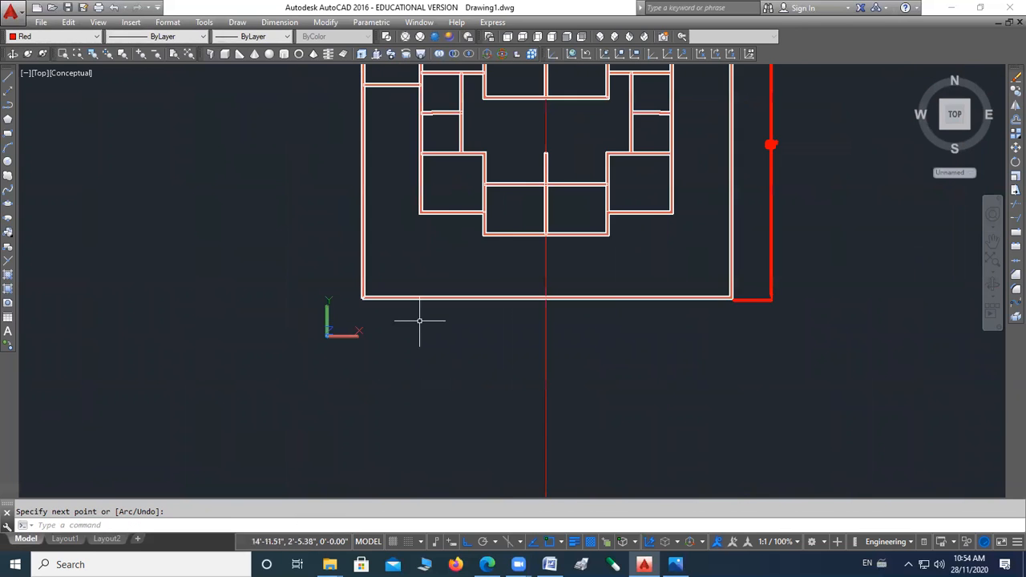
scroll(419, 320, down, 2)
scroll(419, 183, up, 3)
scroll(418, 186, up, 3)
Delete the crooked horizontal wall after trying to stretch its right end
click(464, 229)
scroll(465, 232, up, 2)
scroll(500, 226, up, 2)
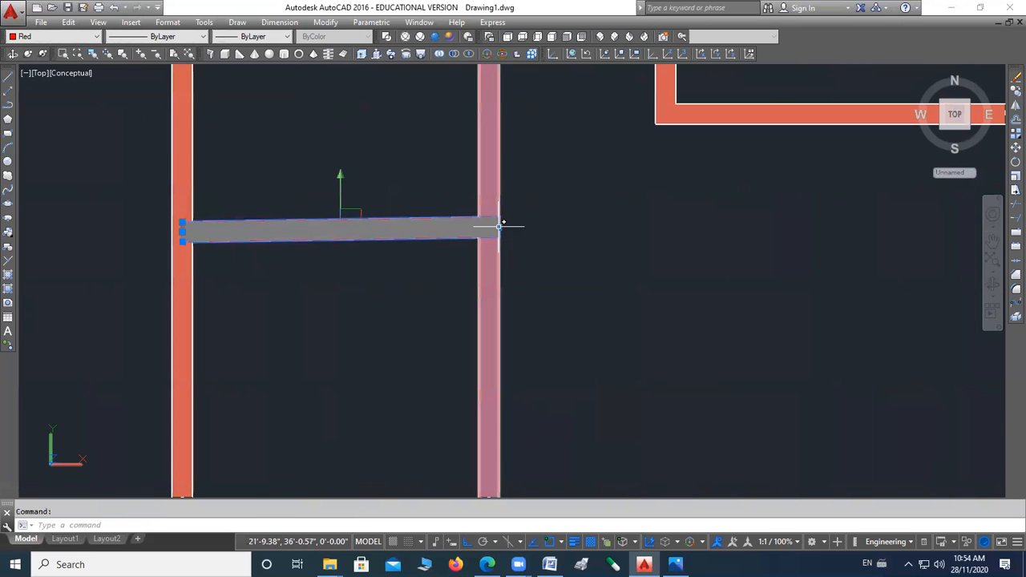
click(498, 228)
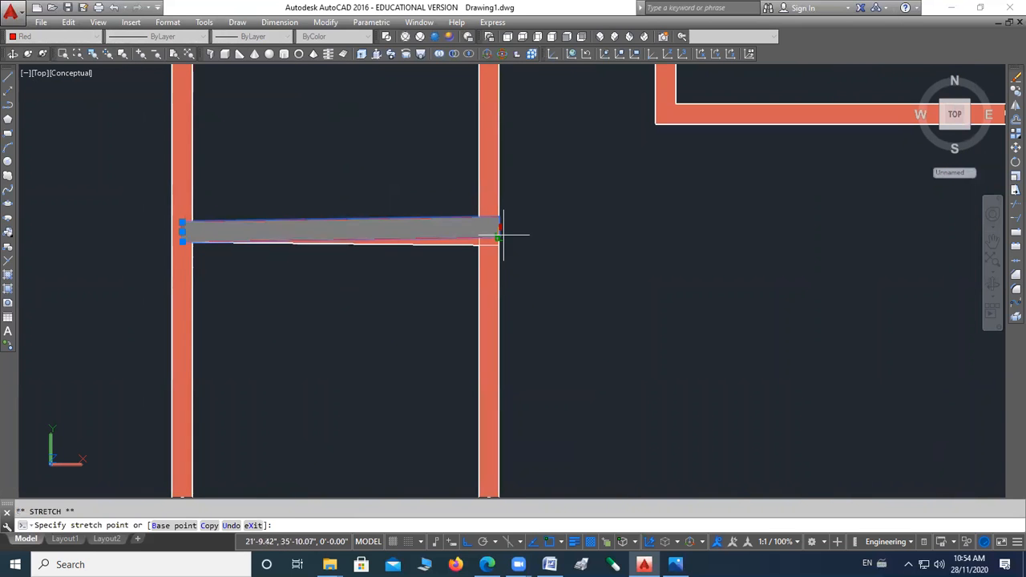
click(508, 238)
key(Delete)
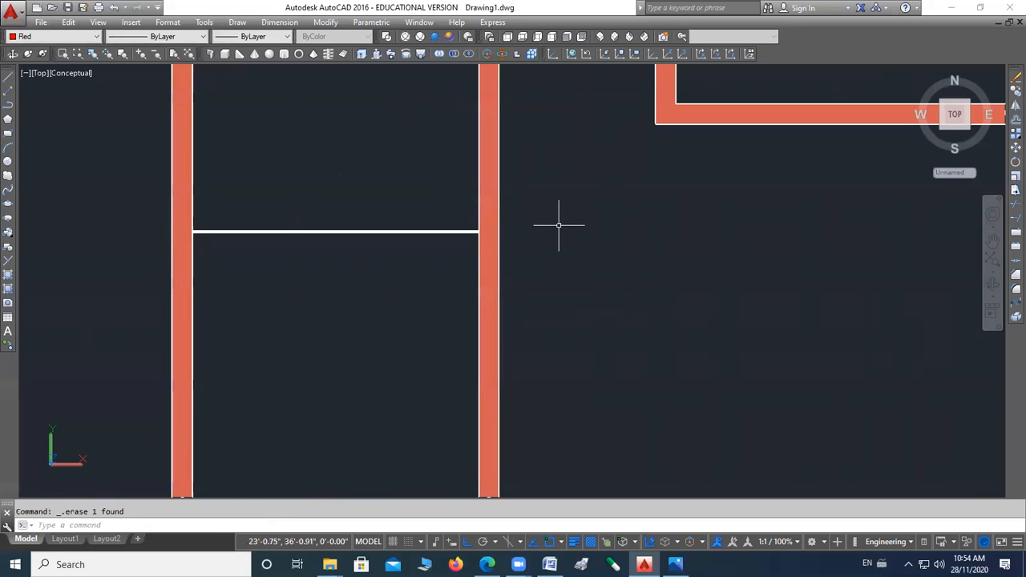
Draw a straight polysolid wall between the left and right vertical walls
click(211, 53)
key(Return)
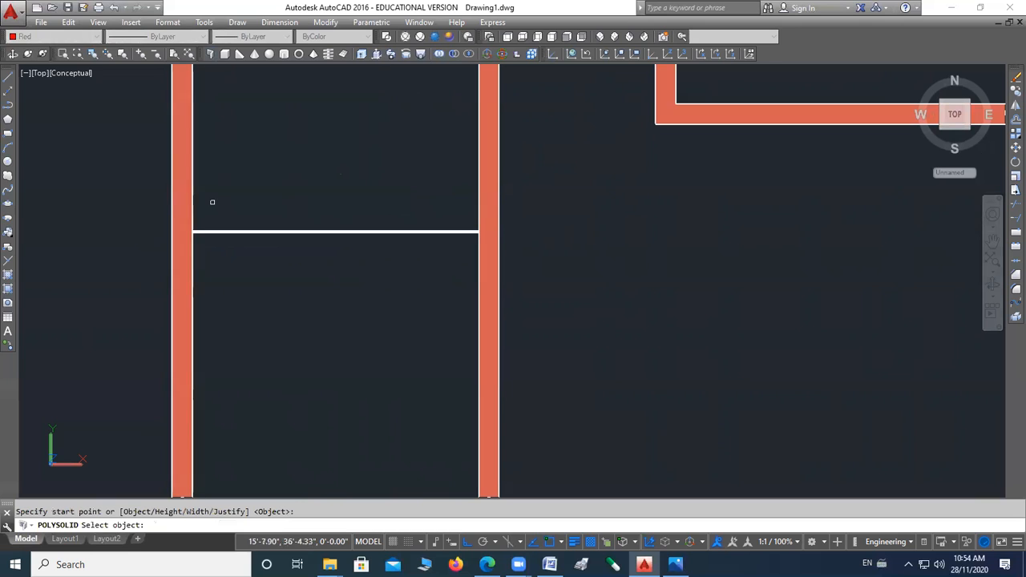
click(212, 55)
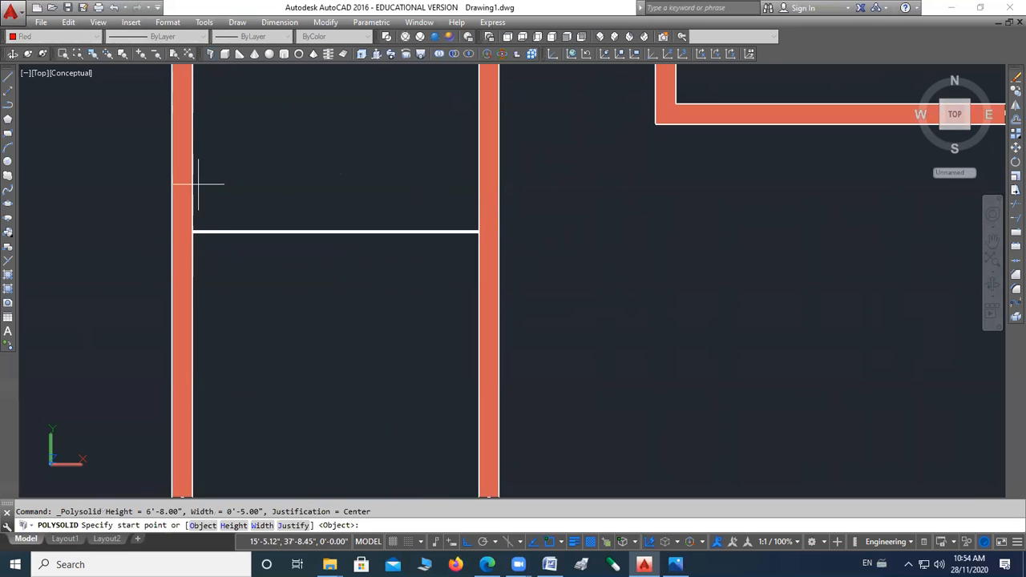
click(191, 232)
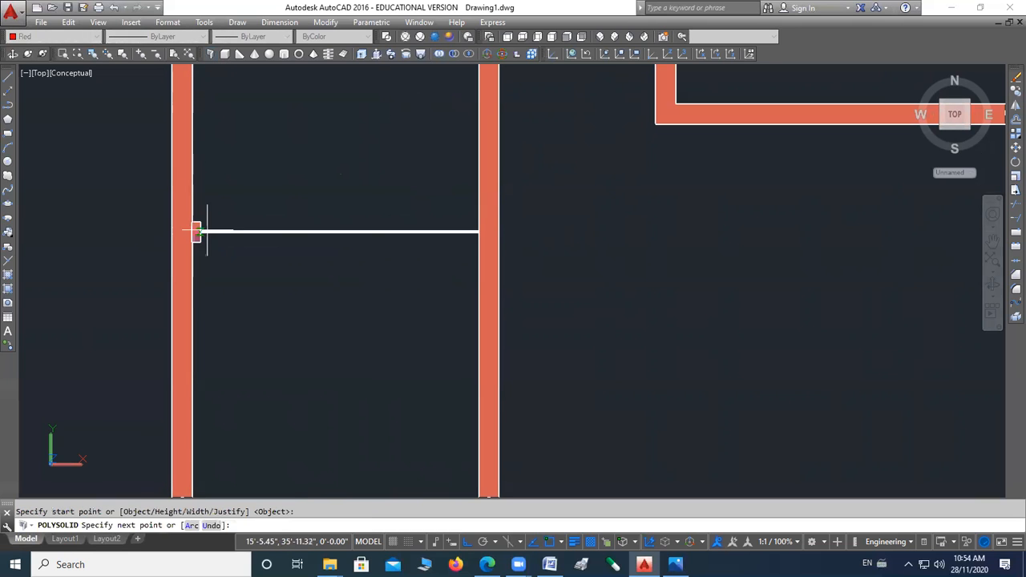
click(479, 218)
key(Return)
scroll(142, 275, down, 3)
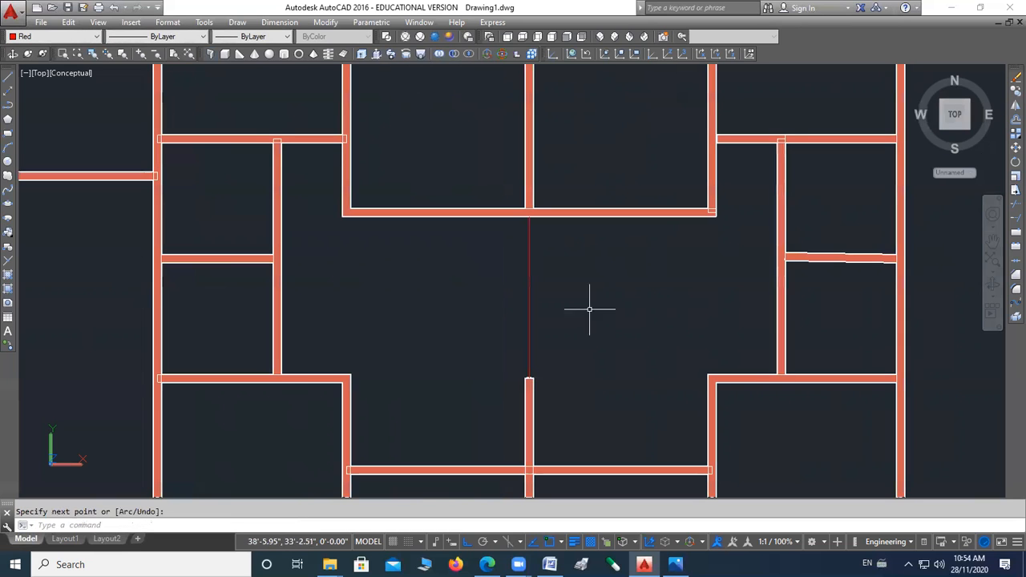
Erase the wavy wall in the right room and redraw it straight between the adjoining walls
click(842, 258)
key(Delete)
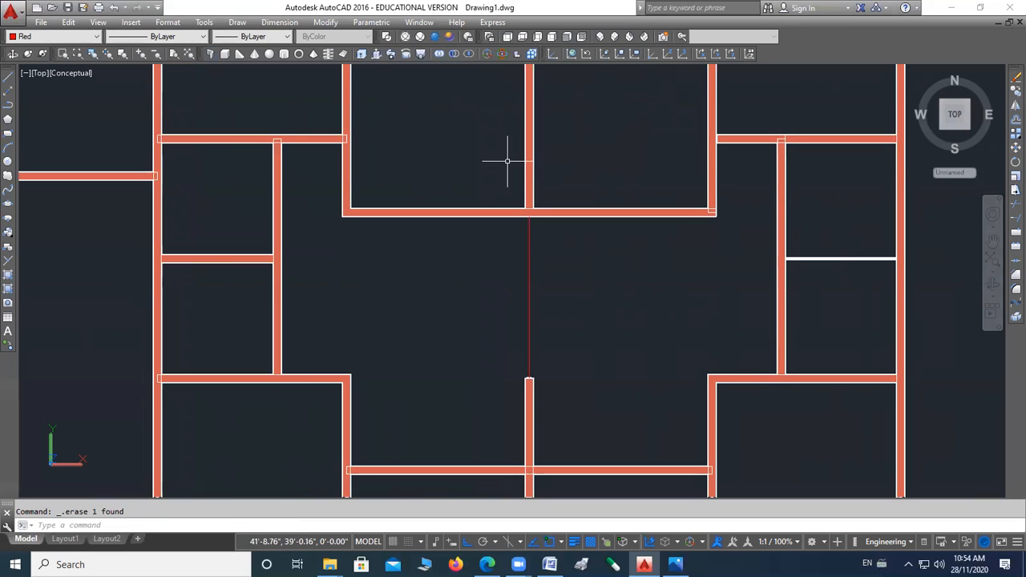
click(210, 54)
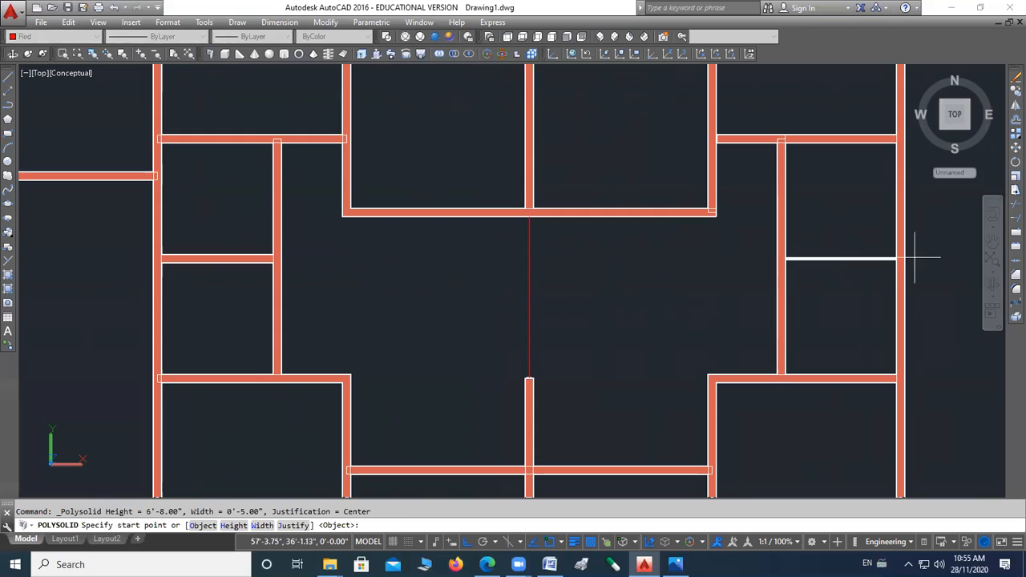
scroll(887, 258, up, 5)
click(541, 257)
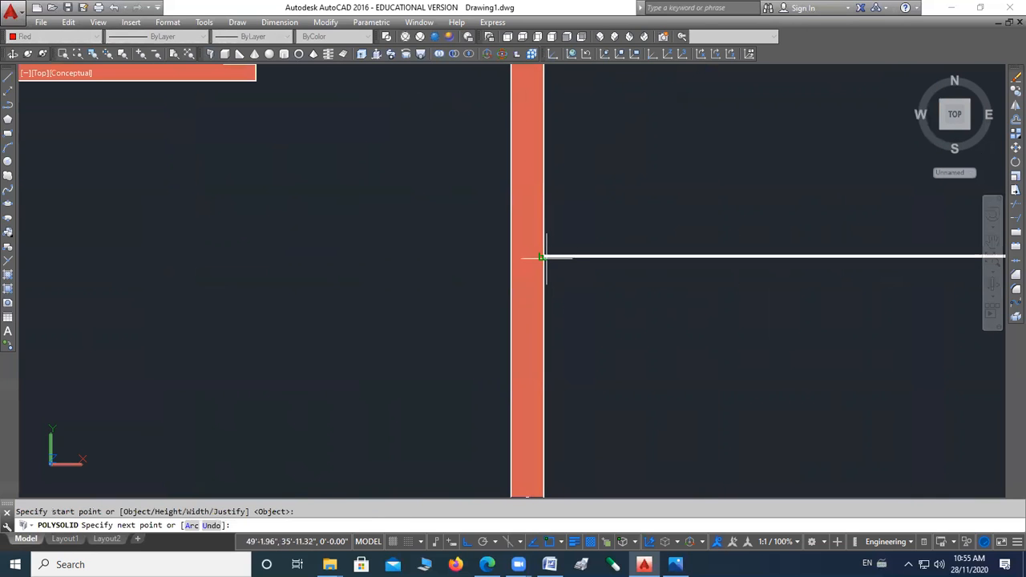
scroll(536, 258, down, 2)
click(829, 256)
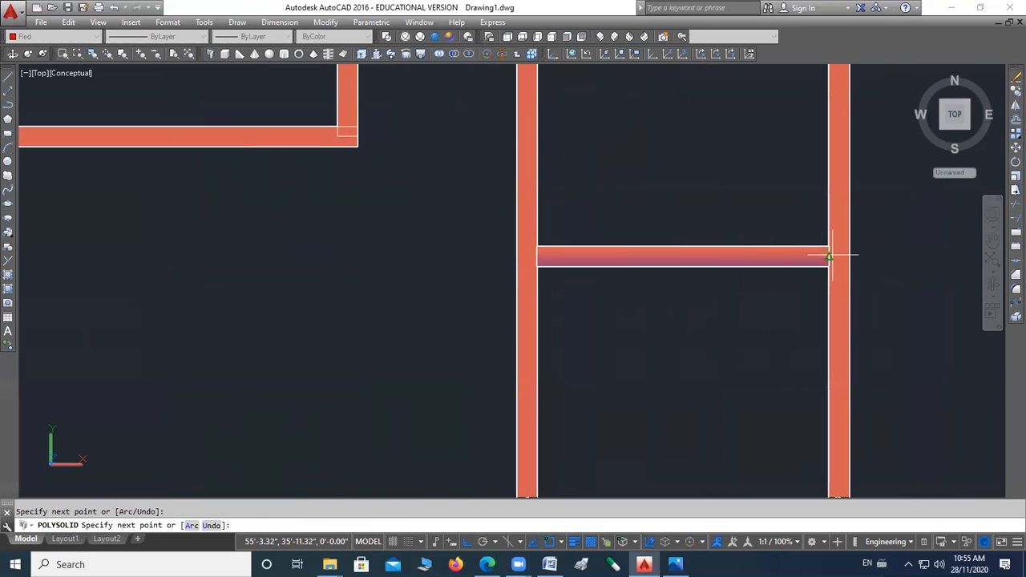
key(Return)
scroll(694, 281, down, 2)
scroll(678, 263, down, 5)
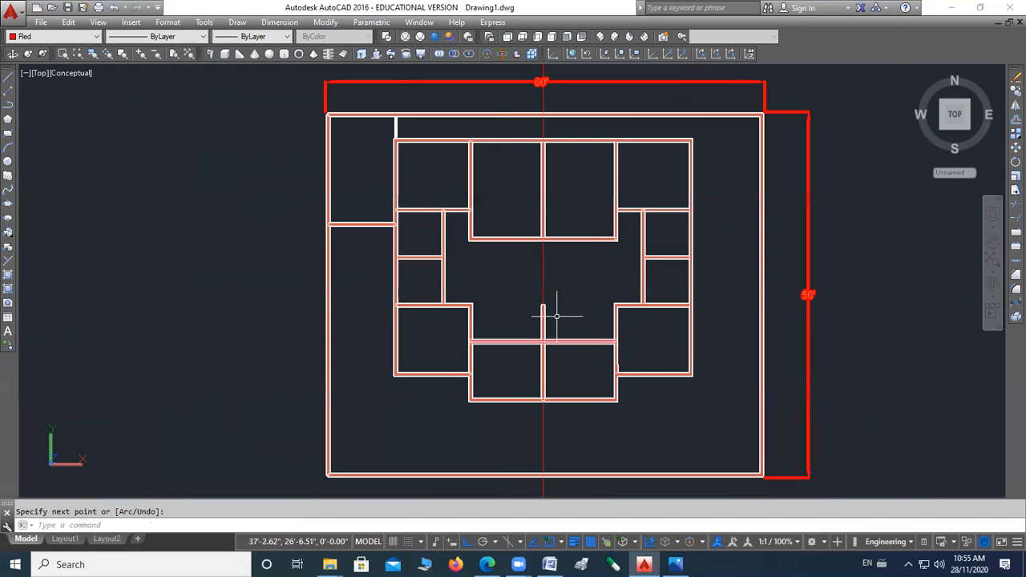
scroll(395, 96, up, 3)
scroll(395, 95, up, 3)
Add a short vertical wall from the top outer wall down to the lower horizontal wall
key(Return)
click(395, 165)
scroll(394, 234, up, 3)
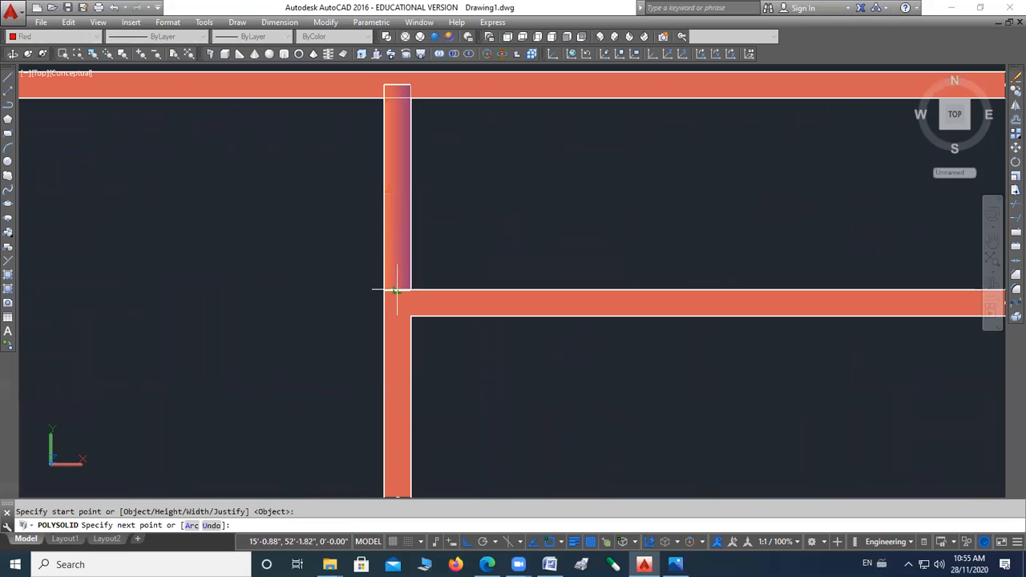
click(396, 289)
key(Return)
scroll(423, 162, down, 6)
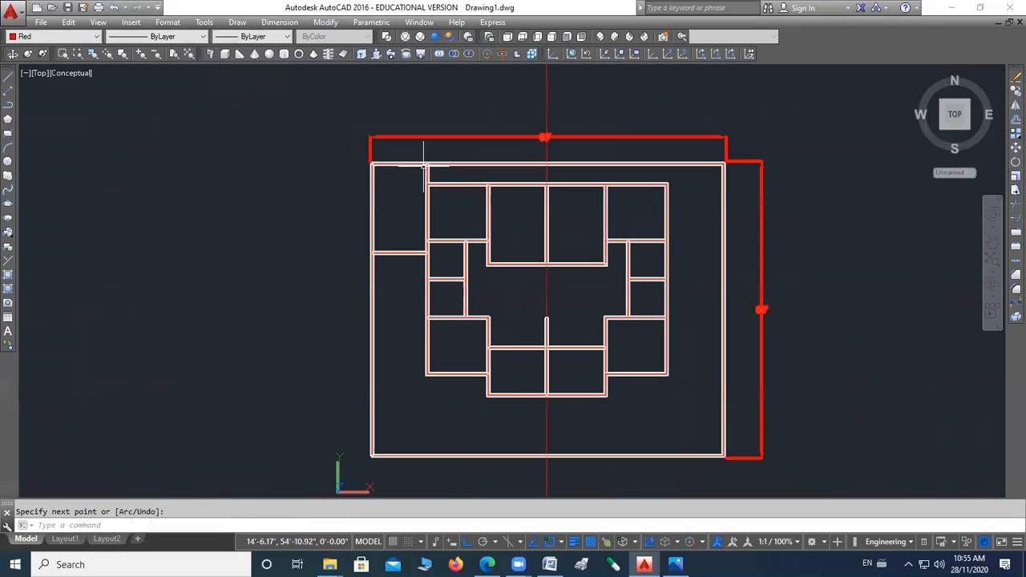
scroll(544, 288, down, 2)
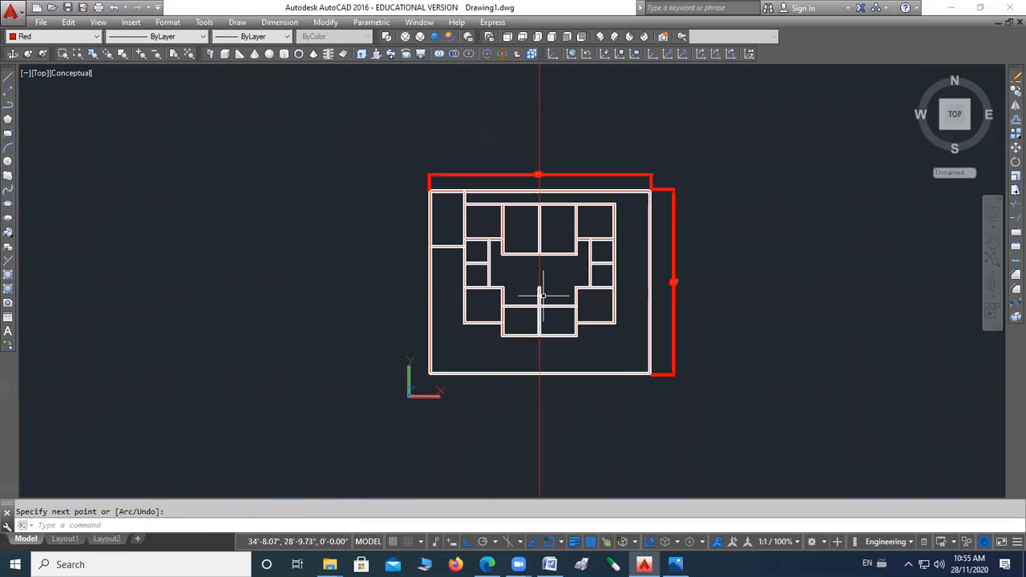
scroll(544, 287, up, 1)
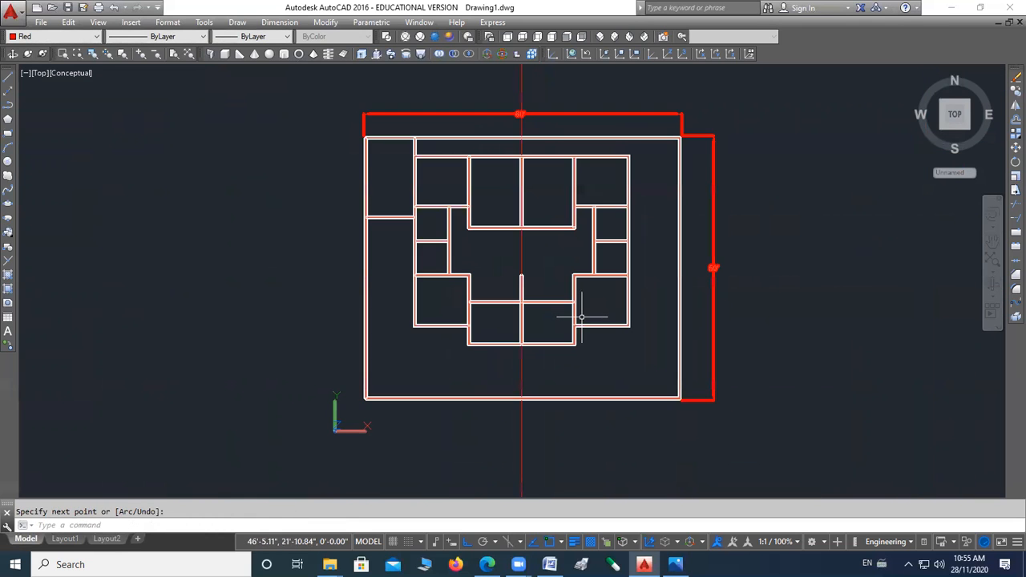
Switch to SW Isometric and zoom around to inspect the shaded red 3D walls
click(600, 36)
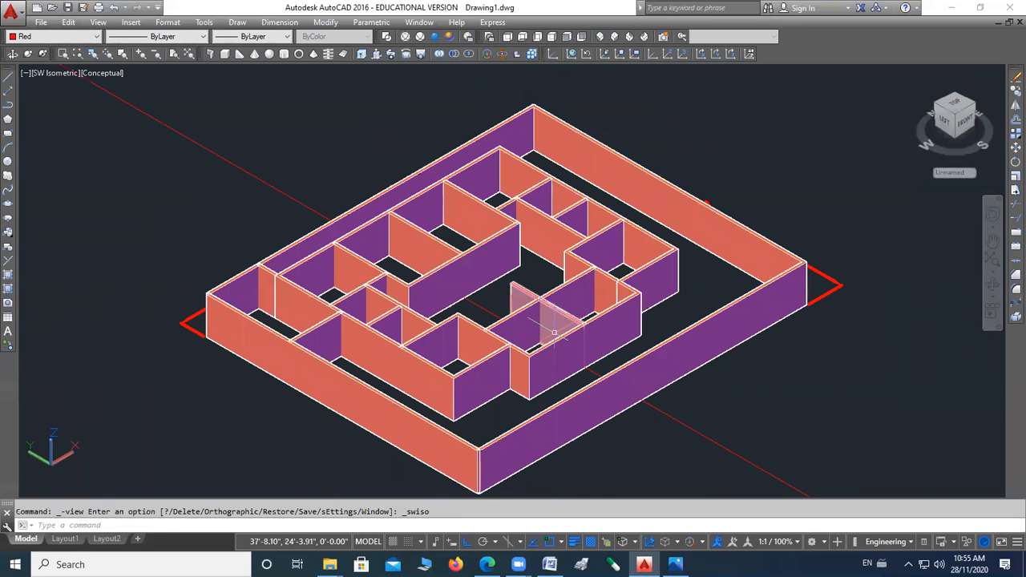
scroll(503, 411, up, 2)
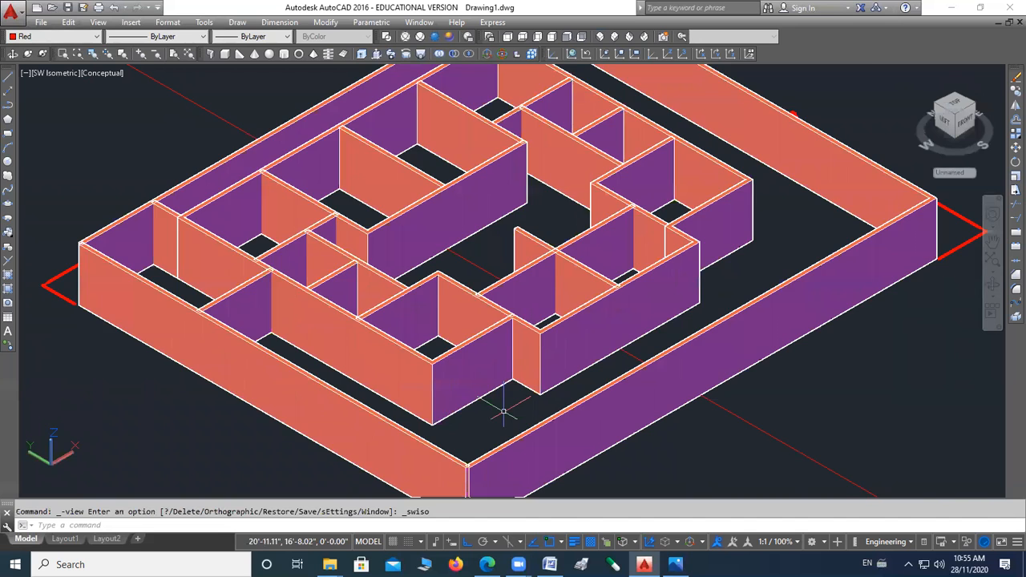
scroll(503, 411, down, 2)
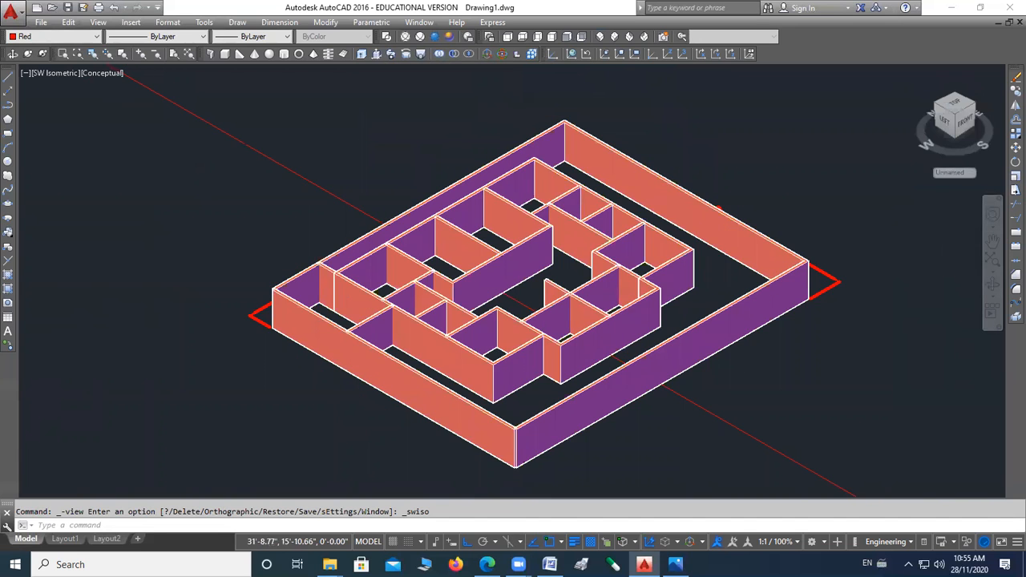
scroll(635, 402, up, 2)
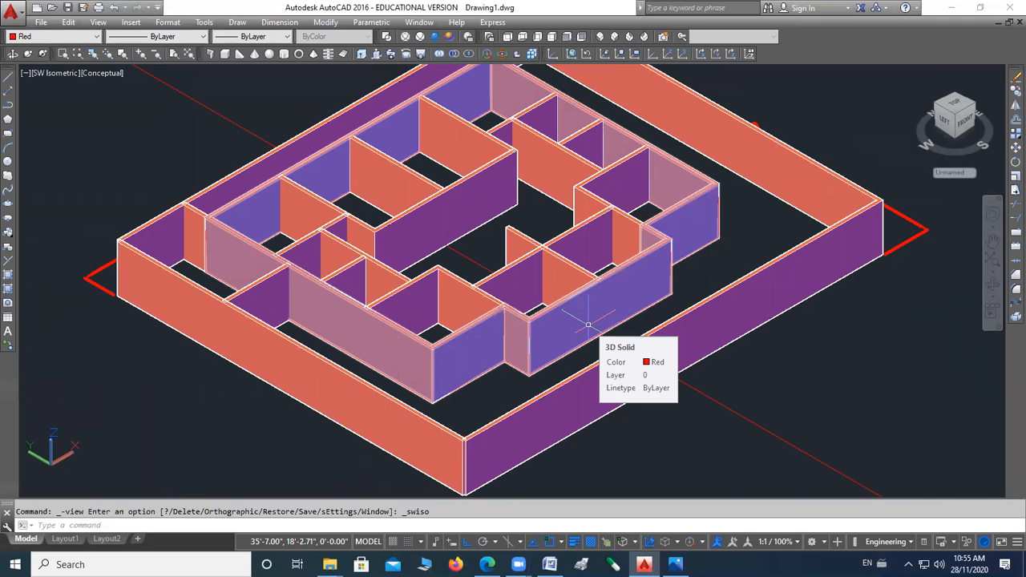
scroll(565, 410, down, 2)
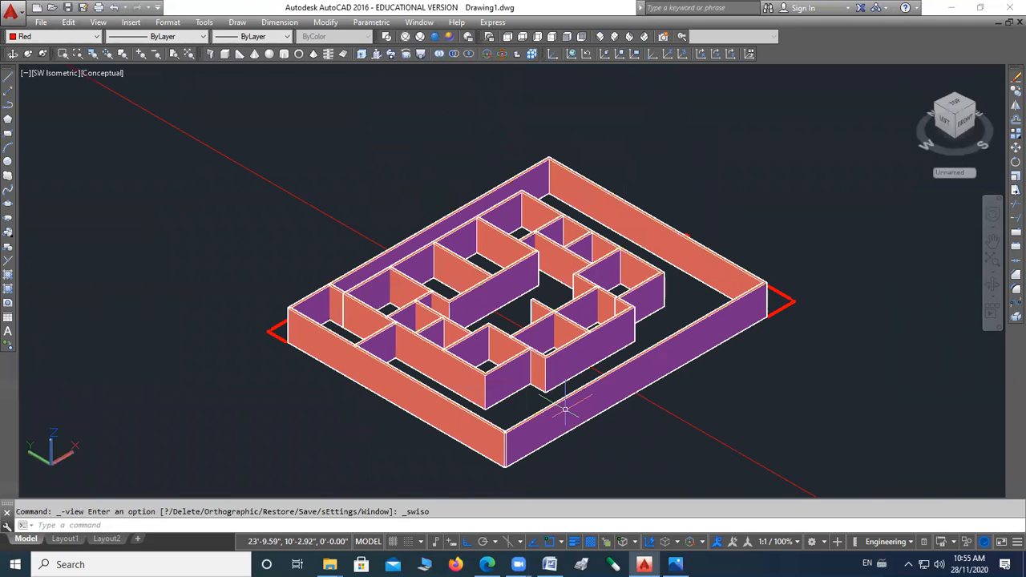
scroll(651, 363, up, 2)
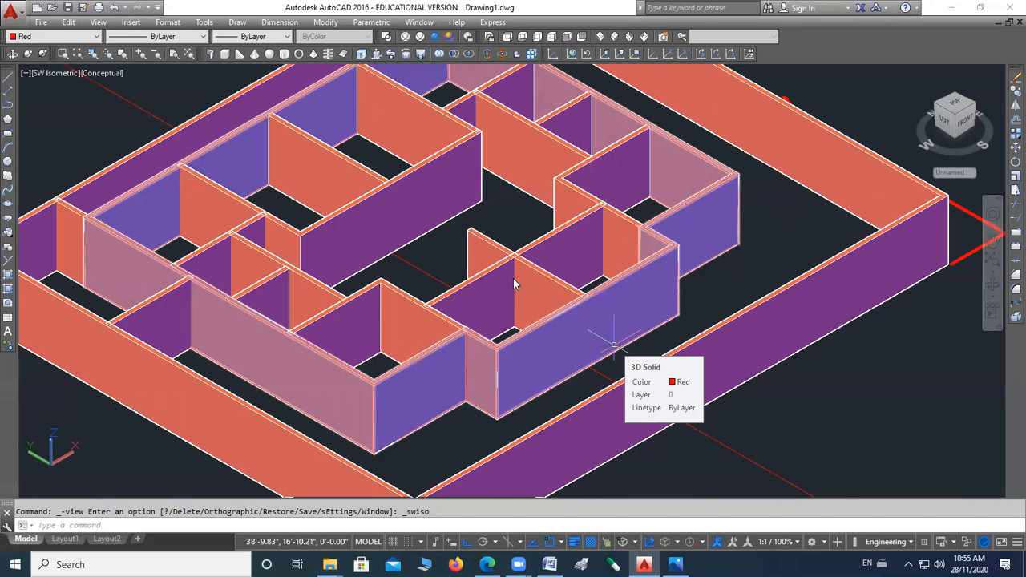
scroll(514, 284, down, 2)
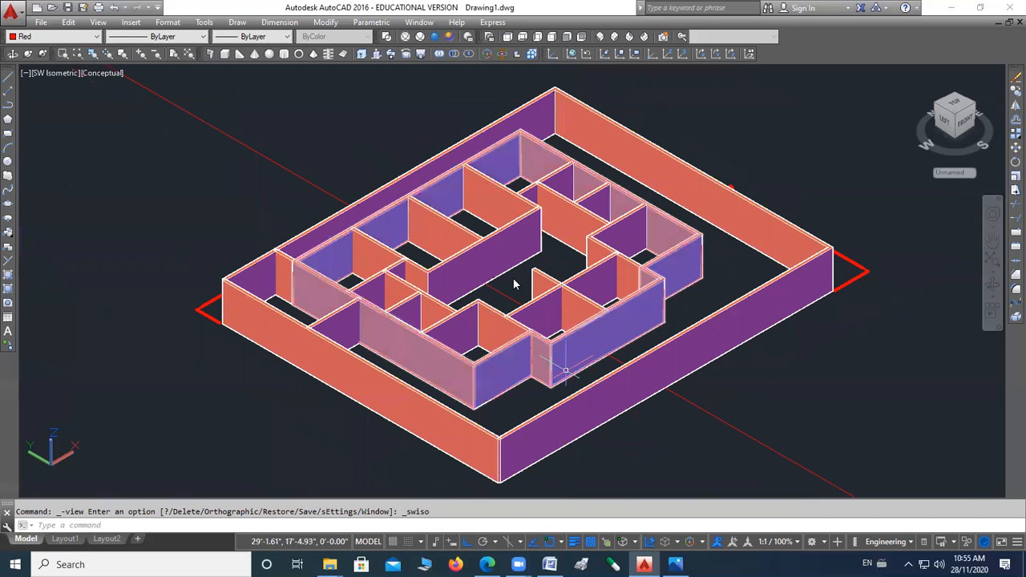
scroll(514, 283, down, 3)
scroll(514, 283, up, 4)
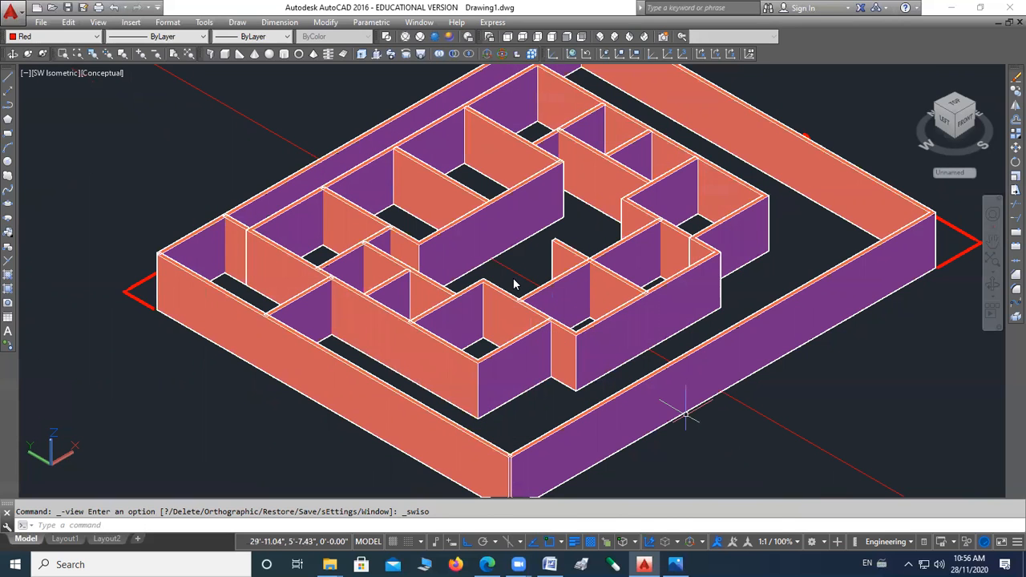
Switch to Windows Photos showing the reference image PDFtoJPG.me-1 - Copy (2).jpg
key(alt+Tab)
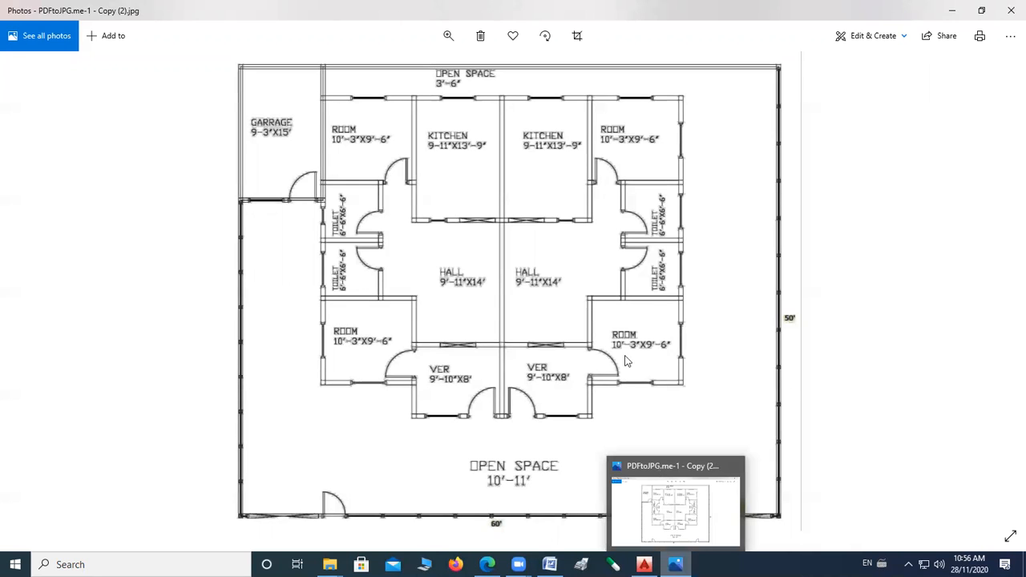
mouse_move(644, 564)
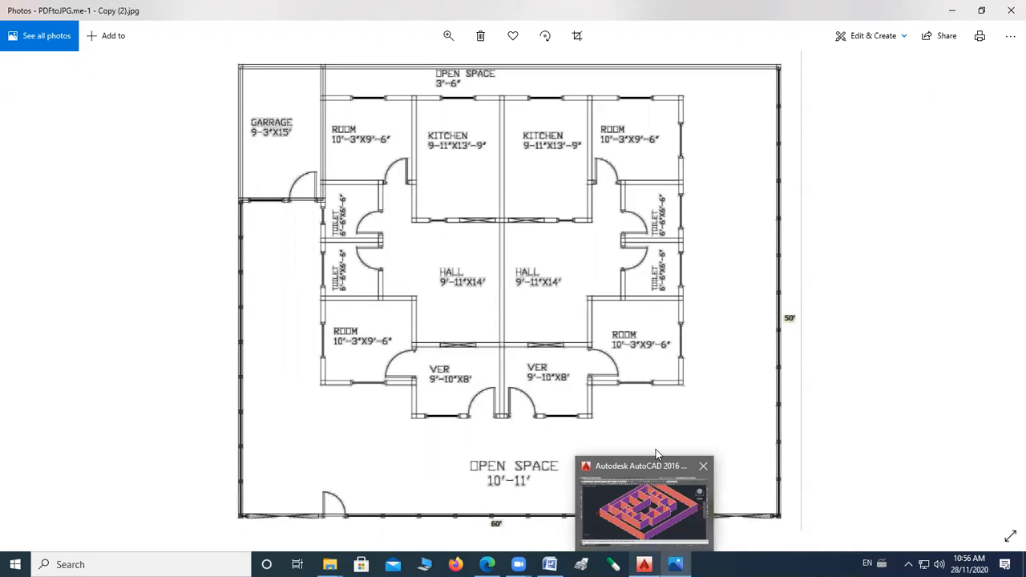